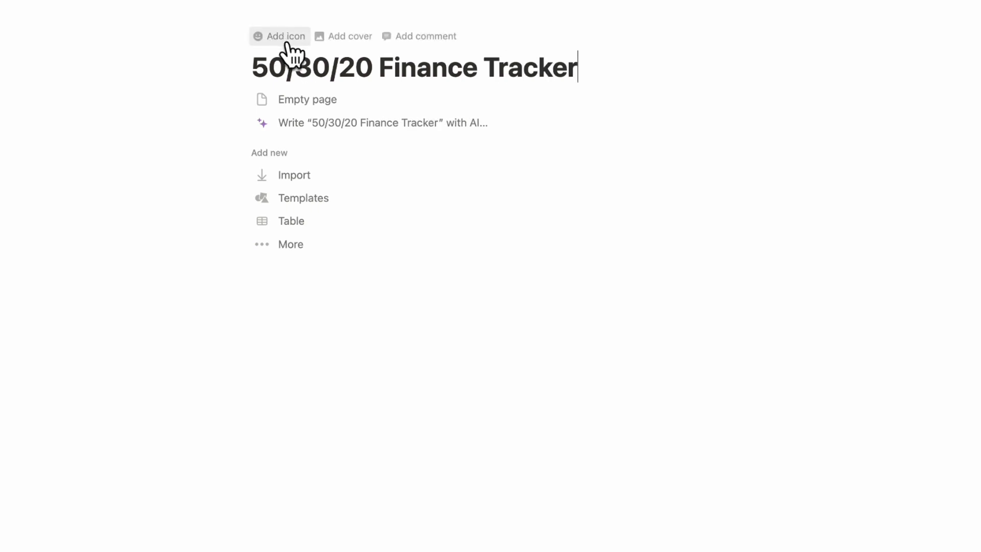
Step: Give the 50/30/20 Finance Tracker page the banknote-and-coin icon
left_click(271, 40)
left_click(203, 120)
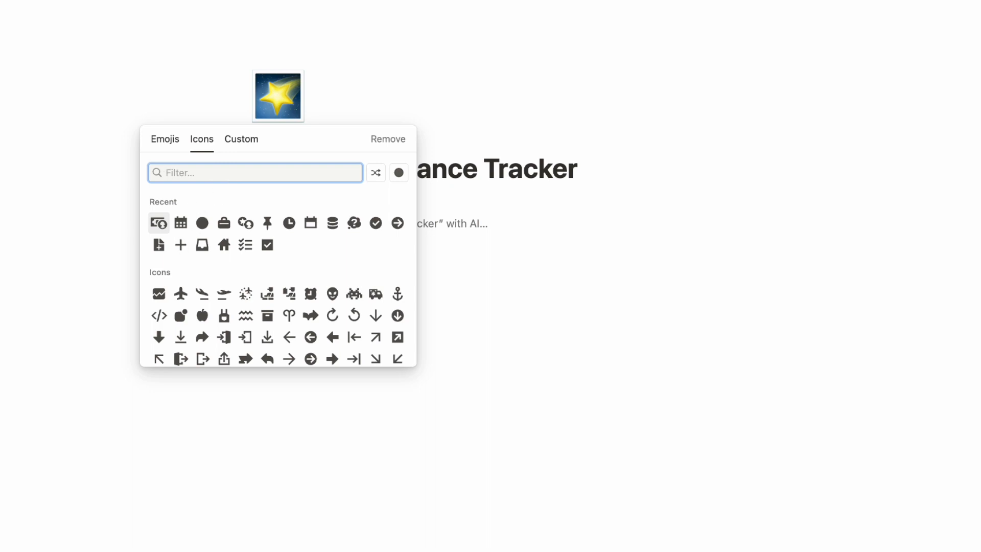
left_click(161, 226)
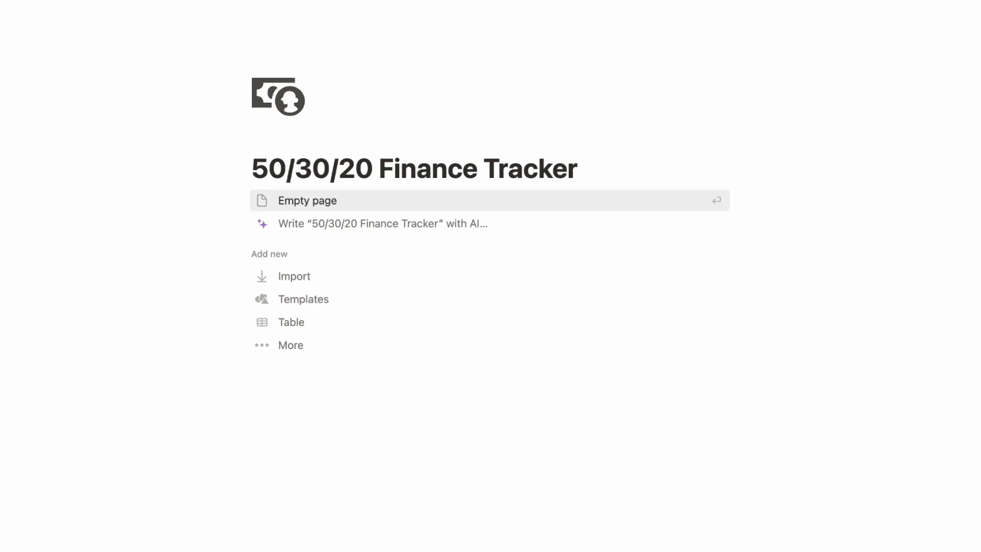
Step: Turn on small text and full width for the 50/30/20 Finance Tracker page
left_click(973, 6)
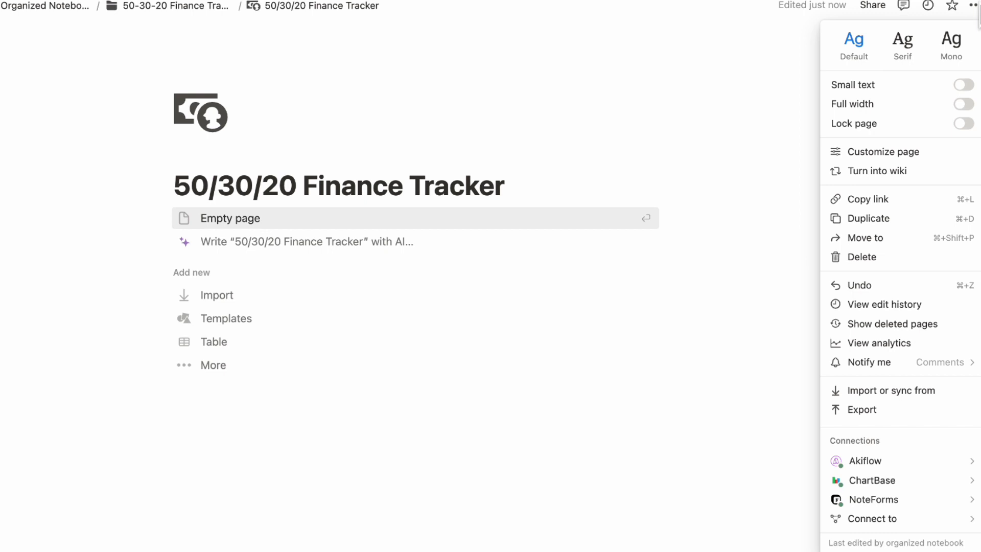
left_click(959, 87)
left_click(961, 105)
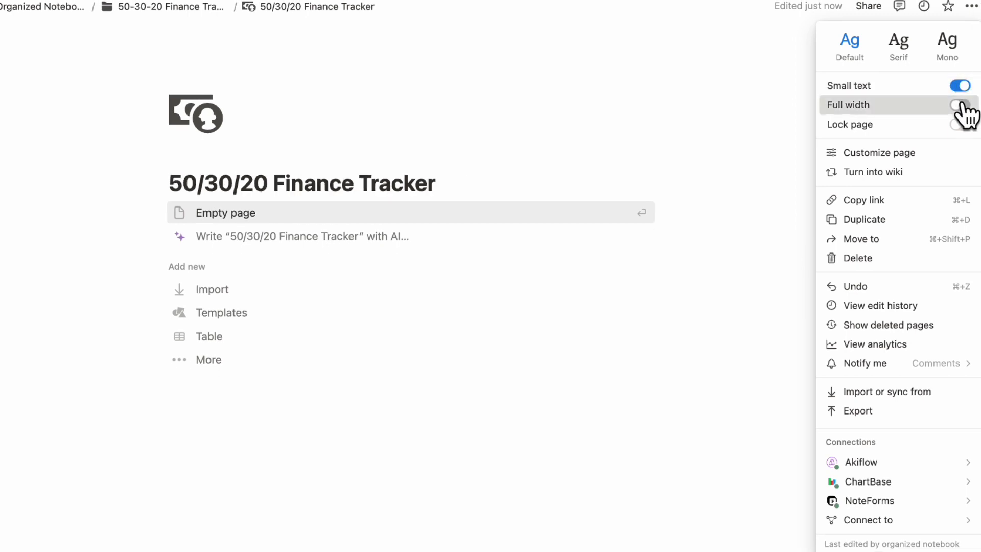
left_click(101, 211)
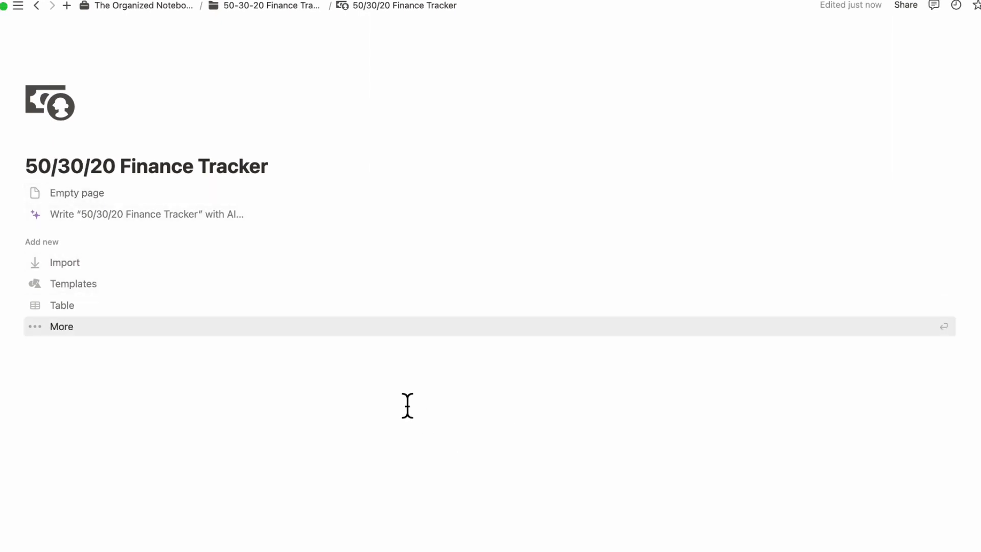
Step: Start the tracker as an empty page and insert a callout block with the database icon below the title
left_click(102, 195)
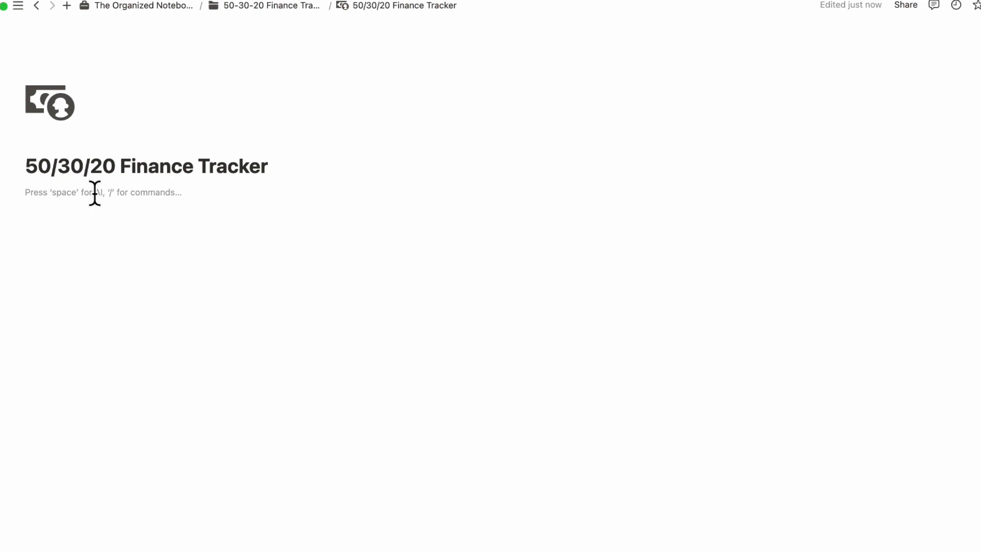
type("/call")
left_click(103, 237)
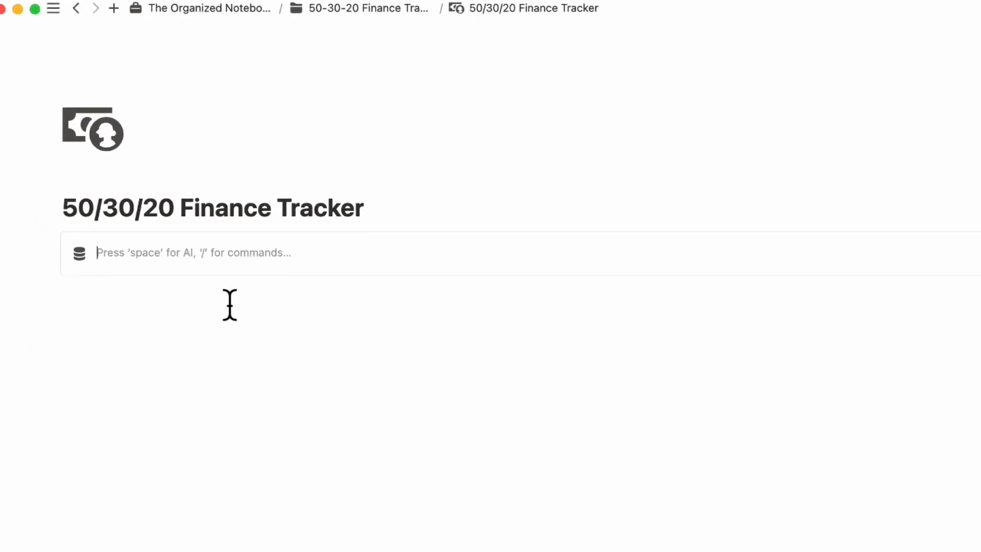
left_click(84, 259)
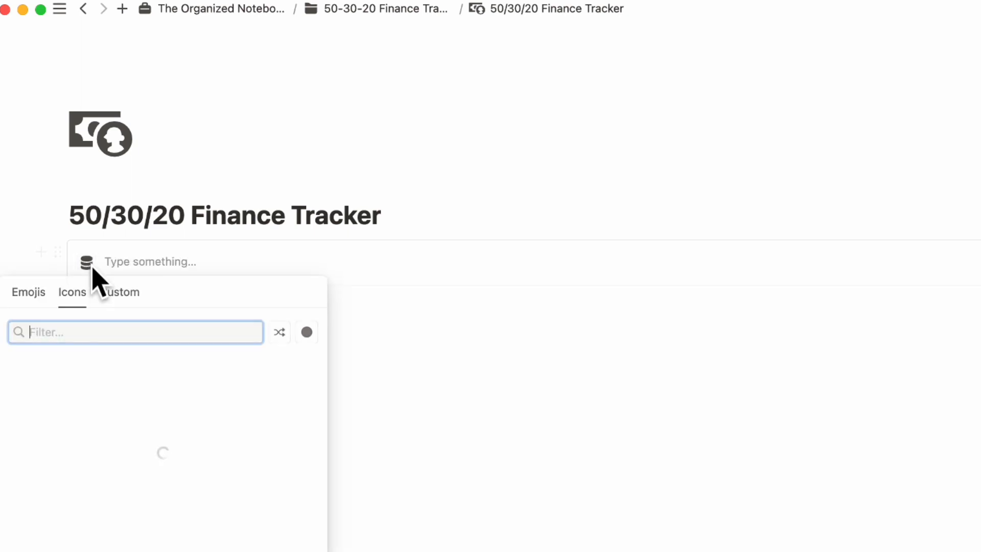
left_click(142, 276)
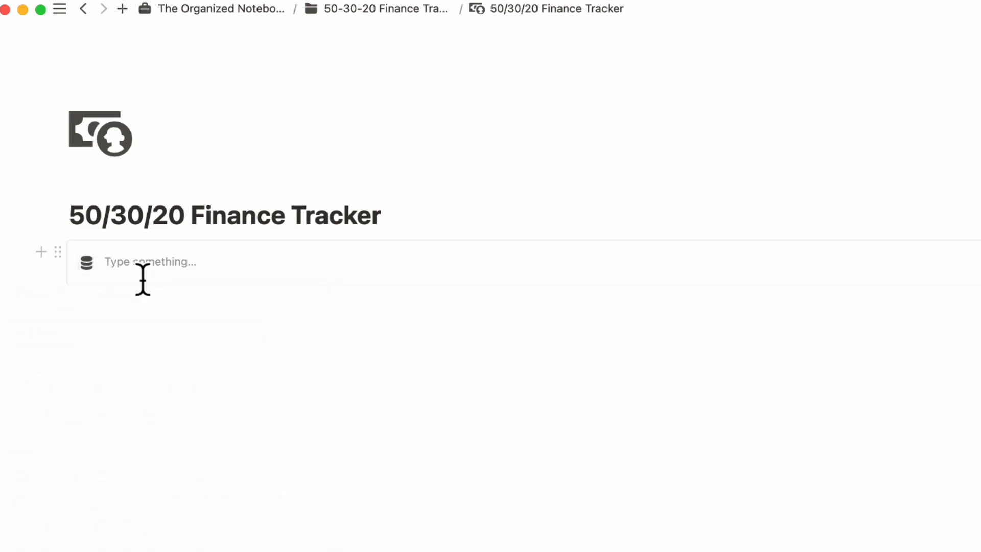
Step: Enter DATABASES as a bold heading in the callout and start a new line beneath it
type("DATABASES")
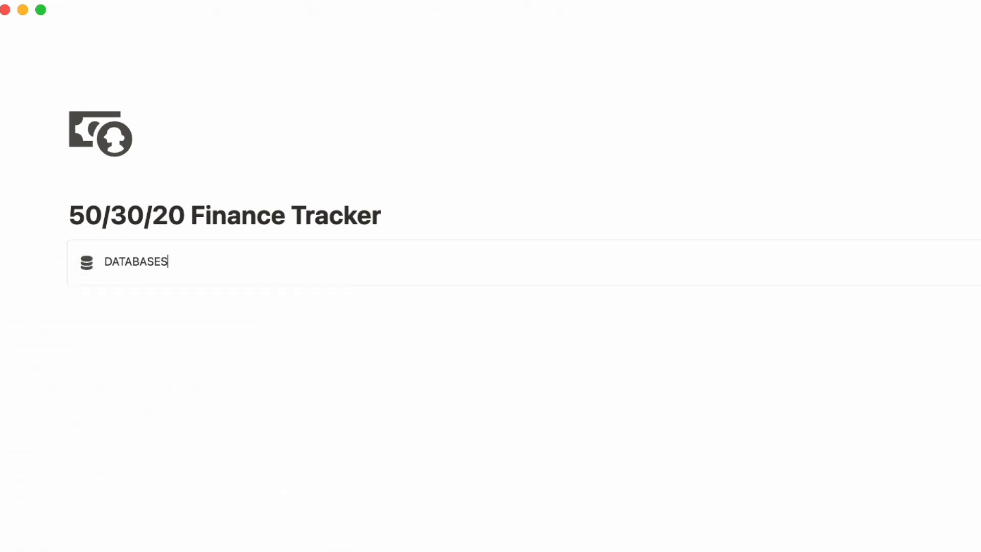
double_click(142, 276)
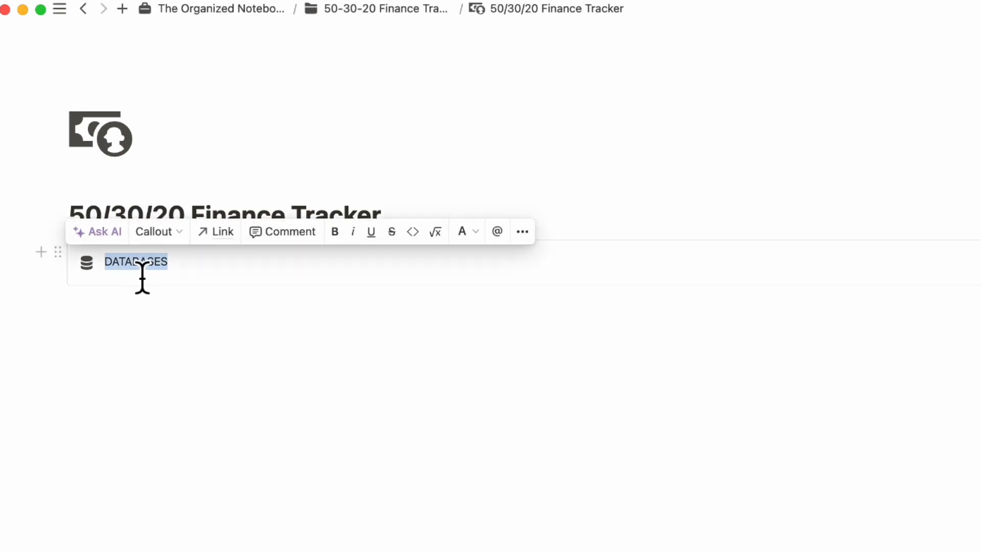
left_click(220, 272)
key("Return")
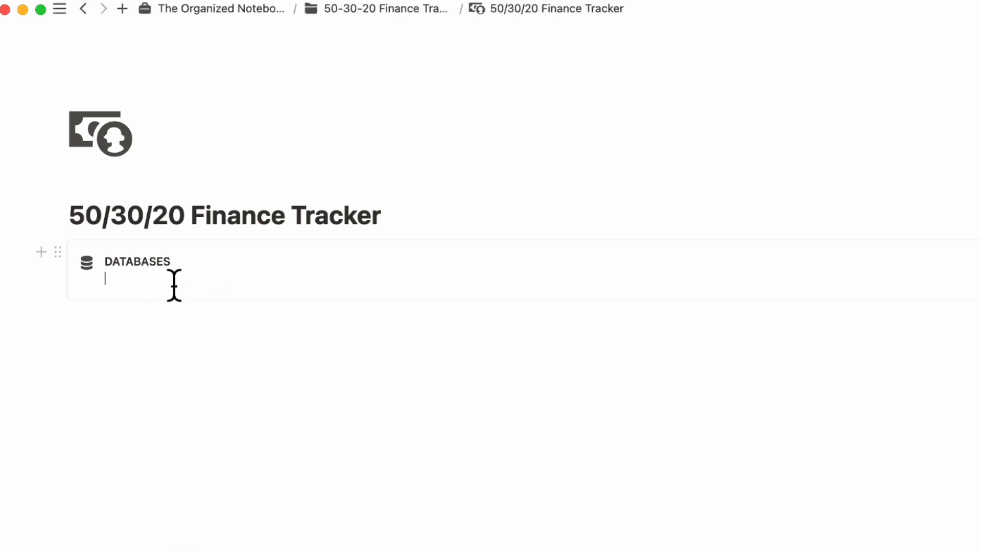
Step: Embed a new sub-page under the DATABASES heading and title it Monthly Reviews
type("/page")
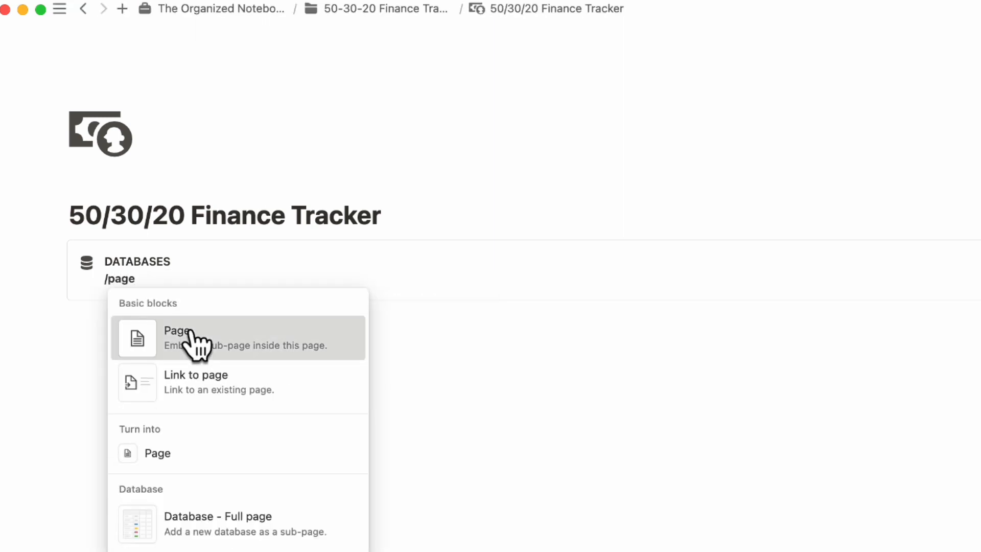
left_click(192, 339)
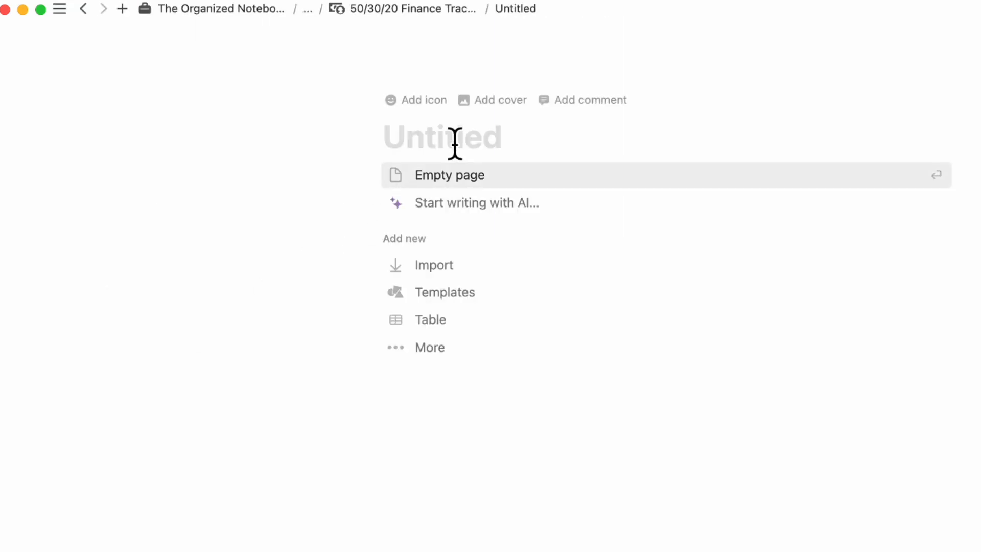
type("Monthly Revie")
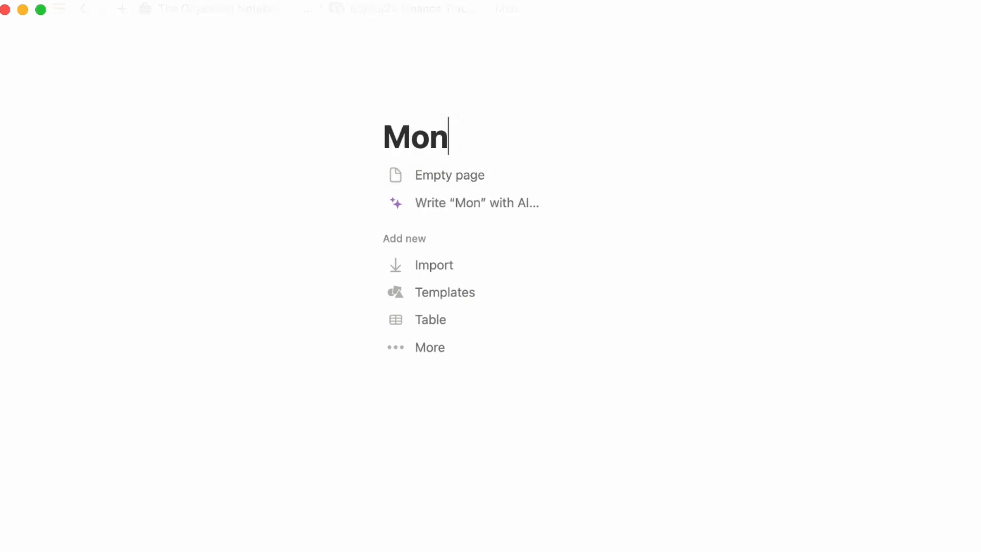
type("ws")
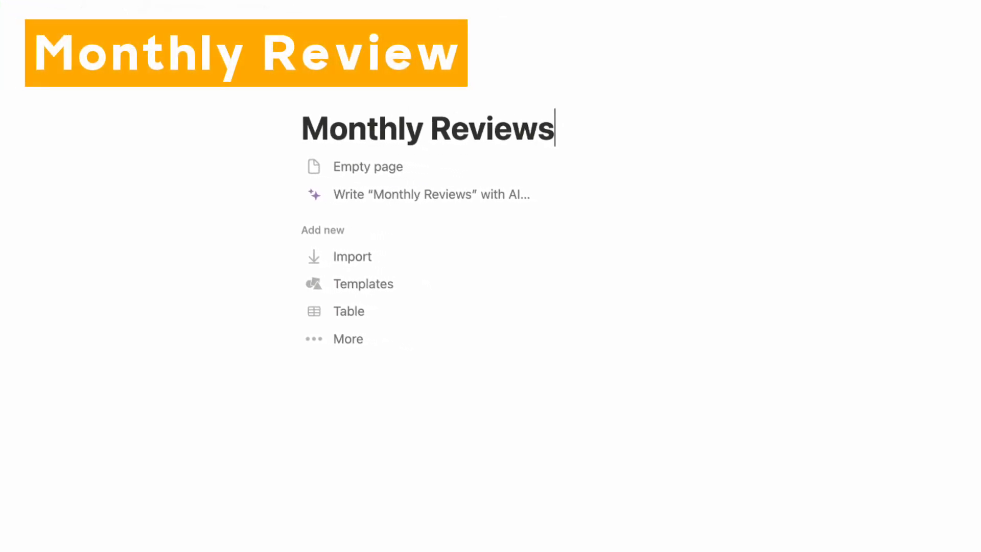
Step: Turn the Monthly Reviews page into a gallery backed by a new database
left_click(281, 337)
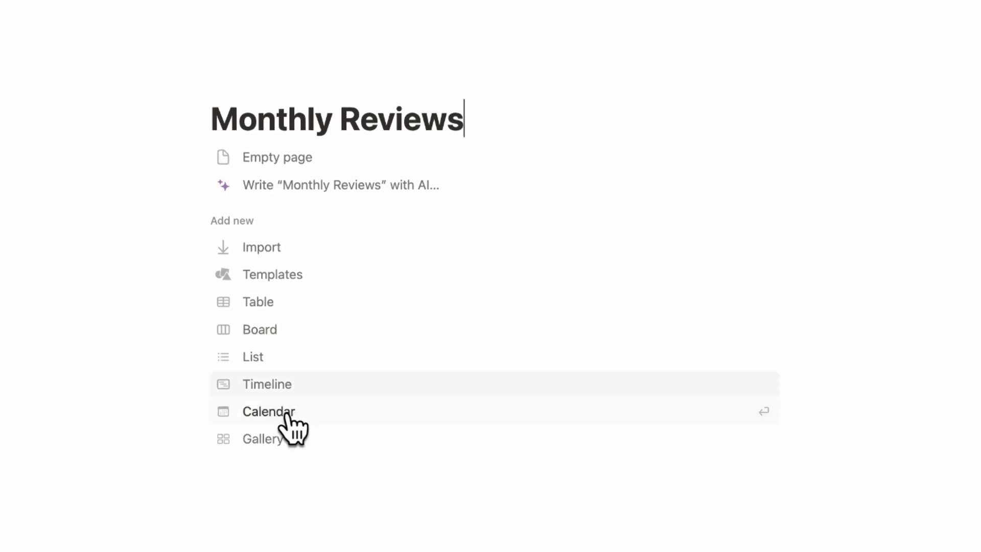
left_click(289, 445)
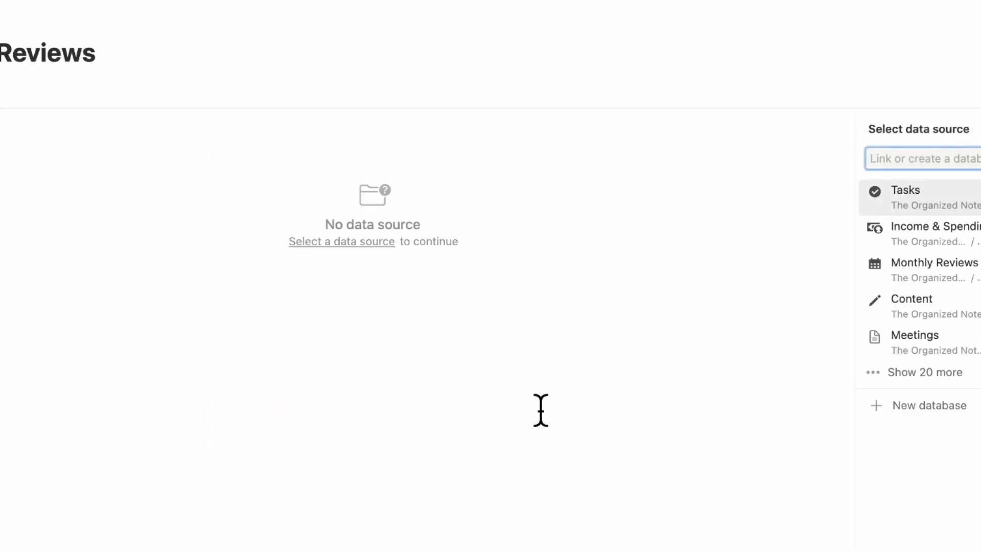
left_click(889, 404)
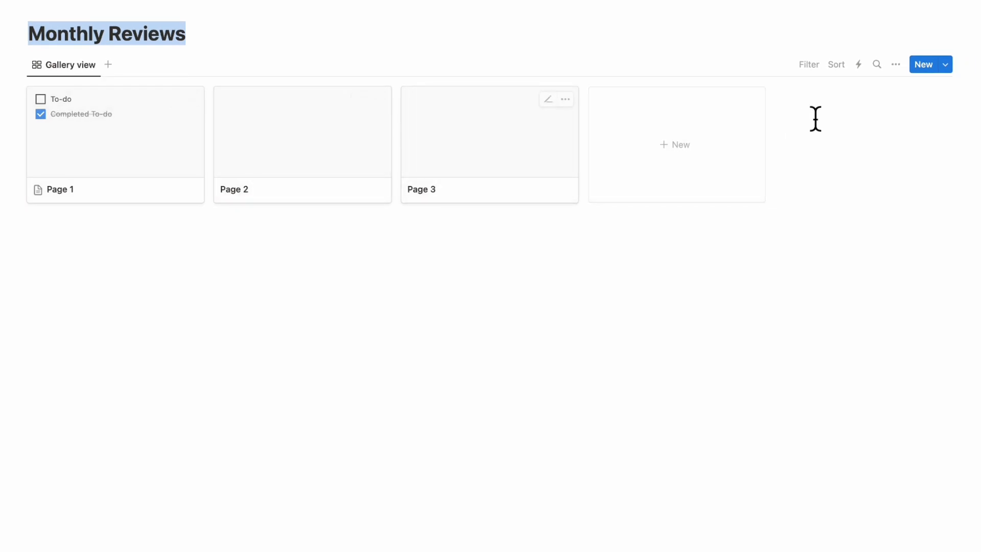
Step: Set the card preview of the Monthly Reviews gallery view to None and close the view options
left_click(896, 68)
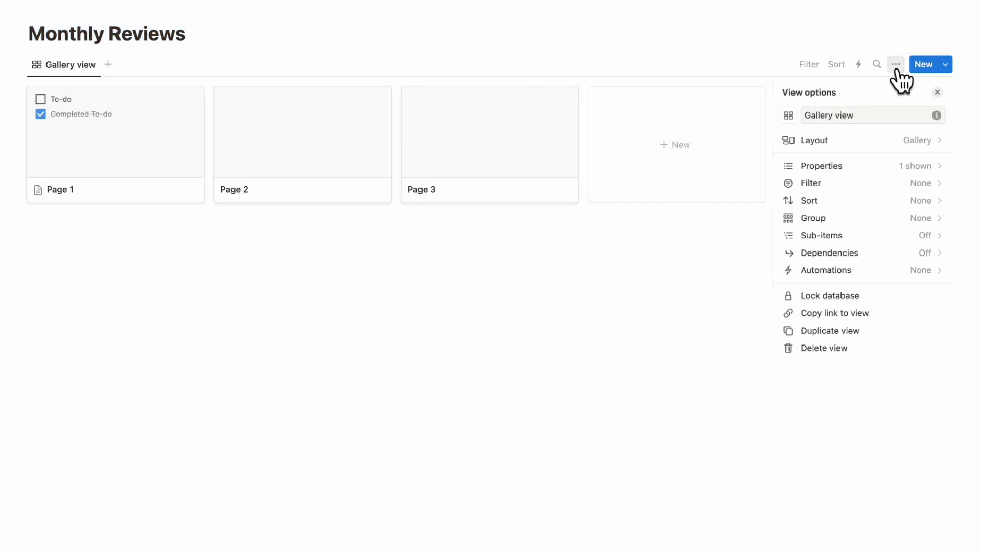
left_click(858, 143)
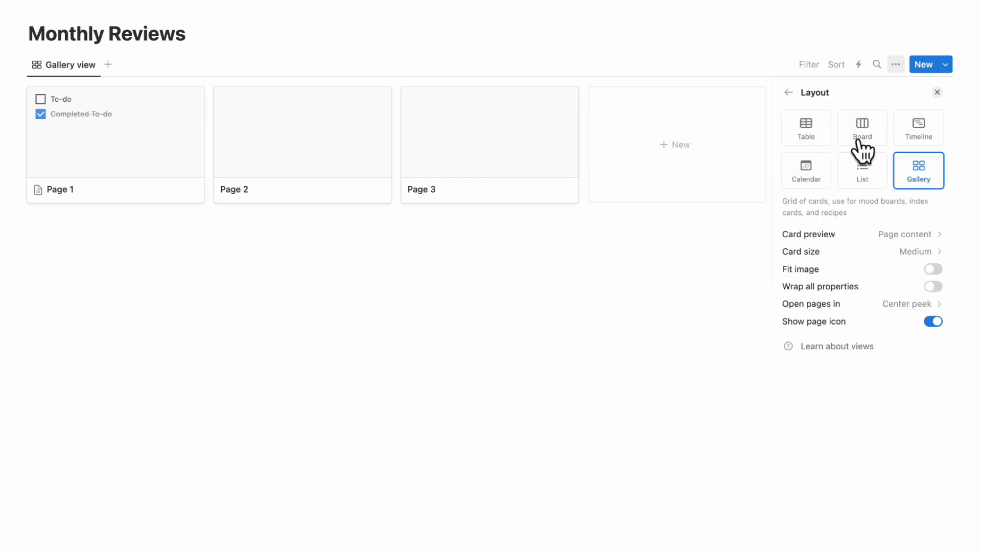
left_click(894, 236)
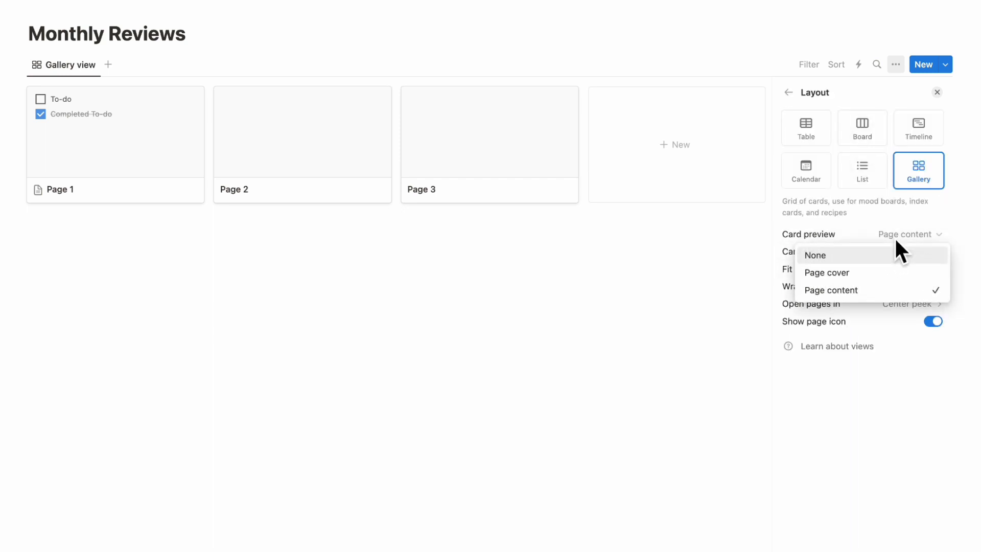
left_click(867, 260)
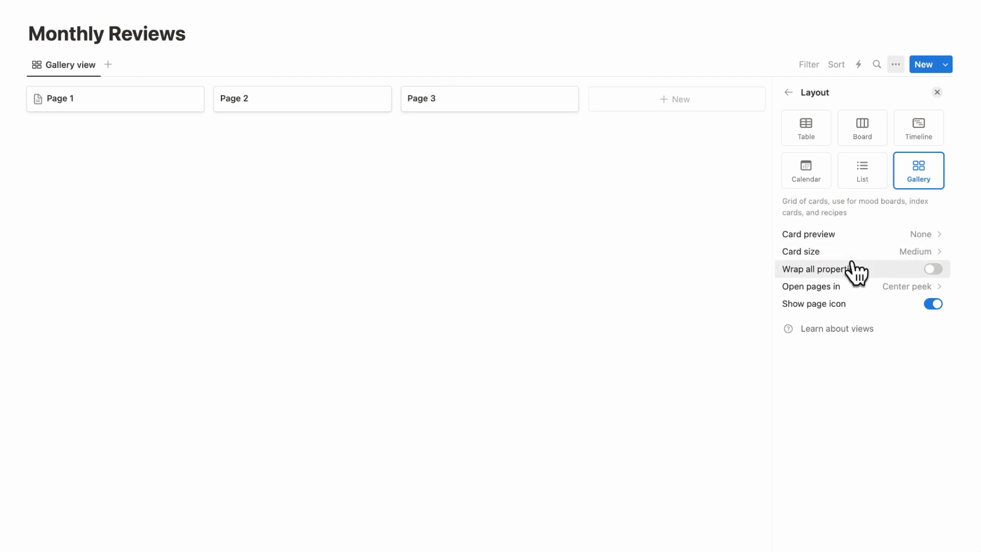
left_click(788, 92)
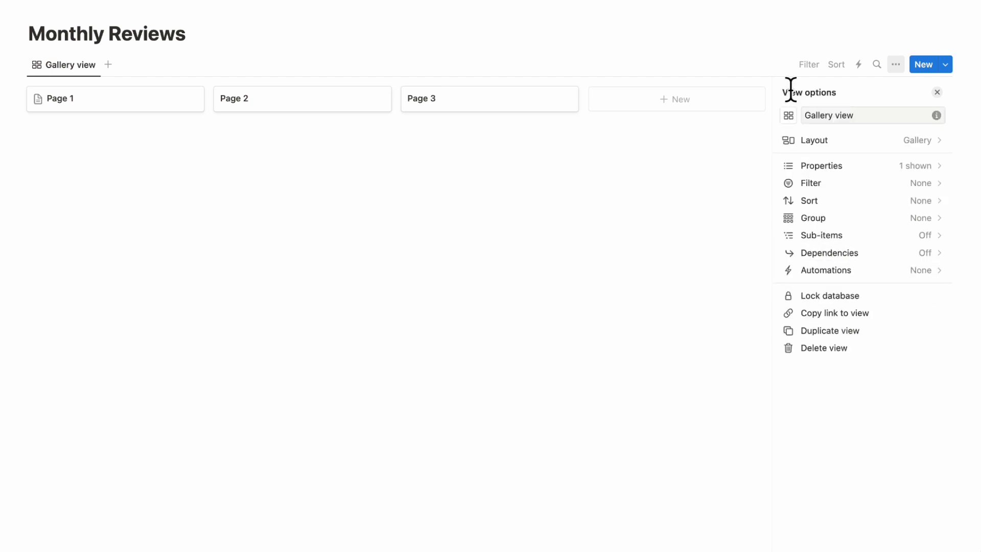
left_click(936, 93)
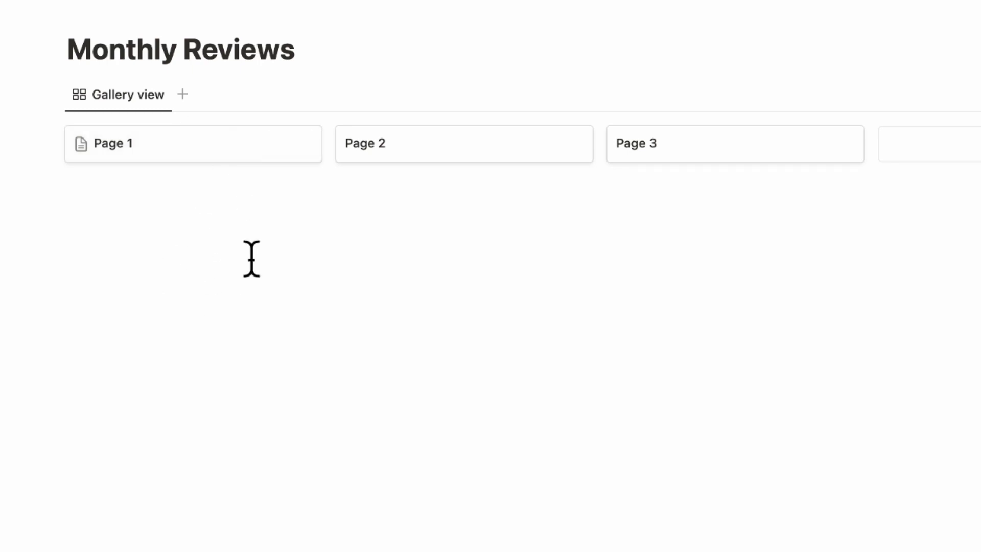
Step: Open the Page 1 entry in the Monthly Reviews gallery and rename it February 2024
left_click(192, 148)
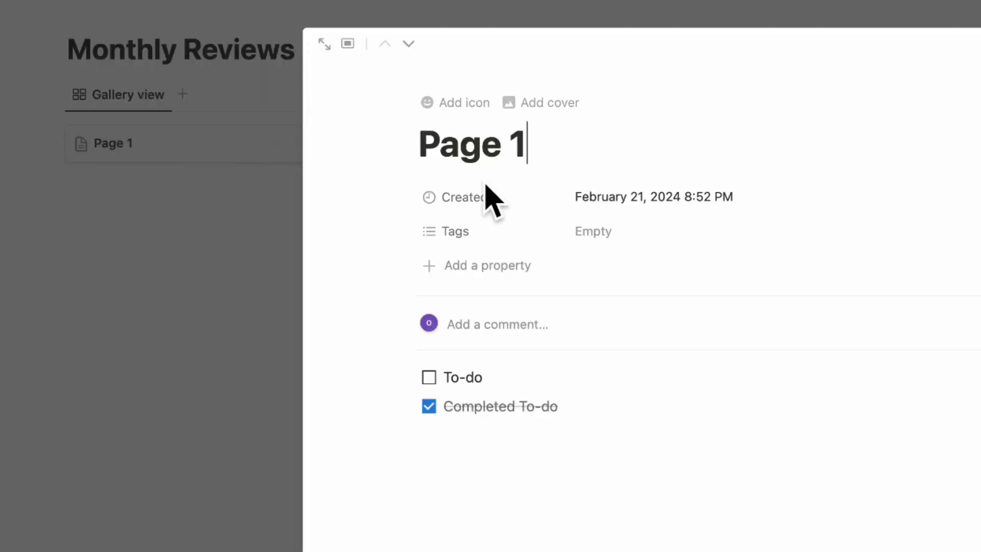
double_click(516, 146)
triple_click(515, 146)
type("Febr")
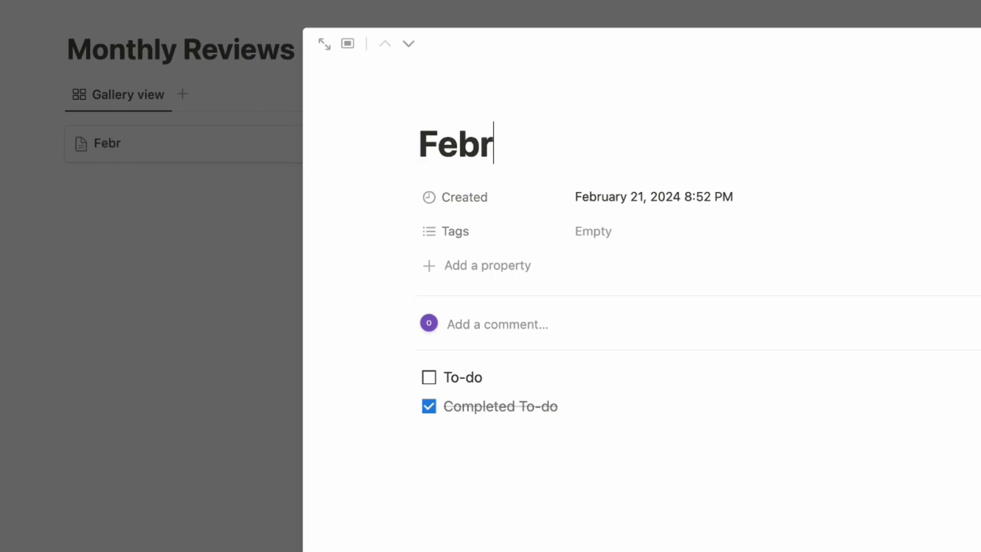
type("uary 2024")
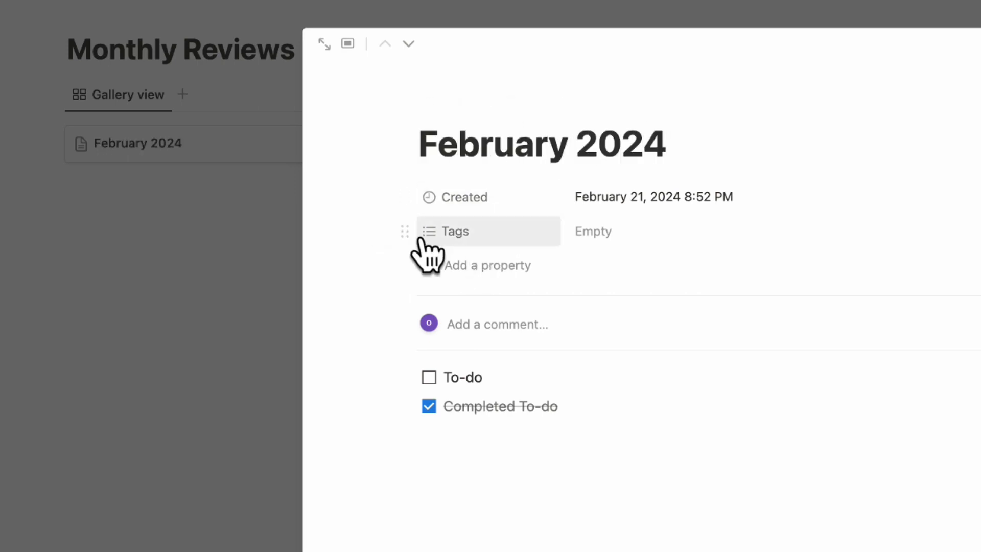
Step: Delete the Tags property and remove the two sample to-do items from the February 2024 page
left_click(466, 236)
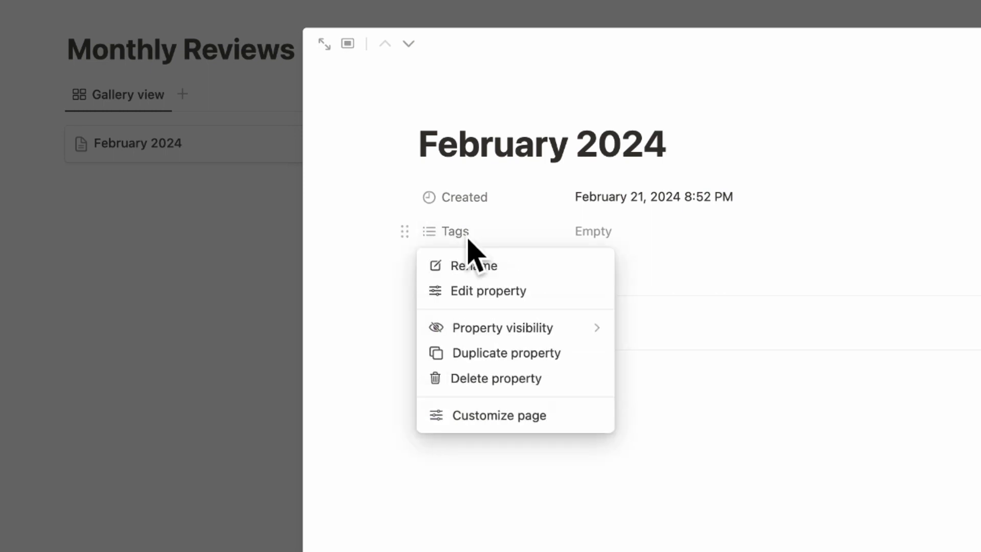
left_click(487, 381)
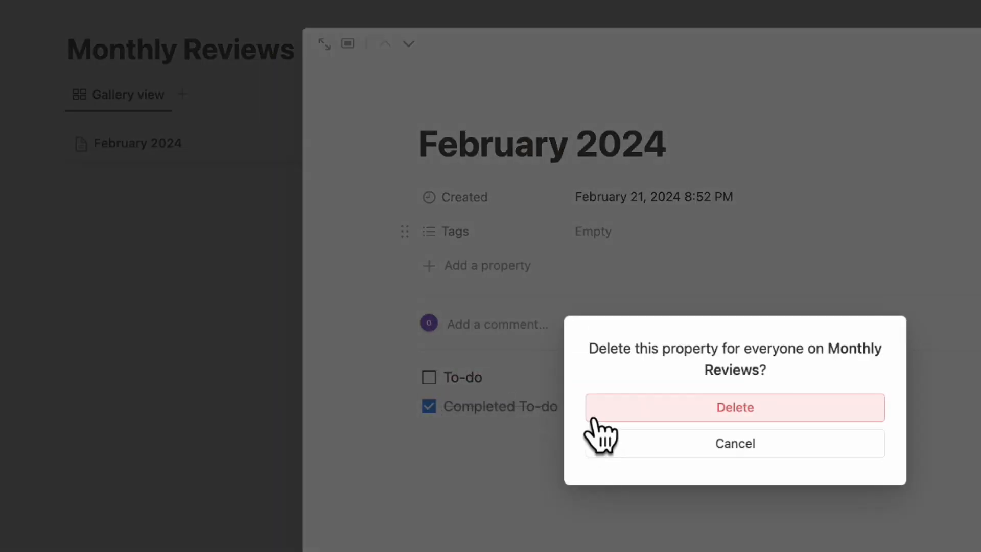
left_click(621, 411)
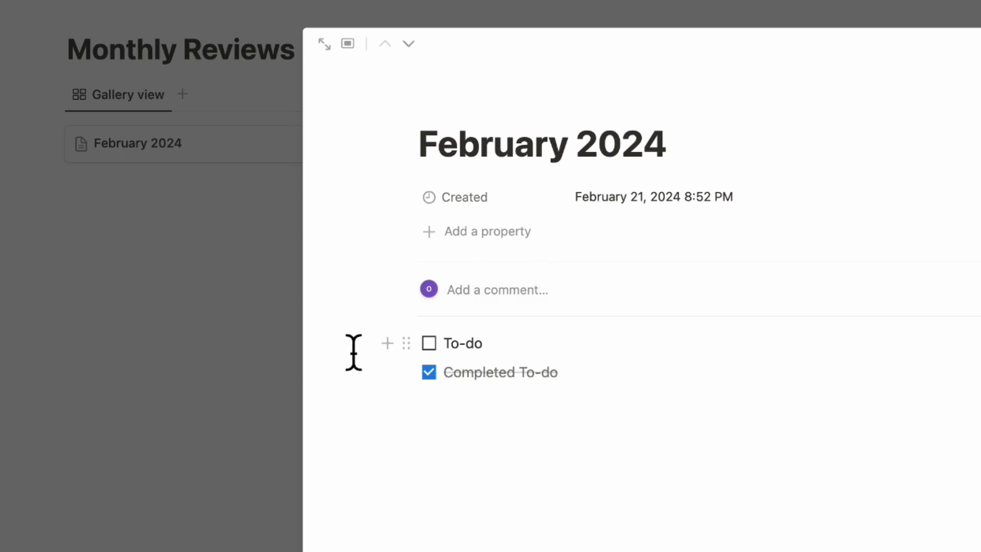
left_click_drag(345, 337, 546, 406)
key("BackSpace")
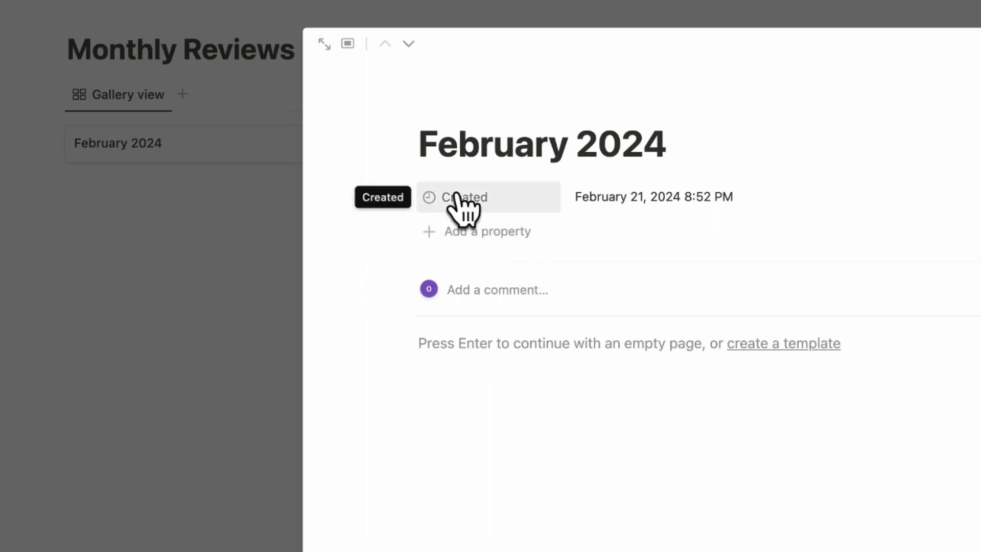
Step: Return to the 50/30/20 Finance Tracker page and move the Monthly Reviews database into the DATABASES callout
left_click(458, 20)
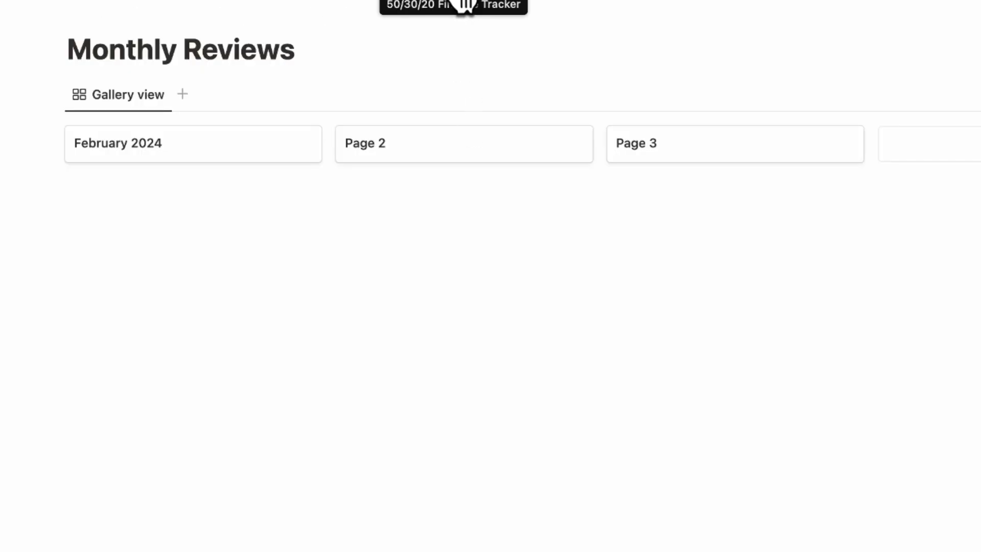
left_click(462, 6)
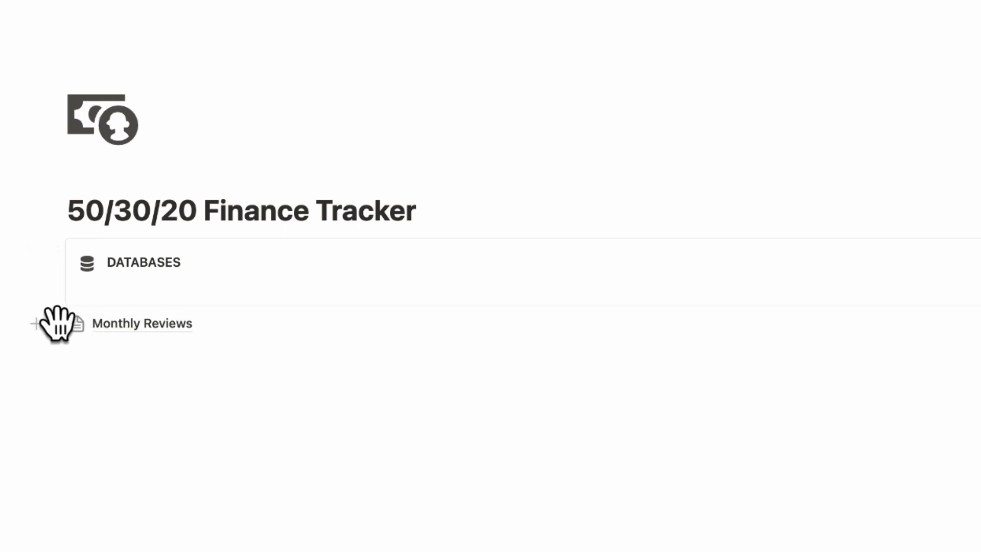
left_click_drag(55, 323, 138, 282)
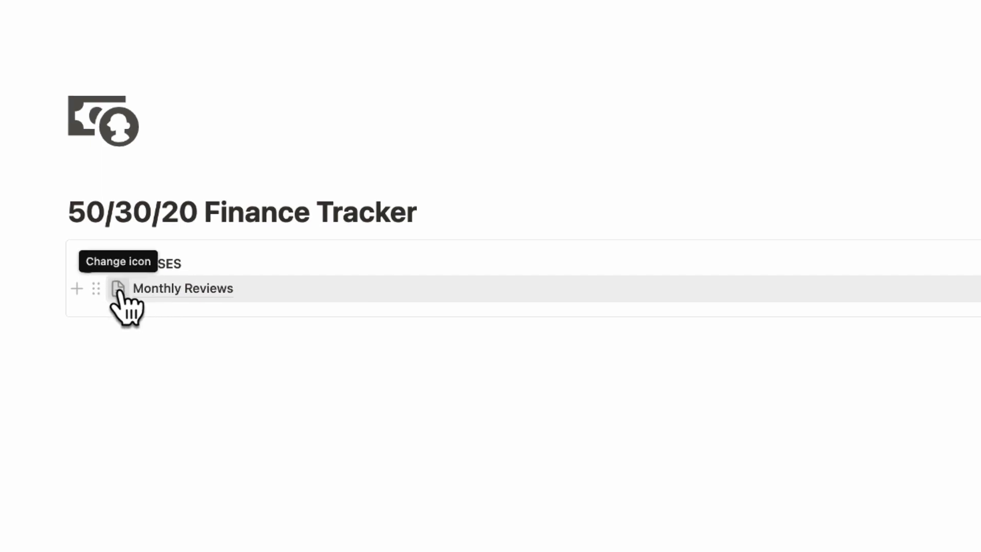
Step: Change the icon of the Monthly Reviews database in the DATABASES callout to the calendar icon
left_click(123, 300)
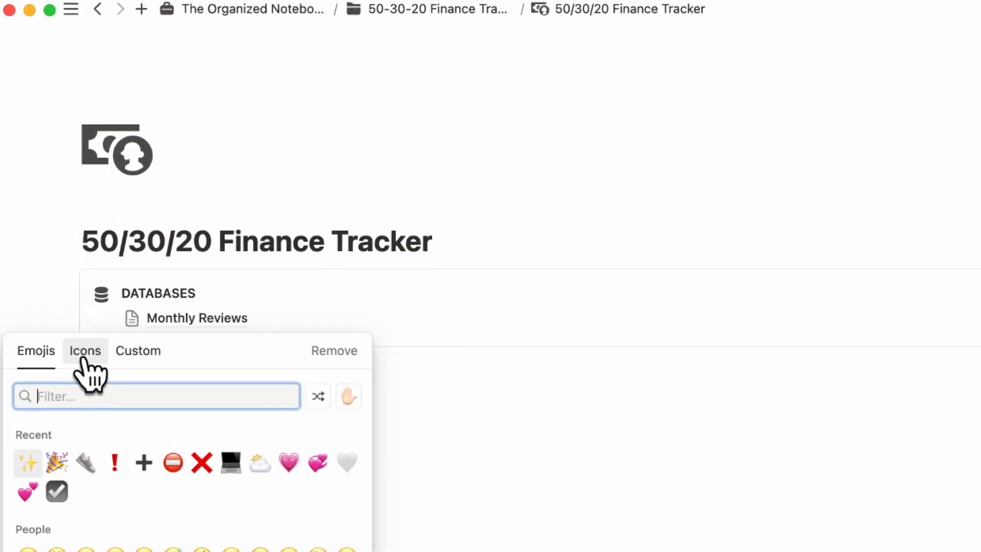
left_click(74, 329)
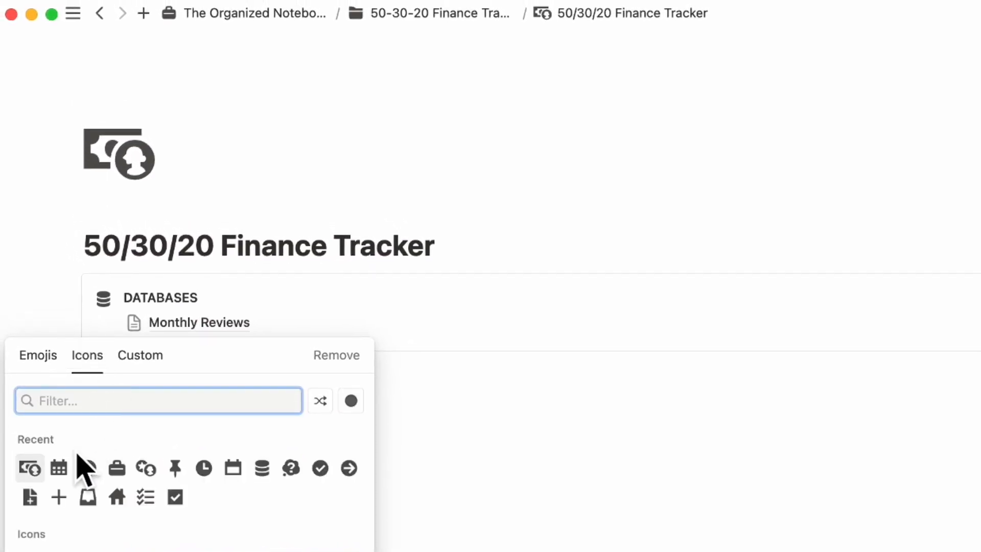
left_click(59, 468)
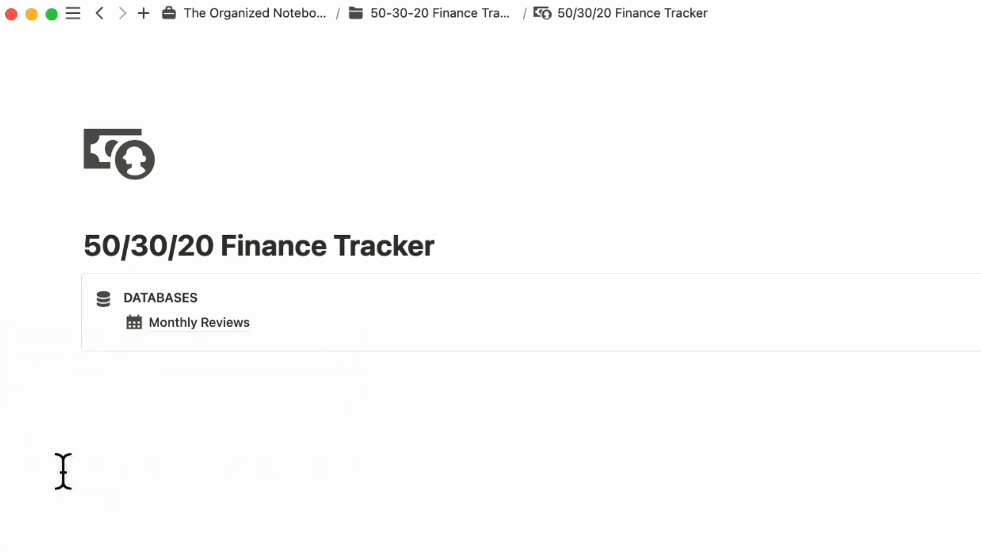
Step: Add a sub-page below Monthly Reviews in the DATABASES callout and title it Income & Spending
left_click(148, 397)
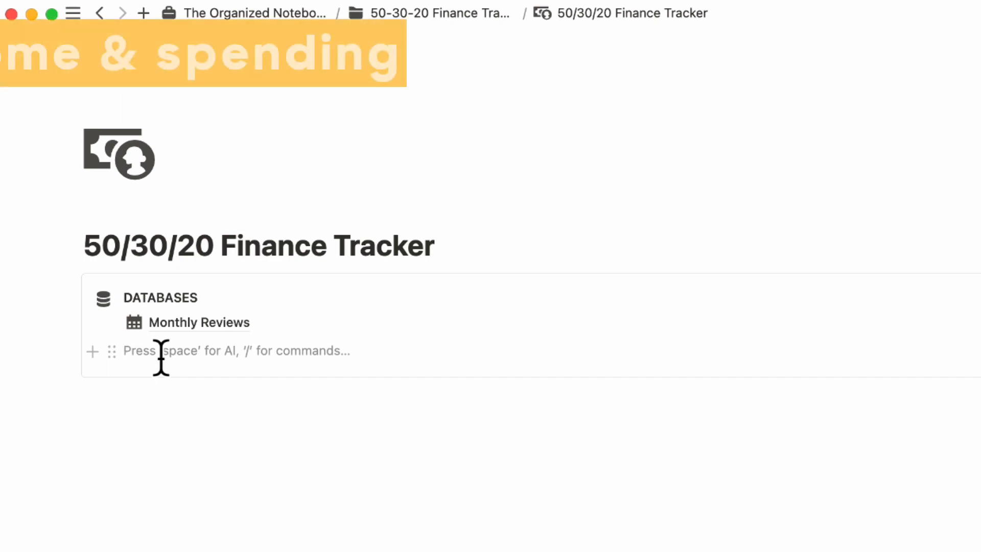
type("/page")
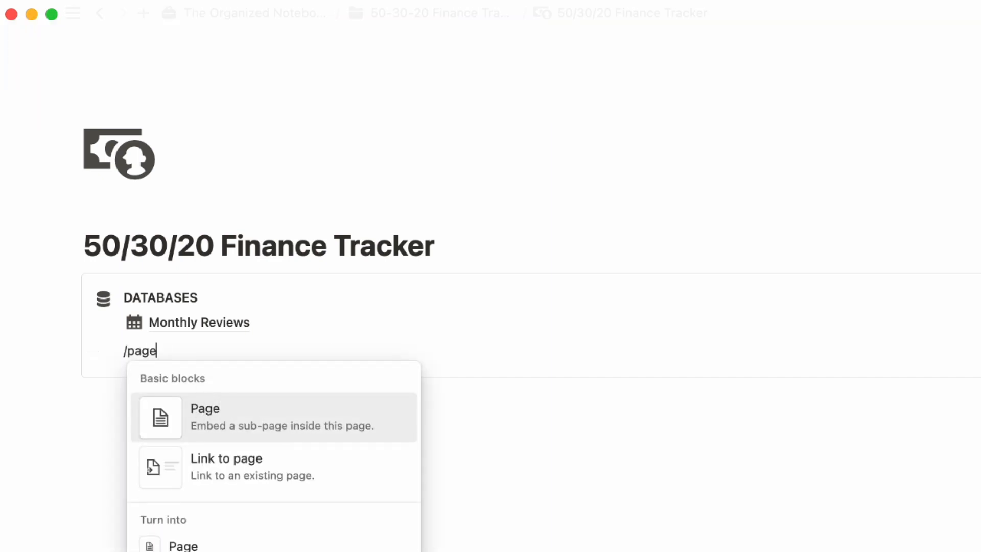
left_click(210, 414)
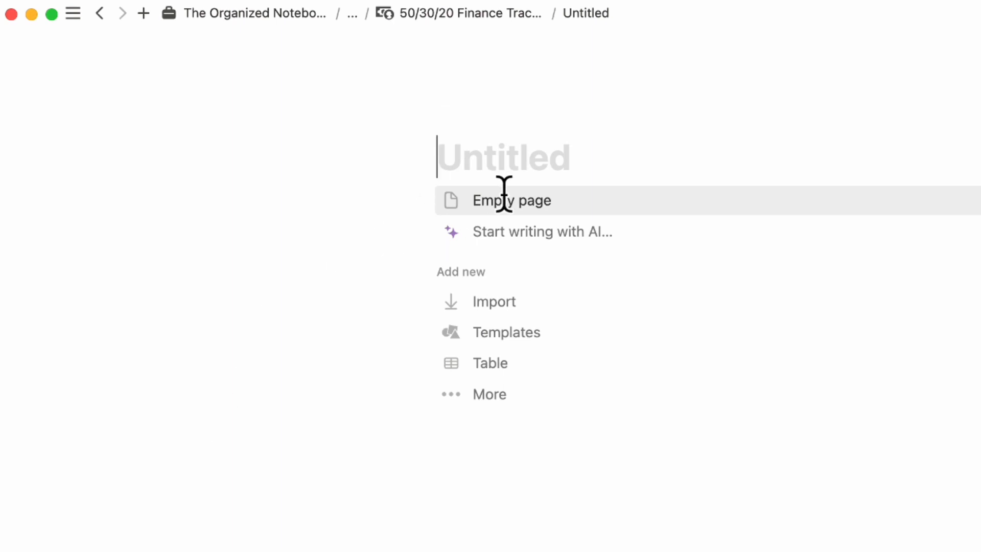
type("Income & Spending")
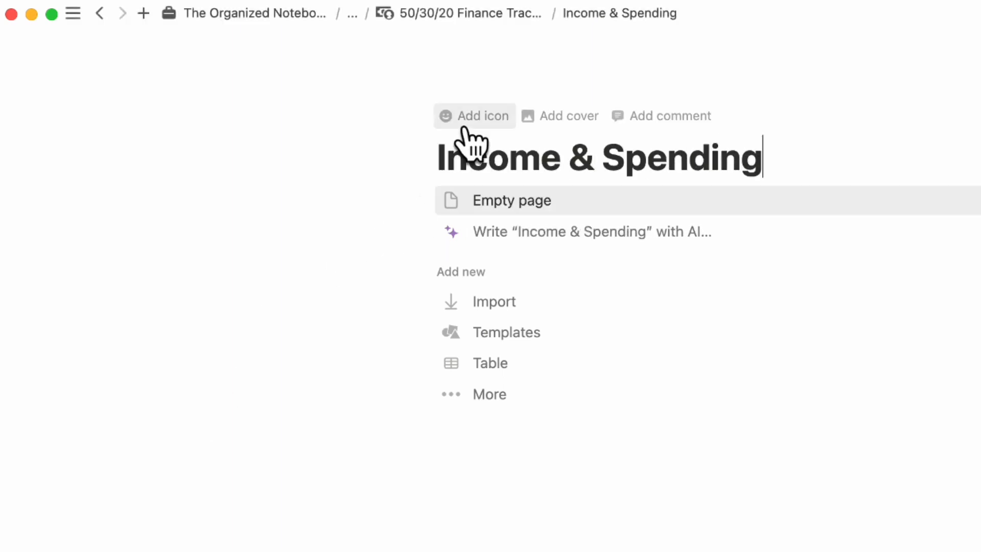
Step: Give the Income & Spending page the banknote-and-coin icon and turn it into a table with a new database
left_click(485, 125)
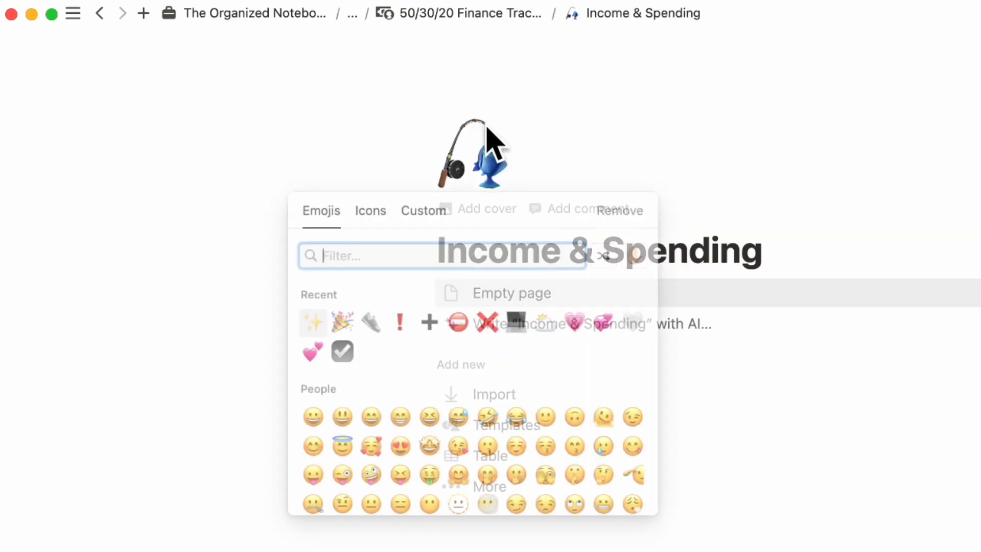
left_click(379, 217)
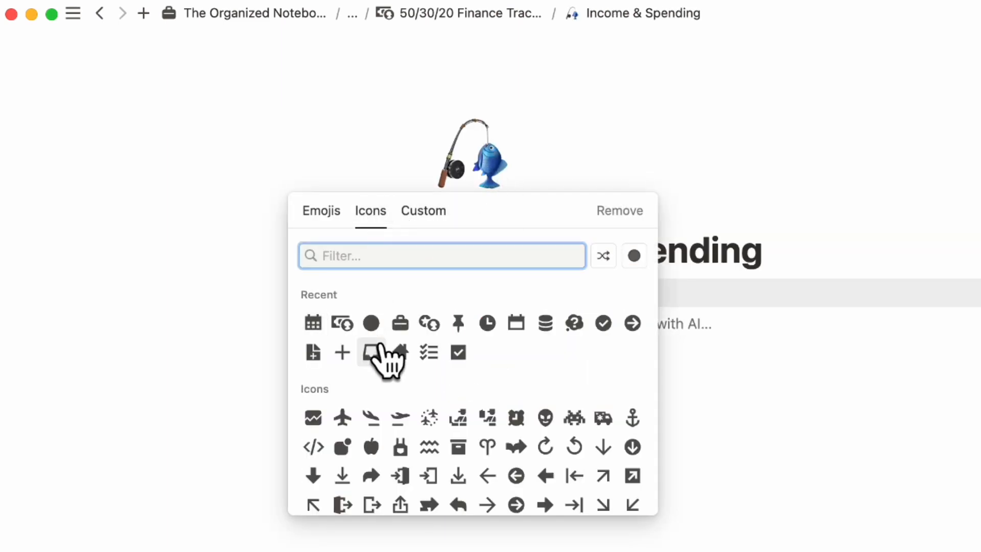
left_click(341, 322)
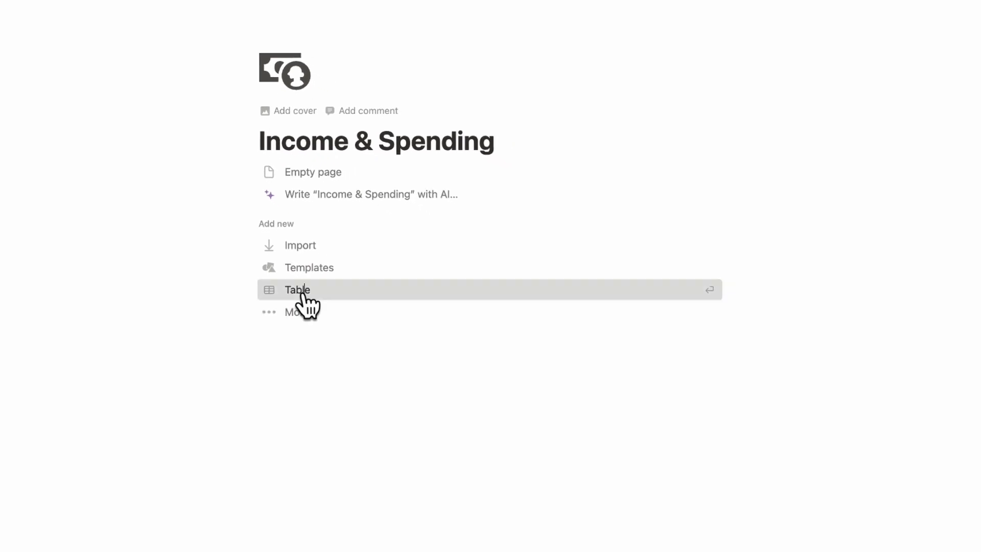
left_click(303, 300)
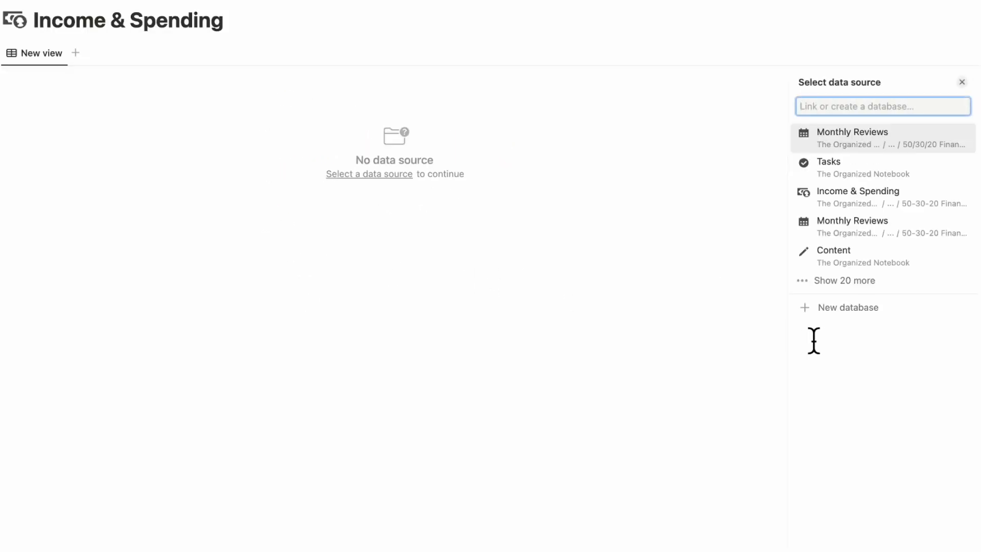
left_click(831, 307)
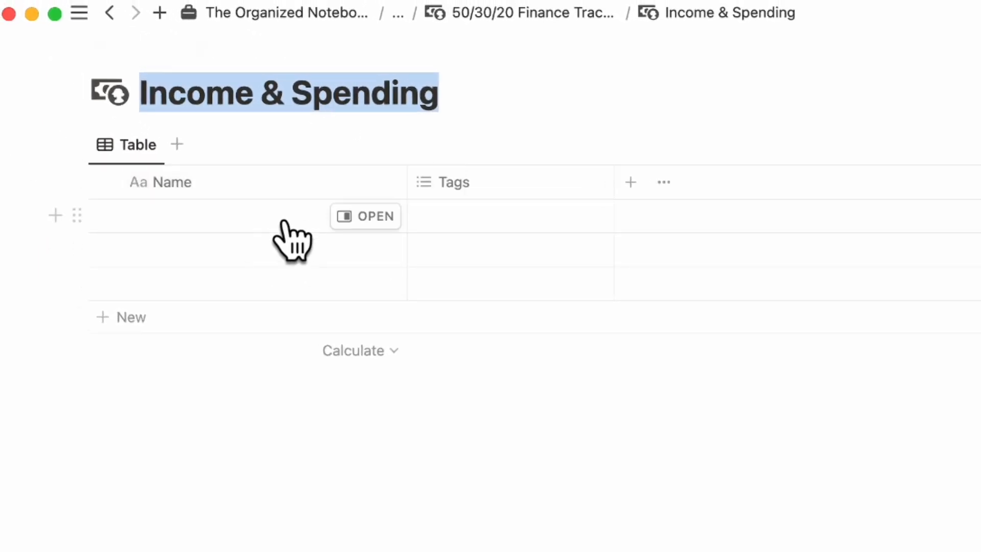
Step: Name the first entry Salary and delete the Tags property from the Income & Spending table
left_click(269, 214)
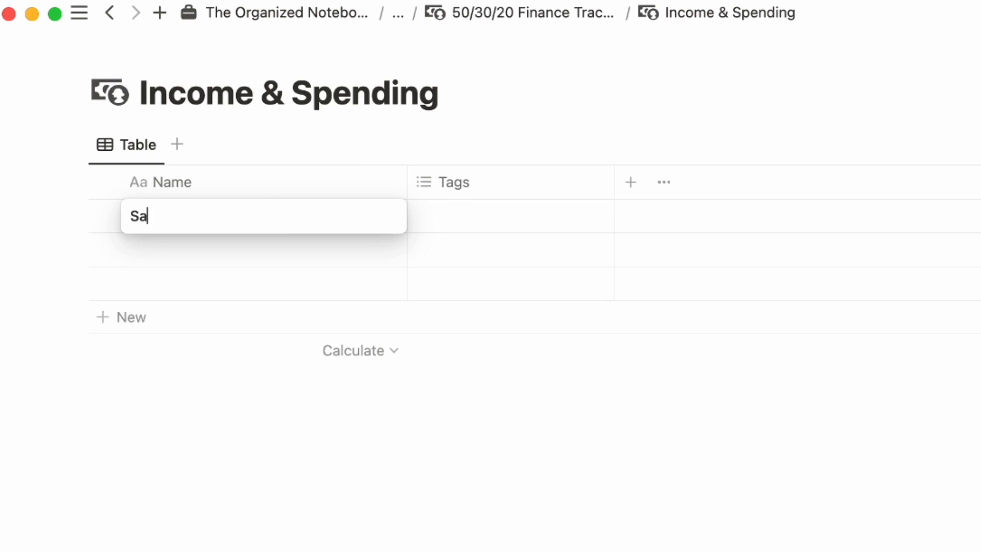
left_click(506, 183)
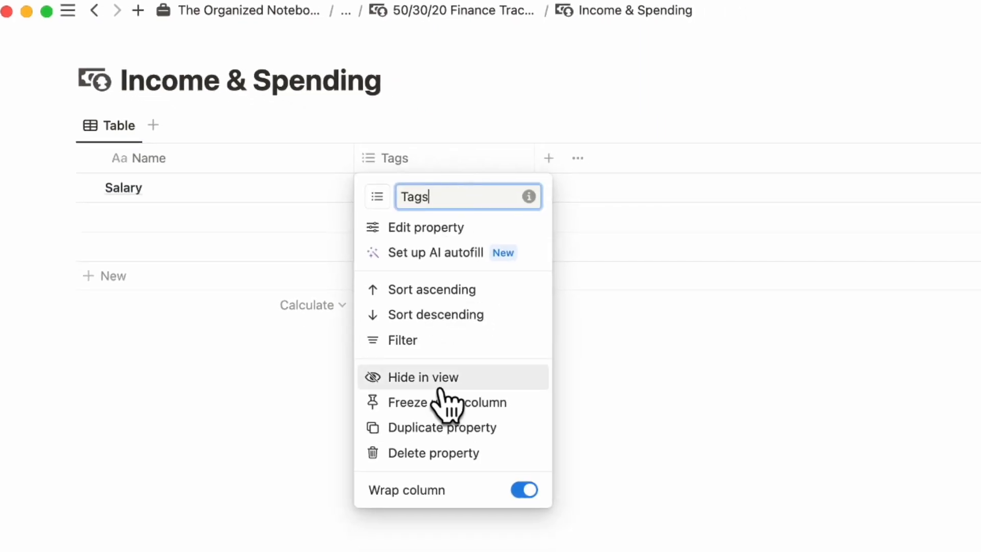
left_click(450, 454)
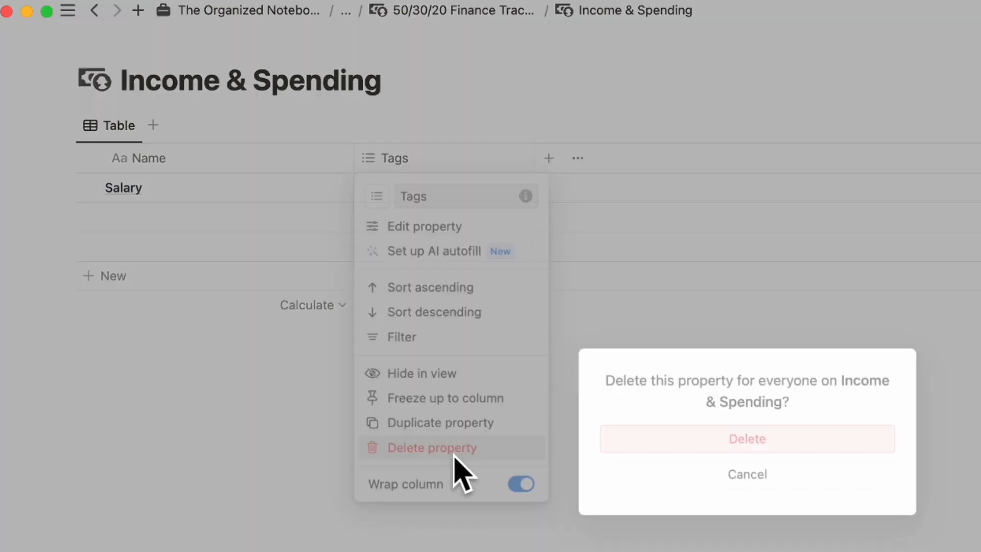
left_click(623, 444)
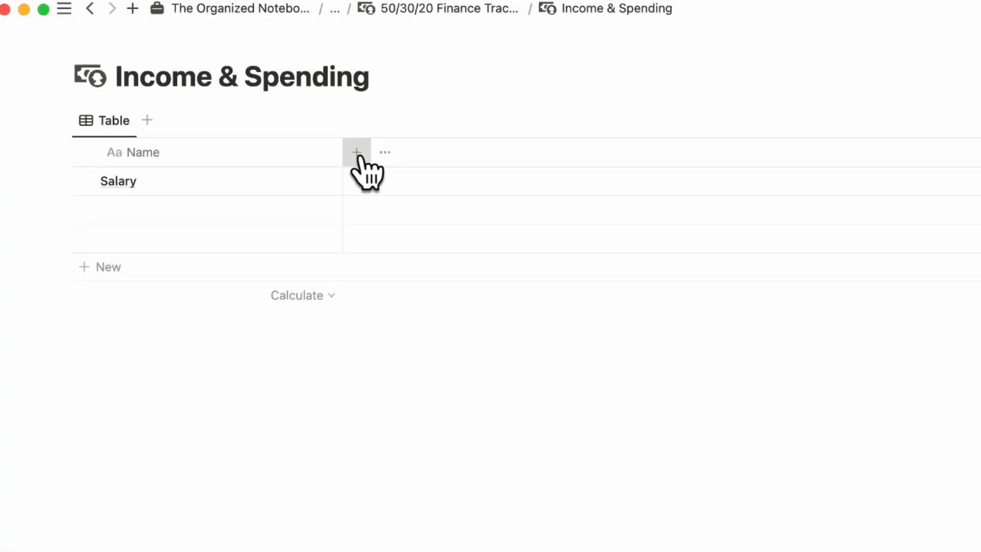
Step: Add a Number property named Amount to the Income & Spending table and give it a banknote icon
left_click(368, 159)
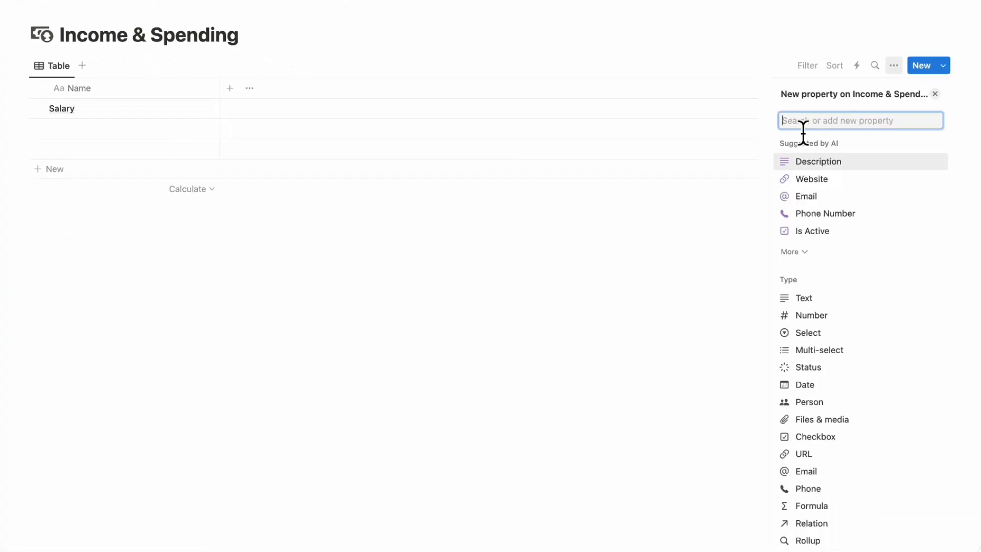
type("number")
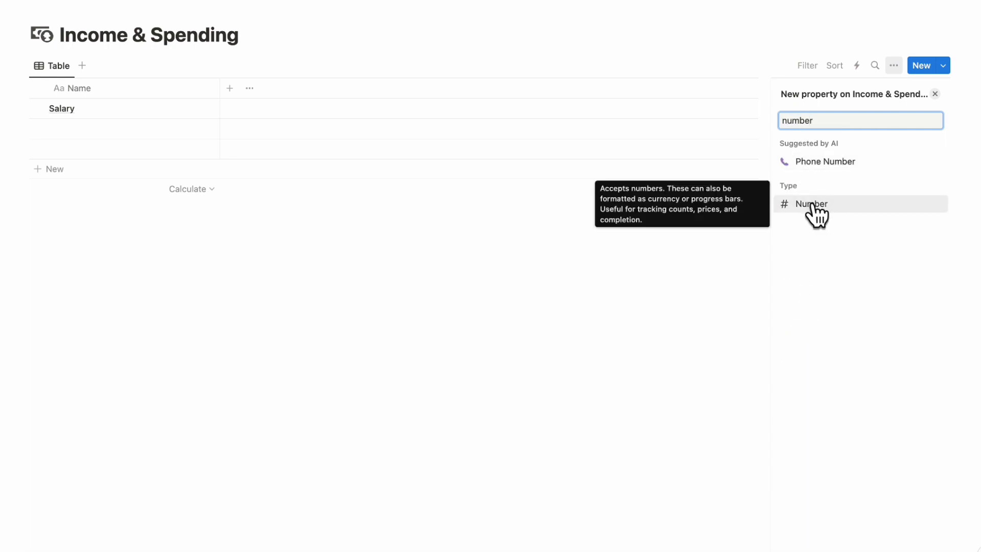
left_click(812, 204)
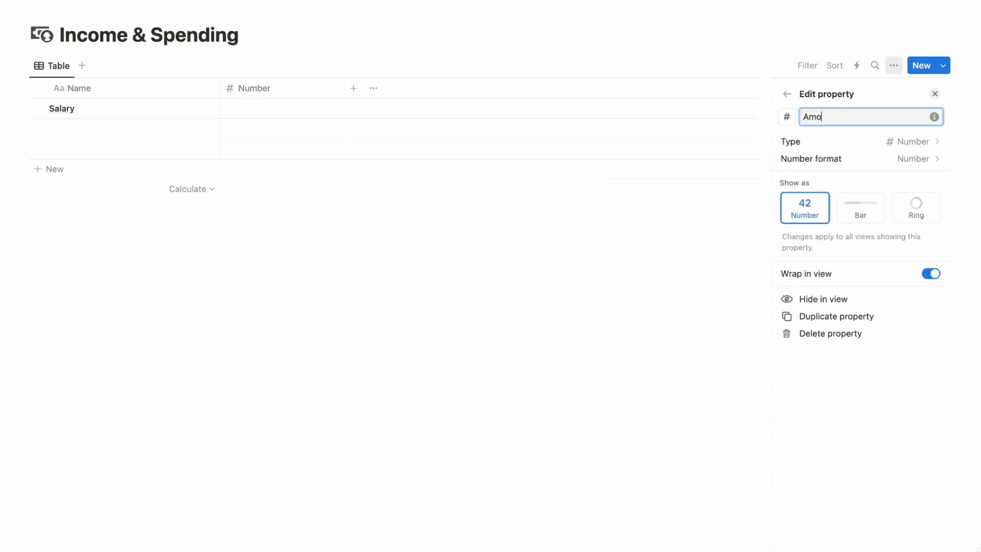
type("Amount")
left_click(787, 117)
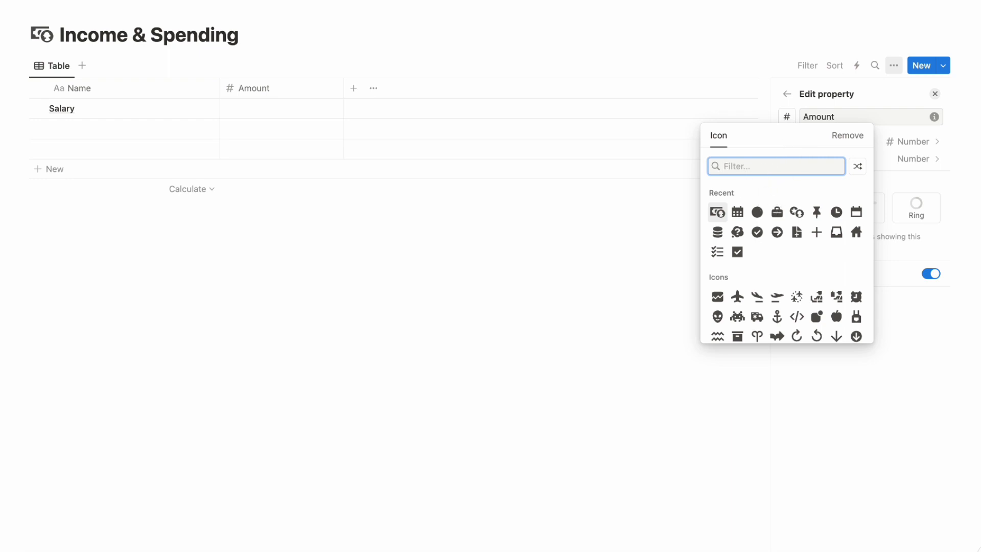
type("money")
left_click(796, 195)
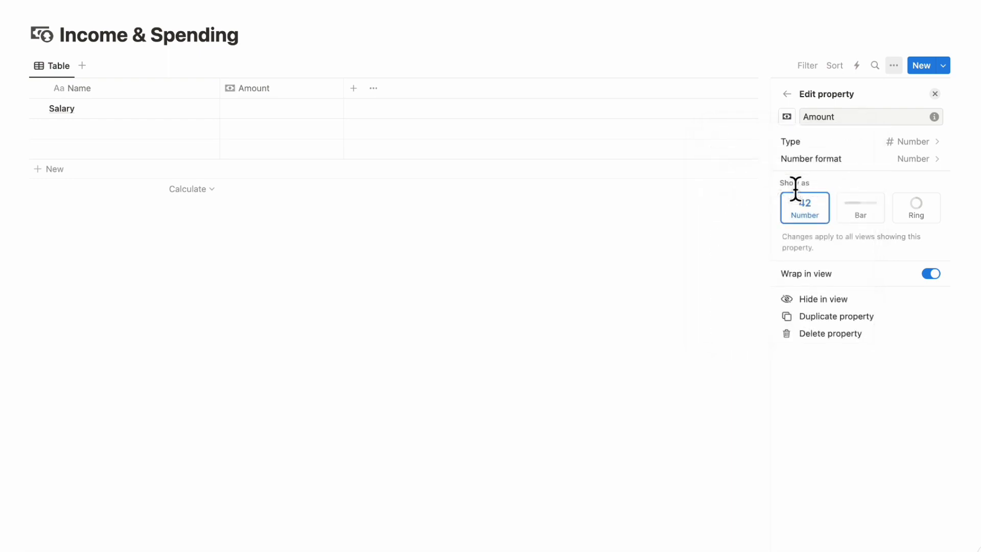
Step: Set the Amount property's number format to US Dollar and enter 2000 as the Salary amount
left_click(854, 158)
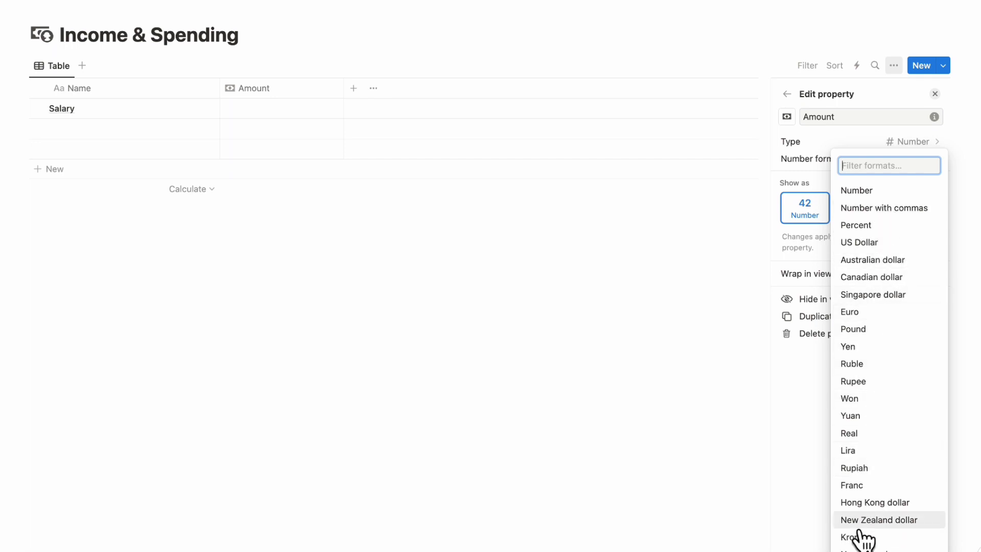
left_click(888, 242)
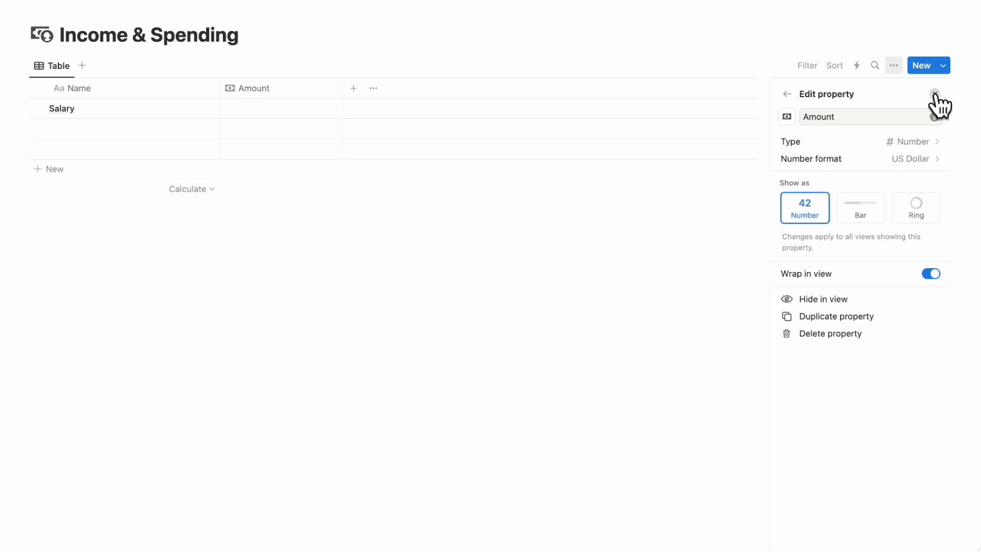
left_click(934, 95)
left_click(305, 107)
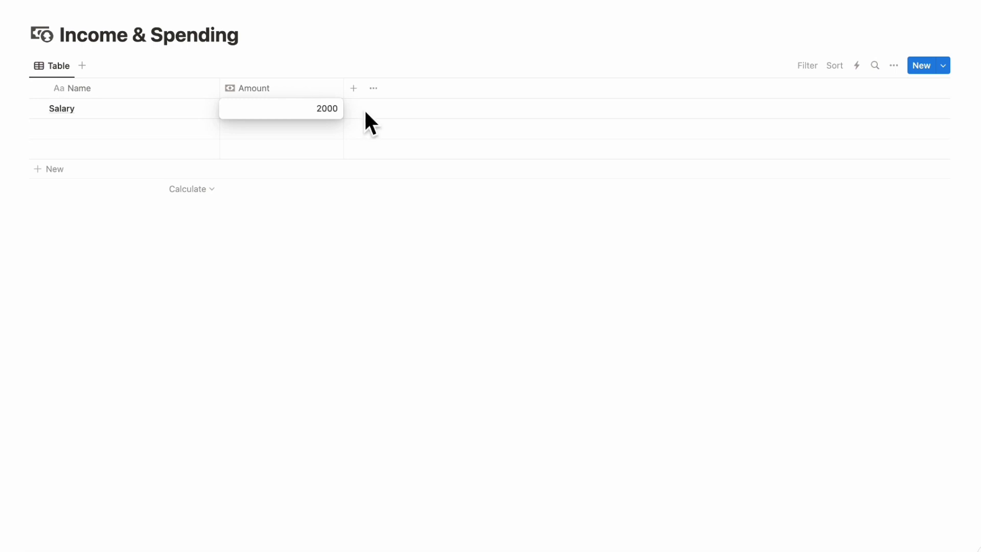
key("Return")
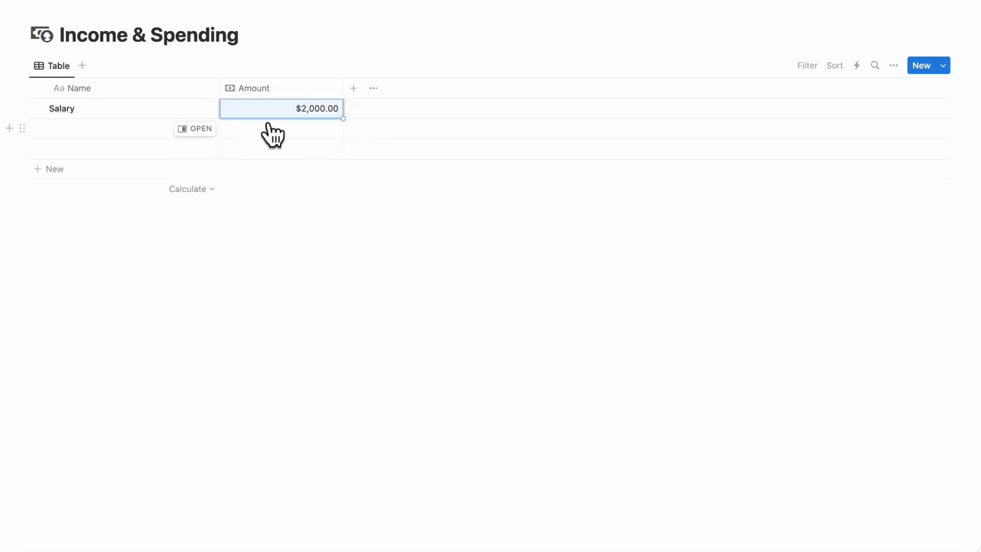
Step: Add a Select property named Type to the Income & Spending table and close the property settings
left_click(353, 88)
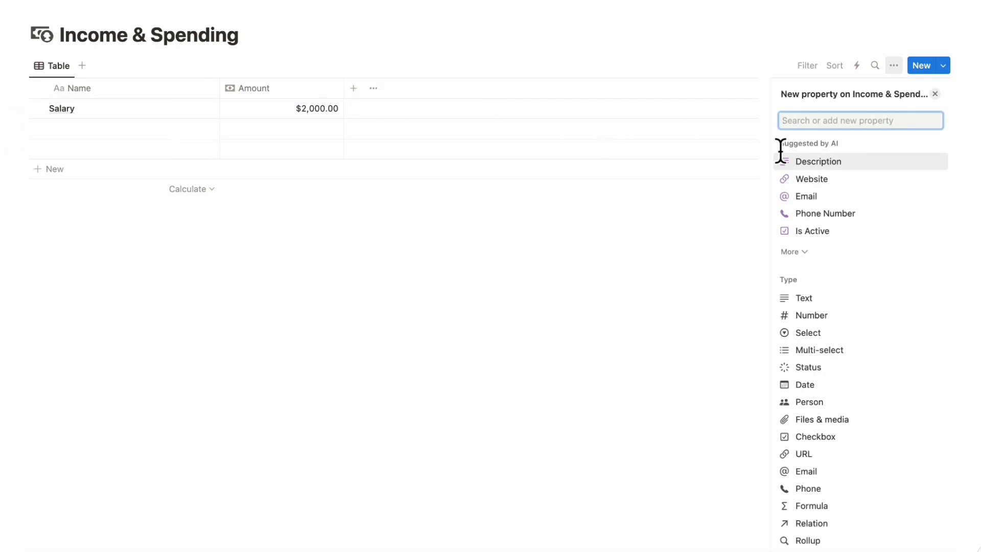
type("selec")
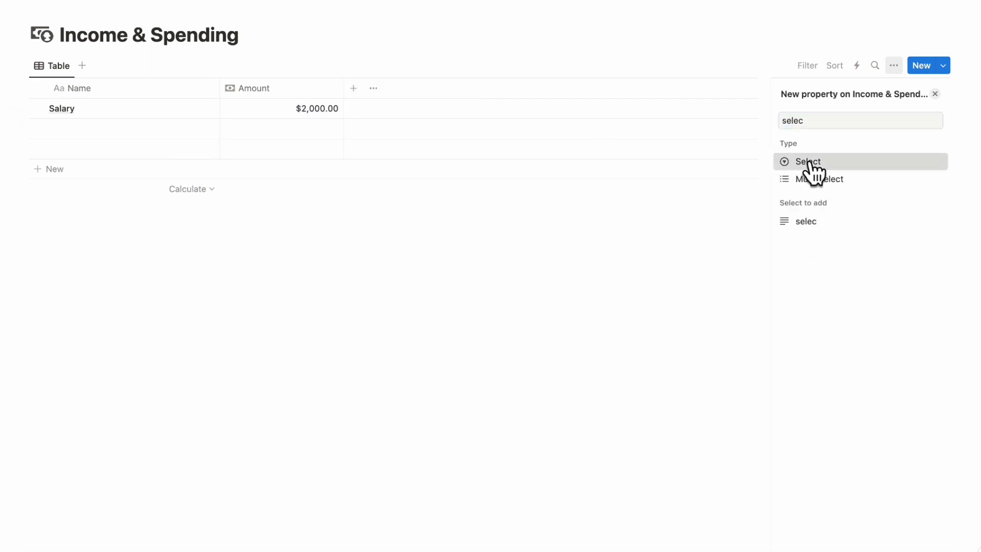
left_click(809, 161)
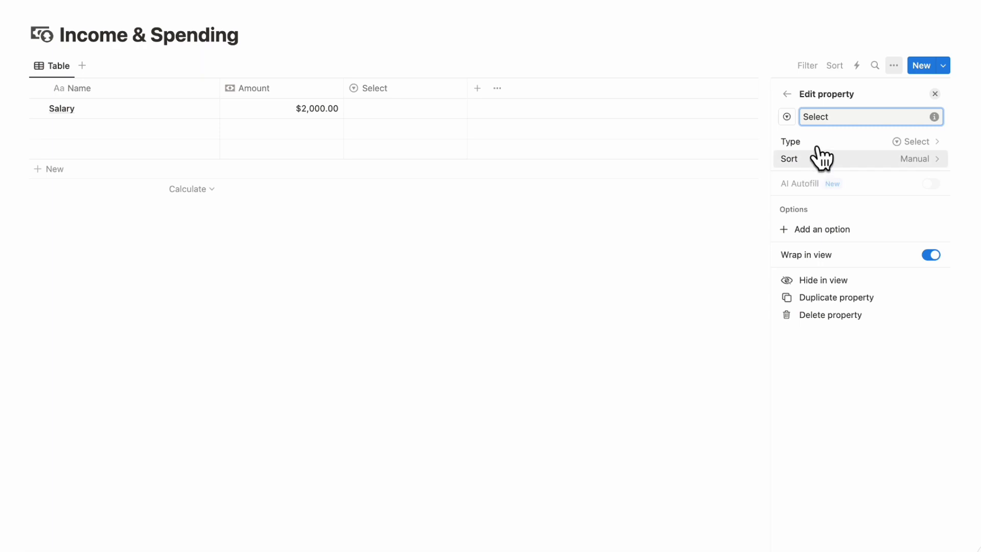
key("BackSpace")
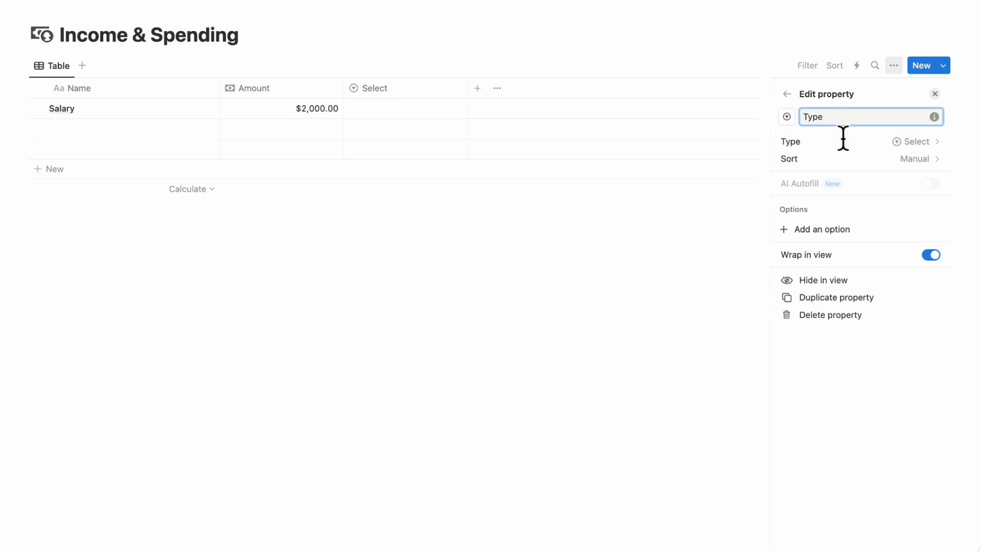
left_click(935, 94)
Step: Create a Needs option for the Type property in the Salary row and clear it from the cell
left_click(410, 119)
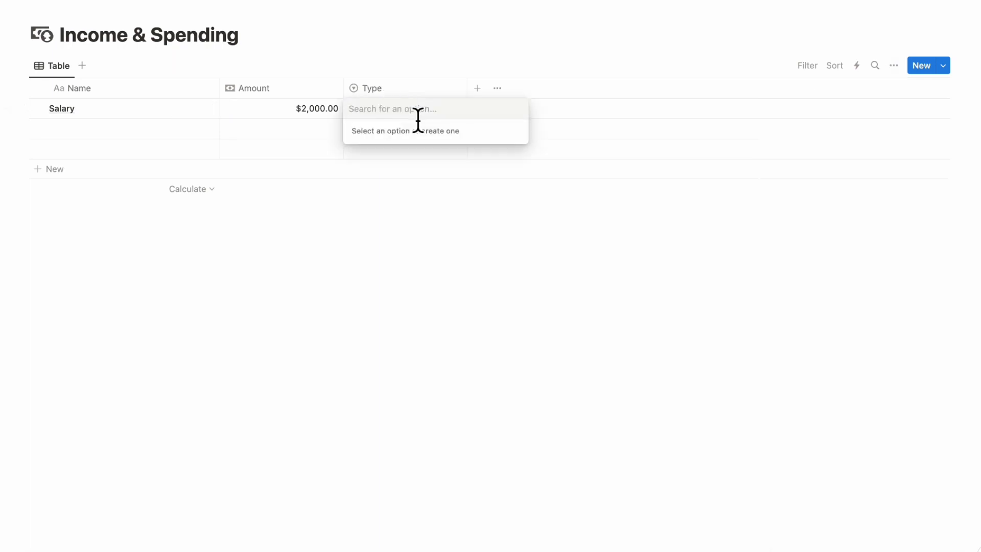
type("Ne")
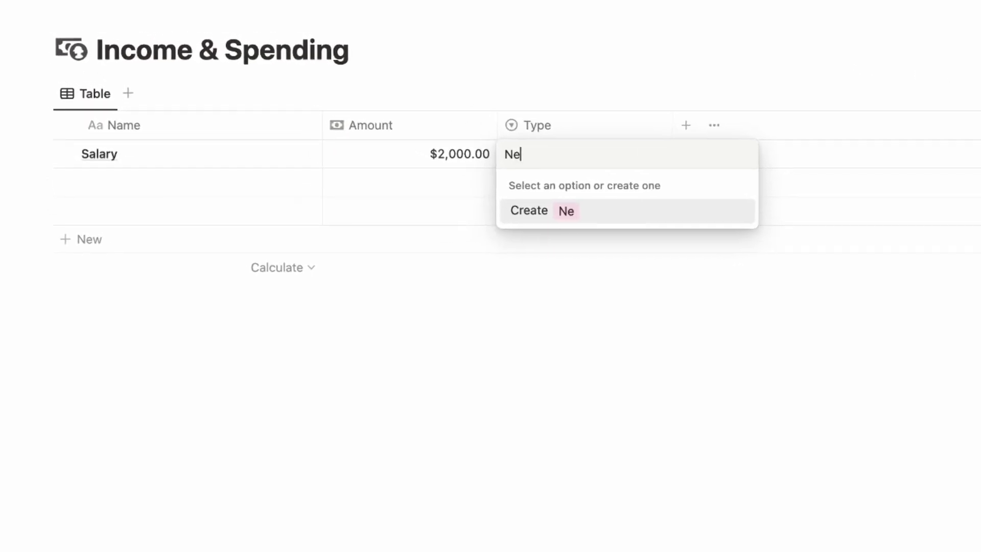
type("eds")
left_click(604, 210)
left_click(561, 161)
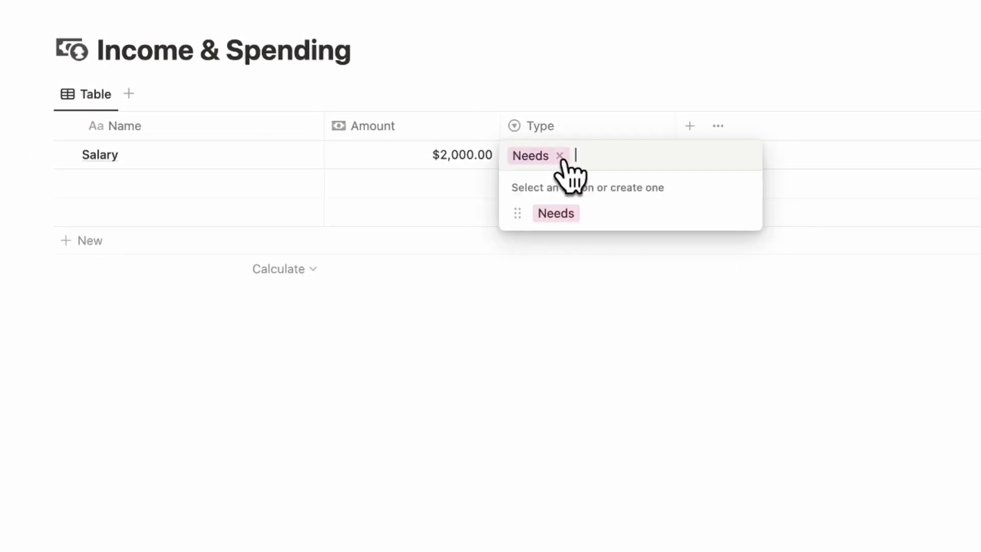
left_click(560, 156)
Step: Create a Wants option for the Type property in the Salary row and clear it from the cell
type("W")
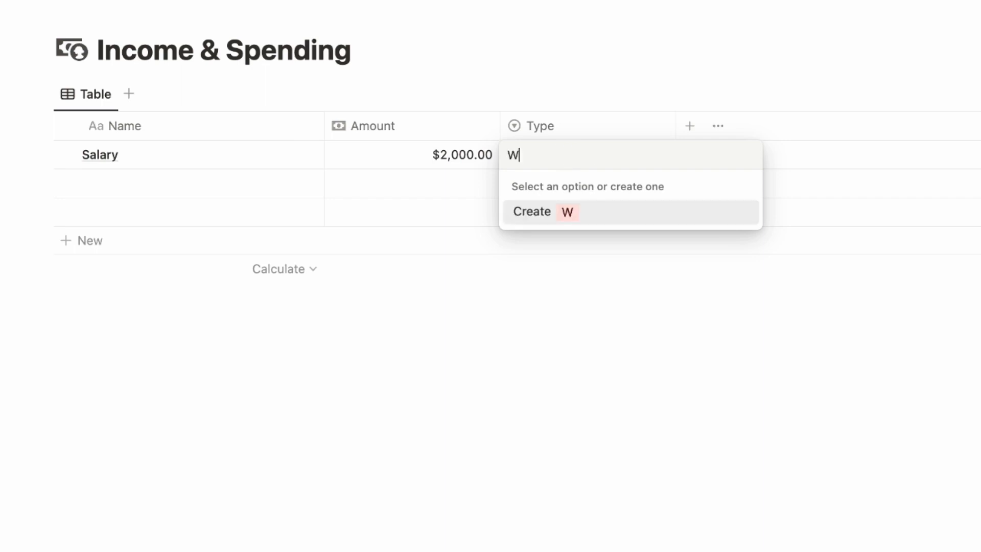
type("ants")
key("Return")
left_click(559, 155)
left_click(559, 155)
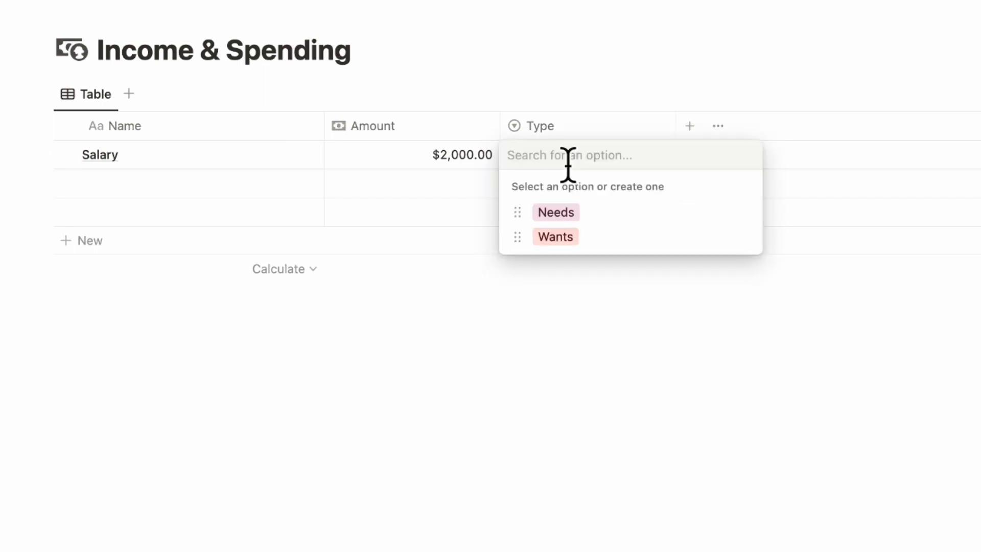
Step: Create a Saving option for the Type property in the Salary row and clear it from the cell
type("Saving")
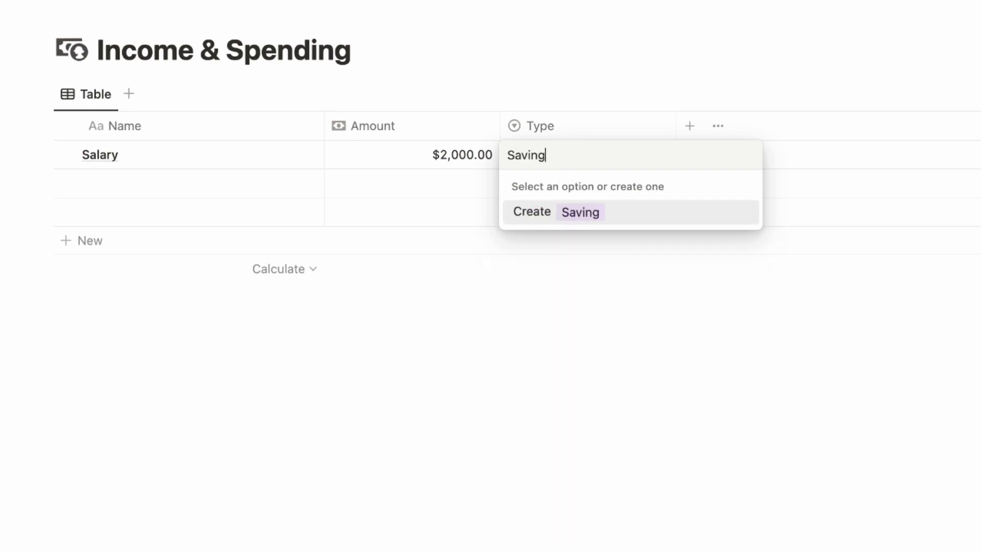
left_click(597, 215)
left_click(564, 161)
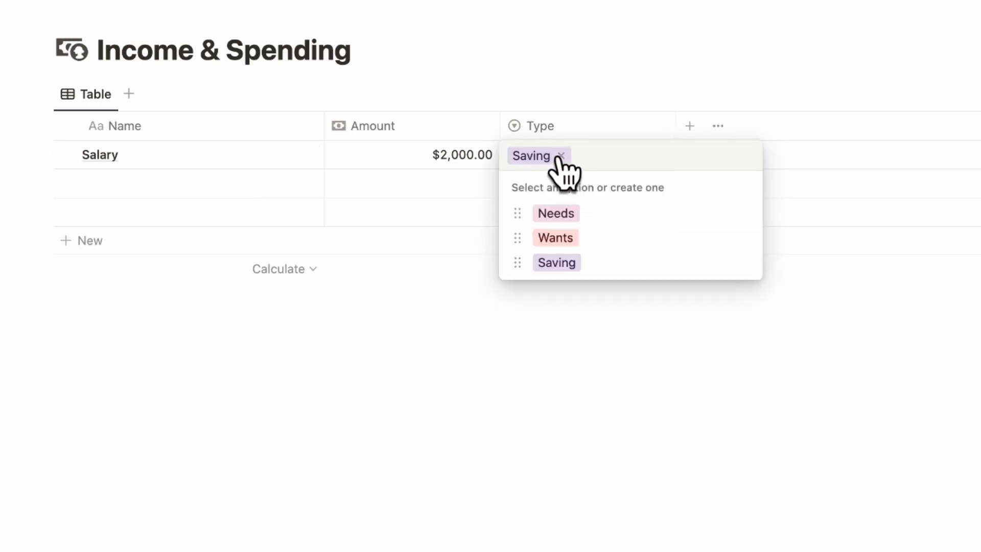
left_click(560, 156)
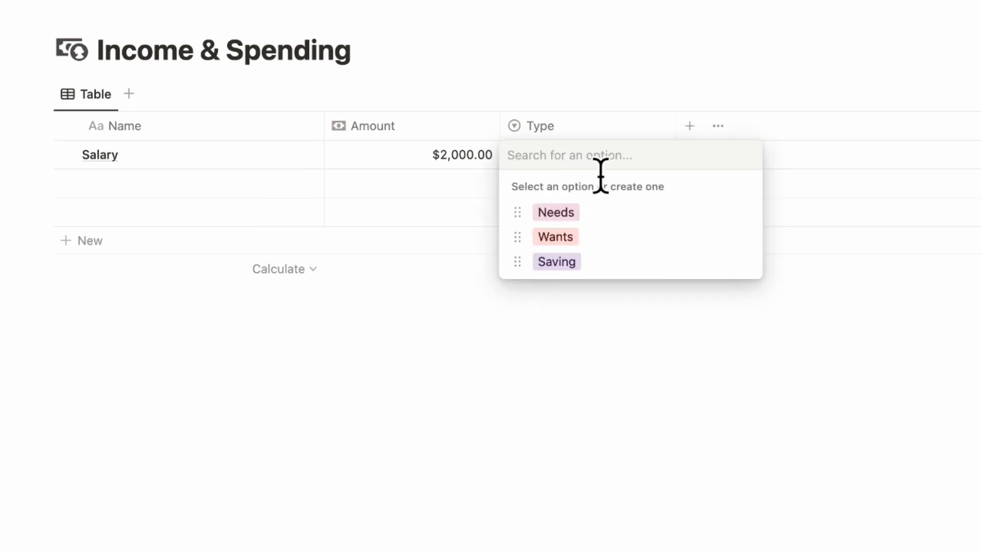
Step: Create an Income option for the Type property and keep it as the Salary row's type
type("Income")
key("Return")
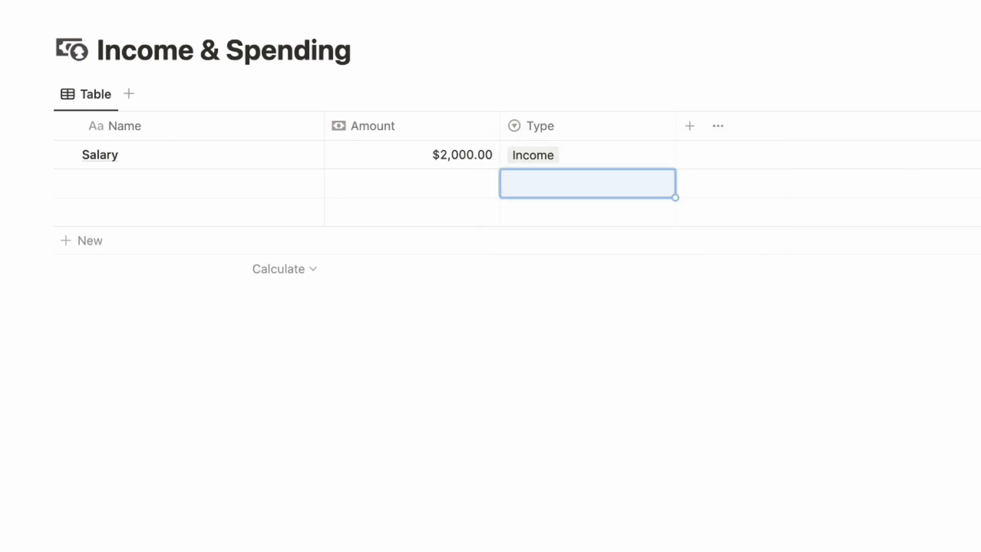
left_click(589, 153)
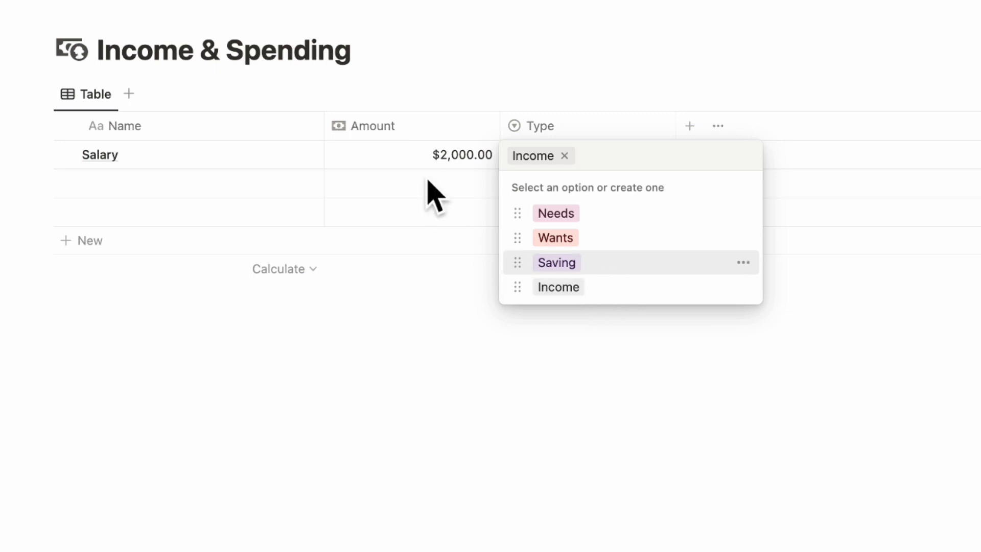
left_click(597, 289)
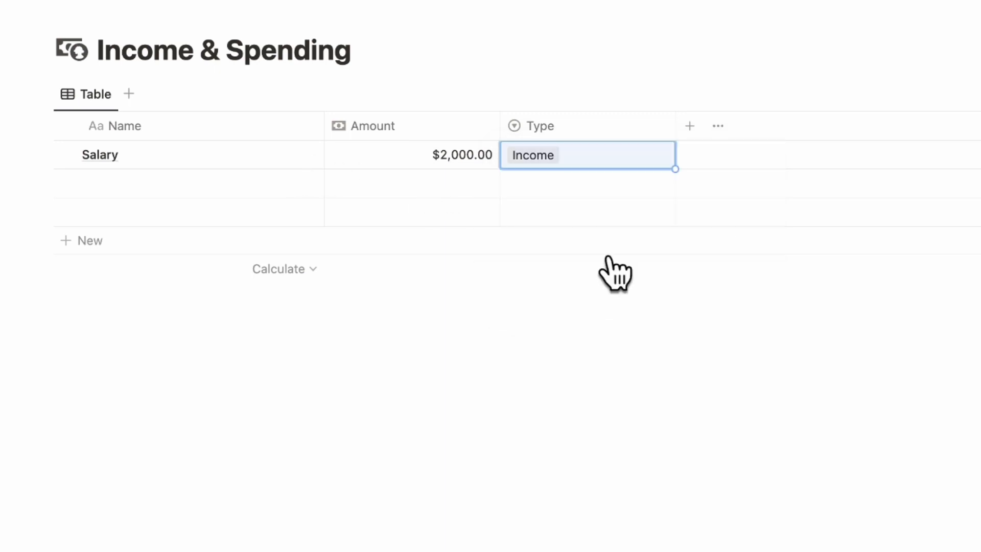
Step: Add a Date property named Date to the Income & Spending table and place it between Amount and Type
left_click(691, 131)
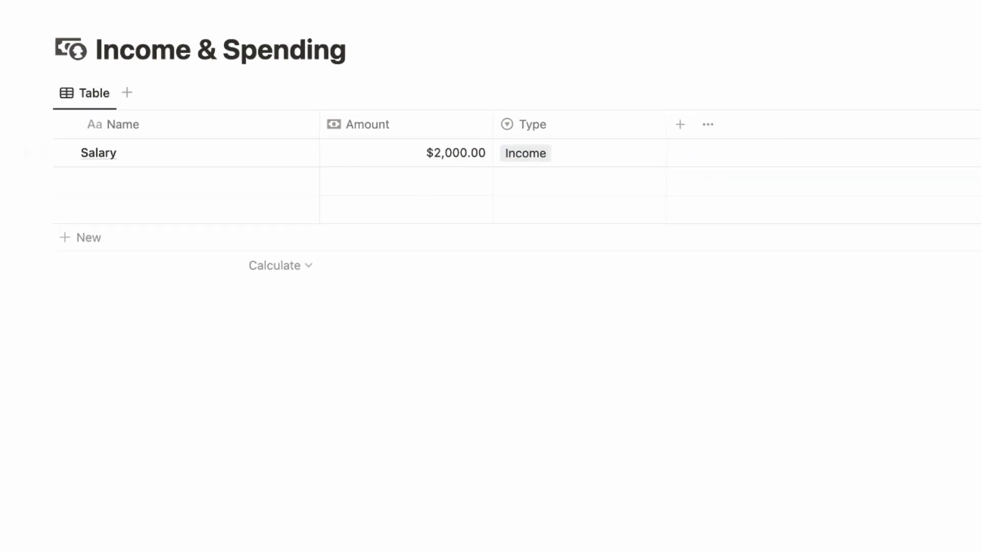
type("date")
left_click(827, 171)
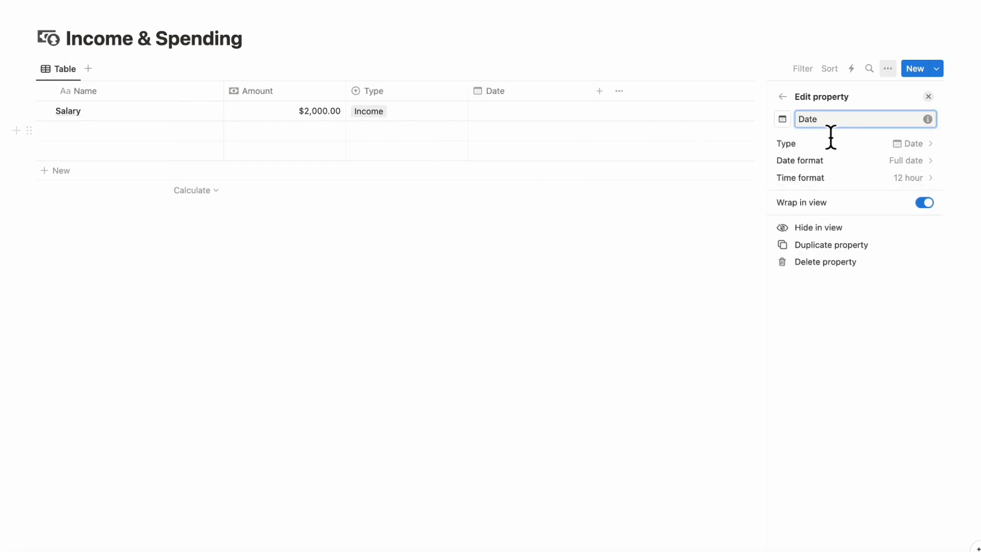
left_click(927, 97)
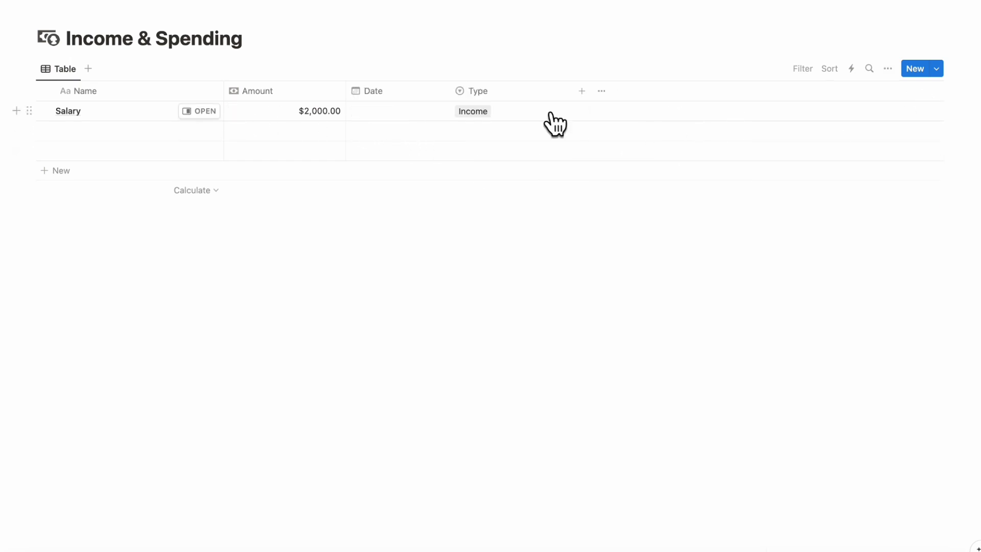
Step: Add a two-way Relation property to the 50/30/20 tracker's Monthly Reviews database, shown on Monthly Reviews as well
left_click(582, 92)
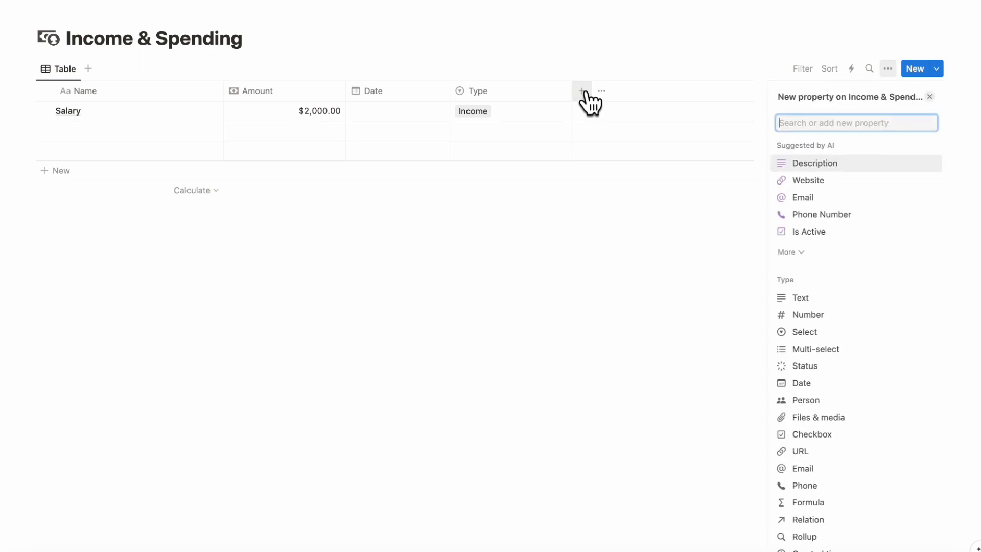
type("relatio")
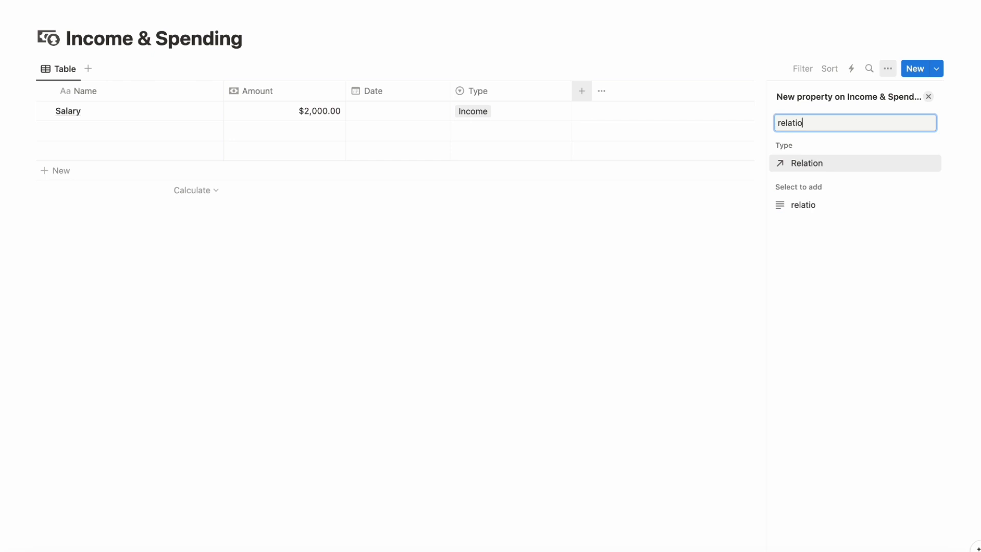
left_click(791, 163)
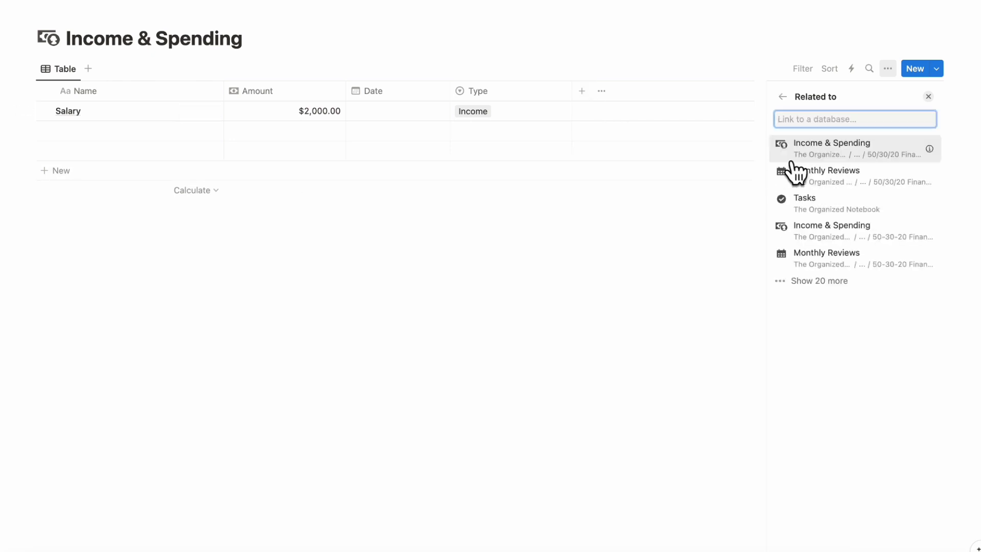
left_click(824, 190)
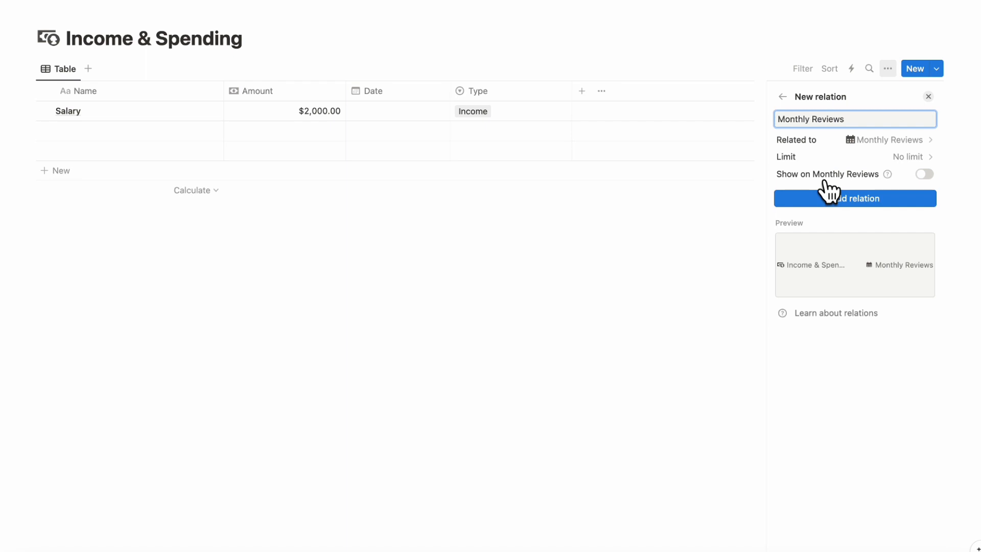
left_click(924, 174)
left_click(880, 245)
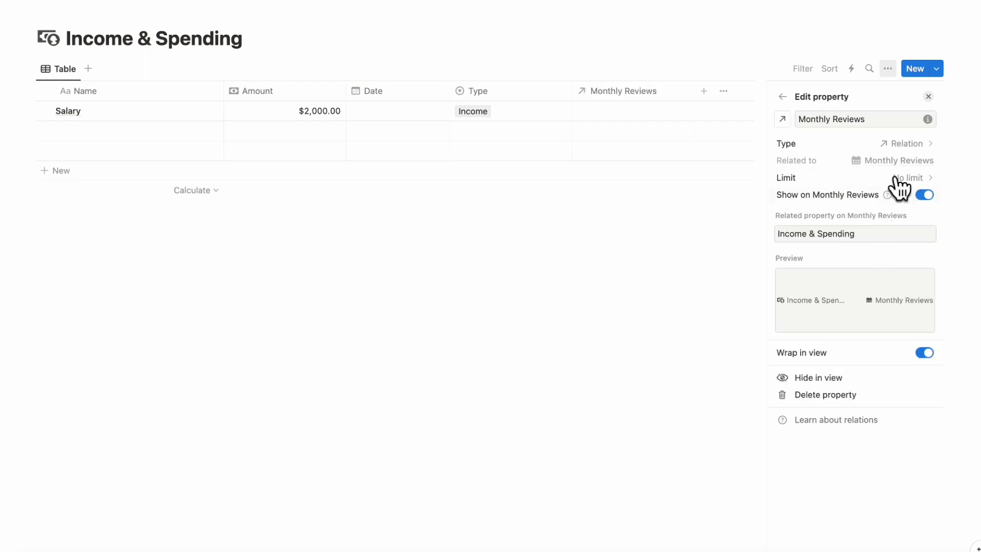
left_click(928, 97)
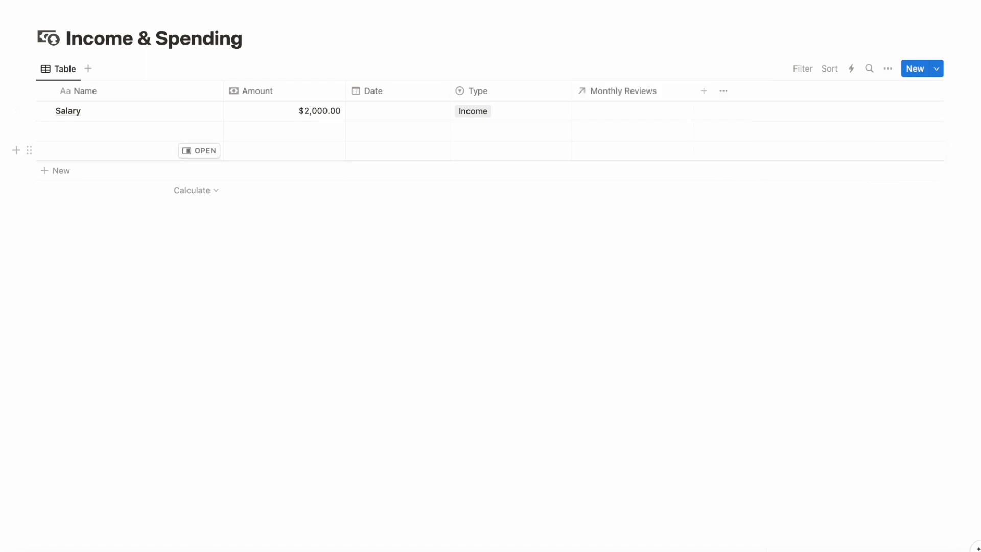
Step: Link the Salary entry to the February 2024 page in its Monthly Reviews relation
left_click(630, 111)
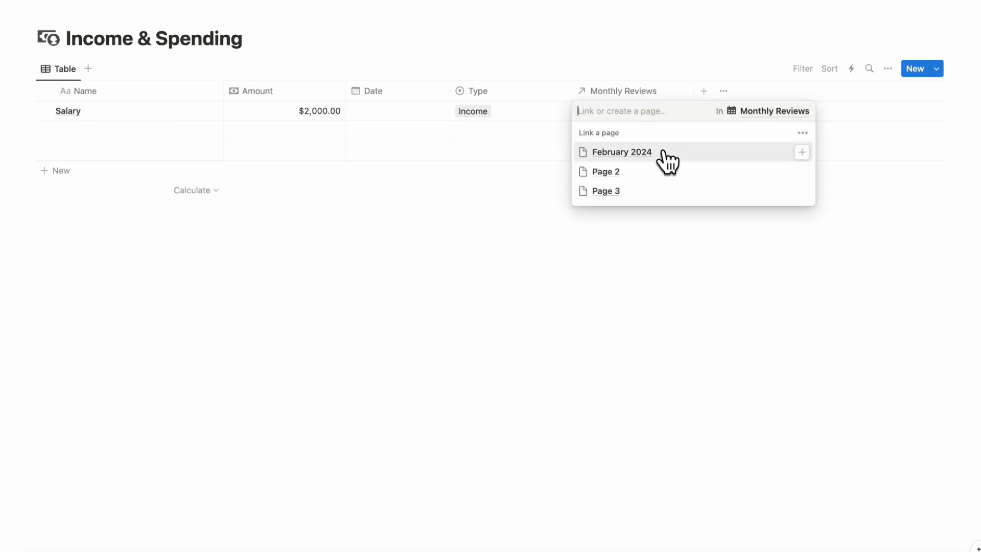
left_click(671, 153)
key("Escape")
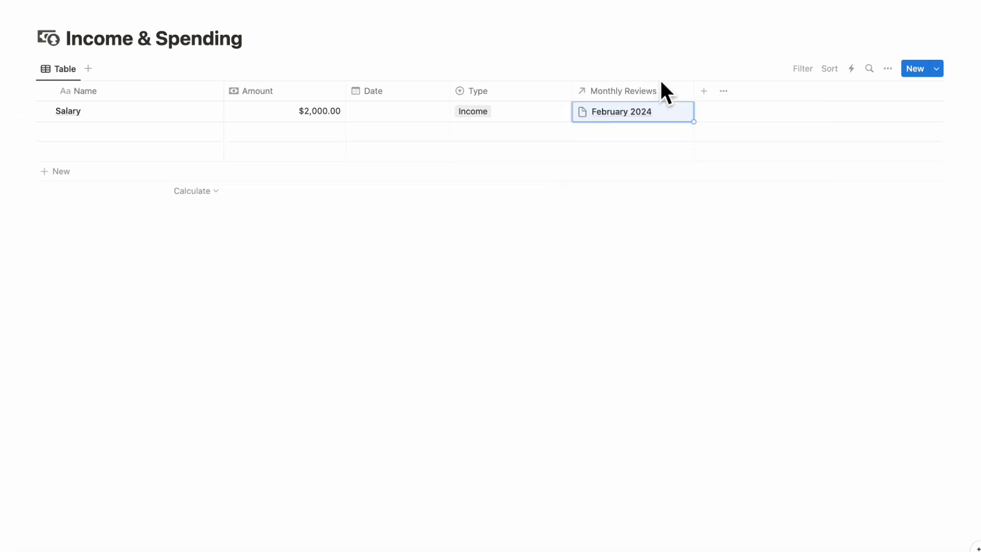
left_click(642, 66)
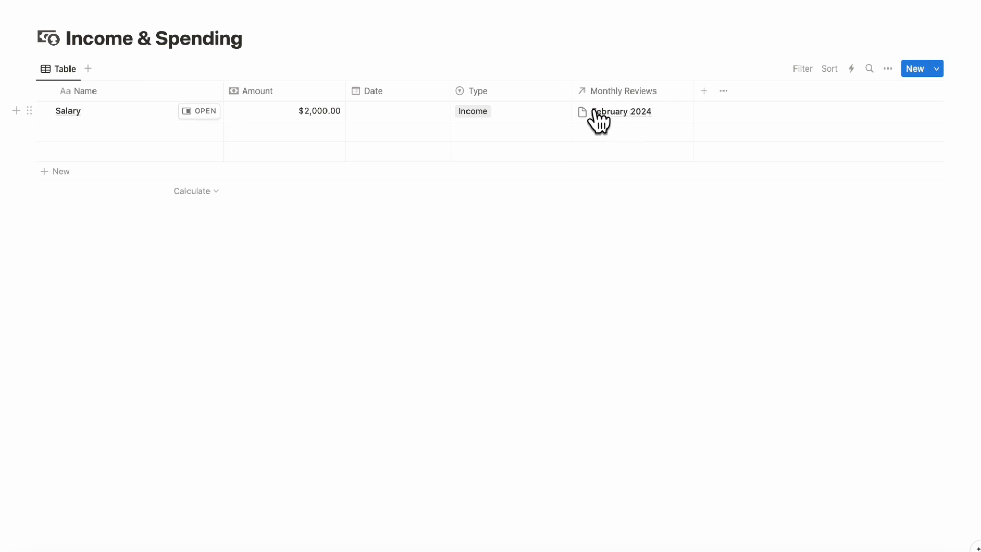
Step: Set the Salary entry's date to February 21, 2024
left_click(406, 113)
left_click(408, 258)
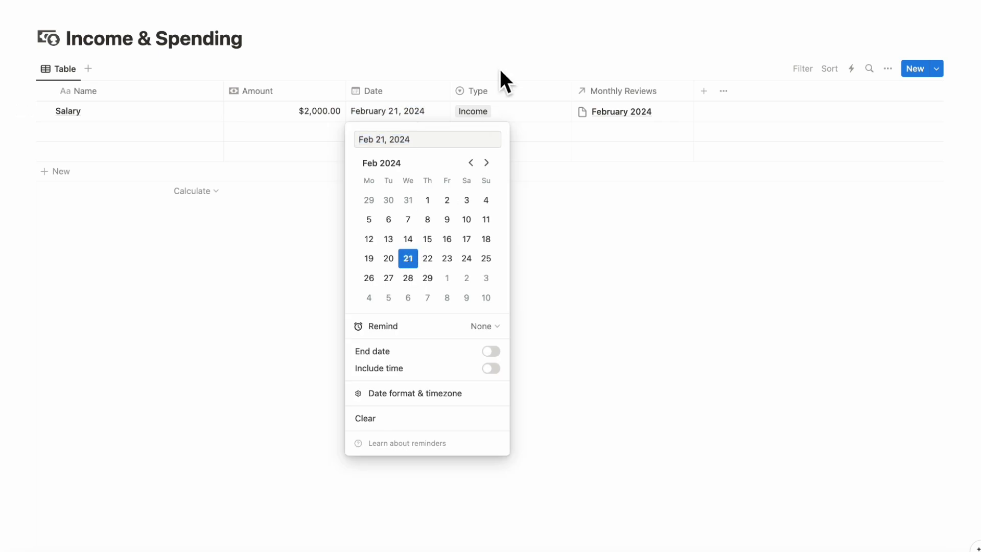
key("Escape")
left_click(234, 278)
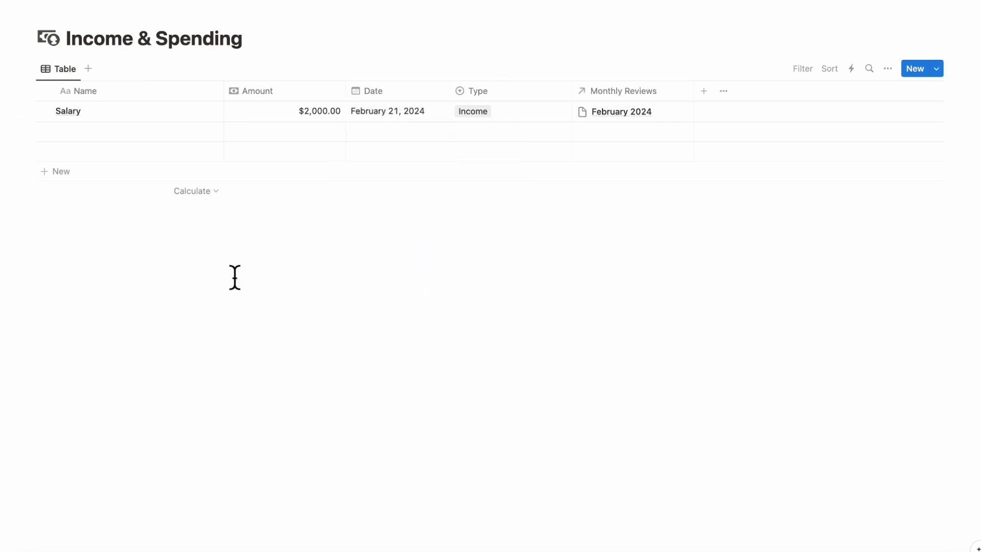
Step: Name the second entry Groceries and enter -100 as its amount
left_click(159, 131)
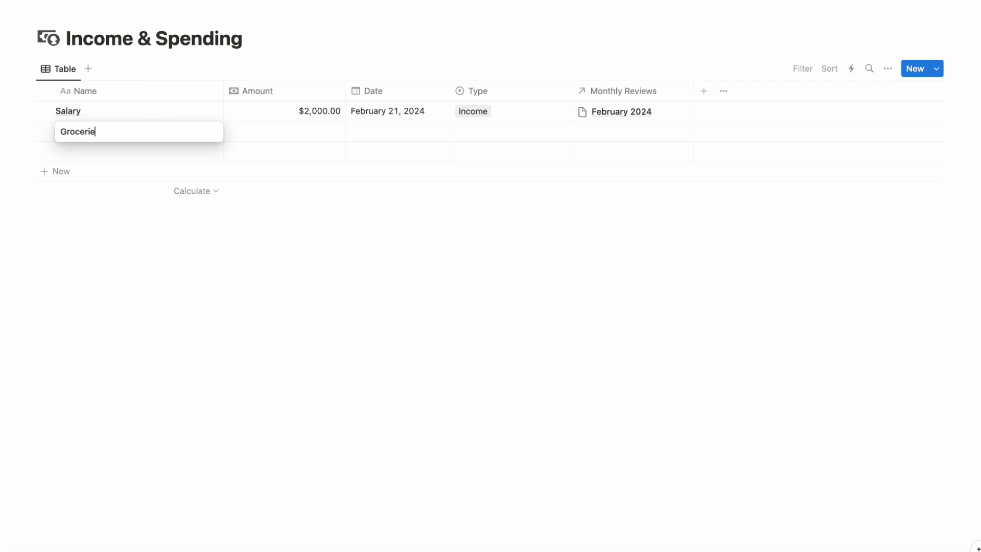
key("Return")
left_click(314, 136)
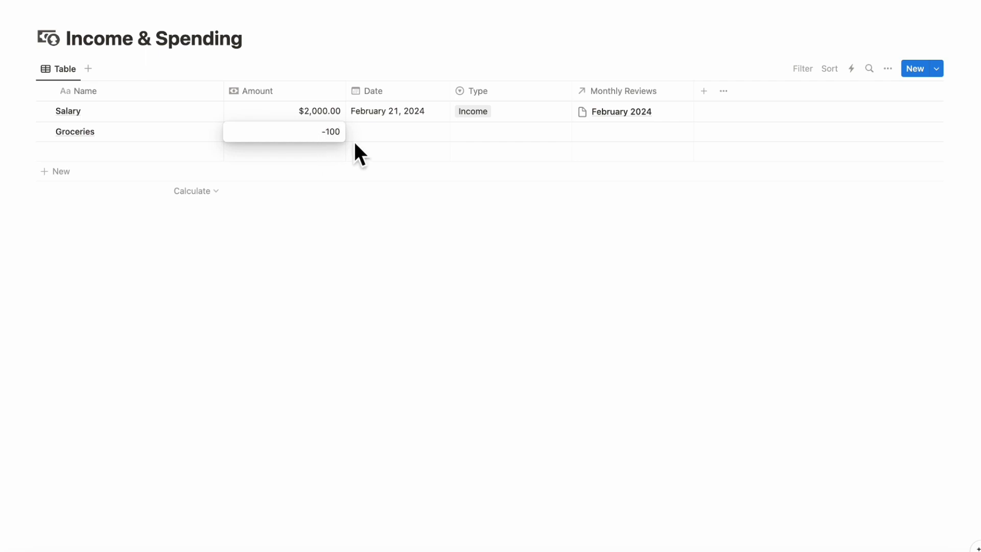
key("Return")
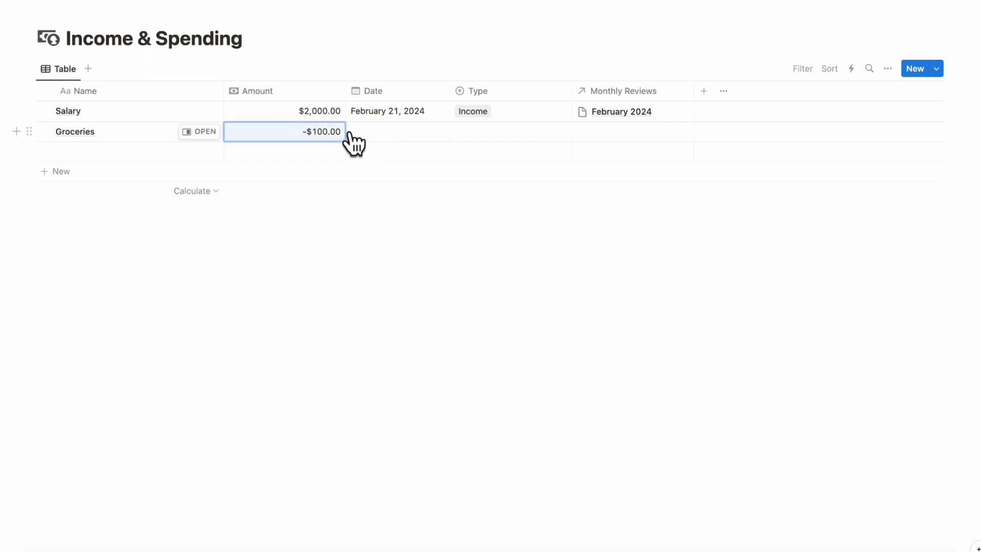
Step: Set the Groceries entry's date to February 19, 2024 and its type to Needs
left_click(394, 137)
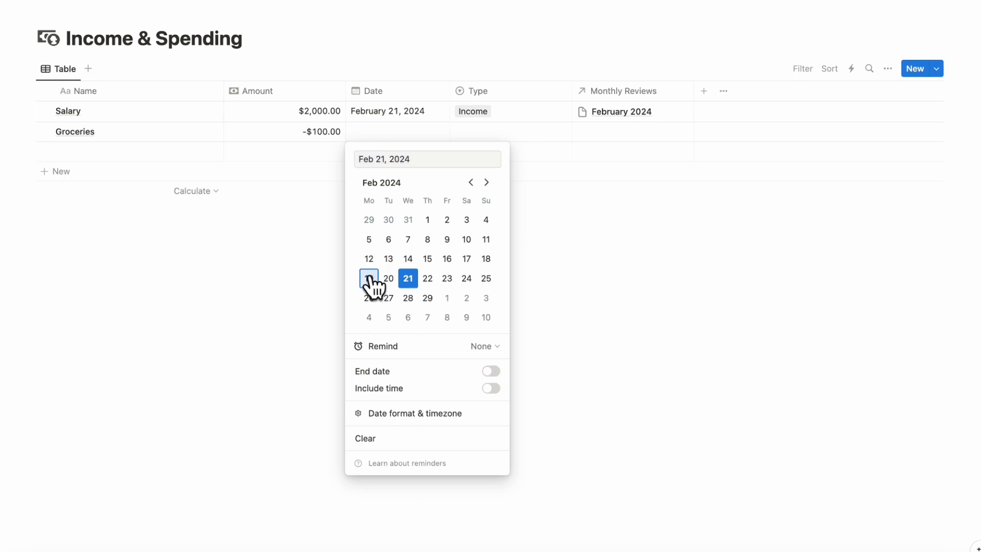
left_click(369, 278)
left_click(495, 132)
left_click(496, 132)
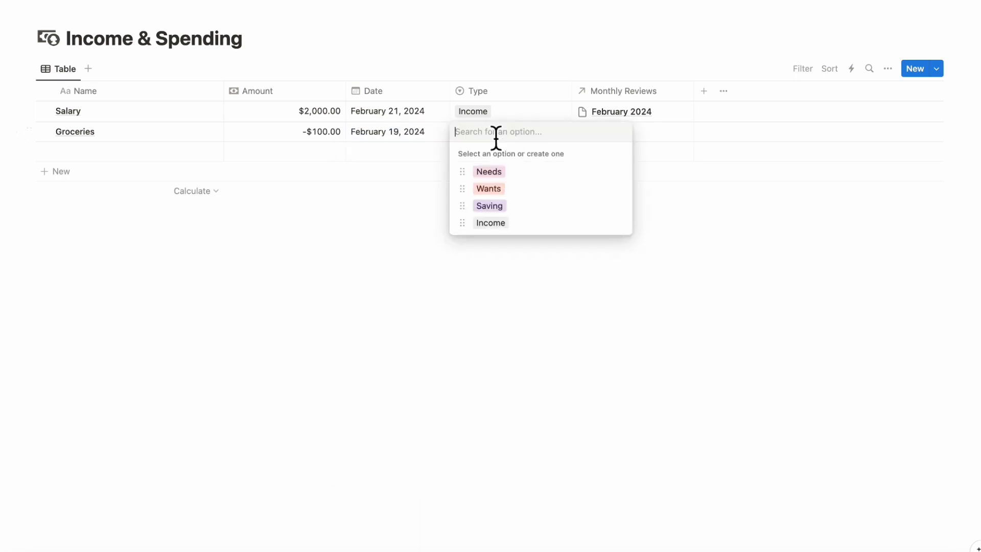
left_click(506, 172)
Step: Link the Groceries entry to February 2024 in Monthly Reviews and fill the same link down to the third row
left_click(637, 140)
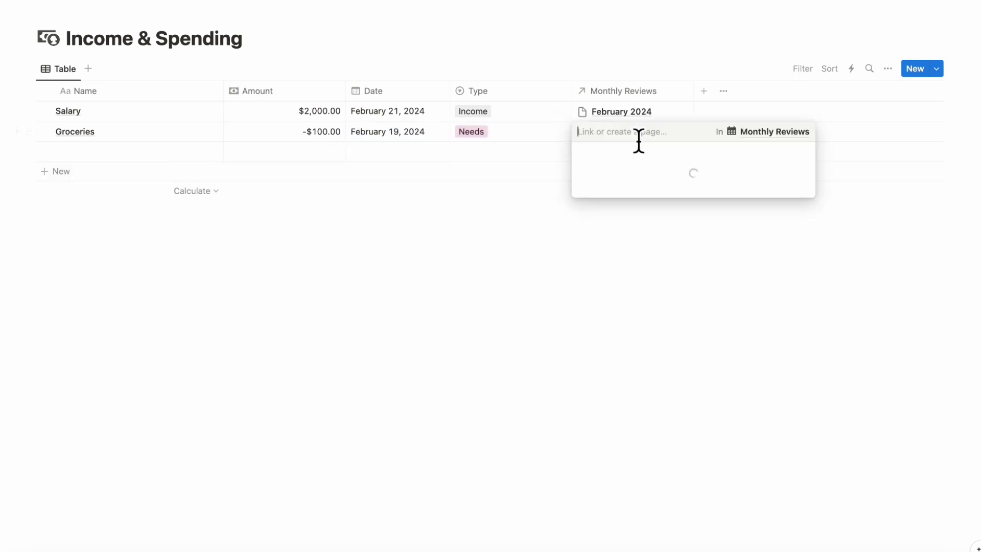
left_click(648, 171)
key("Escape")
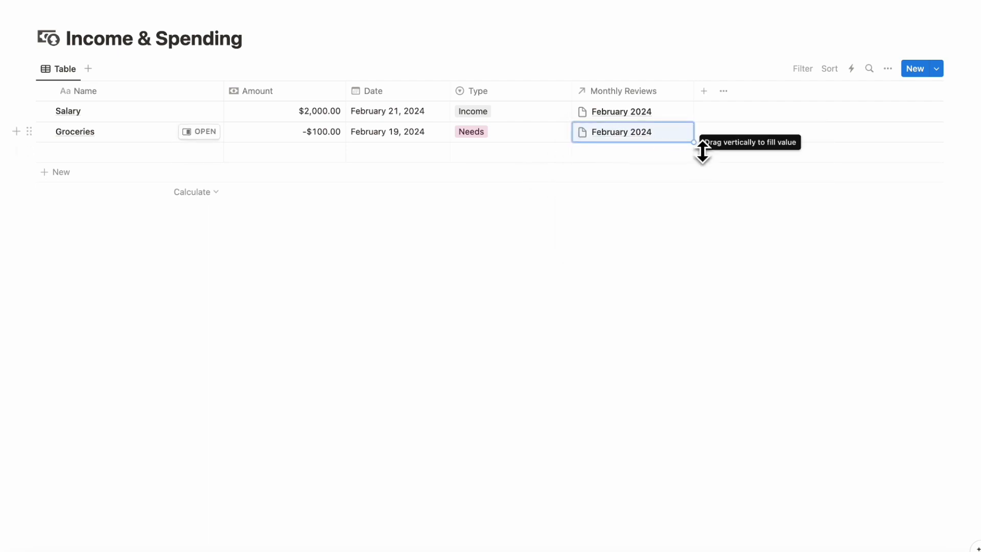
left_click_drag(693, 143, 693, 168)
Step: Set the third entry's type to Wants and its date to February 20, 2024
left_click(529, 153)
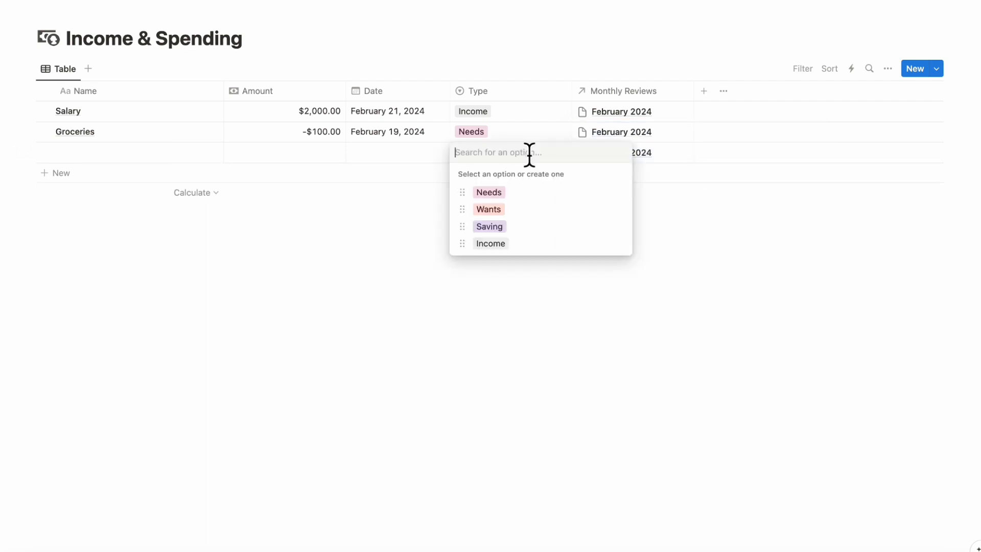
left_click(531, 211)
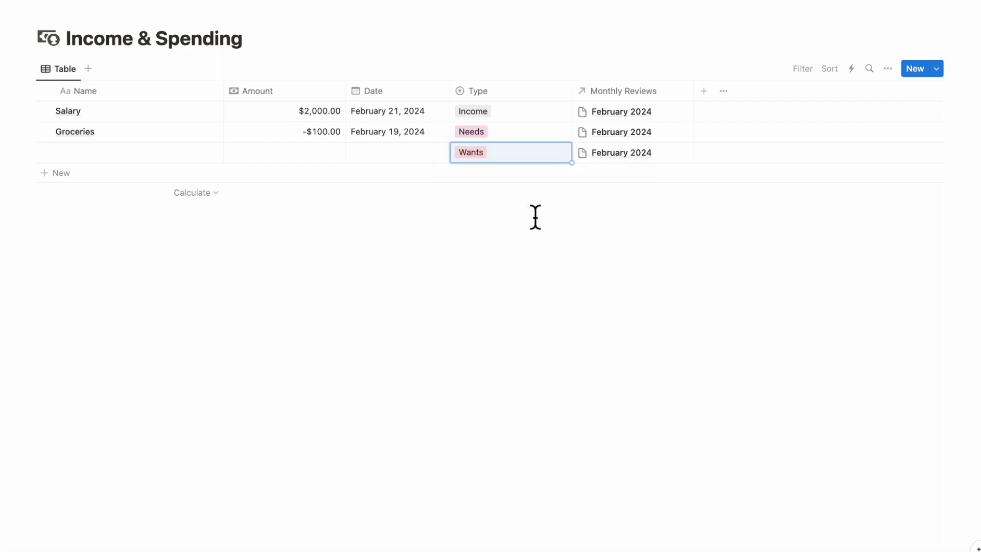
left_click(402, 156)
left_click(388, 300)
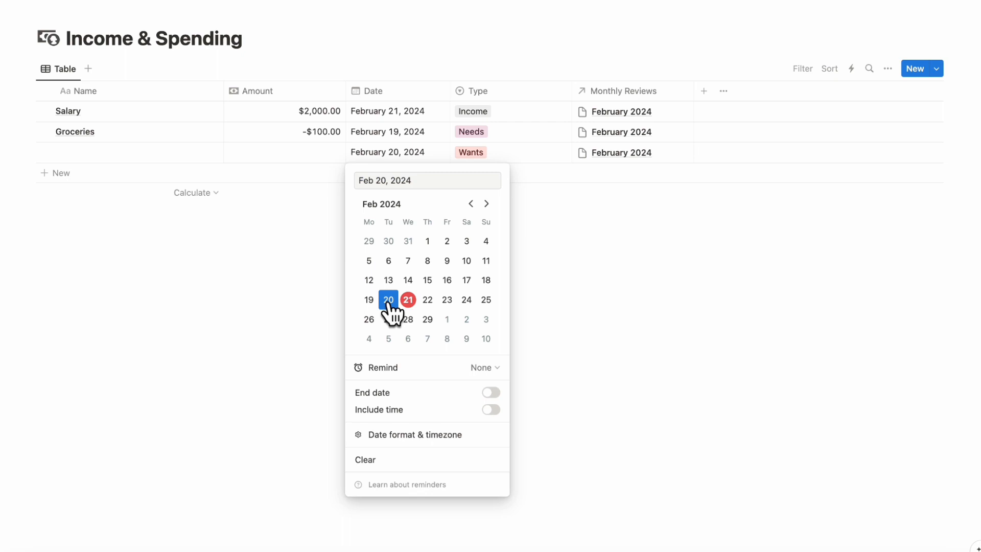
Step: Enter -20 as the third entry's amount and name the entry "Going to movies"
left_click(301, 158)
left_click(298, 158)
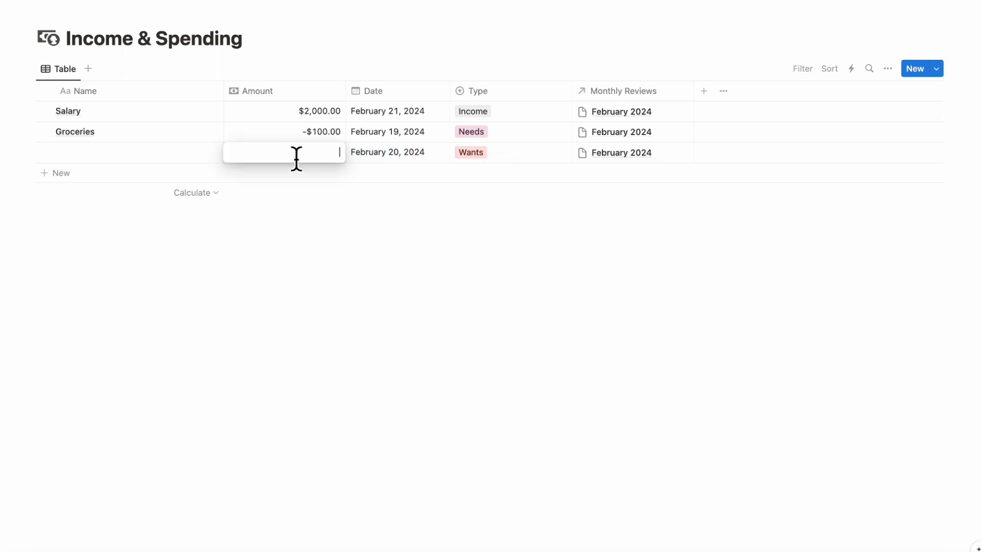
left_click(181, 160)
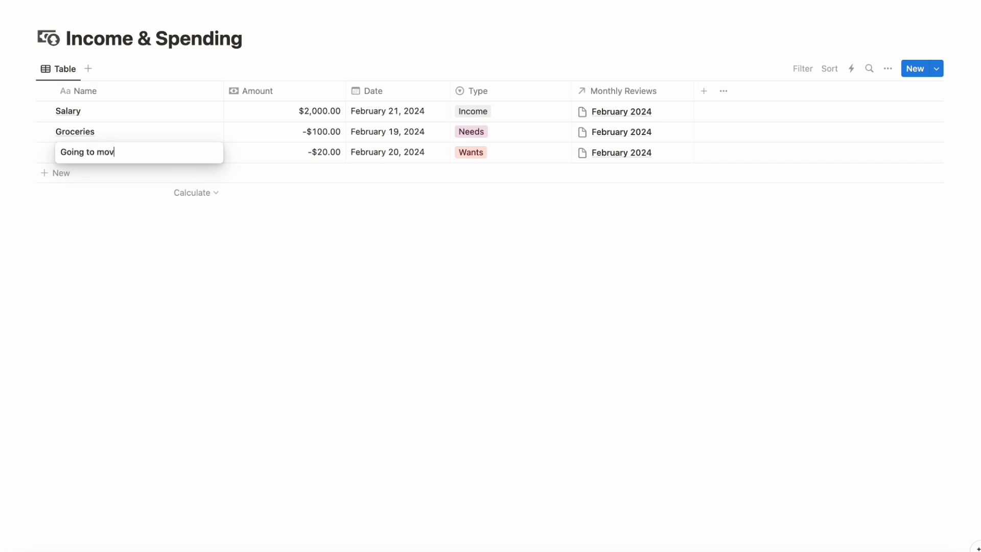
key("Escape")
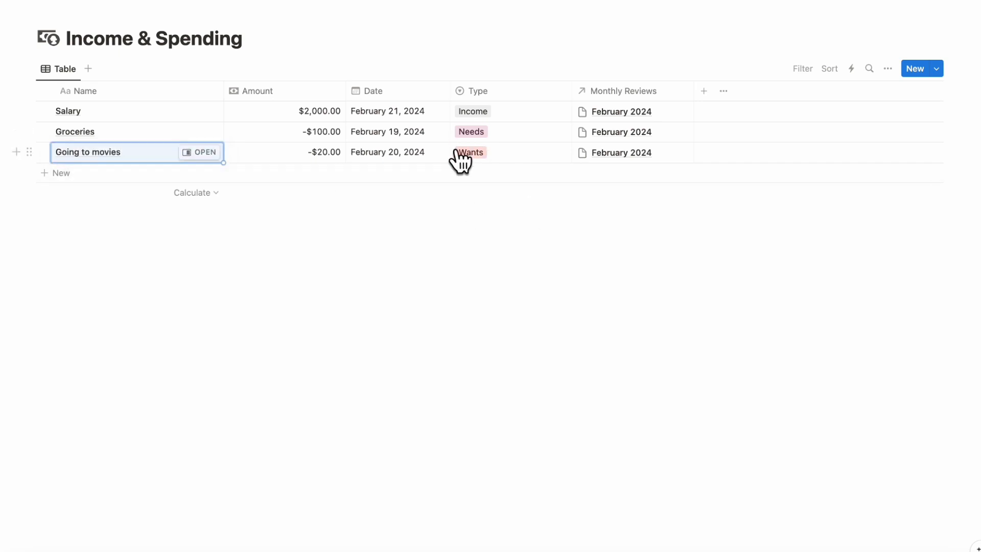
Step: Add a fourth entry named "Deposit into savings" with an amount of -100
left_click(189, 174)
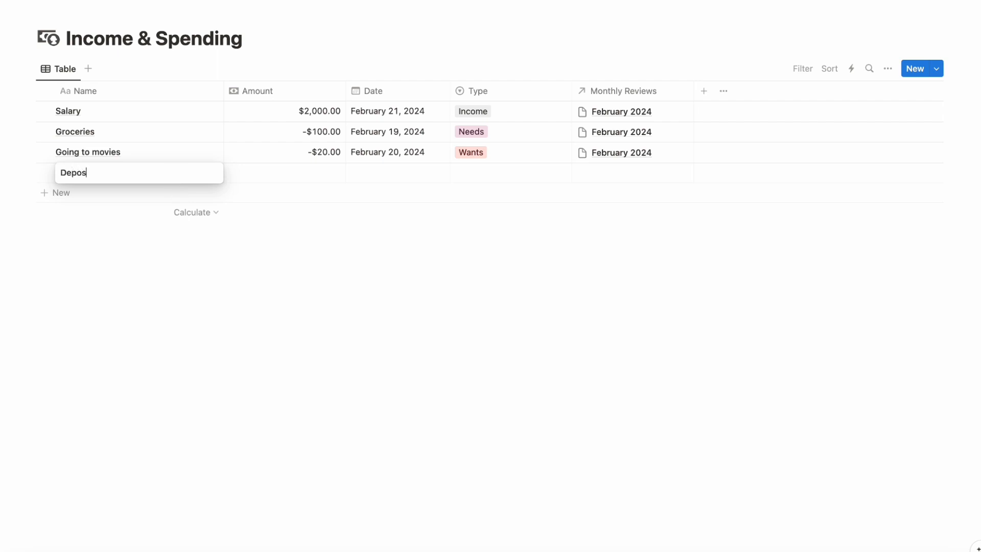
type("Deposit into savings")
key("Tab")
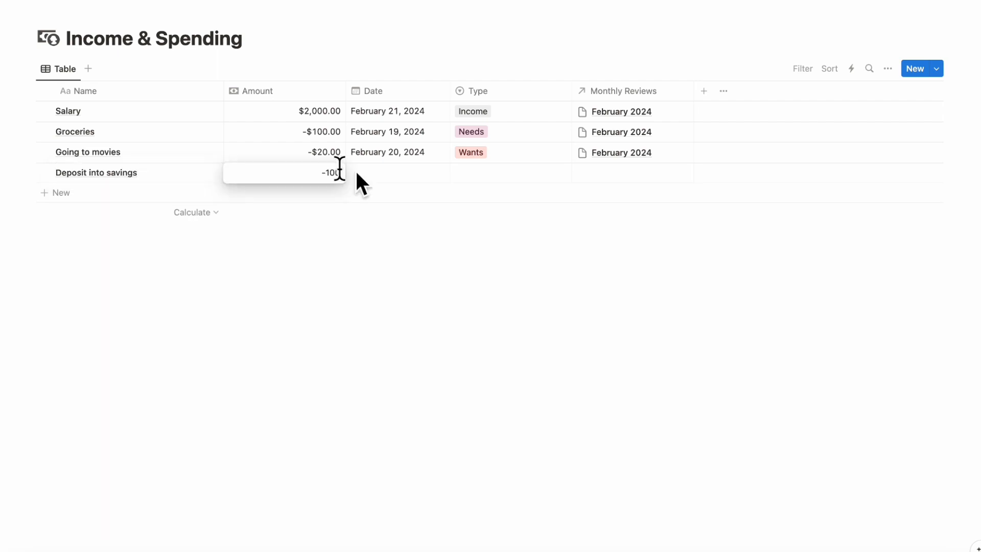
key("Return")
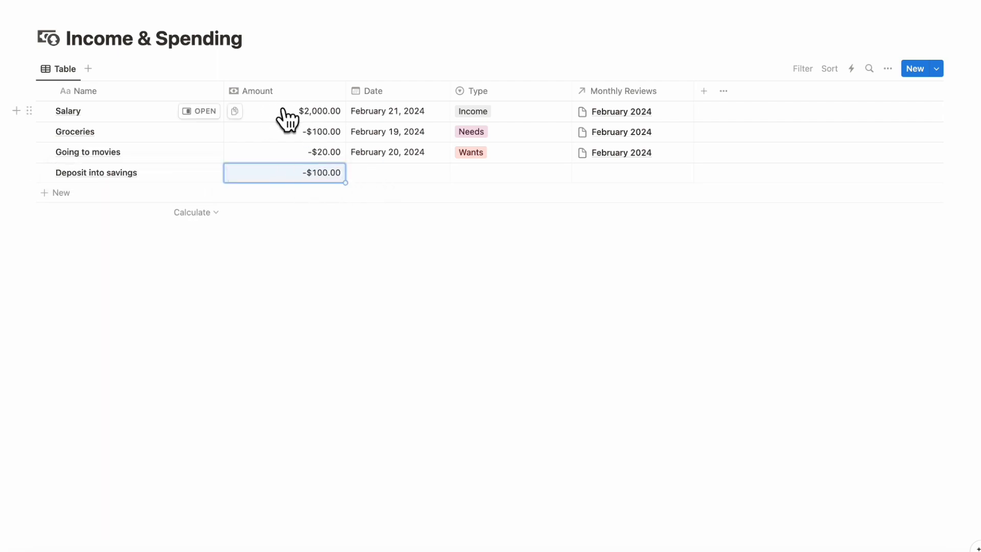
Step: Set the "Deposit into savings" entry's date to February 20, 2024 and its type to Saving
left_click(398, 172)
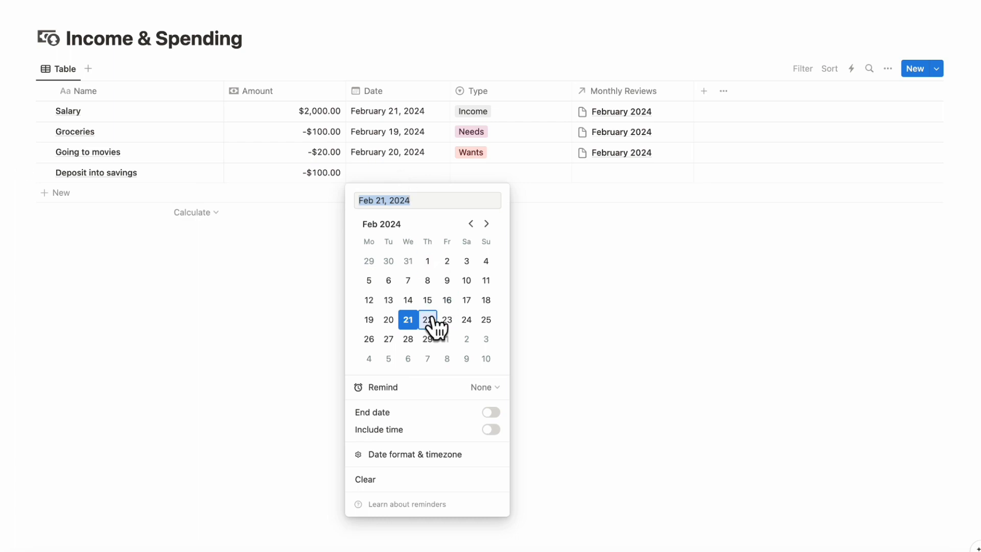
left_click(388, 320)
left_click(463, 174)
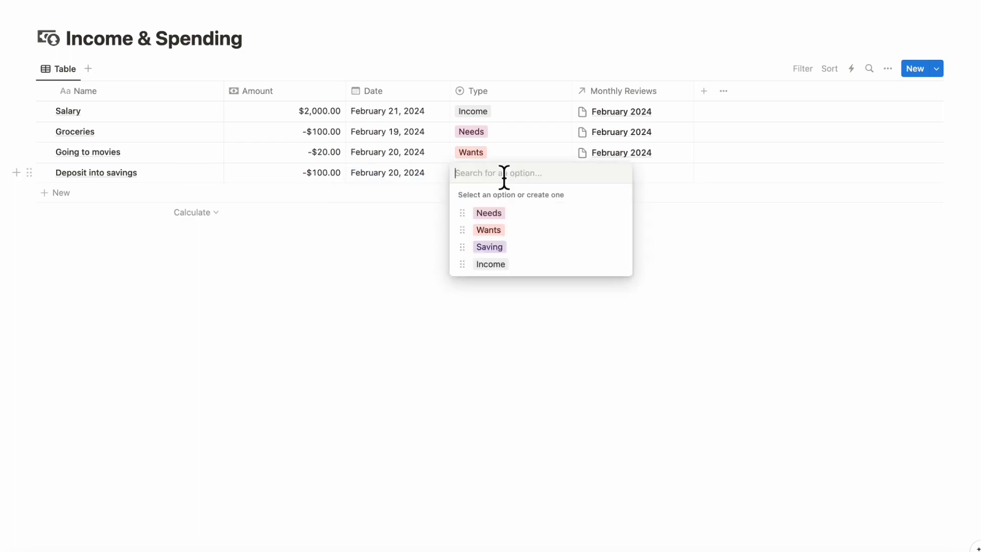
left_click(515, 246)
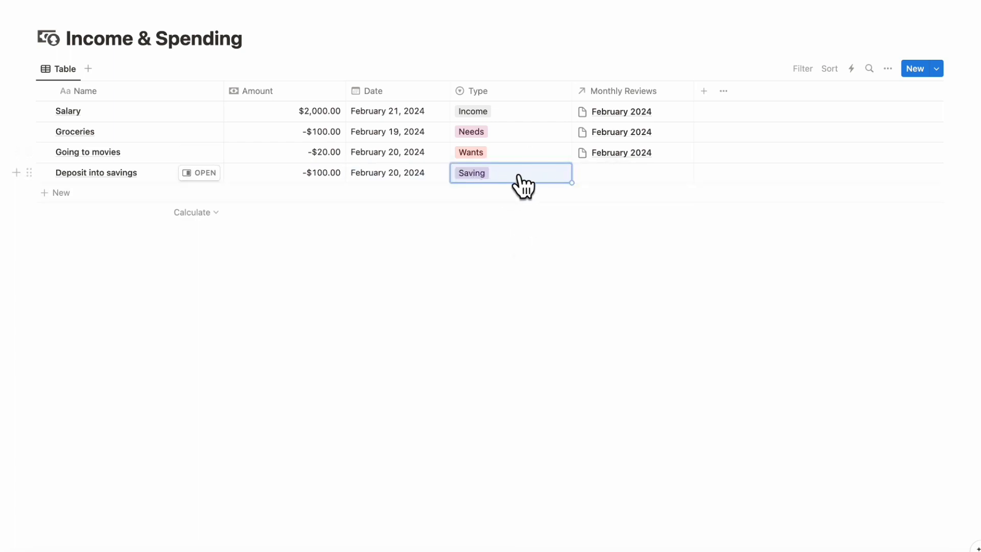
Step: Link the "Deposit into savings" entry to February 2024 in Monthly Reviews
left_click(630, 174)
left_click(655, 217)
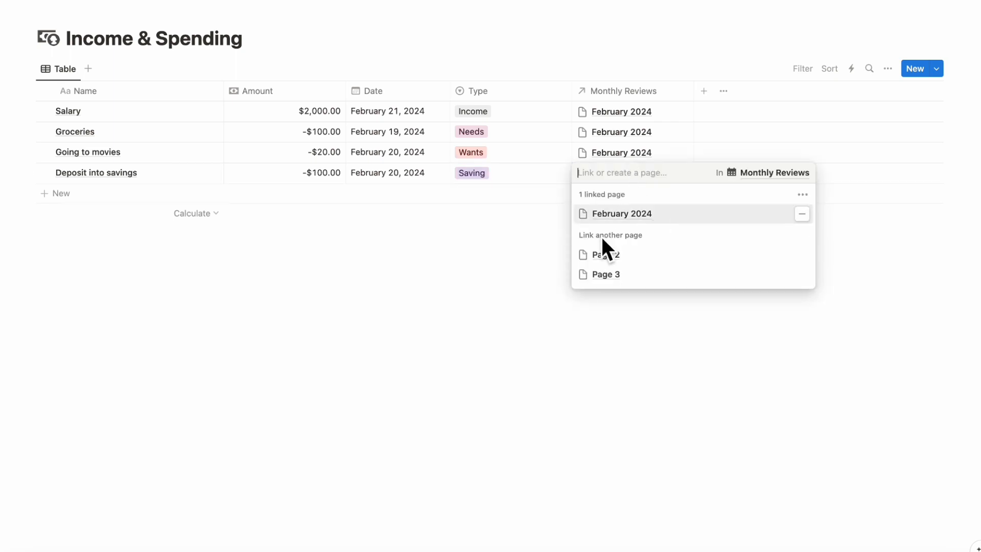
key("Escape")
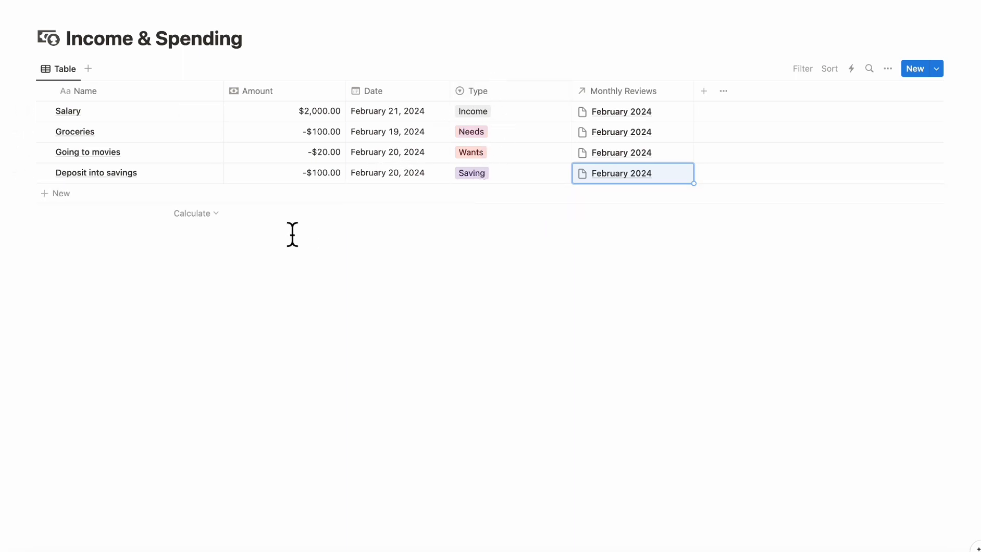
Step: Set the Amount column's calculation to Sum
left_click(323, 221)
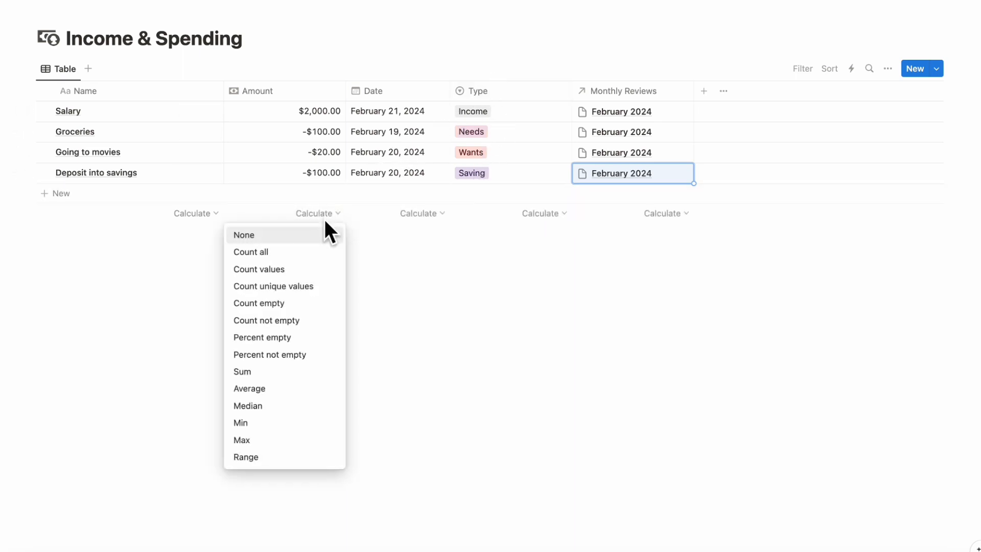
left_click(283, 367)
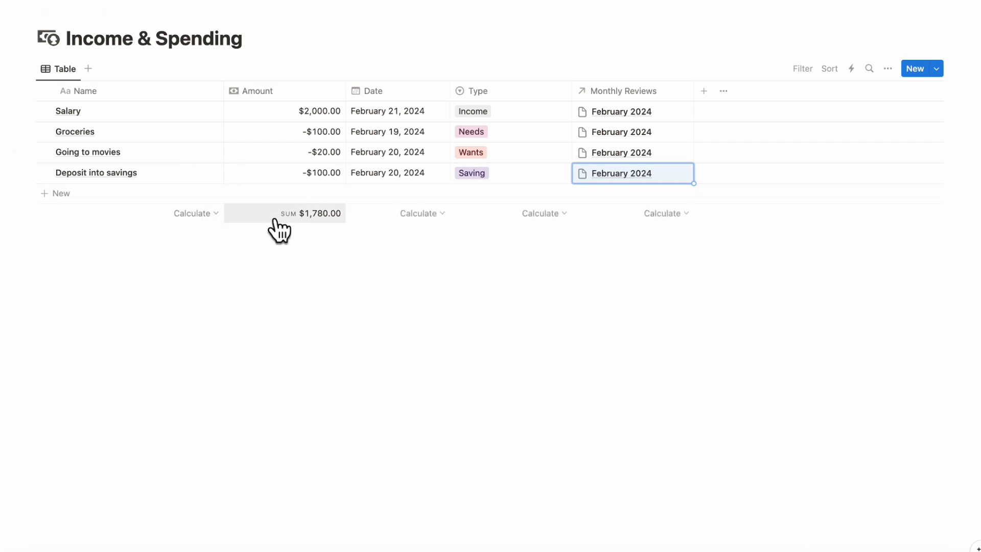
Step: Filter the table to entries whose Date is within this month and save the filter for everyone
left_click(806, 71)
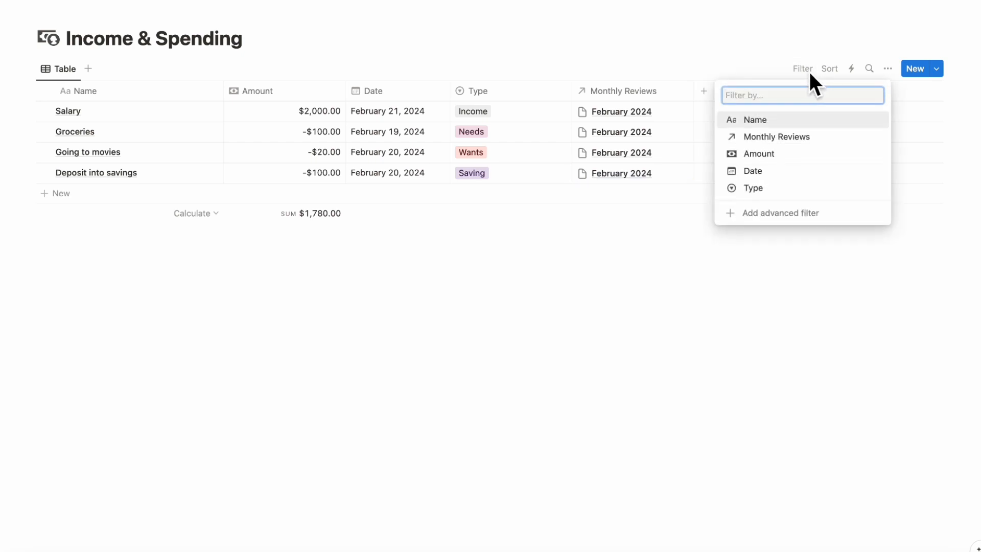
left_click(782, 174)
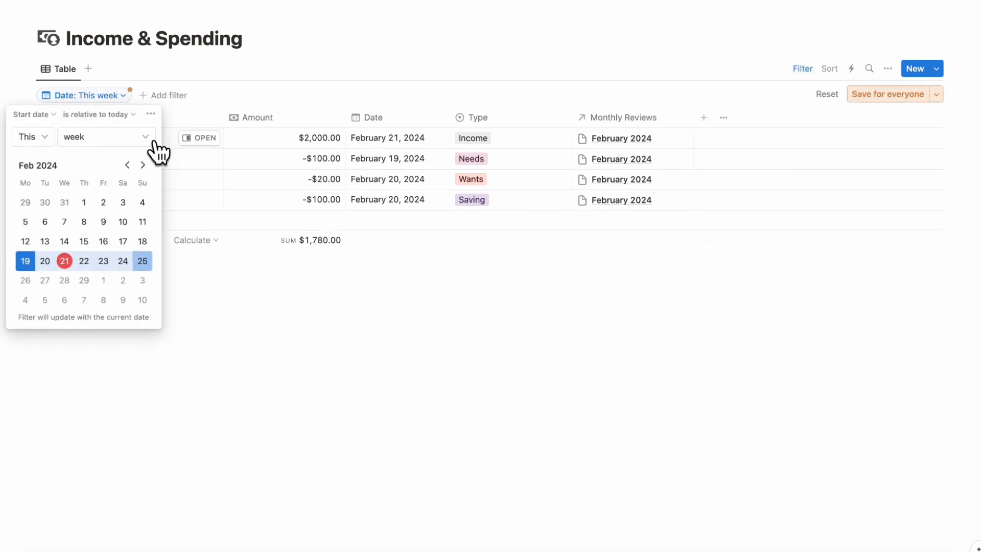
left_click(76, 137)
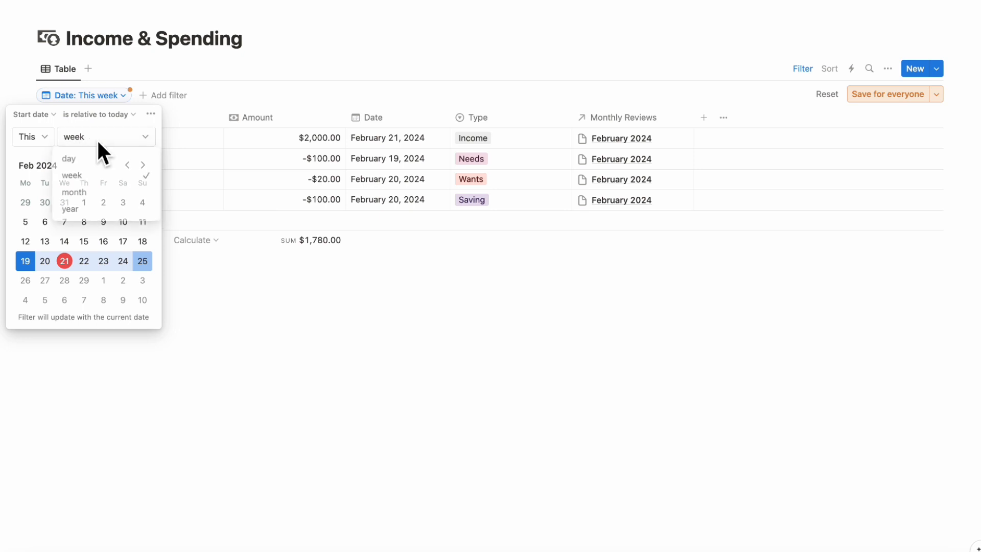
left_click(115, 197)
left_click(868, 96)
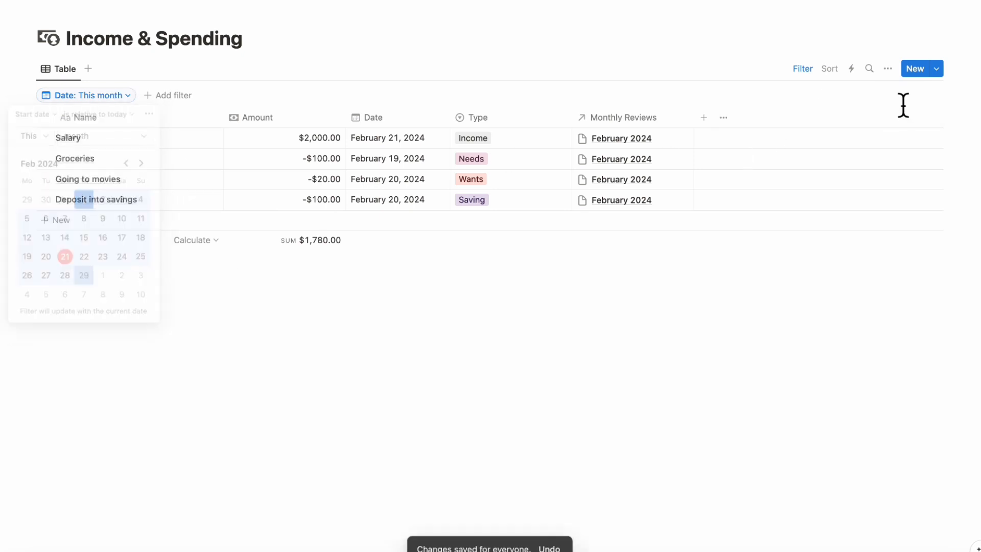
Step: Rename the Income & Spending table view as "This Month"
left_click(74, 71)
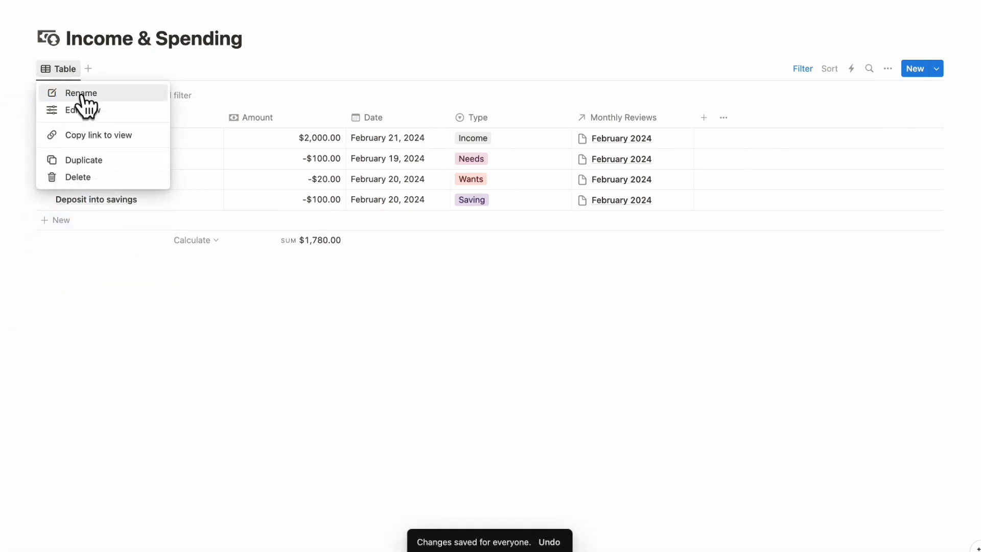
left_click(84, 106)
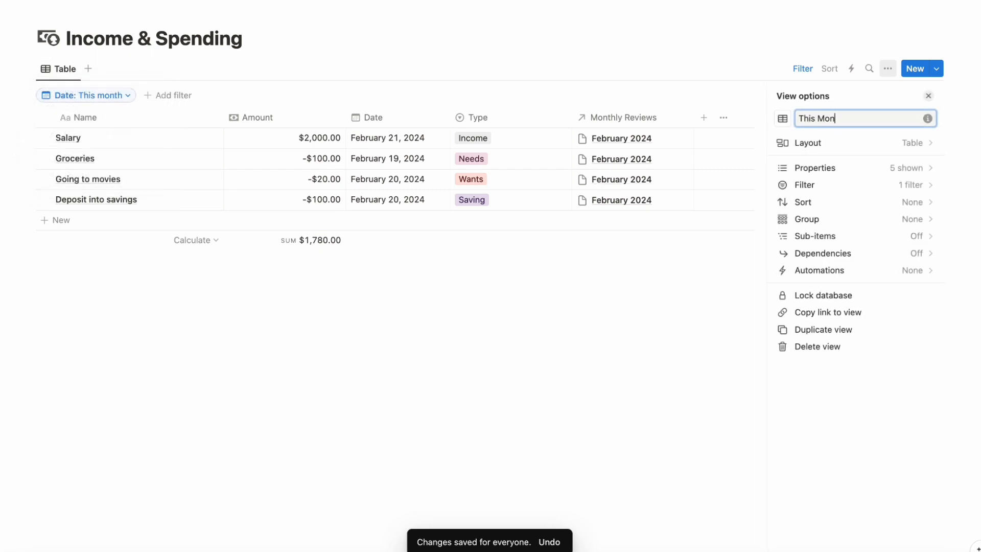
left_click(927, 96)
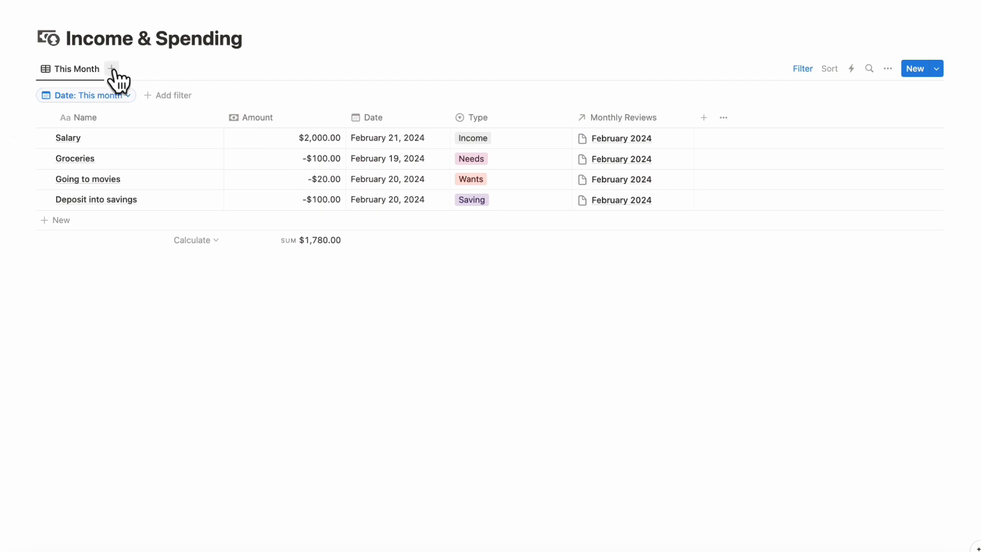
Step: Duplicate the This Month view and name the copy "By Month"
left_click(90, 70)
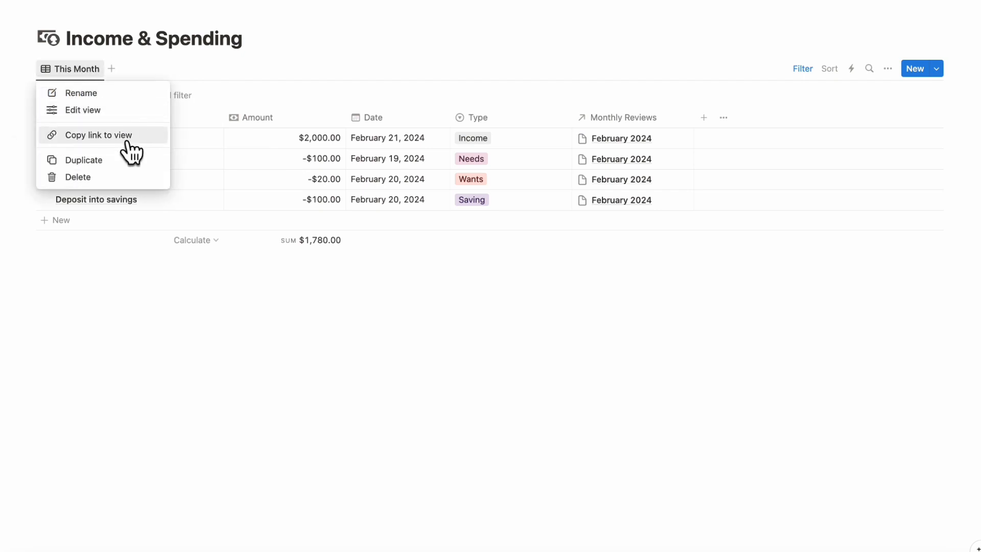
left_click(126, 162)
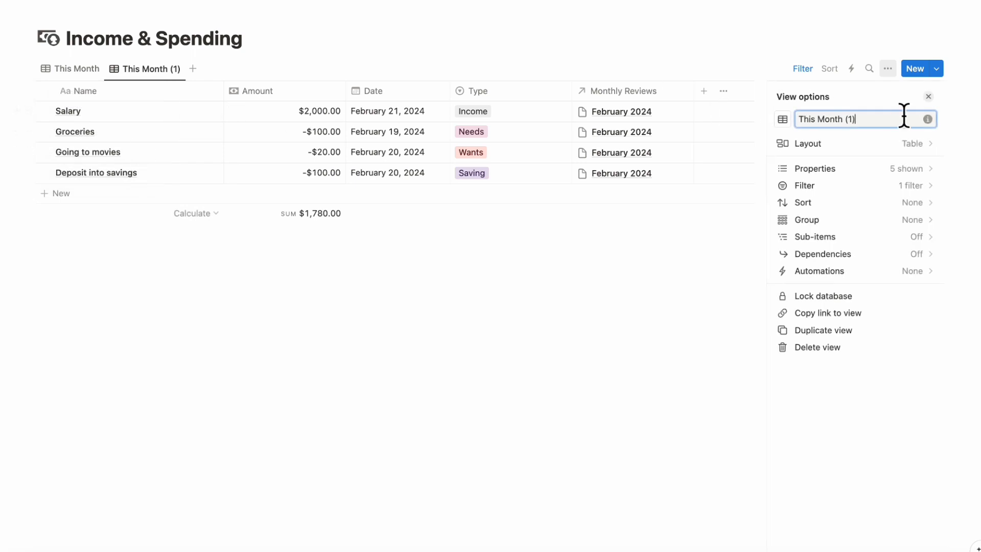
key("super+a")
type("By")
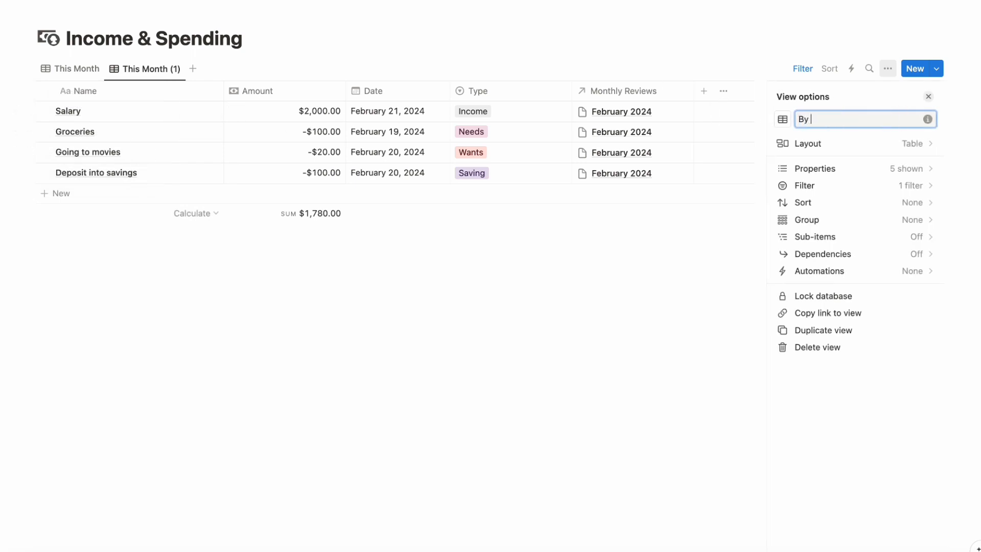
left_click(927, 97)
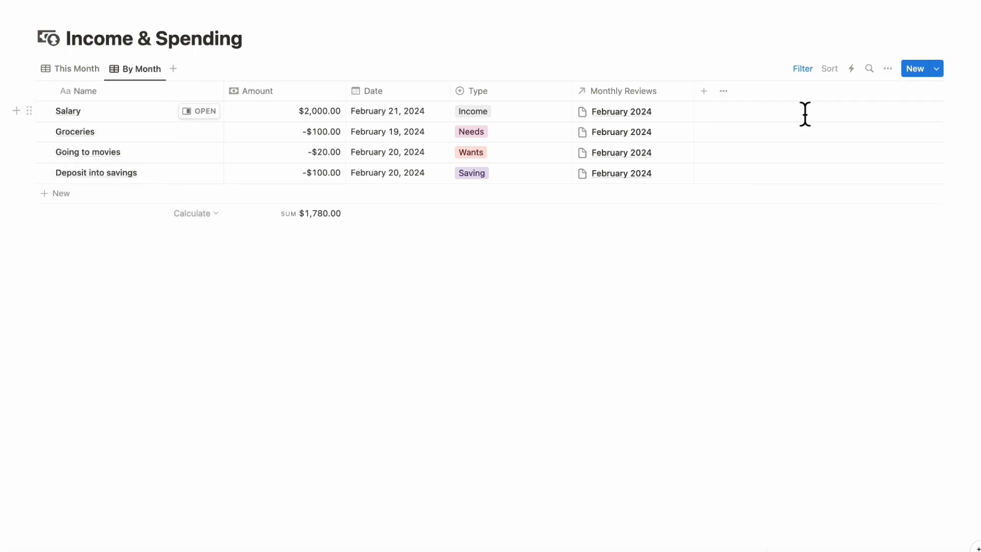
Step: Delete the Date filter from the By Month view and save the change for everyone
left_click(804, 72)
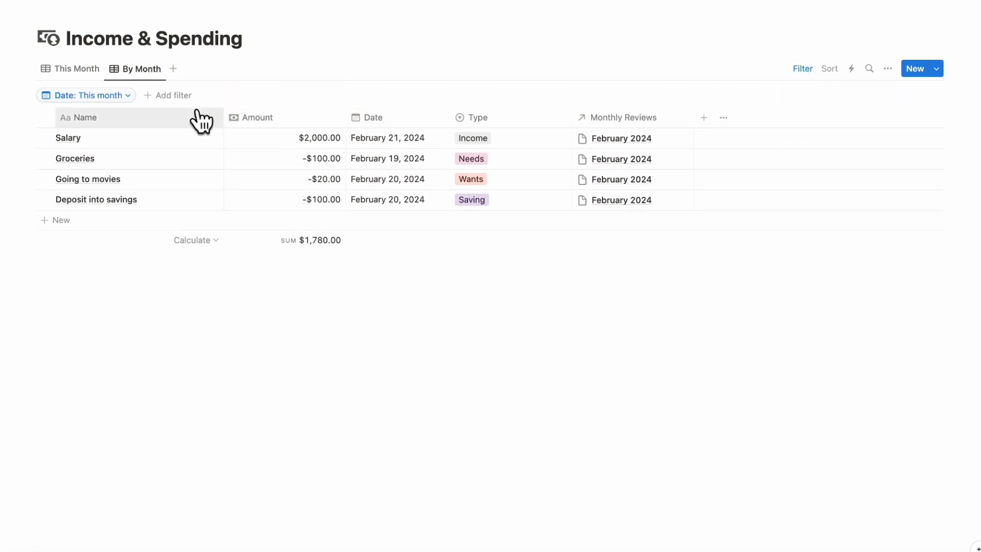
left_click(120, 97)
left_click(153, 114)
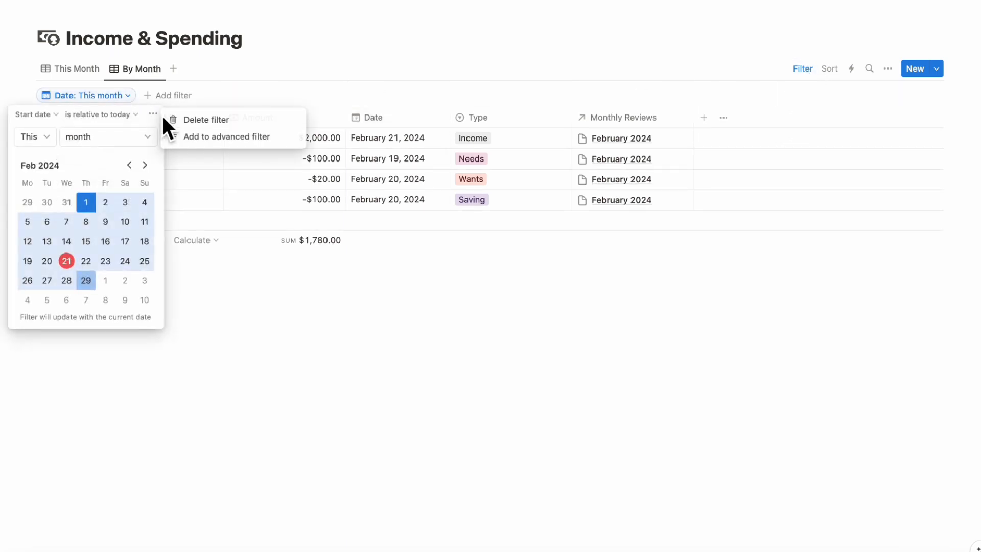
left_click(201, 121)
left_click(892, 93)
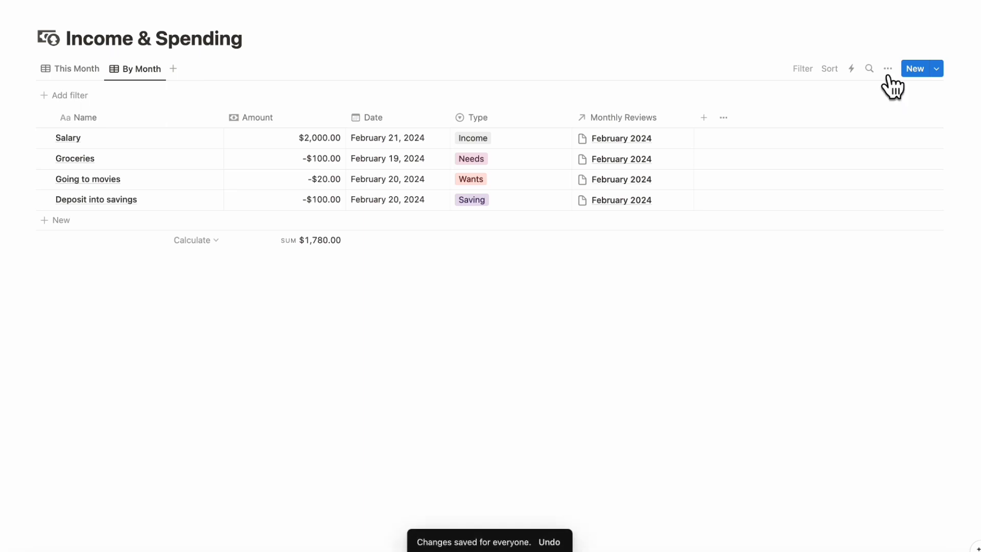
Step: Group the By Month view by Date, with the dates grouped by Month
left_click(888, 69)
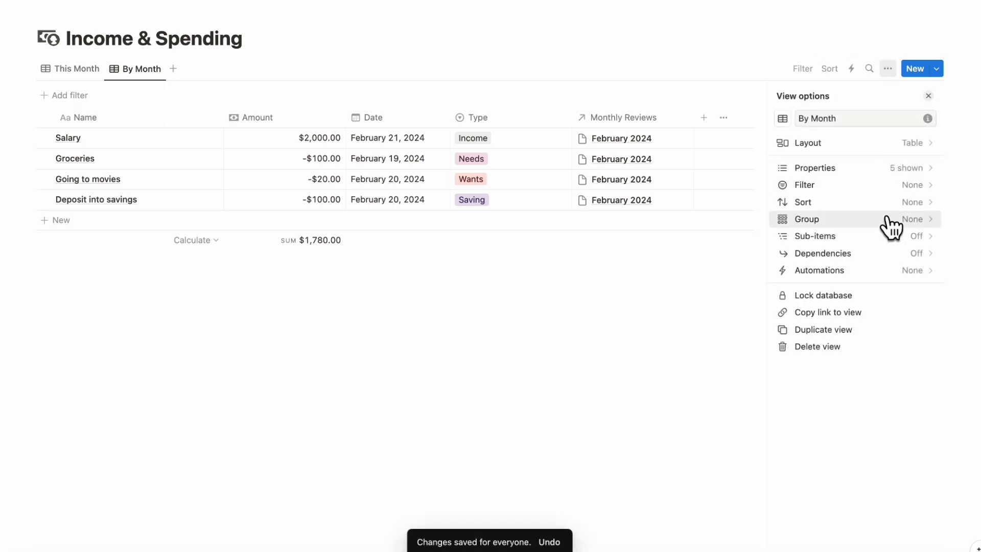
left_click(876, 234)
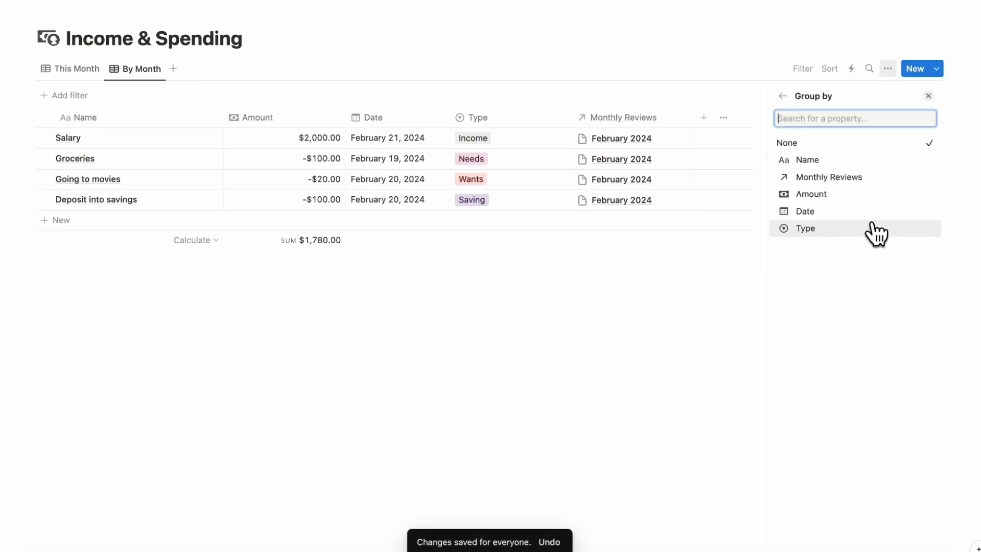
left_click(845, 221)
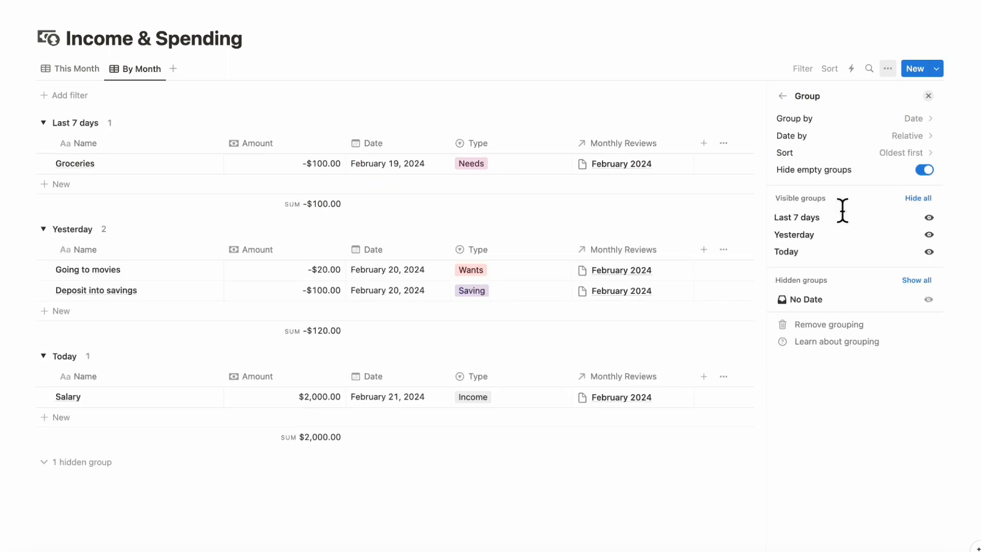
left_click(882, 139)
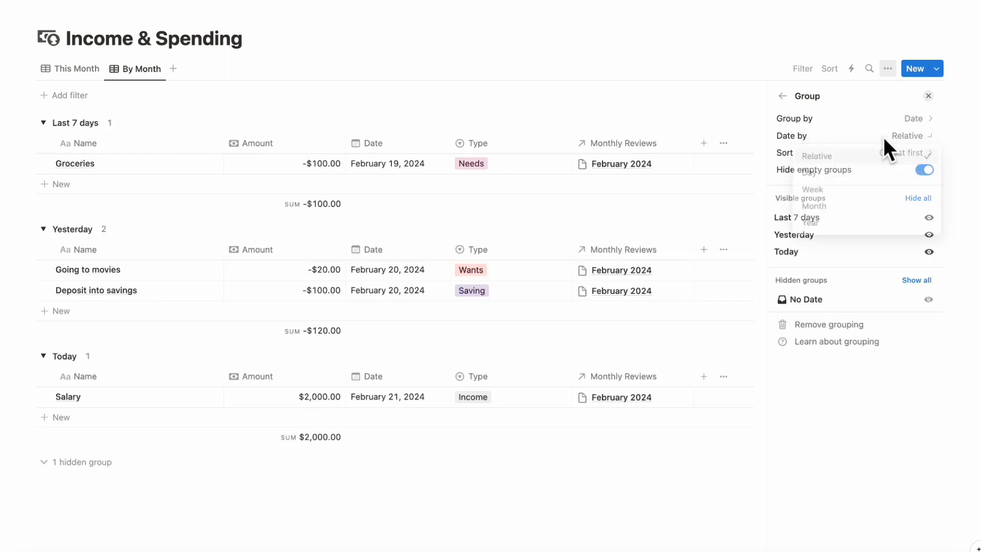
left_click(870, 208)
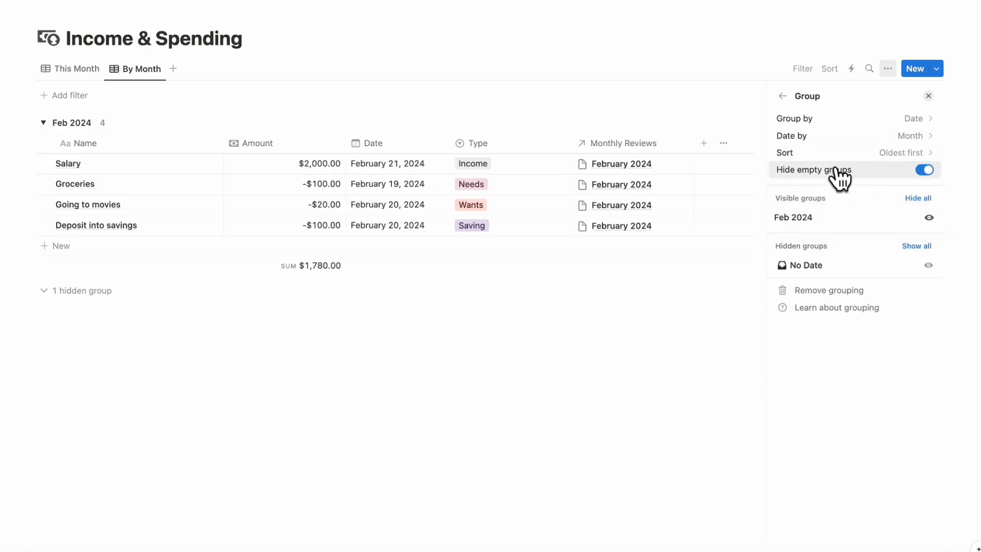
Step: Sort the By Month view's groups newest first and close the view options
left_click(838, 154)
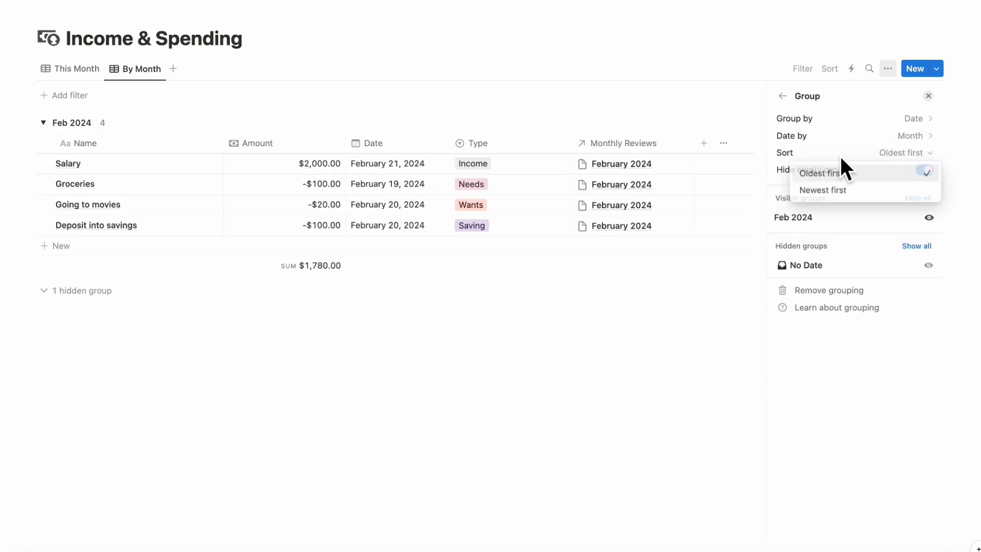
left_click(844, 191)
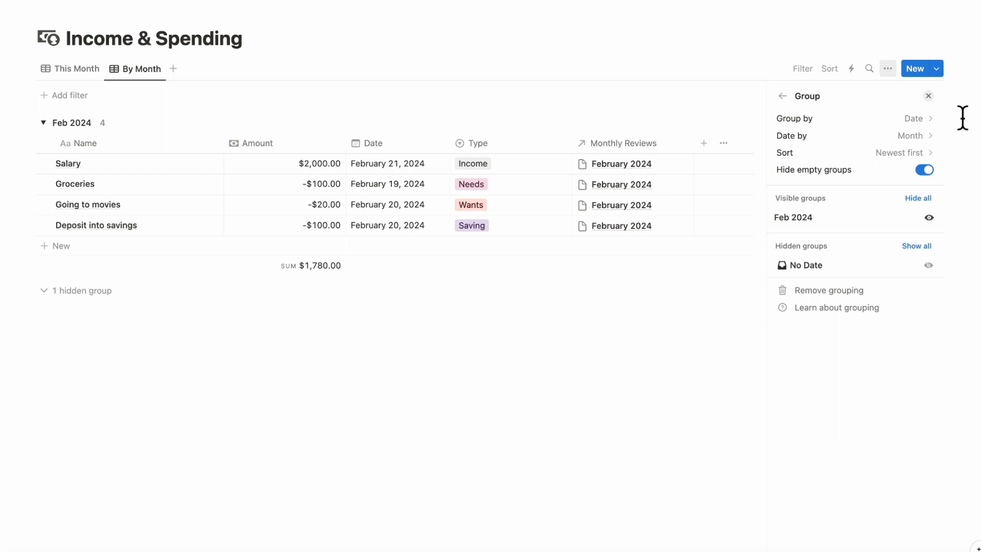
left_click(928, 96)
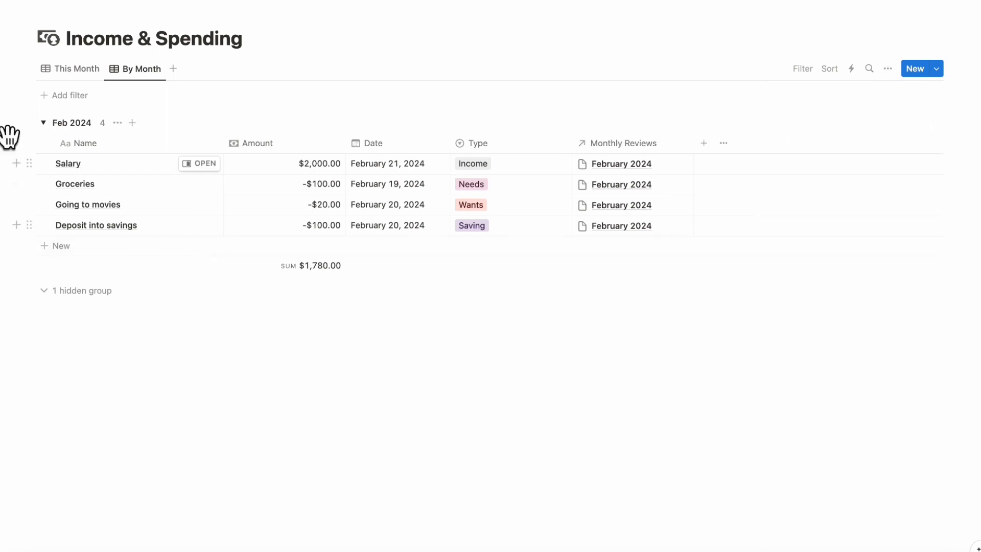
Step: Replace the entry count beside the Feb 2024 group heading with the Sum of Amount
left_click(44, 122)
left_click(80, 125)
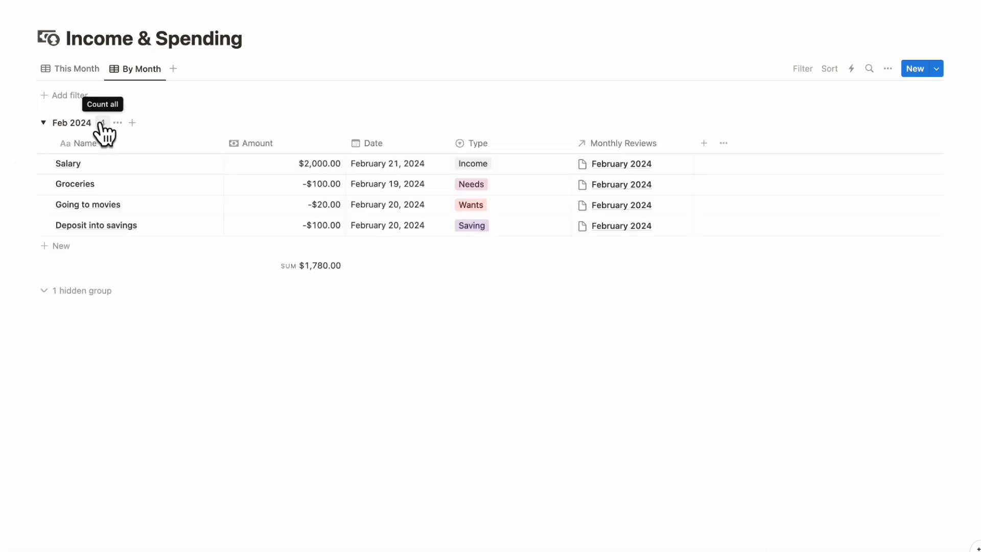
left_click(102, 123)
mouse_move(80, 266)
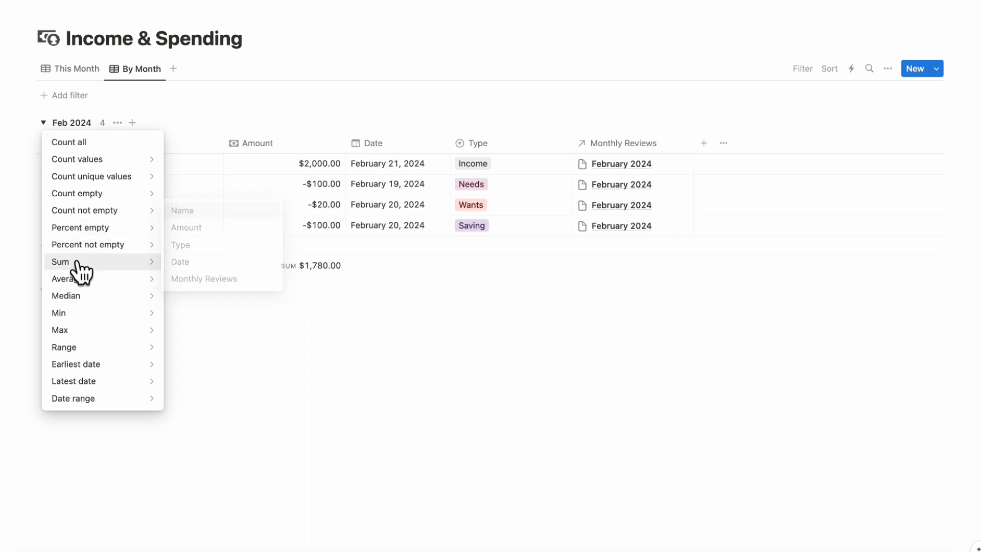
left_click(207, 262)
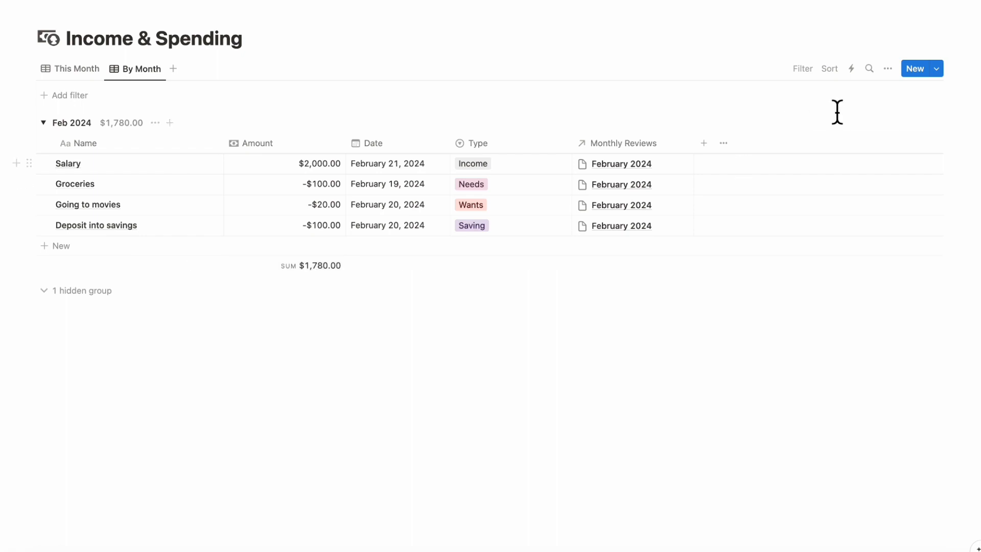
Step: Sort the By Month view by Date in ascending order and save the change for everyone
left_click(829, 69)
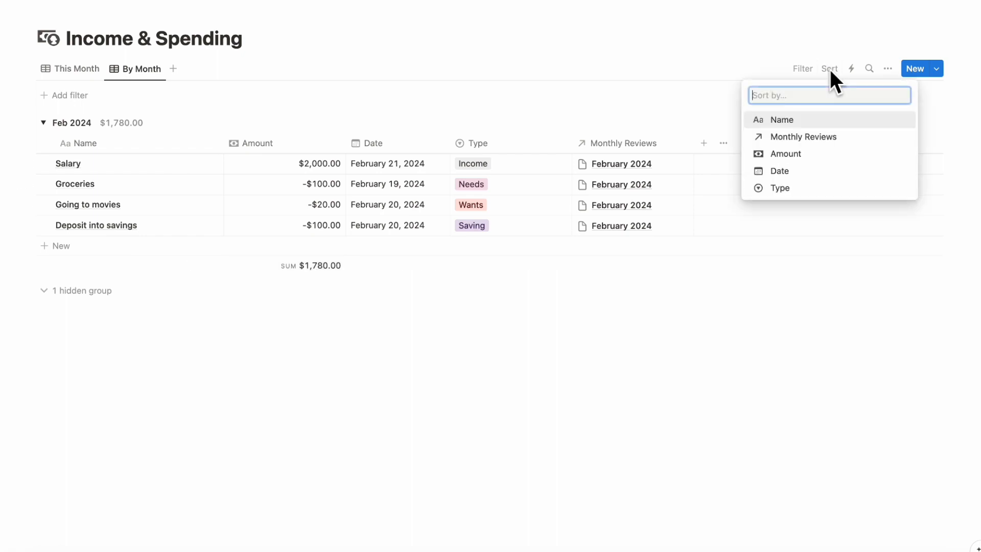
left_click(809, 173)
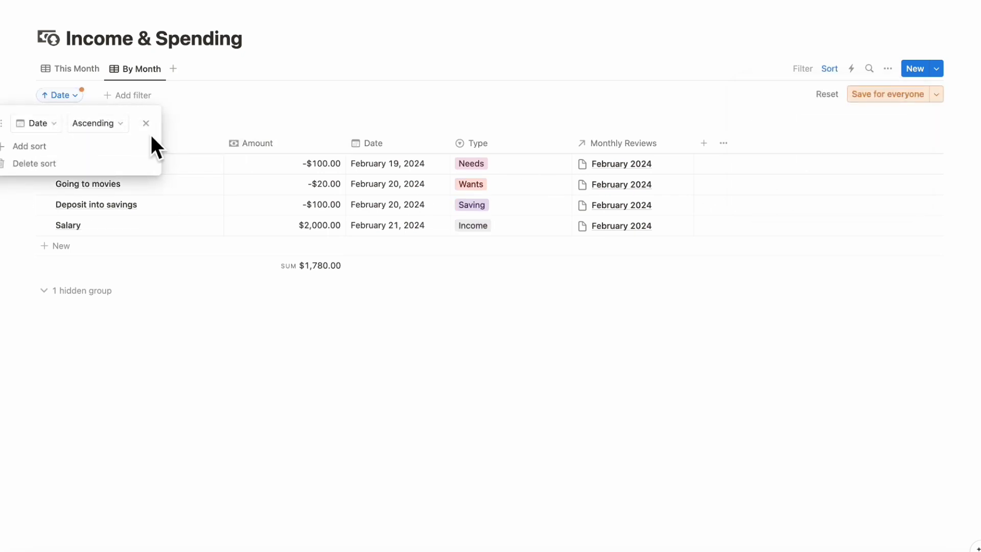
left_click(903, 94)
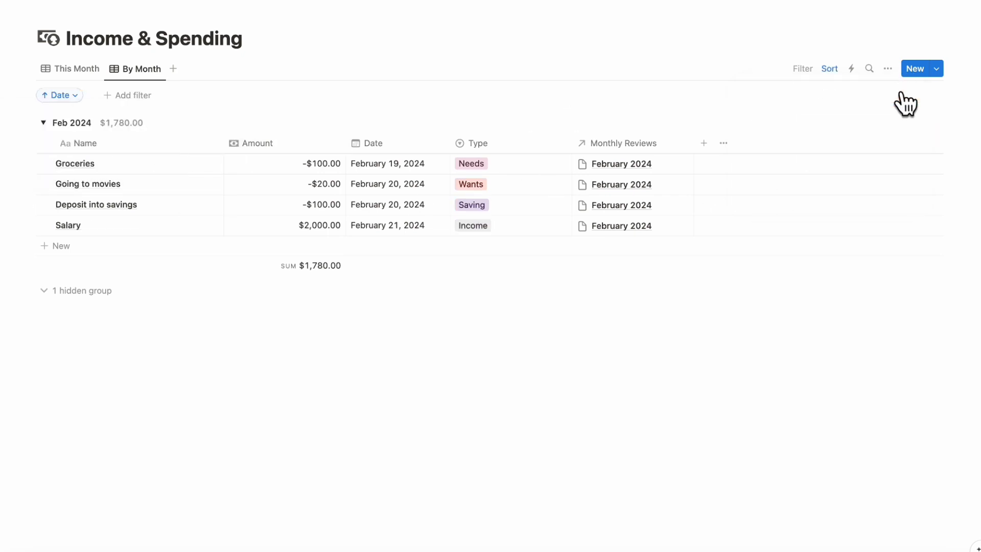
Step: Sort the This Month view by Date in descending order and save the change for everyone
left_click(82, 69)
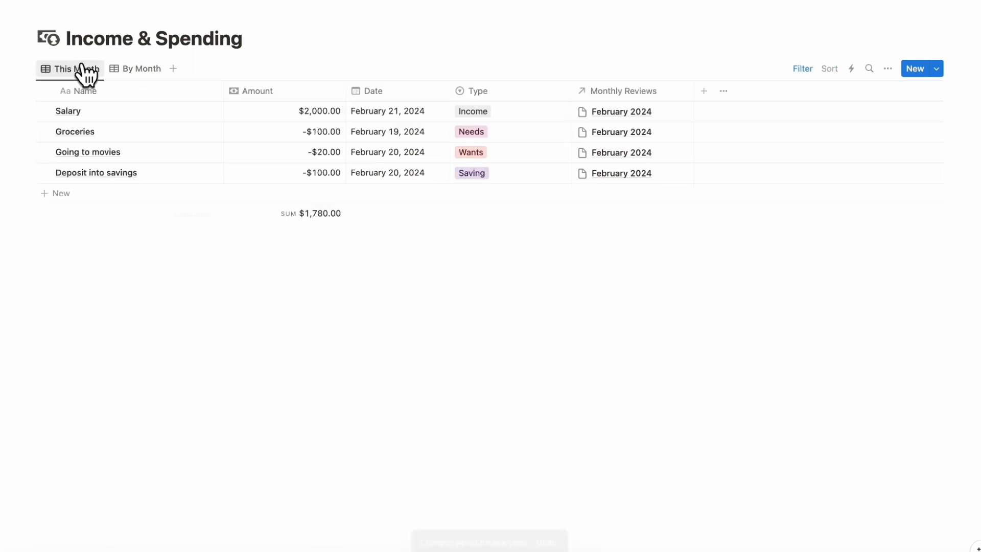
left_click(829, 69)
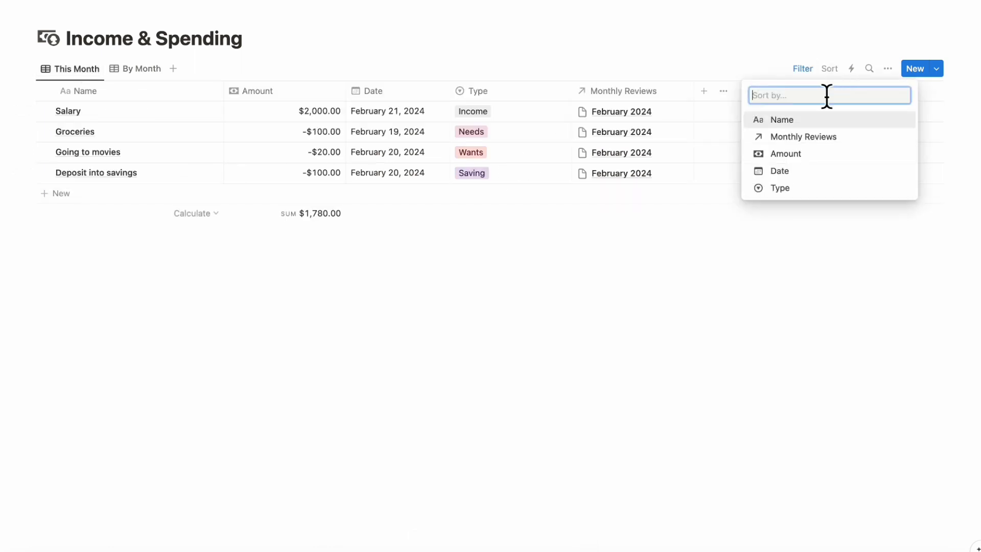
left_click(807, 174)
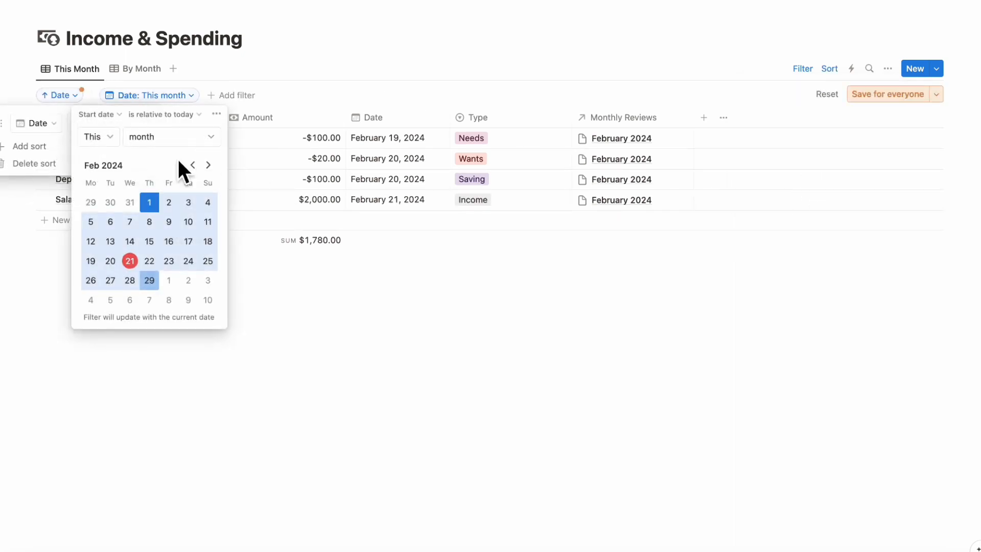
left_click(66, 148)
left_click(65, 141)
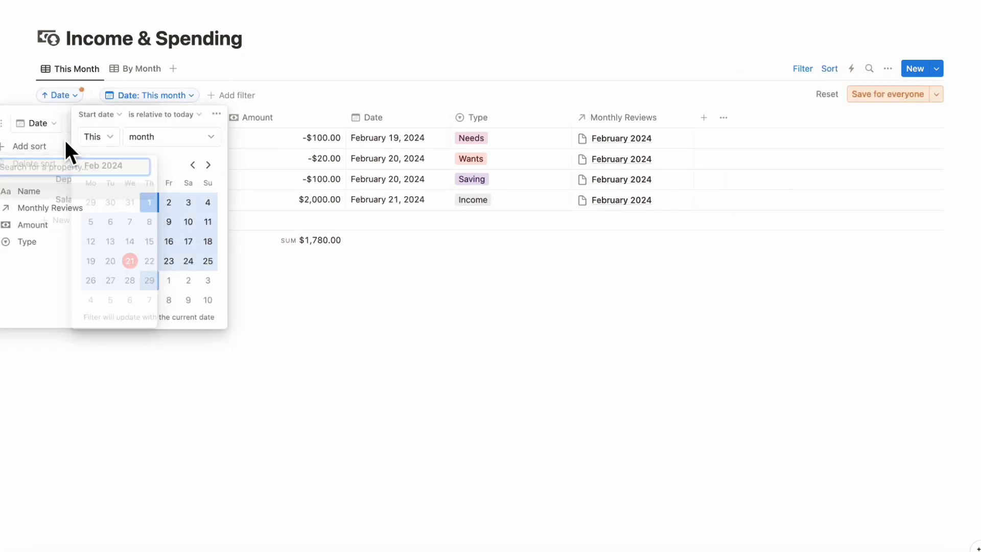
left_click(67, 96)
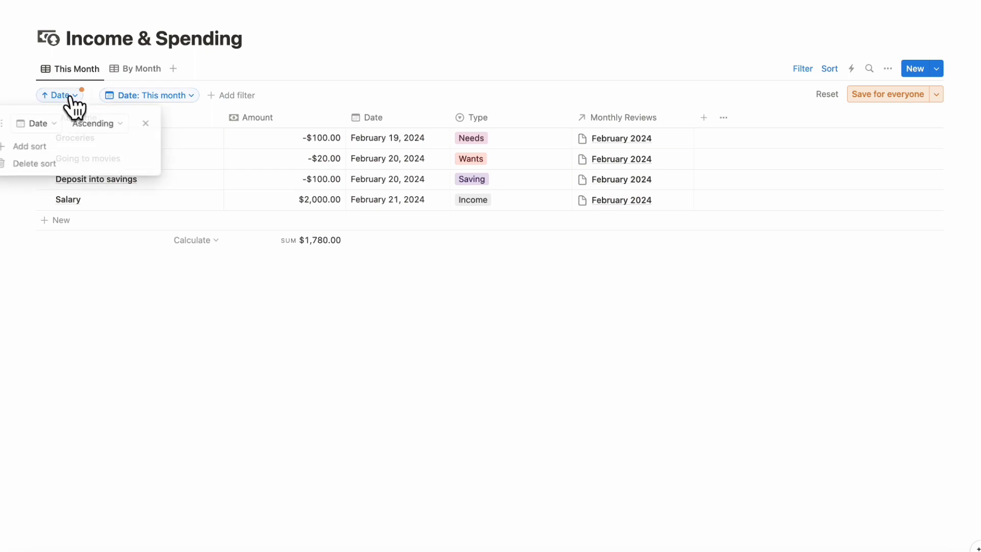
left_click(122, 124)
left_click(104, 162)
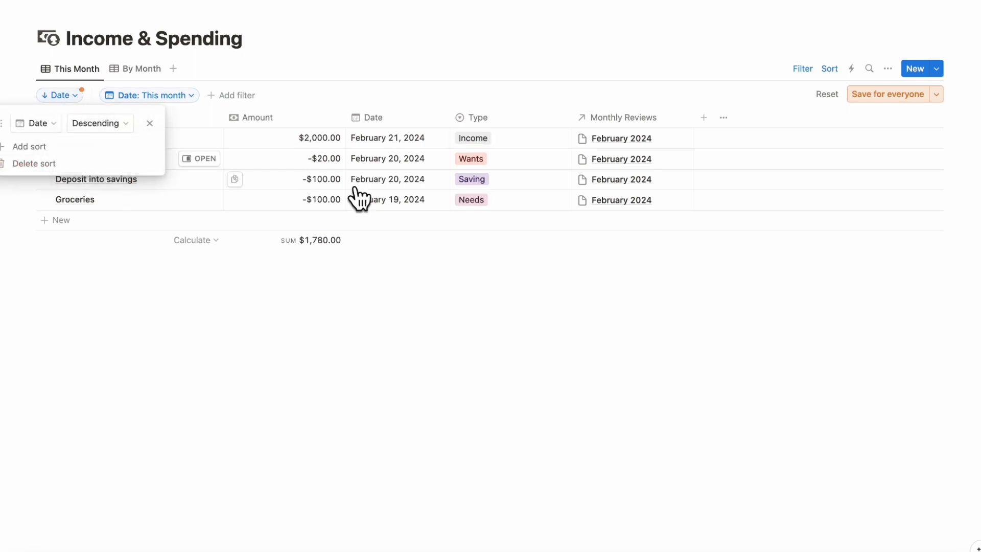
left_click(901, 97)
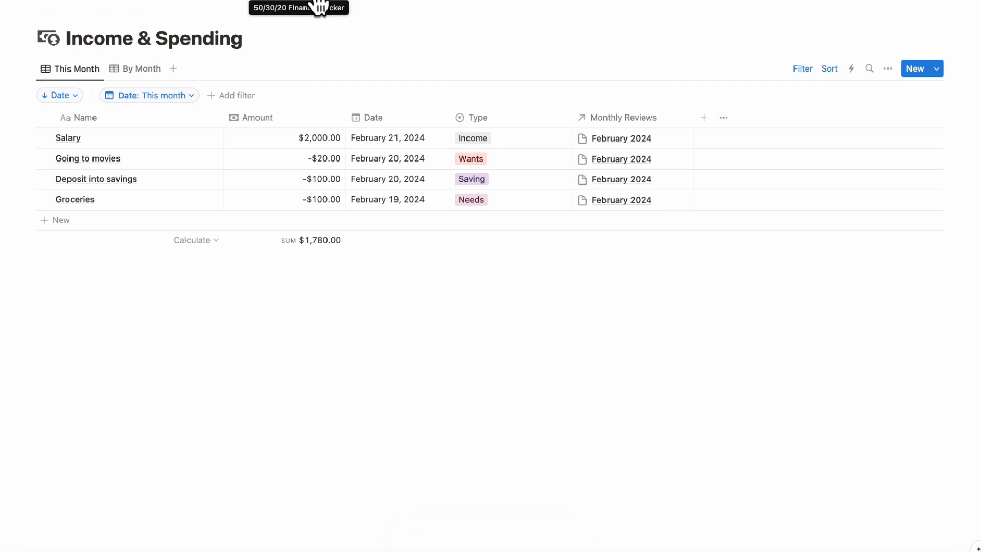
Step: Insert a two-column layout under the 50/30/20 Finance Tracker page title and place the DATABASES callout in a narrow first column
left_click(319, 7)
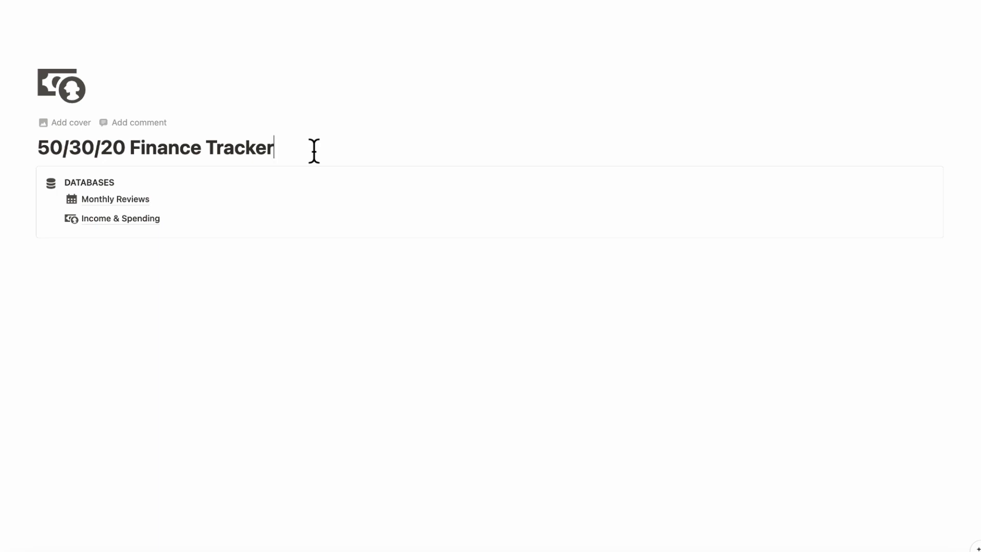
key("Return")
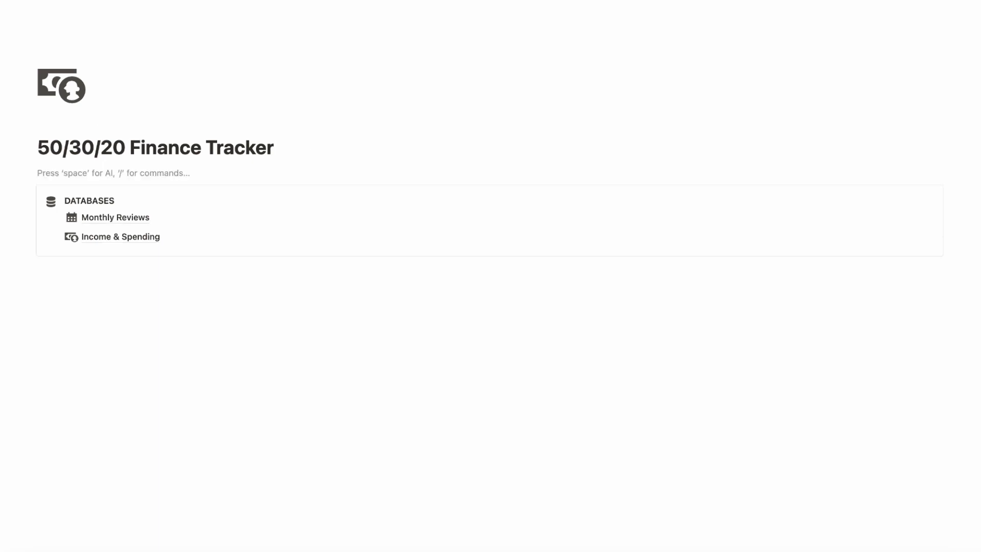
type("/col")
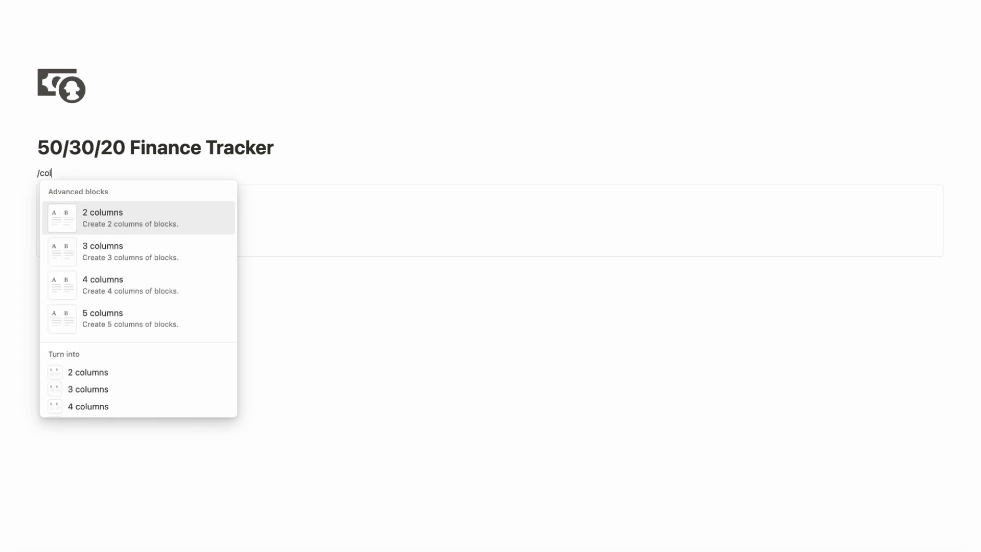
left_click(219, 213)
left_click_drag(24, 214, 38, 179)
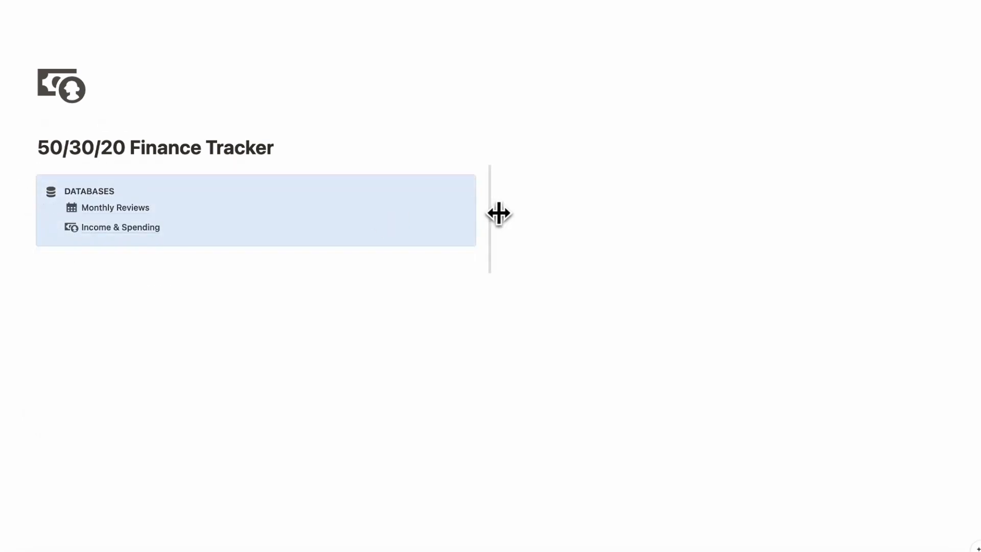
left_click_drag(499, 213, 259, 220)
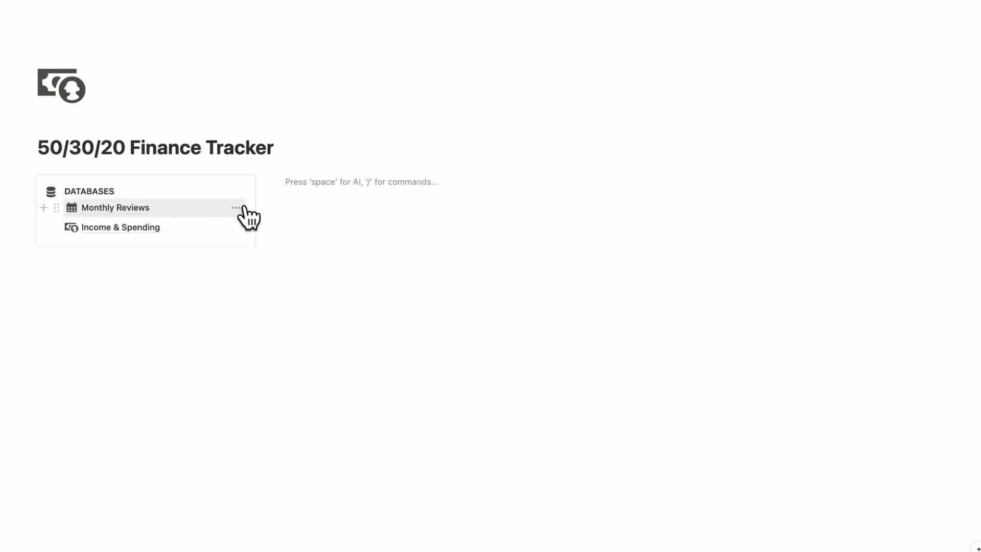
Step: Insert a linked view of the Monthly Reviews database in the second column, copying its existing Gallery view
mouse_move(243, 207)
type("/linked")
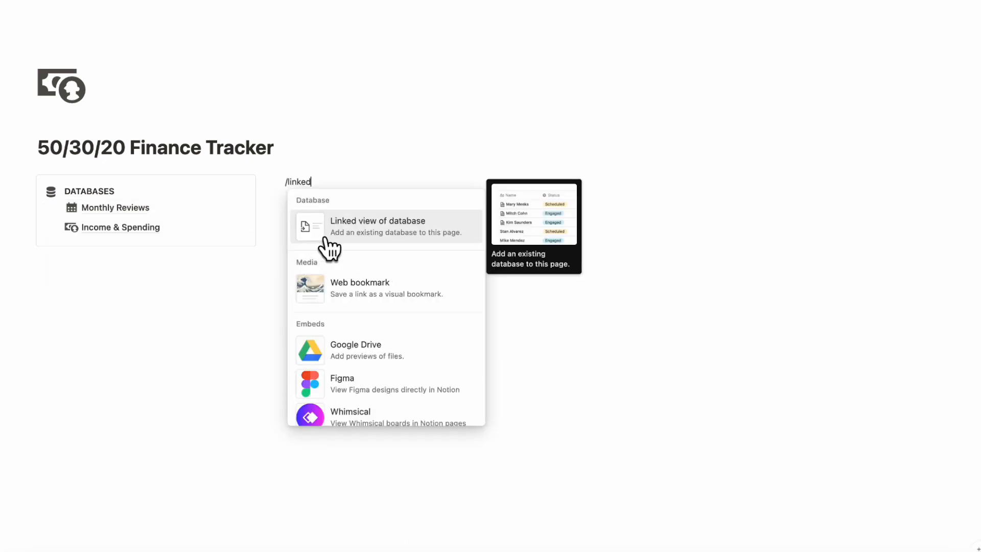
left_click(337, 227)
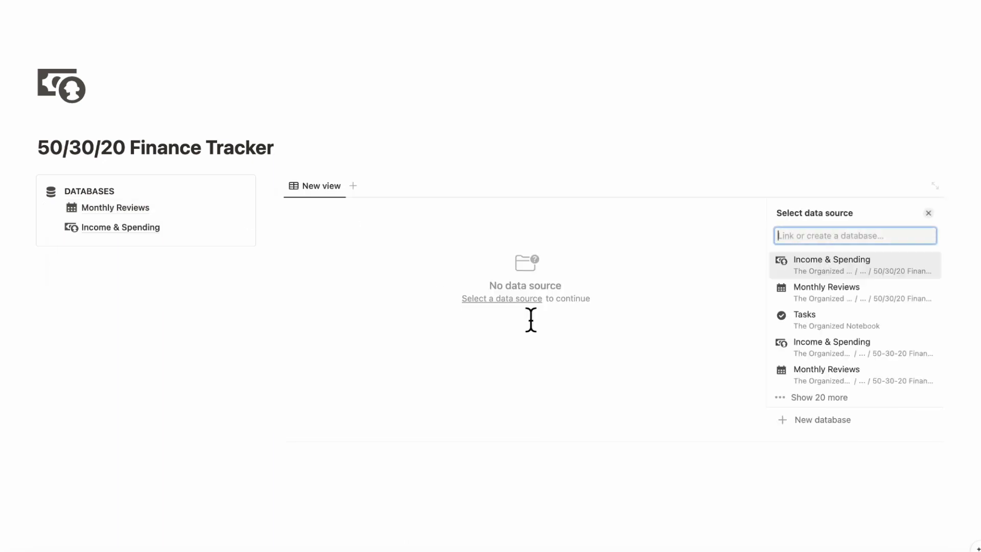
left_click(802, 292)
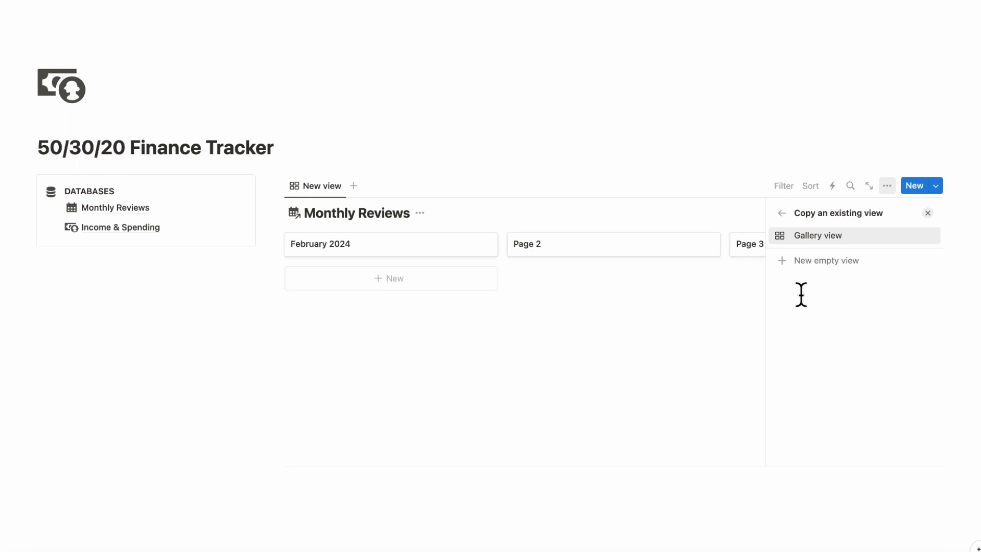
left_click(851, 236)
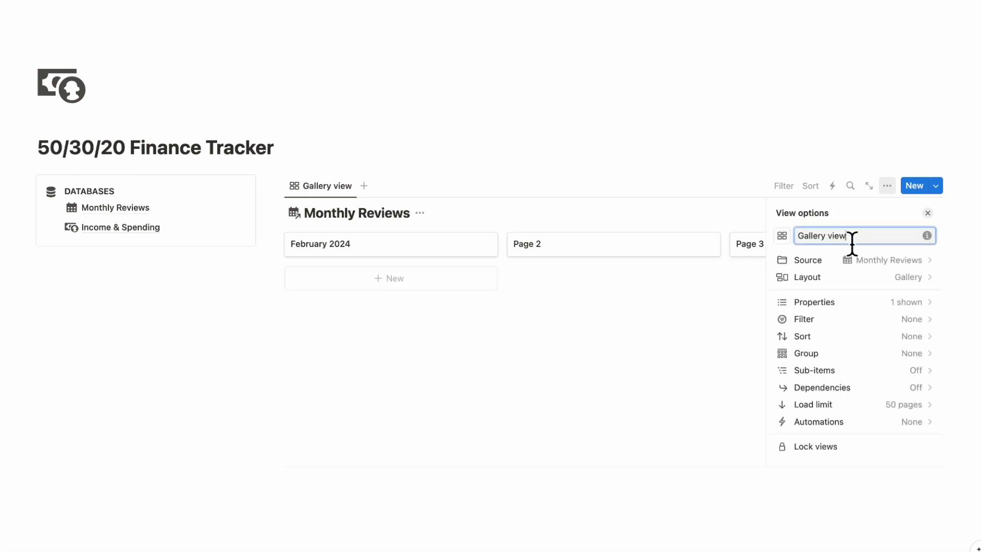
left_click(928, 214)
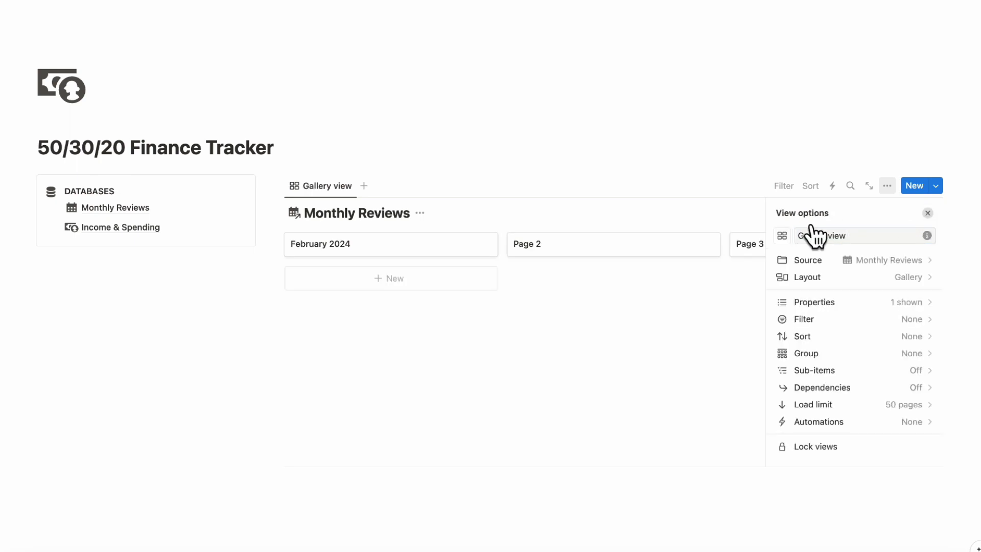
Step: Add a Heading 3 reading "Monthly Reviews" above the linked gallery in the second column
left_click(263, 186)
left_click(324, 309)
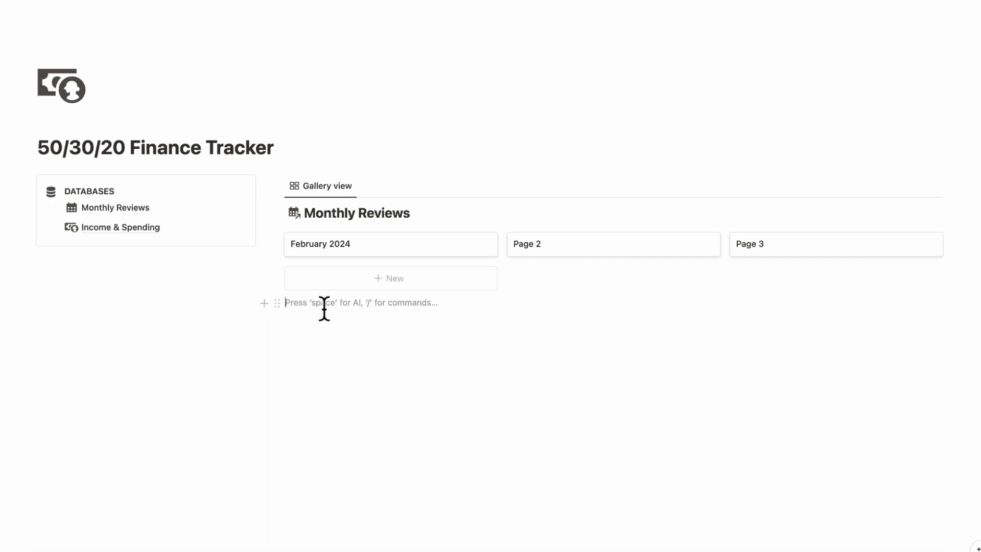
type("/heading")
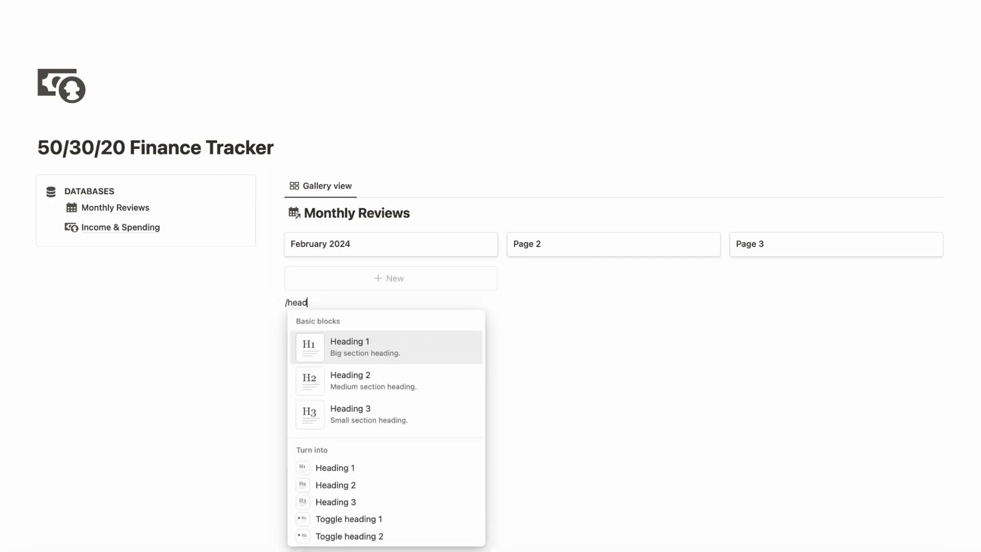
left_click(351, 409)
left_click_drag(278, 311, 313, 190)
left_click(313, 190)
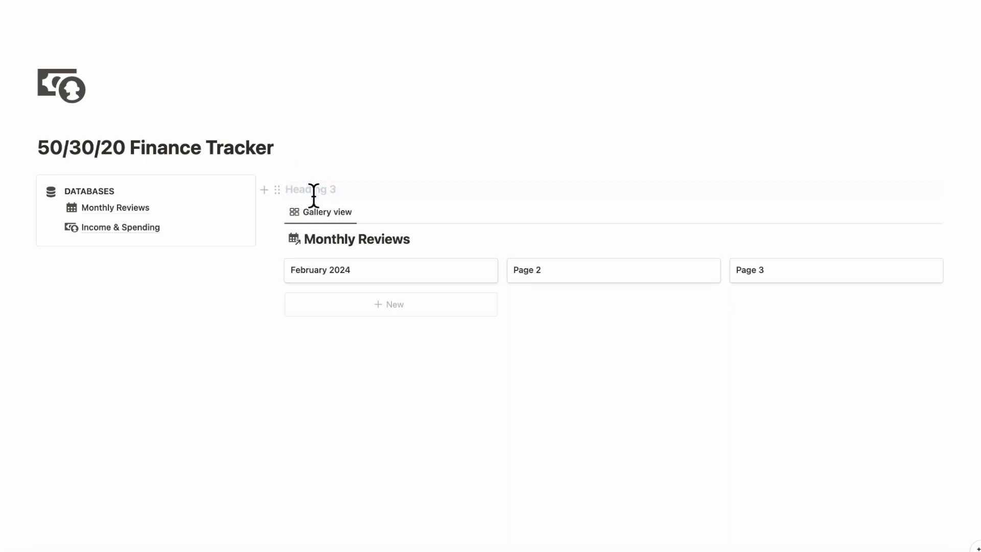
type("Monthly Reviews")
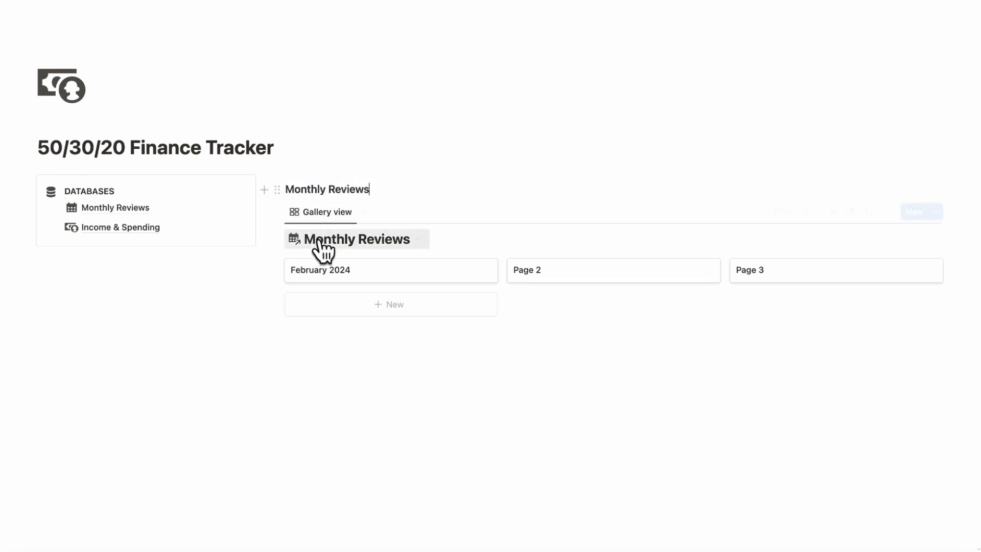
Step: Hide the database title of the linked Monthly Reviews gallery
left_click(421, 240)
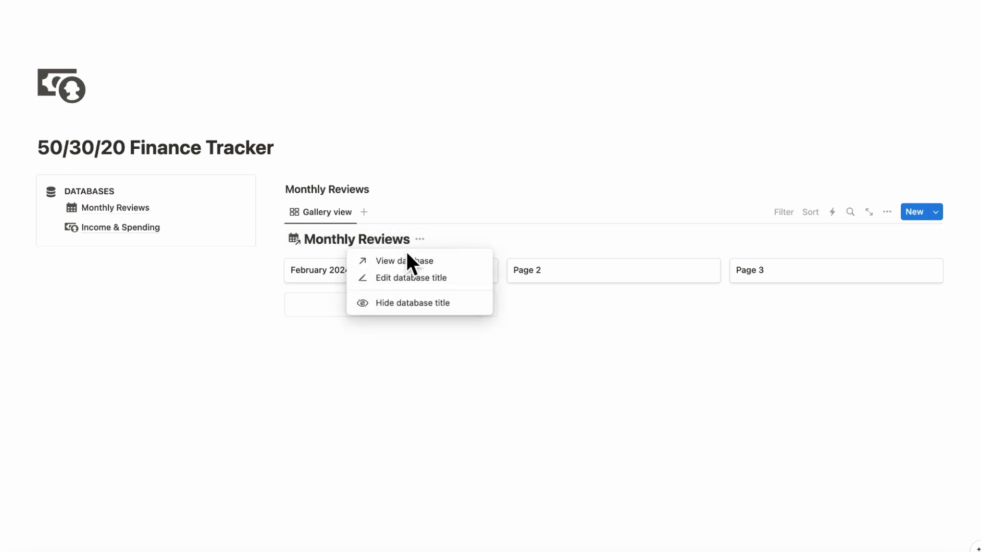
left_click(432, 304)
left_click(341, 360)
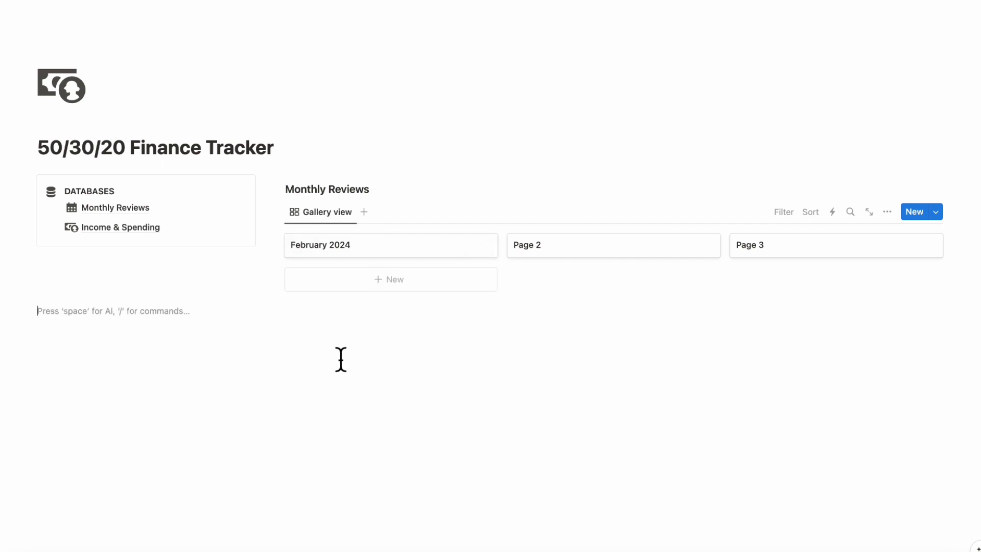
key("BackSpace")
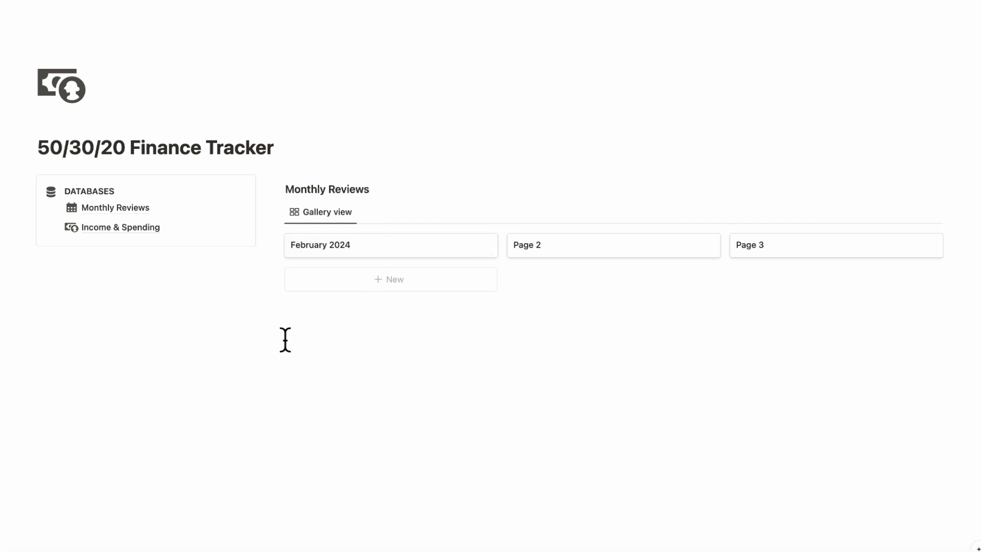
Step: Insert a linked view of the 50/30/20 tracker's Income & Spending database below the columns, copying its This Month view
left_click(197, 350)
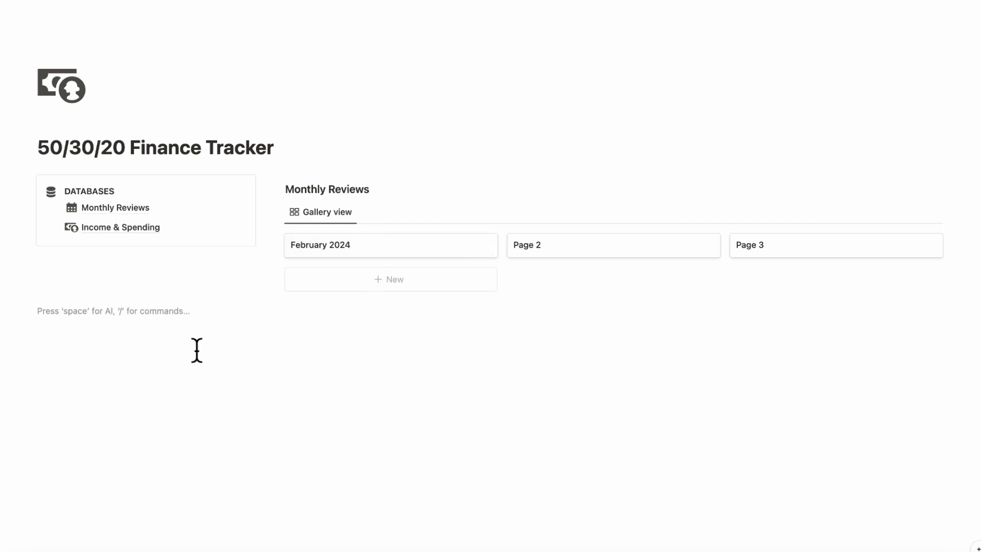
type("/linked")
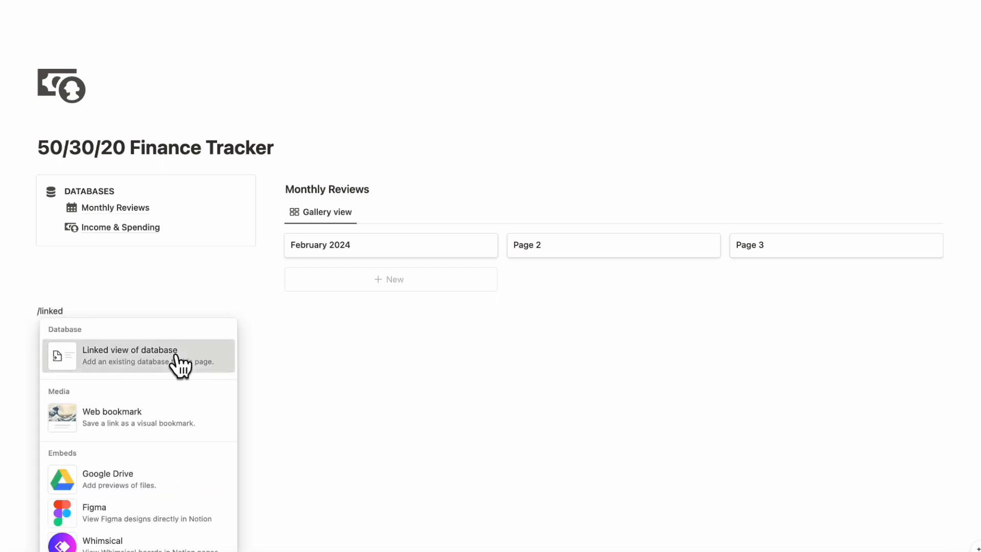
left_click(180, 366)
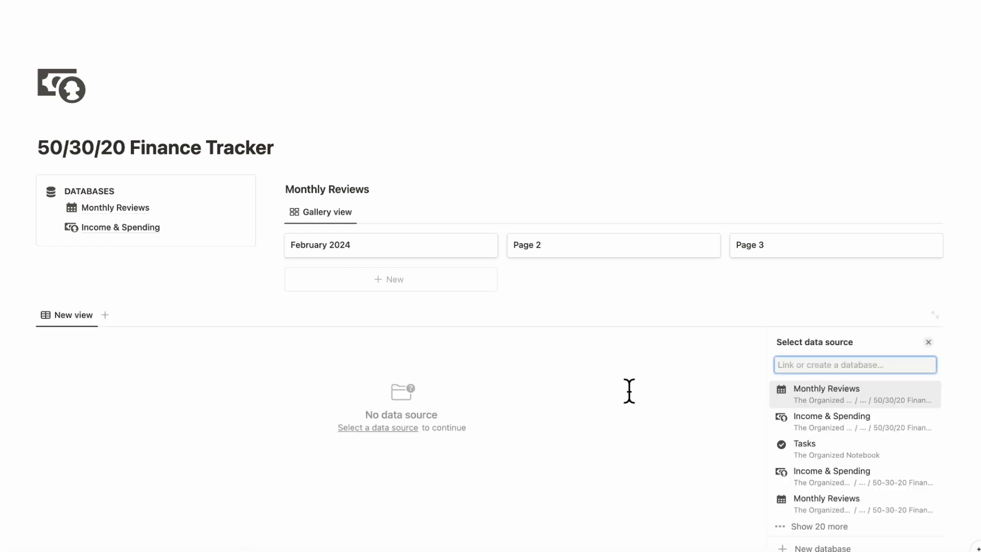
left_click(819, 438)
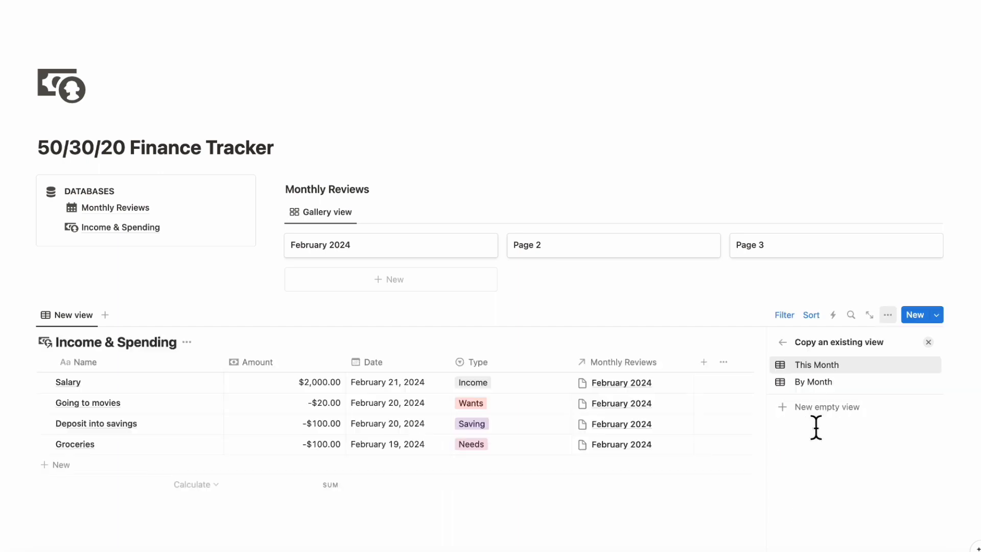
left_click(828, 368)
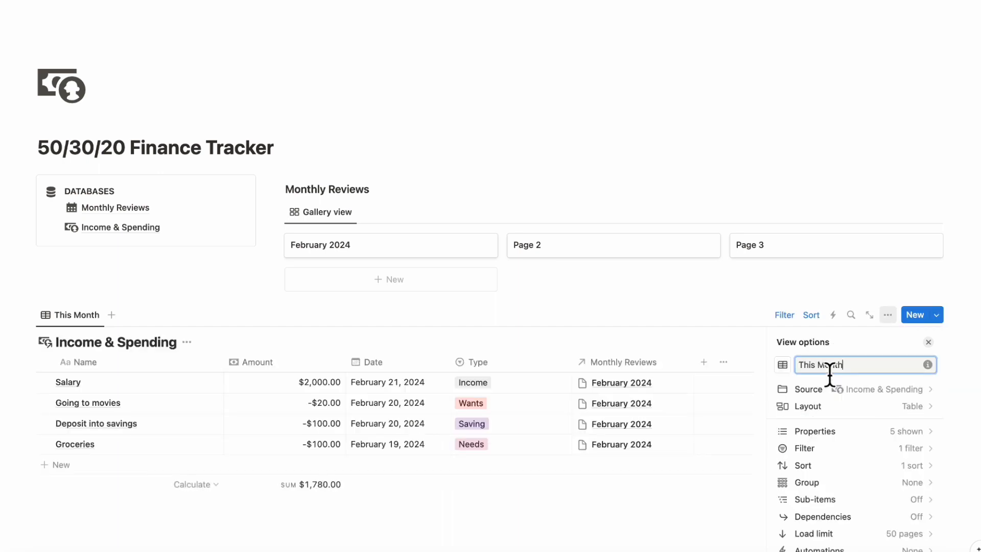
left_click(928, 342)
Step: Add a second view to the linked Income & Spending block by copying the existing By Month view
left_click(112, 314)
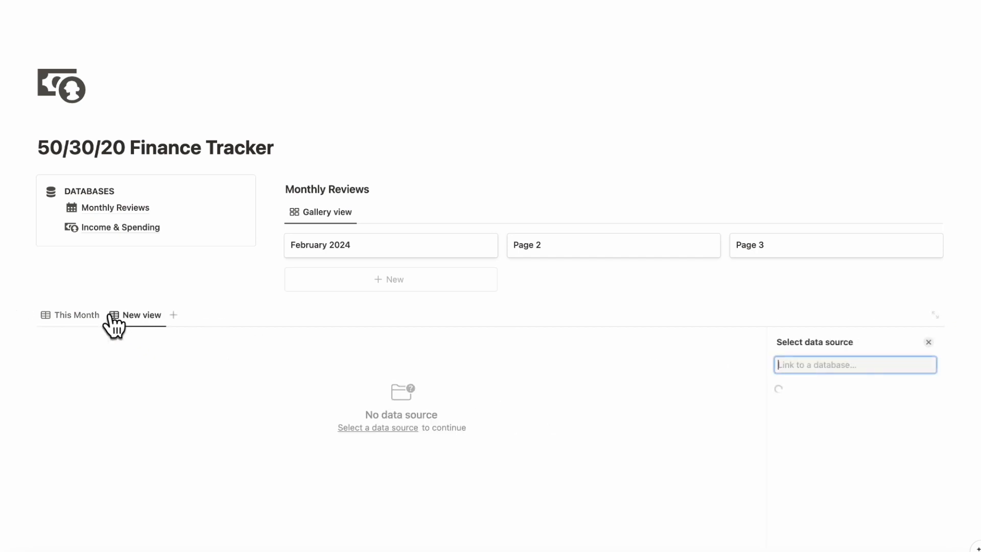
left_click(797, 404)
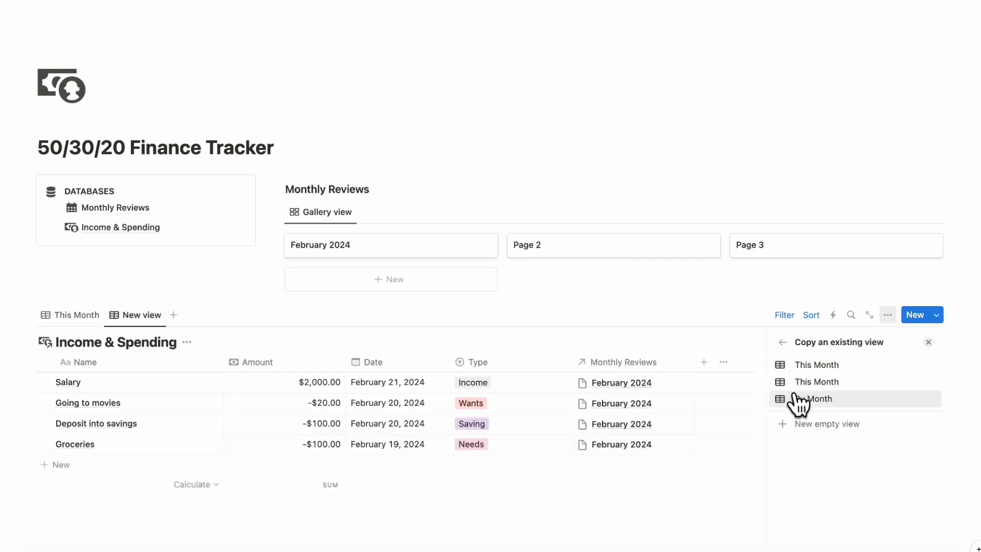
left_click(832, 402)
left_click(928, 342)
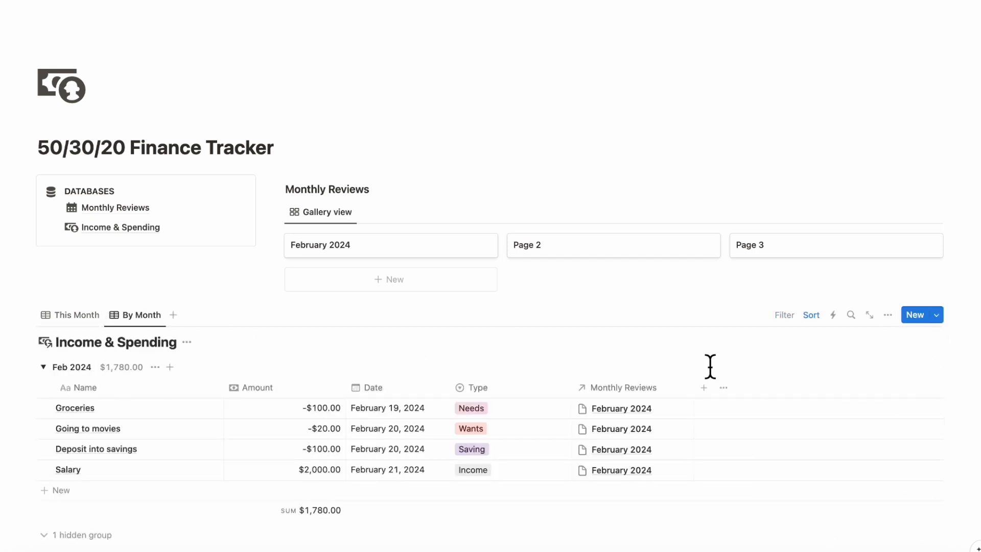
Step: Hide the database title in both the By Month and This Month views of the linked Income & Spending block
scroll(710, 368, "down", 3)
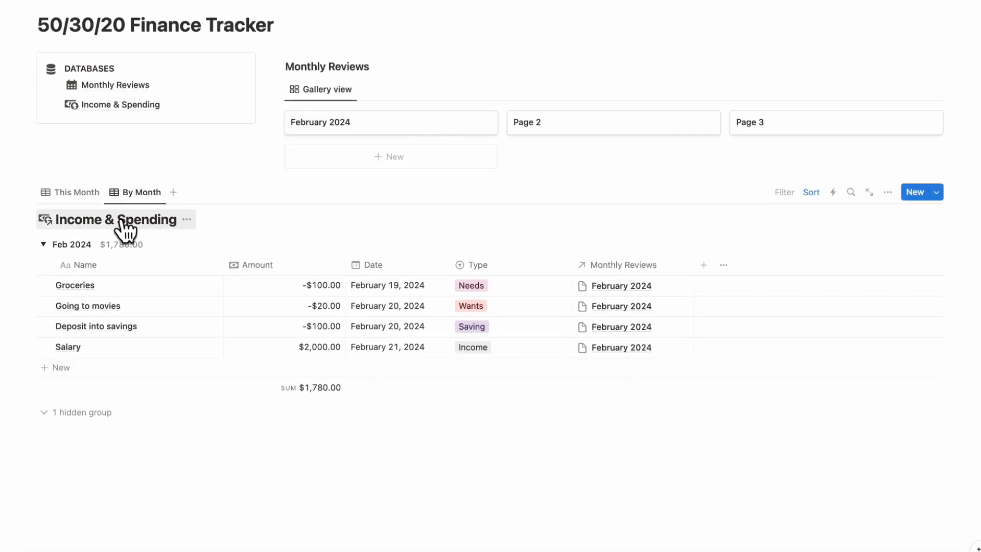
left_click(186, 219)
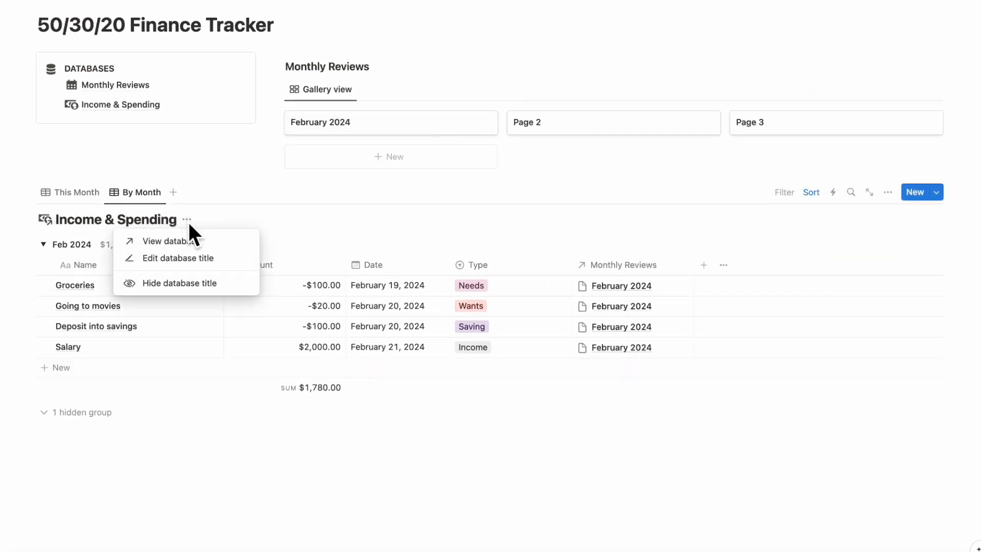
left_click(204, 282)
left_click(82, 193)
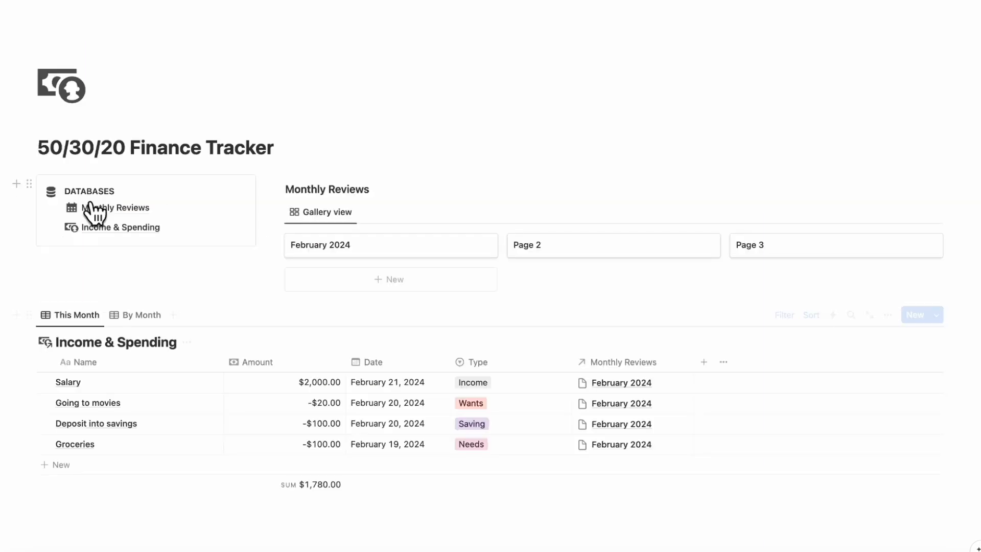
left_click(187, 342)
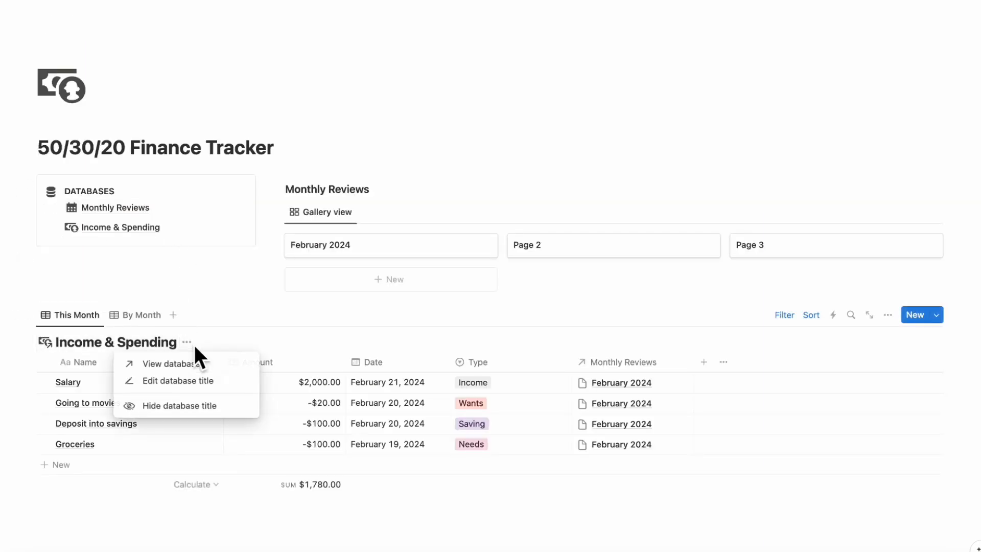
left_click(202, 406)
Step: Review the By Month and This Month views of the linked Income & Spending block, ending on This Month
scroll(255, 460, "down", 2)
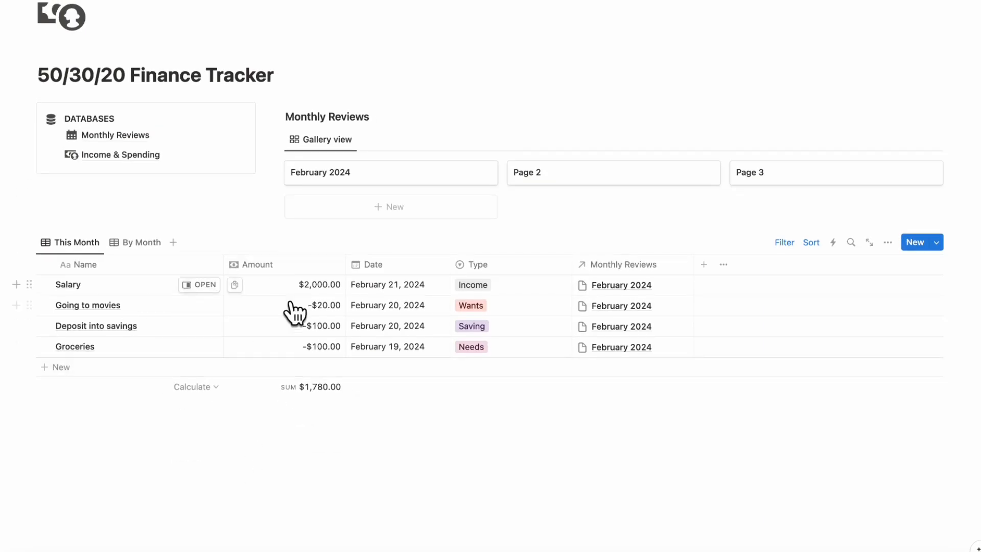
left_click(136, 243)
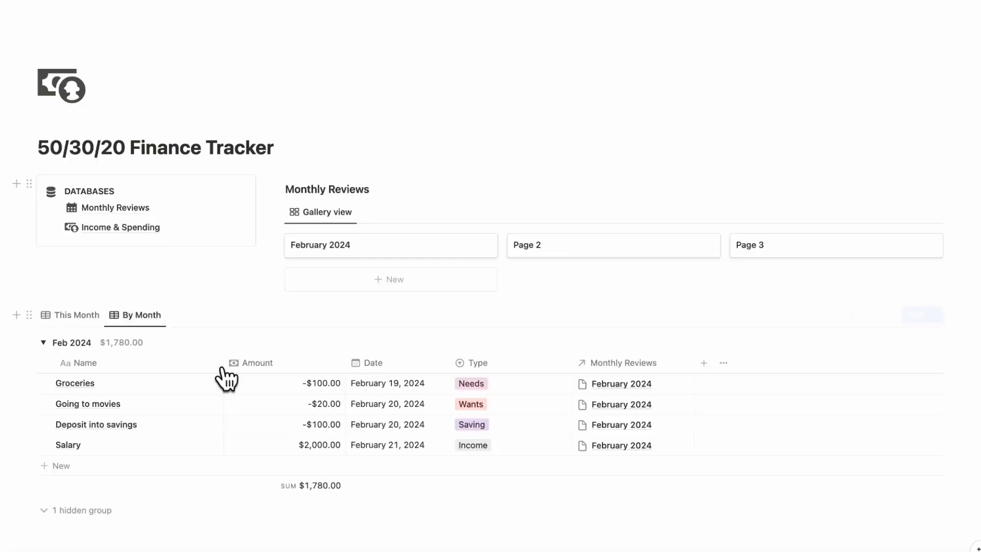
scroll(230, 388, "down", 3)
scroll(224, 332, "up", 2)
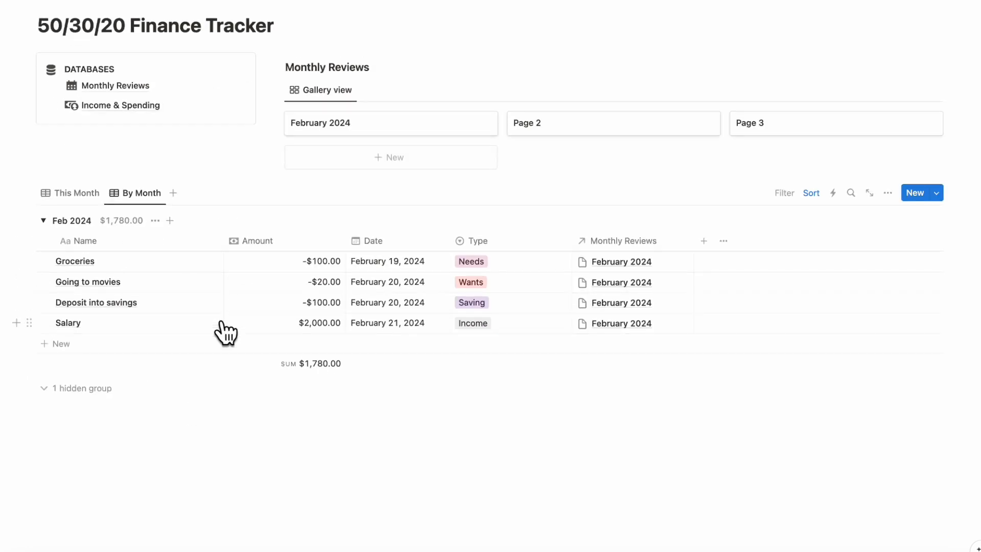
left_click(83, 236)
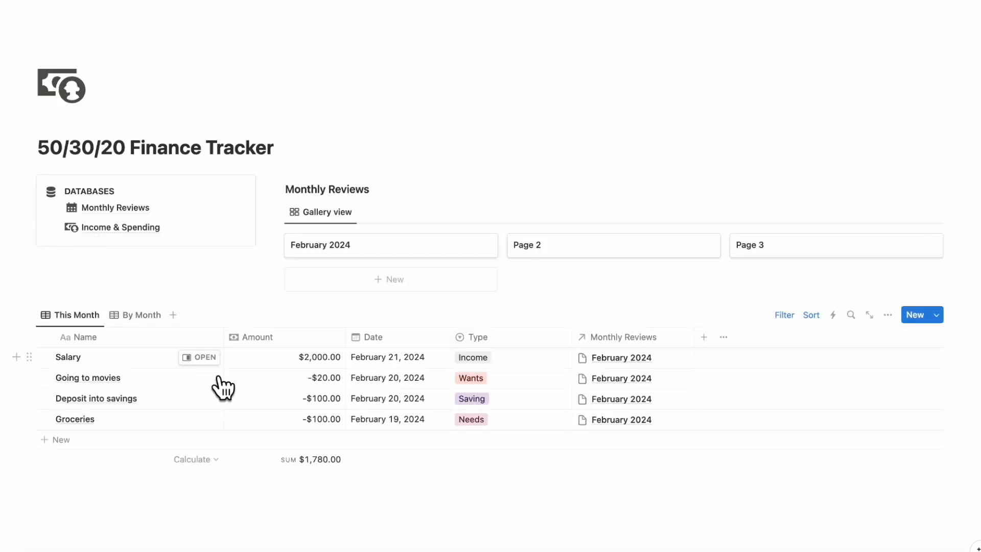
scroll(225, 389, "down", 2)
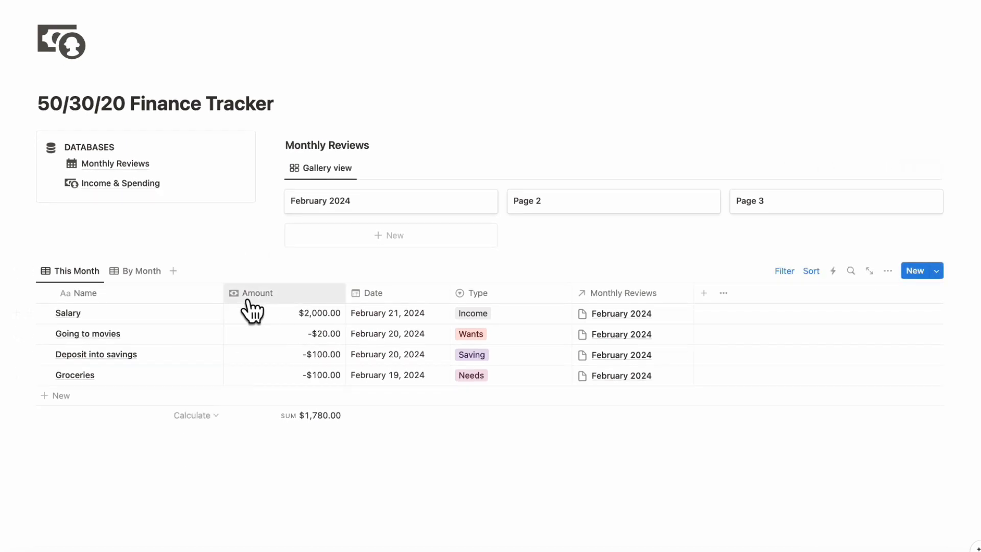
Step: Open the February 2024 review page and show its Income & Spending relation as Minimal
left_click(391, 213)
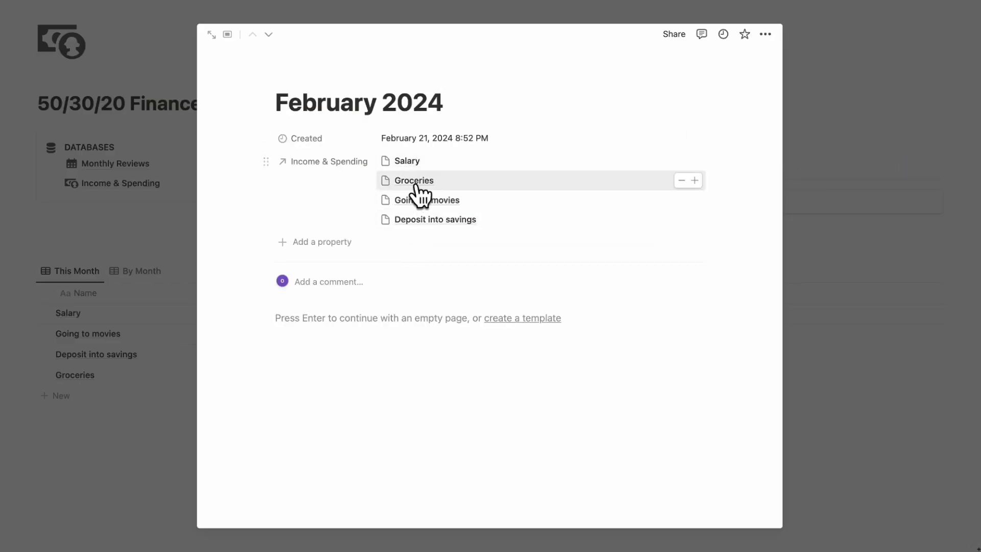
left_click(338, 161)
mouse_move(343, 187)
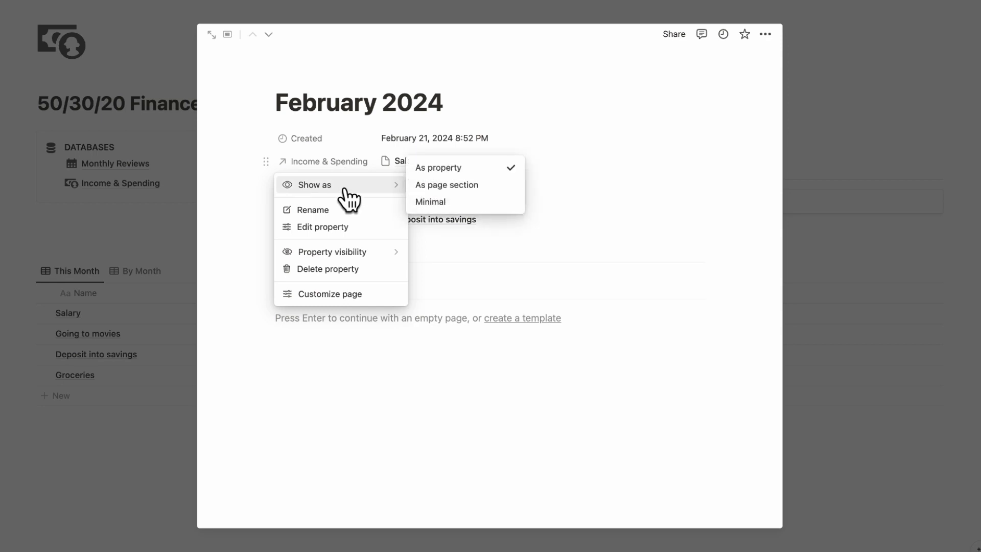
left_click(448, 203)
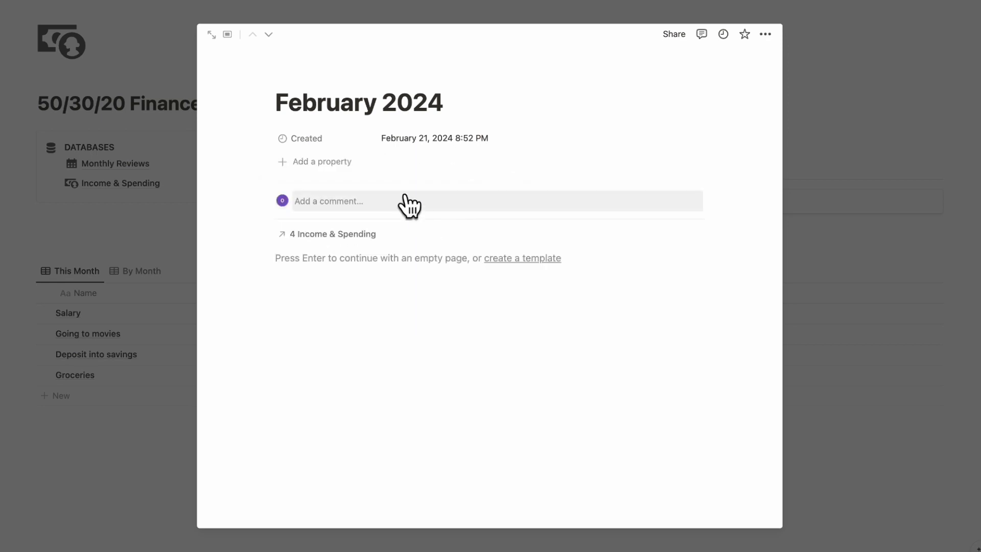
Step: Add a Formula property to the February 2024 page: sum(Income & Spending.map(if(current.Type == "Income", current.Amount, 0)))
left_click(341, 162)
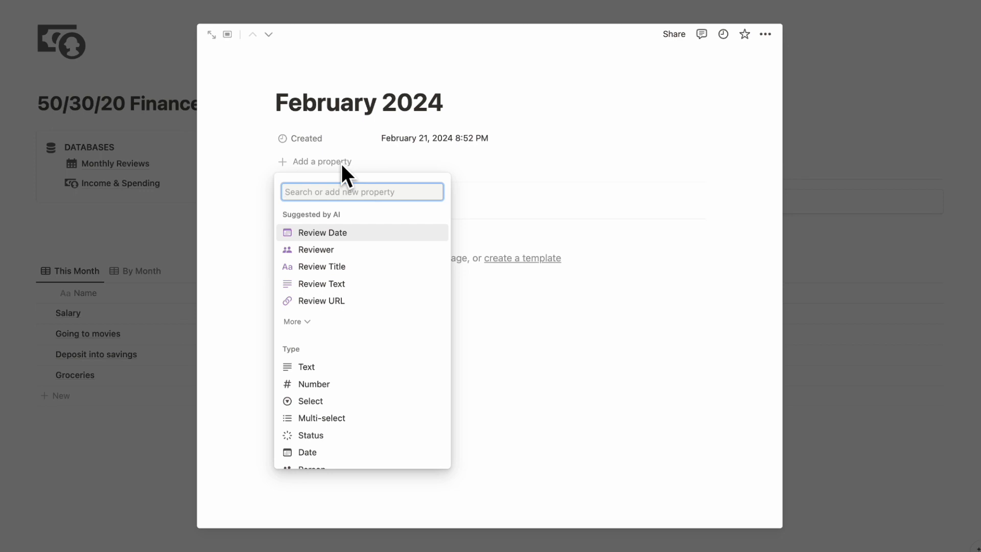
type("form")
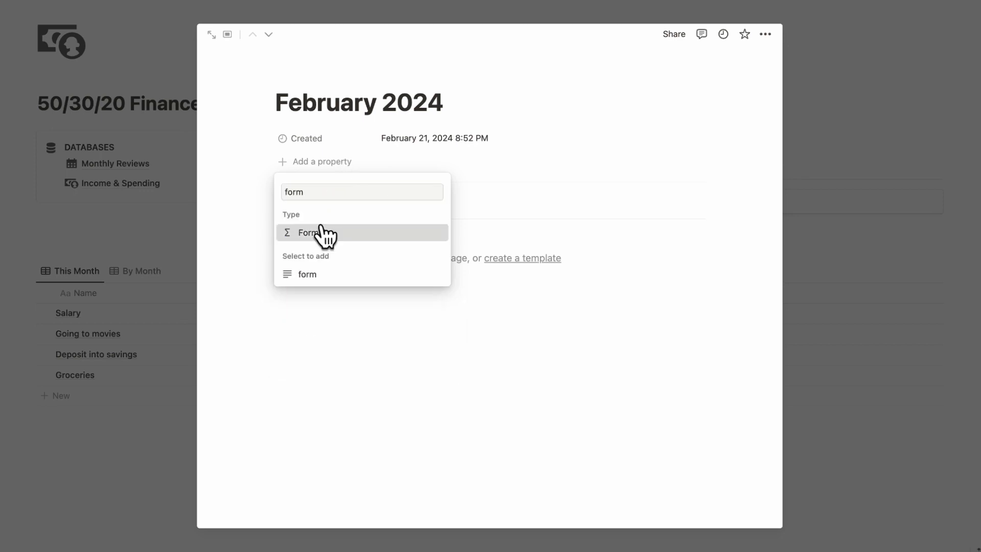
left_click(324, 230)
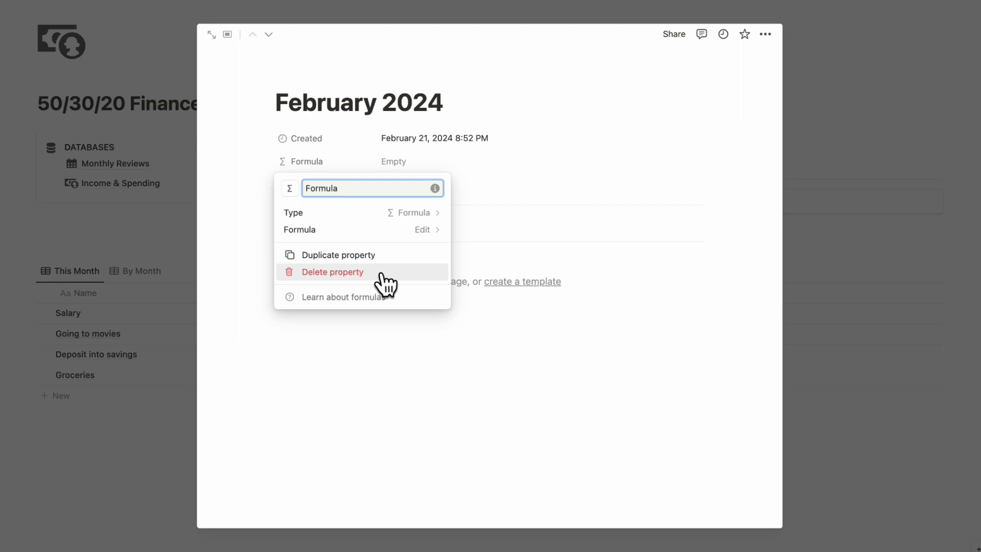
left_click(394, 230)
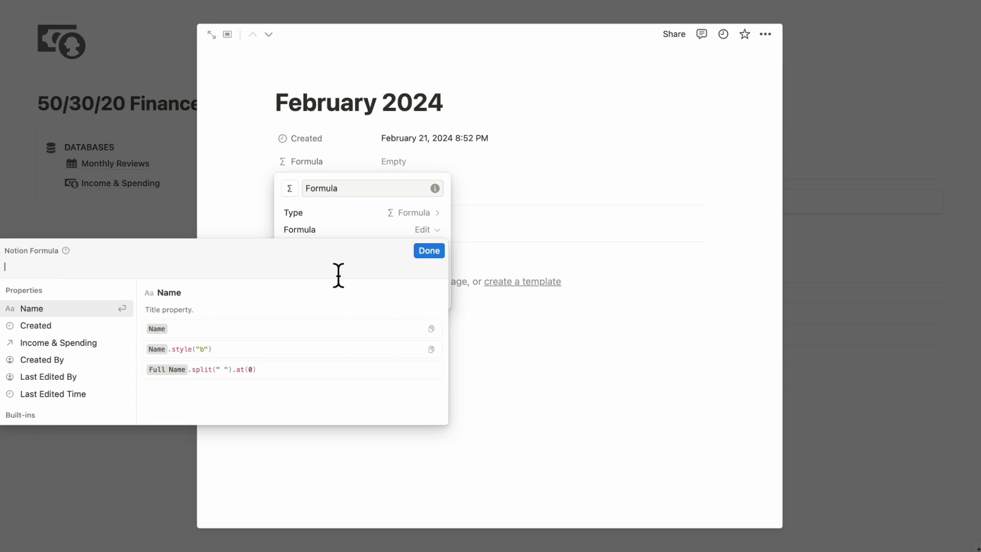
left_click(323, 269)
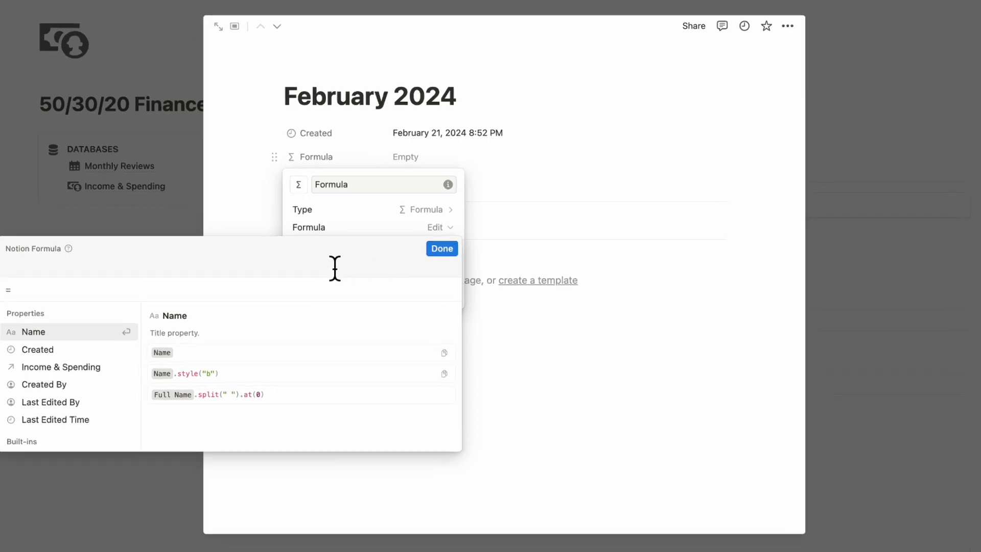
type("sum(Income & Spending.map(if(current.Type == \"Income\", current.Amount, 0)))")
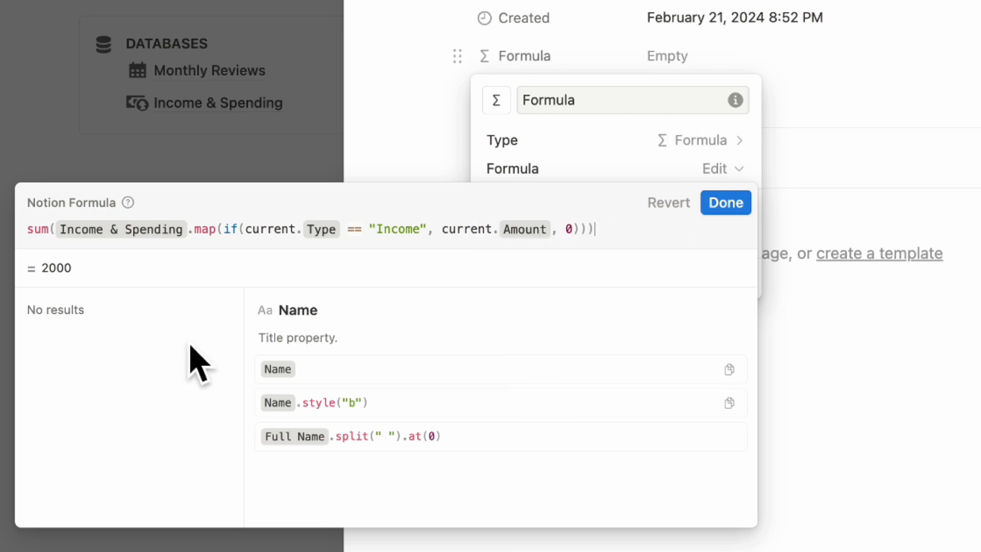
left_click(734, 203)
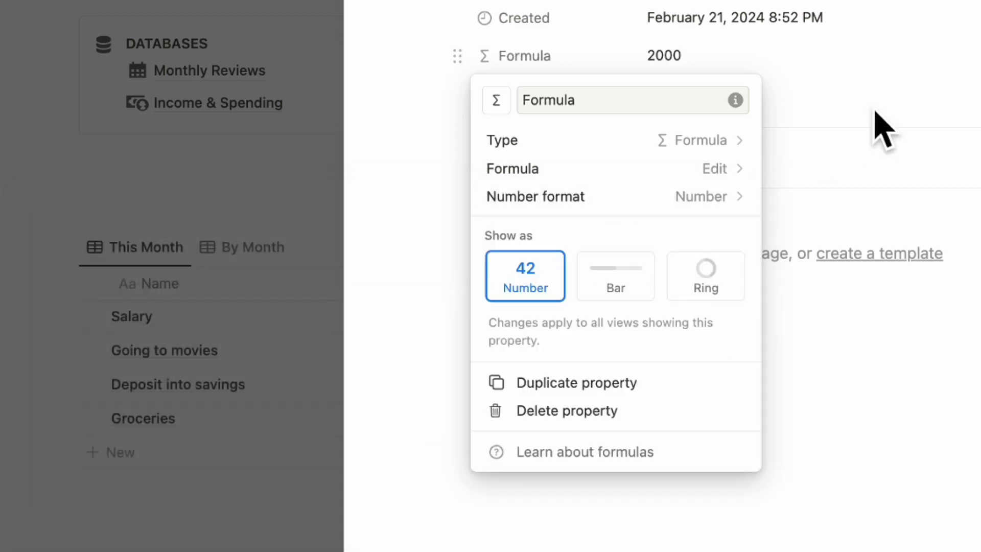
left_click(883, 126)
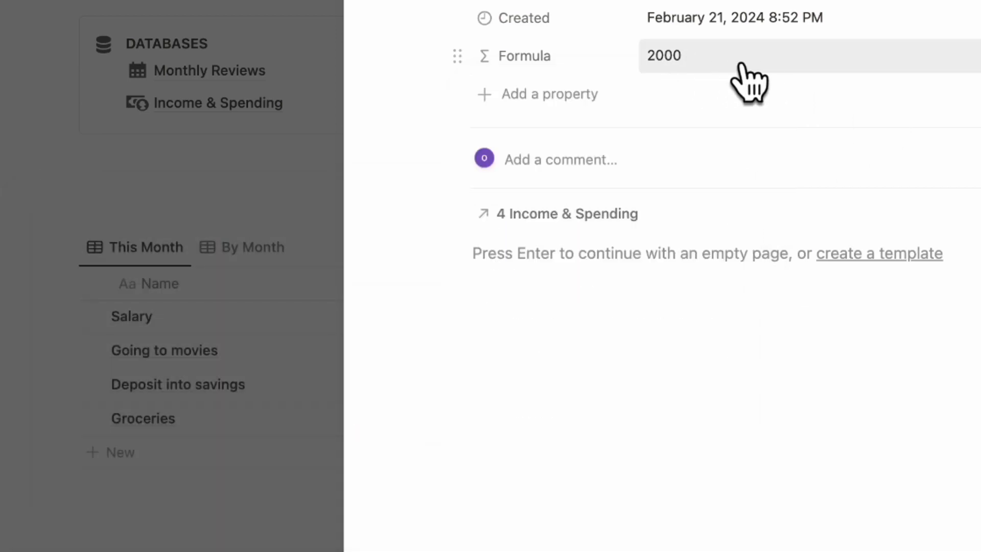
Step: Rename the new formula property Income and give it the banknote icon
left_click(582, 57)
left_click(616, 121)
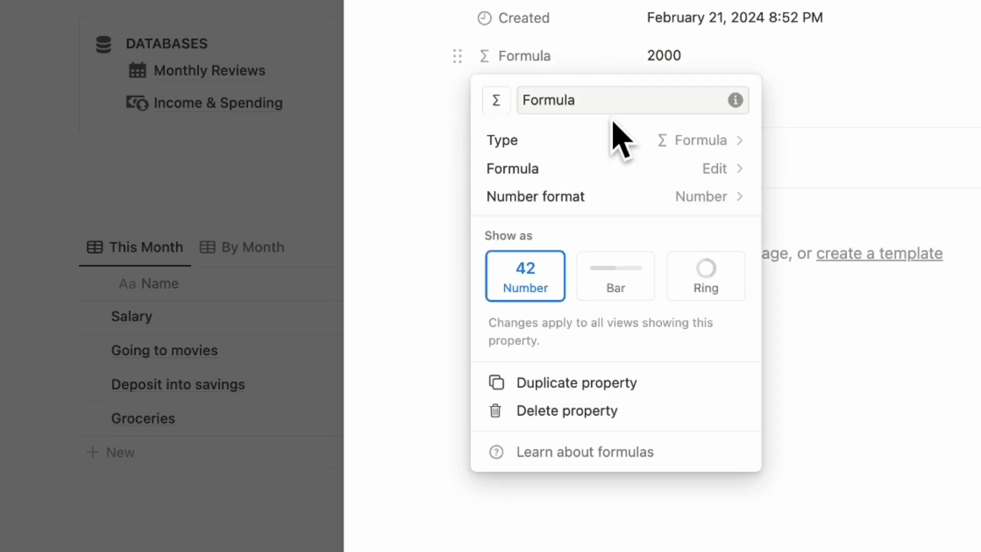
left_click(629, 108)
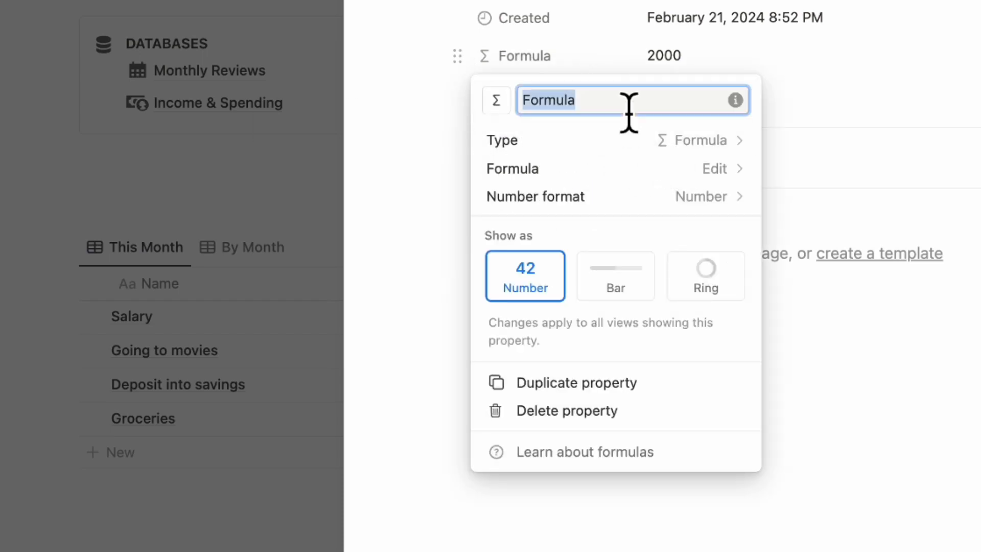
key("BackSpace")
type("Income")
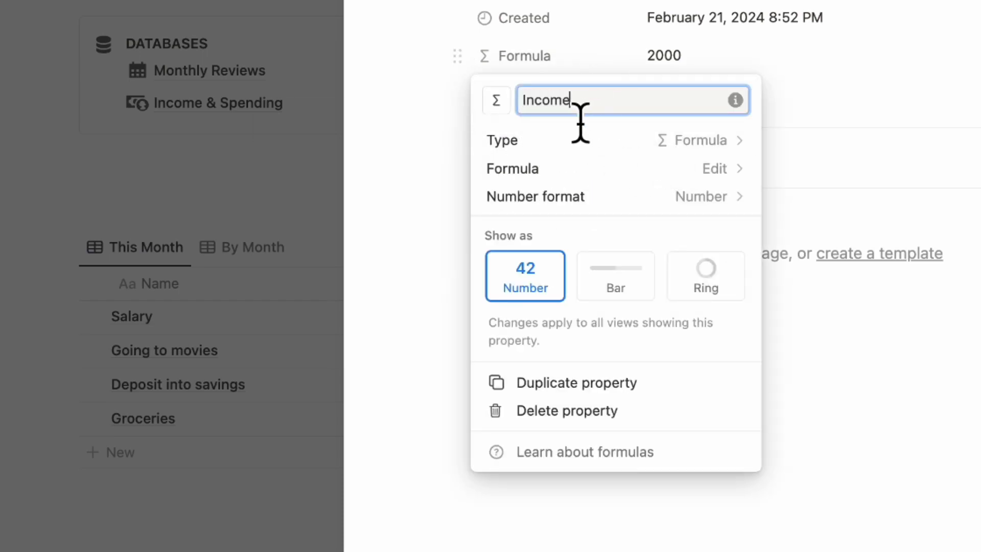
left_click(496, 100)
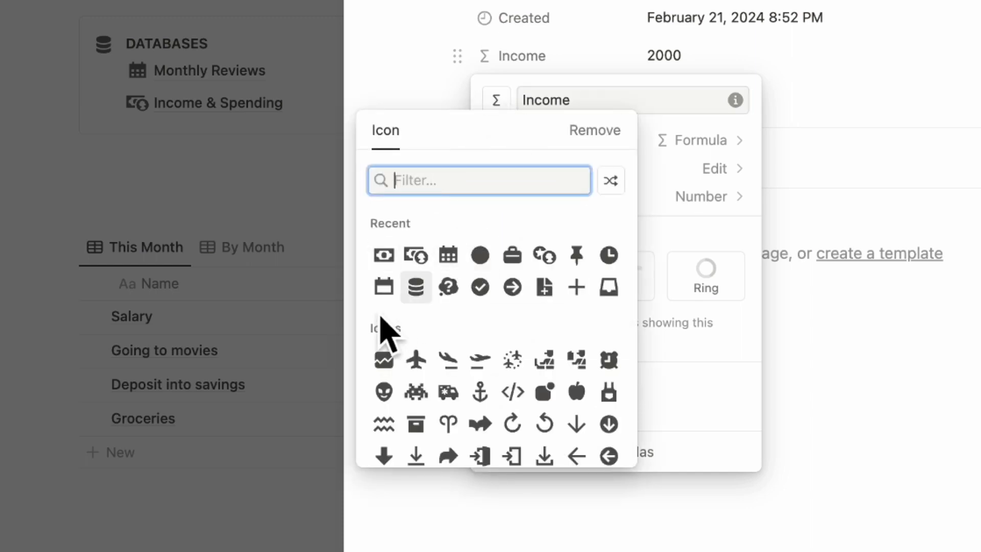
left_click(384, 255)
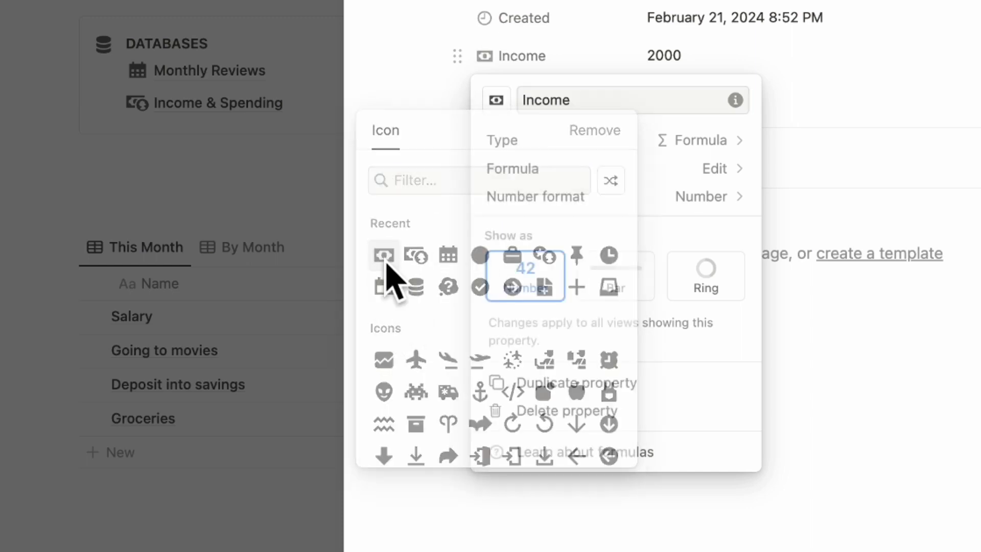
Step: Set the Income property's number format to US Dollar
left_click(653, 205)
left_click(668, 190)
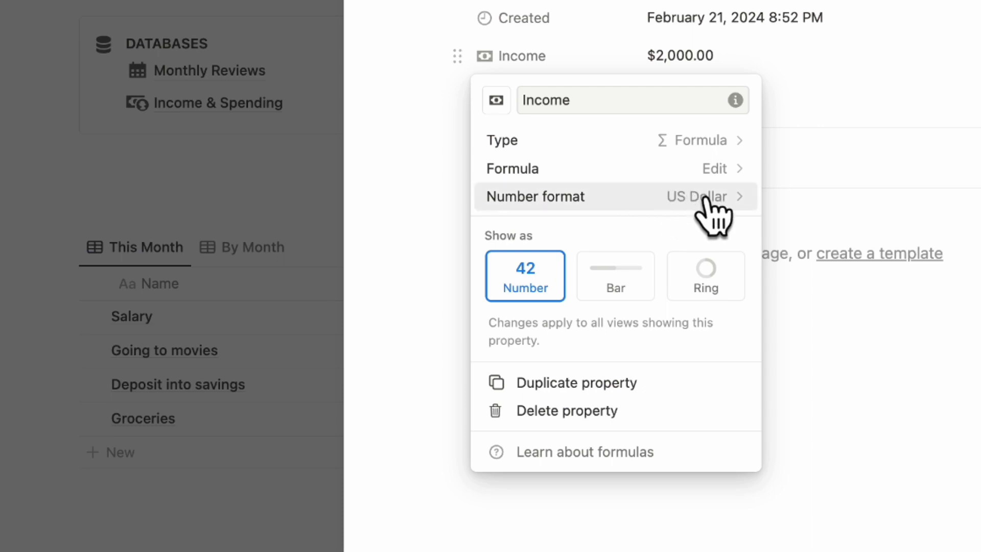
left_click(866, 72)
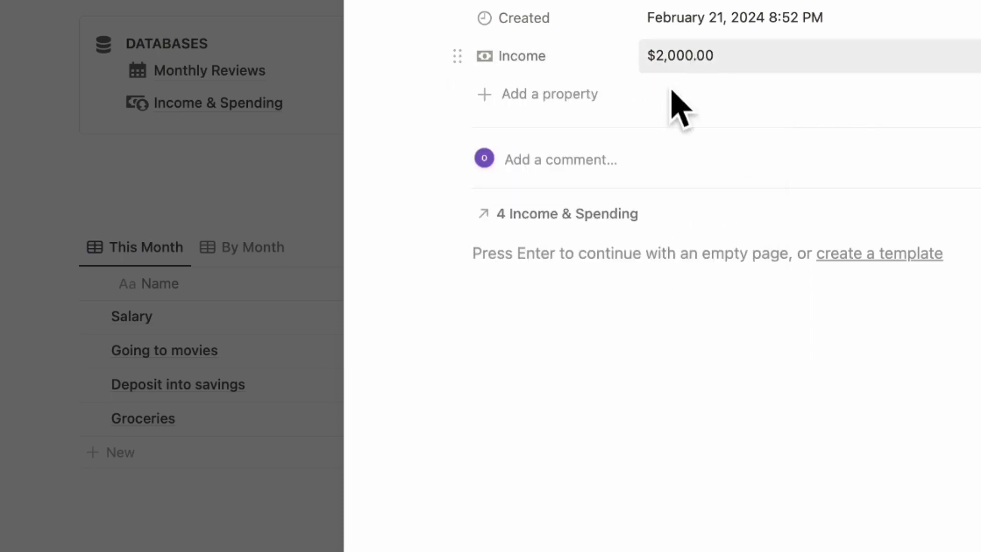
Step: Add a Rollup property to the February 2024 page, based on the Income & Spending relation
left_click(559, 102)
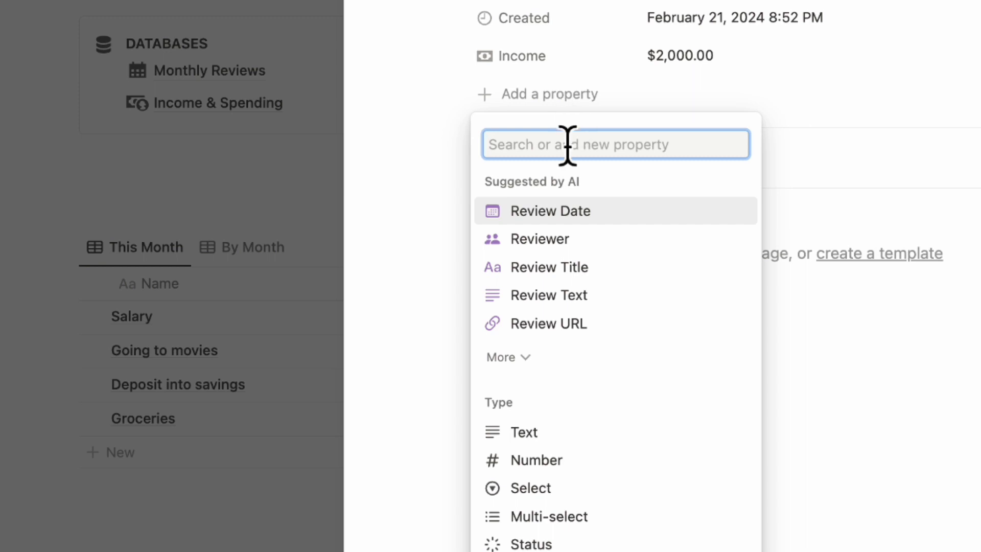
type("roll")
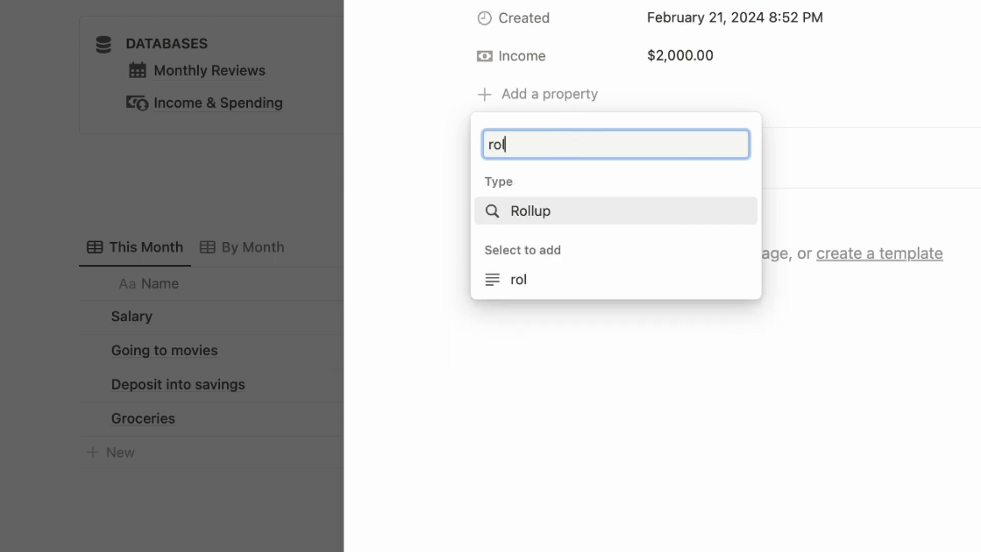
left_click(565, 210)
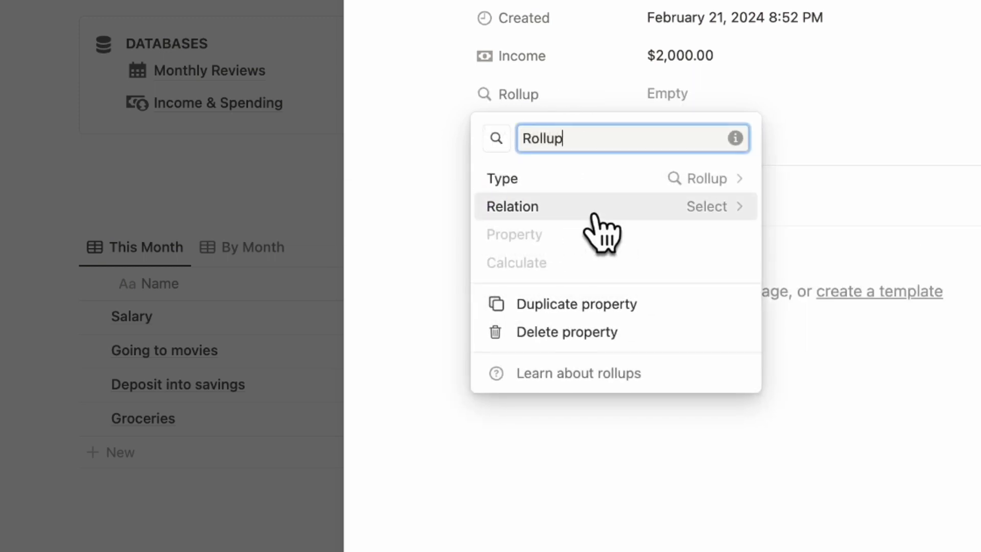
left_click(686, 202)
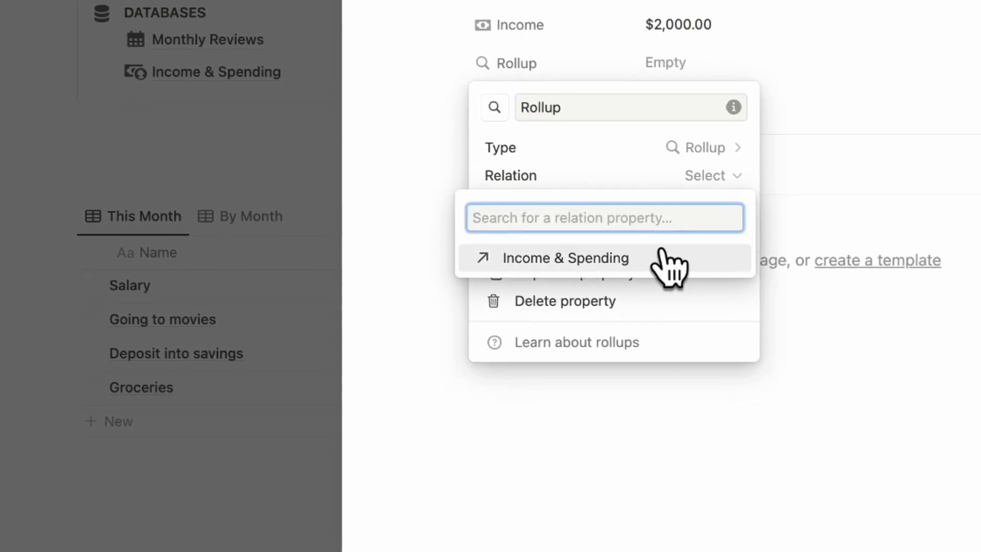
left_click(662, 247)
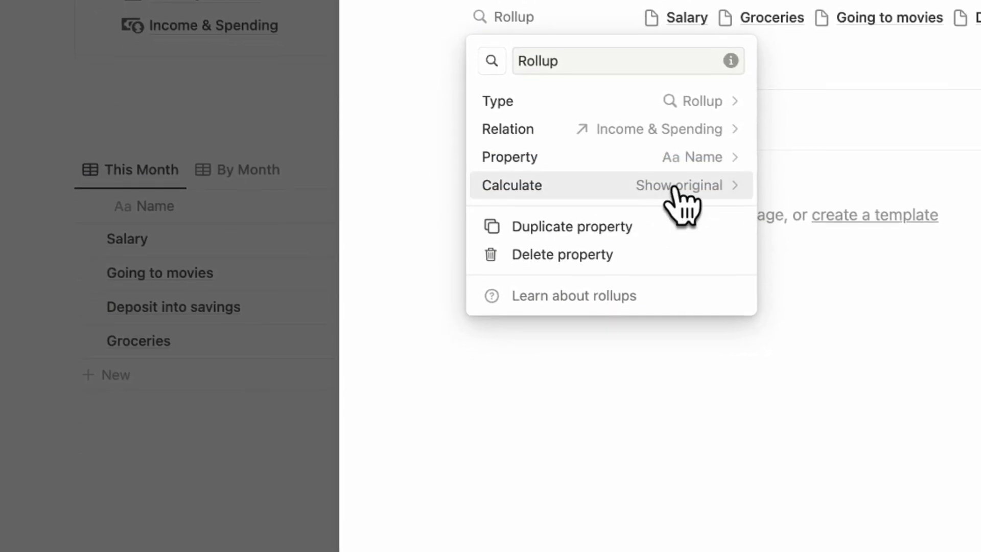
Step: Set the rollup to use the Amount property of Income & Spending and calculate its Sum
left_click(682, 197)
left_click(707, 145)
left_click(702, 141)
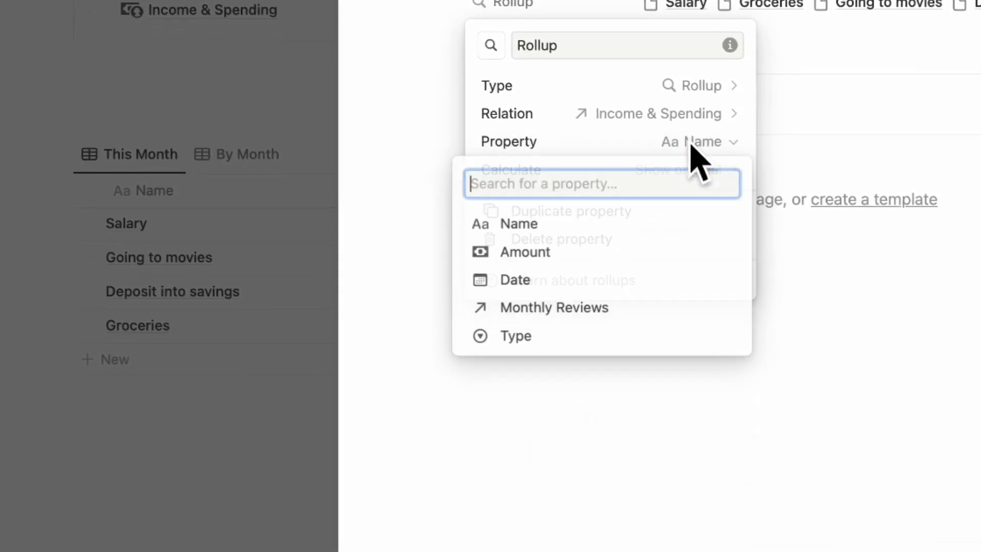
left_click(667, 252)
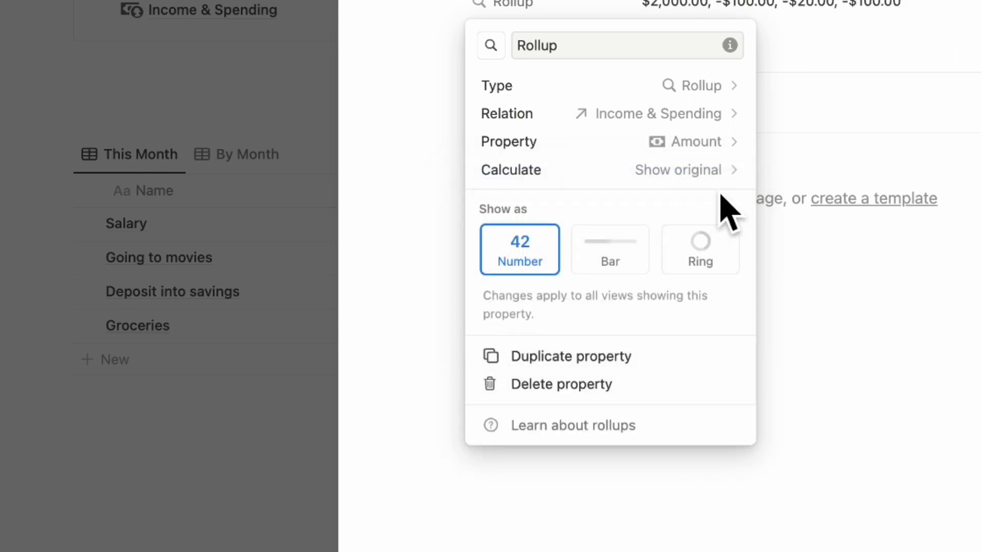
left_click(707, 172)
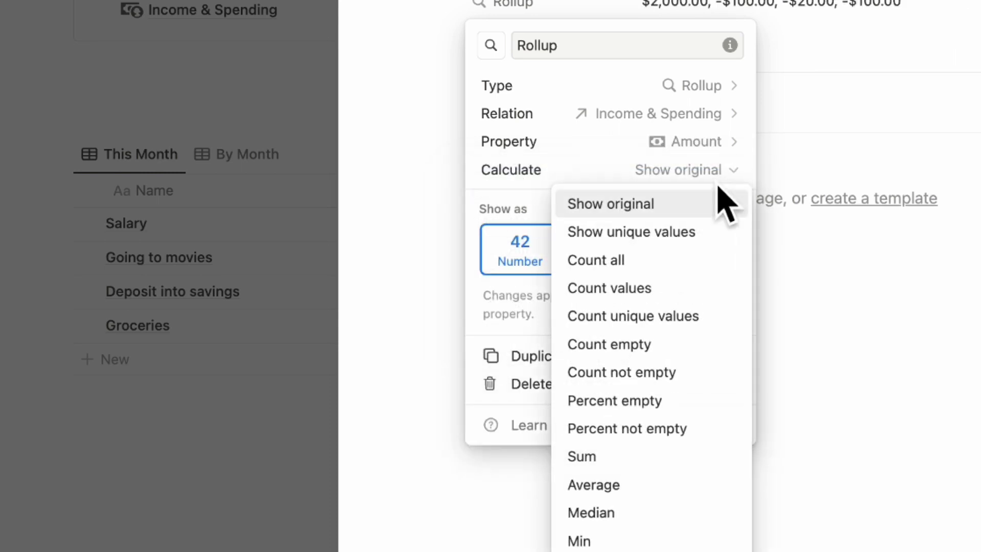
left_click(663, 460)
left_click(701, 9)
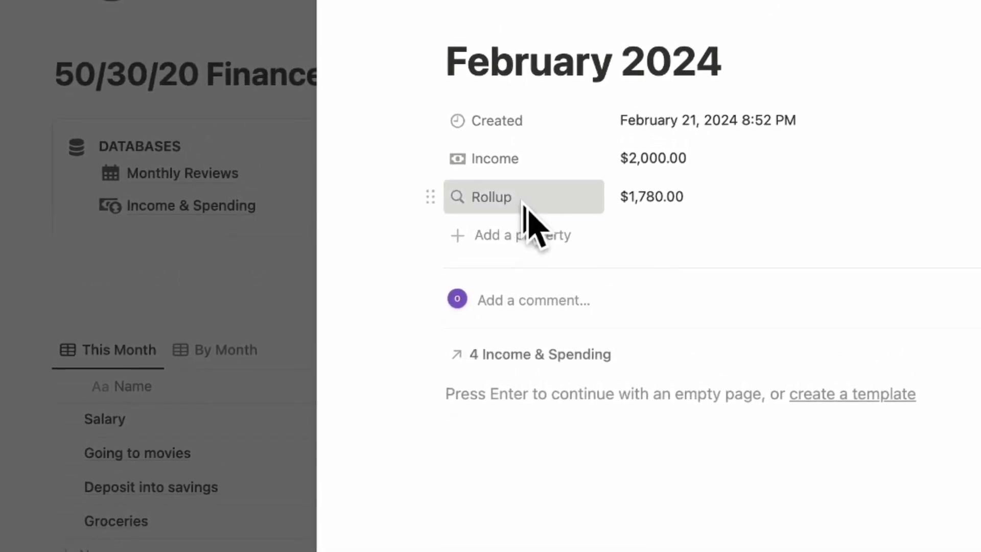
Step: Rename the rollup property Remaining and close the February 2024 page
left_click(526, 171)
left_click(554, 249)
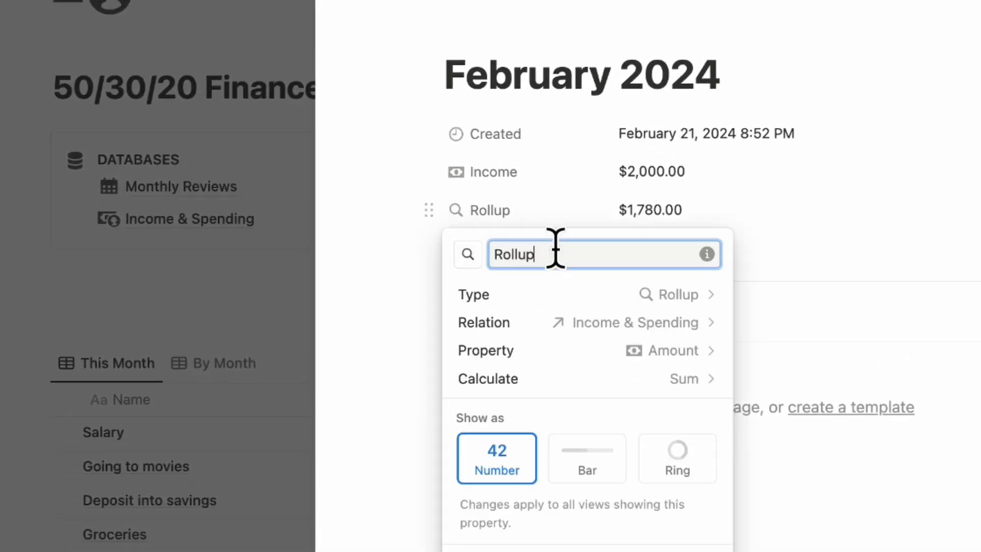
double_click(555, 248)
type("Remaining")
left_click(609, 220)
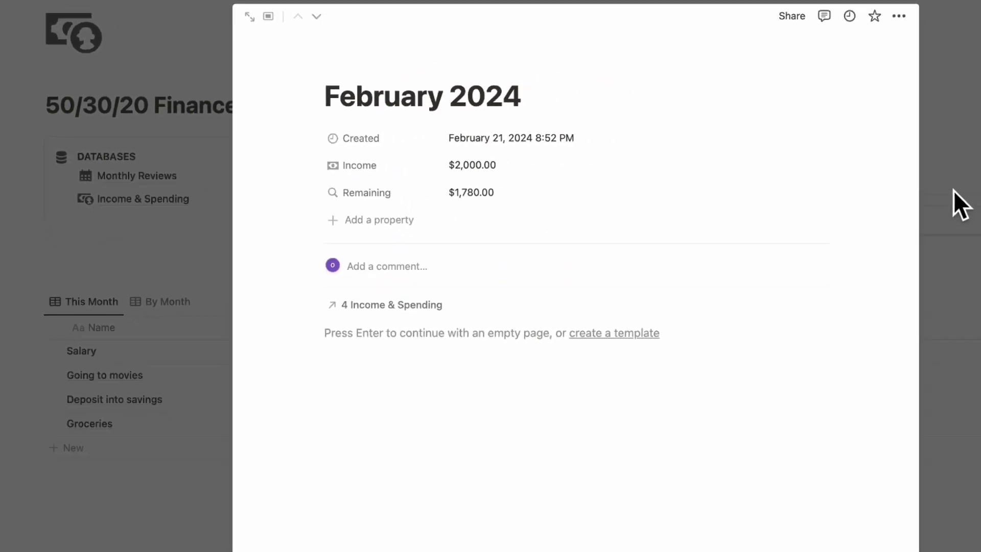
left_click(826, 167)
Step: Show the Income and Remaining properties on the Monthly Reviews gallery cards
left_click(882, 176)
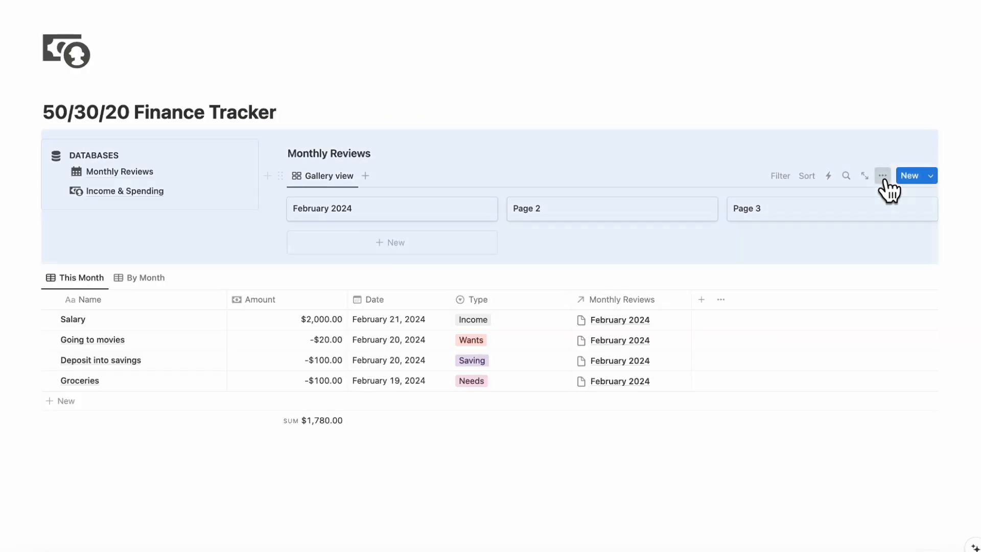
left_click(883, 291)
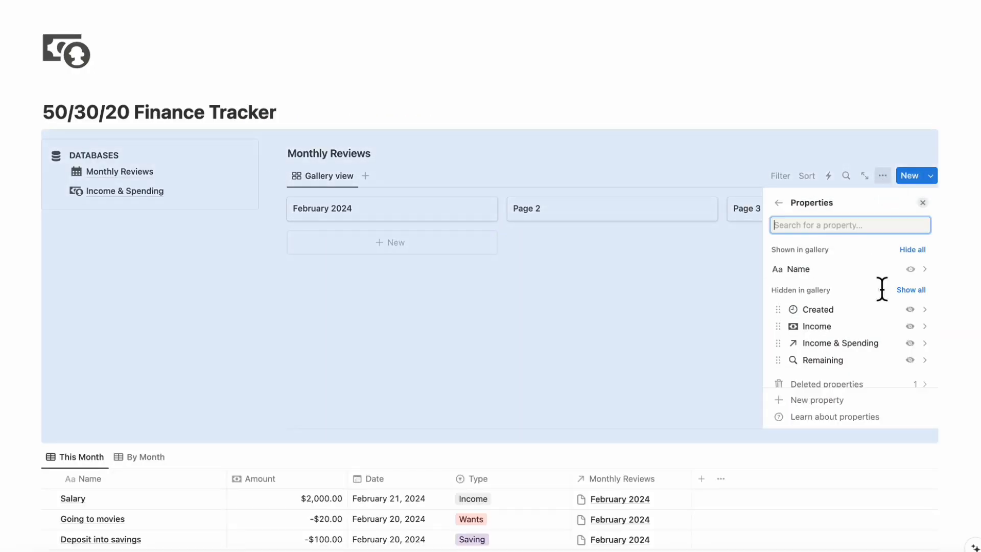
left_click(909, 326)
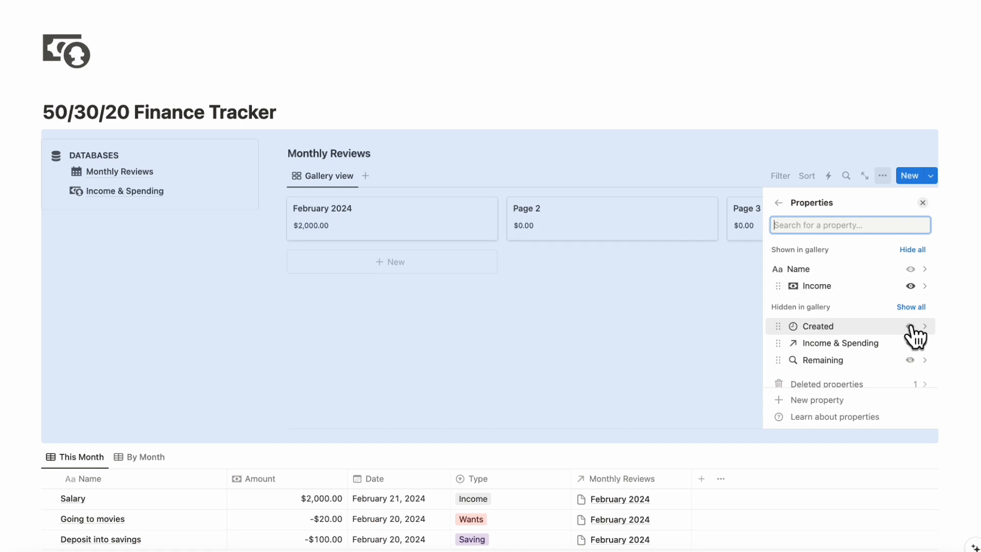
left_click(909, 359)
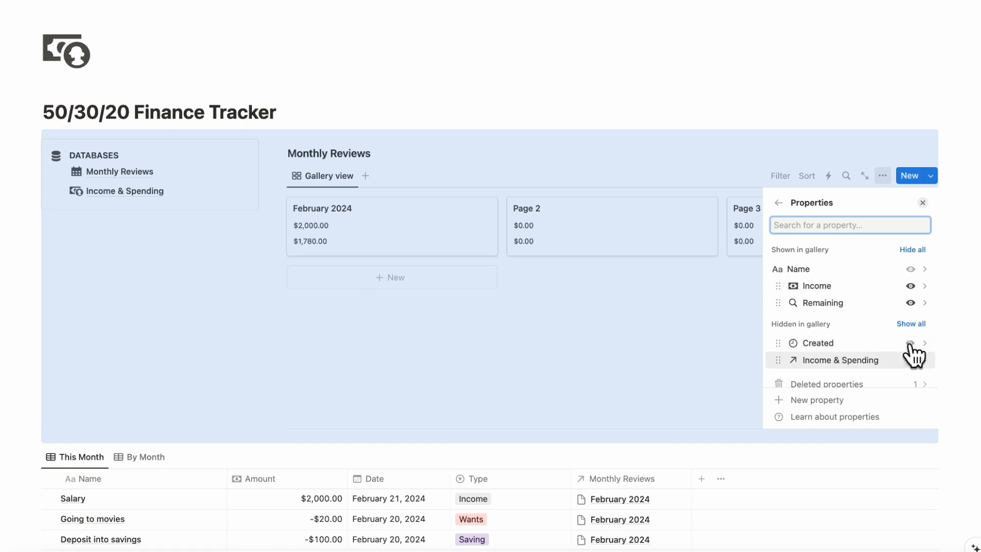
left_click(922, 203)
left_click(526, 160)
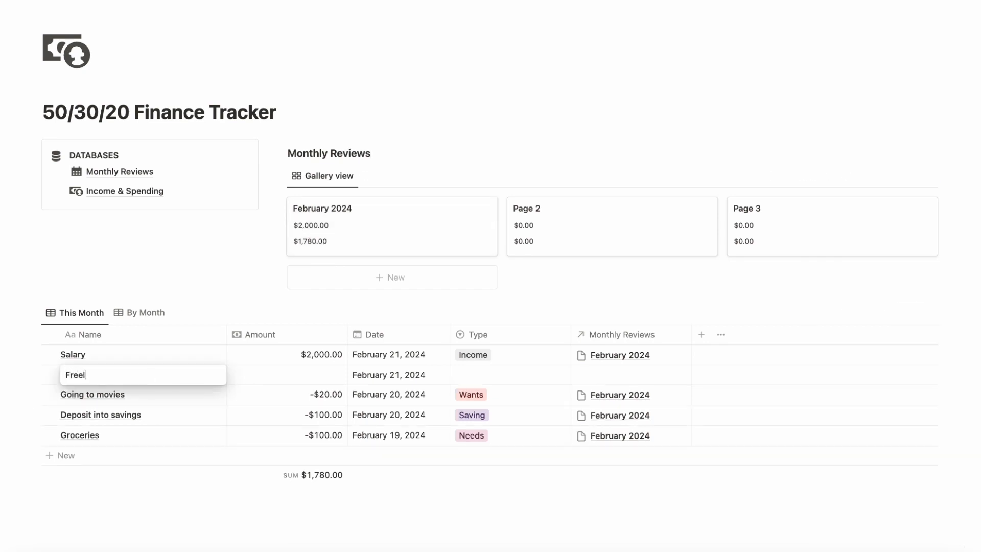
Step: Add a Freelance entry to the This Month table with amount 200, type Income, linked to the February 2024 monthly review
key("Return")
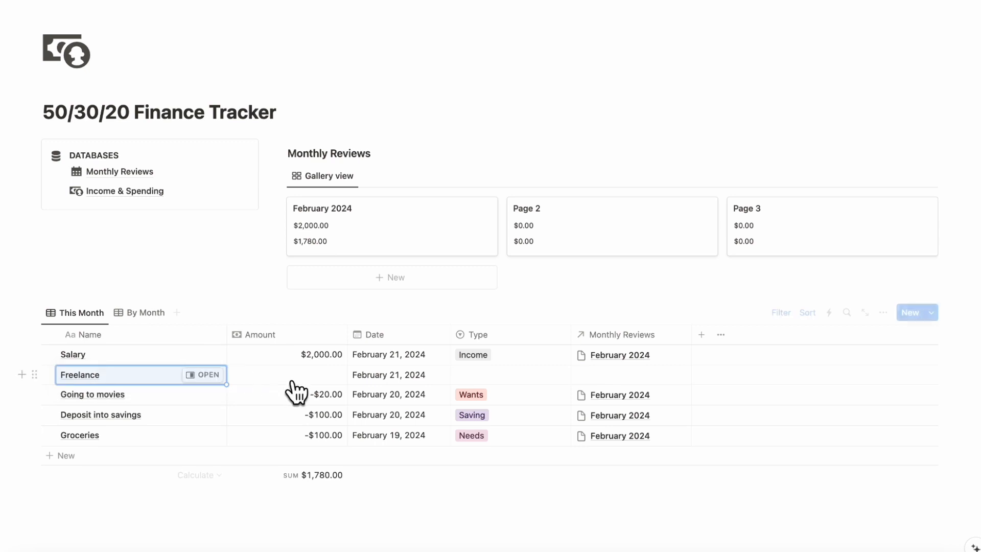
left_click(291, 377)
type("200")
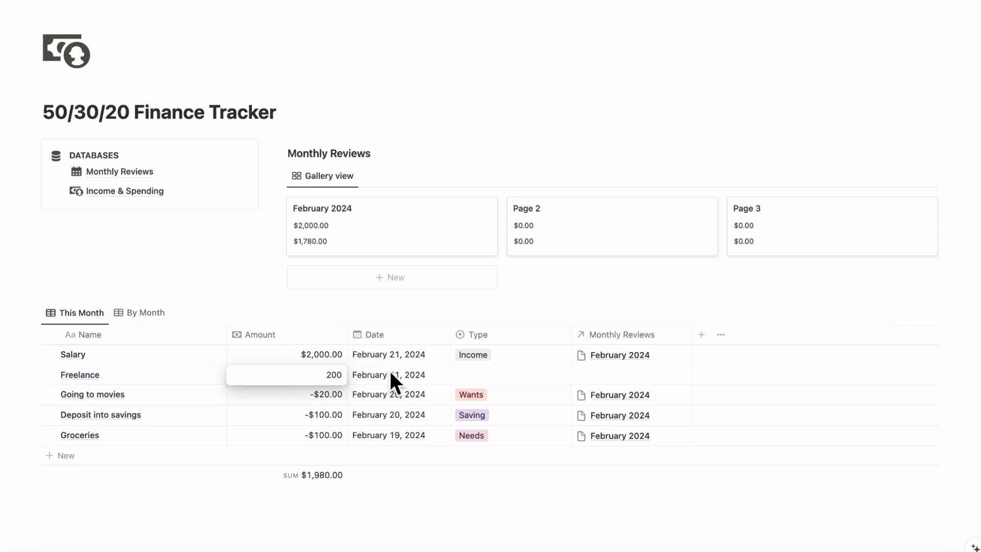
key("Return")
left_click(512, 375)
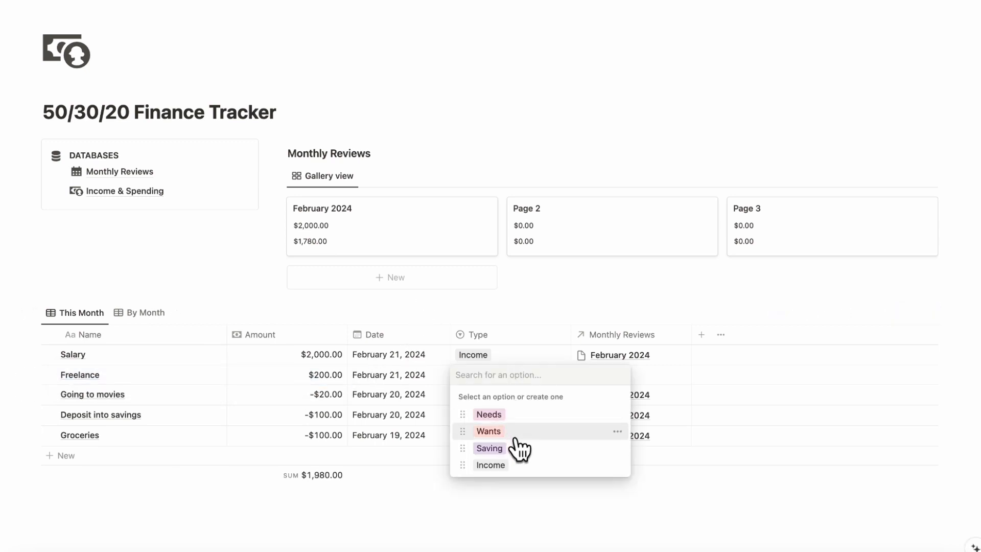
left_click(521, 466)
left_click(631, 376)
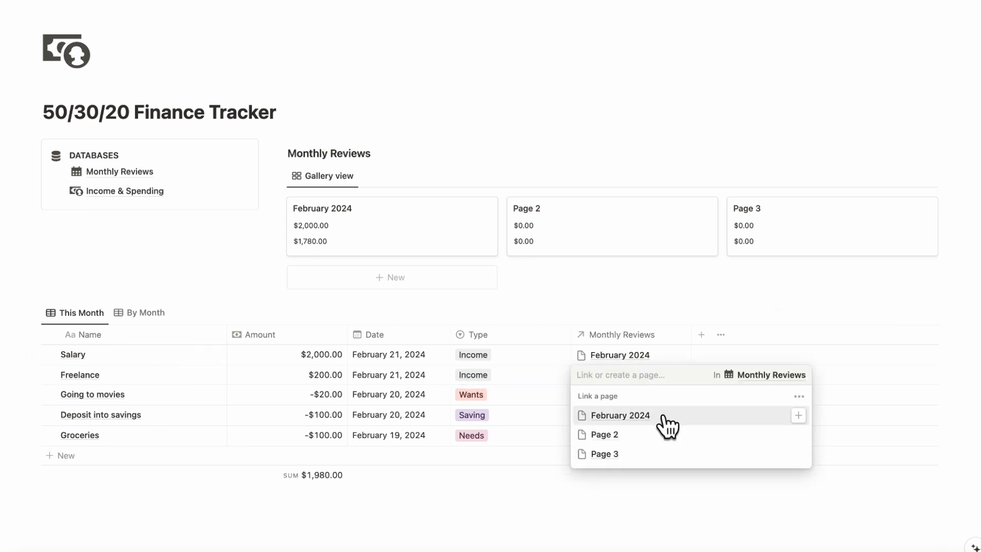
left_click(667, 424)
key("Escape")
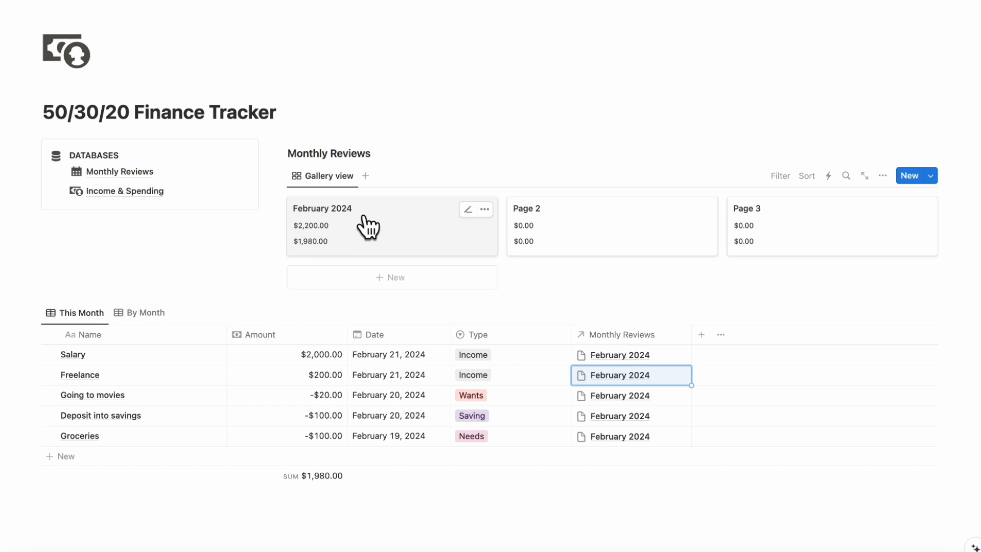
Step: Open the February 2024 monthly review and add a new Formula property to it
left_click(404, 238)
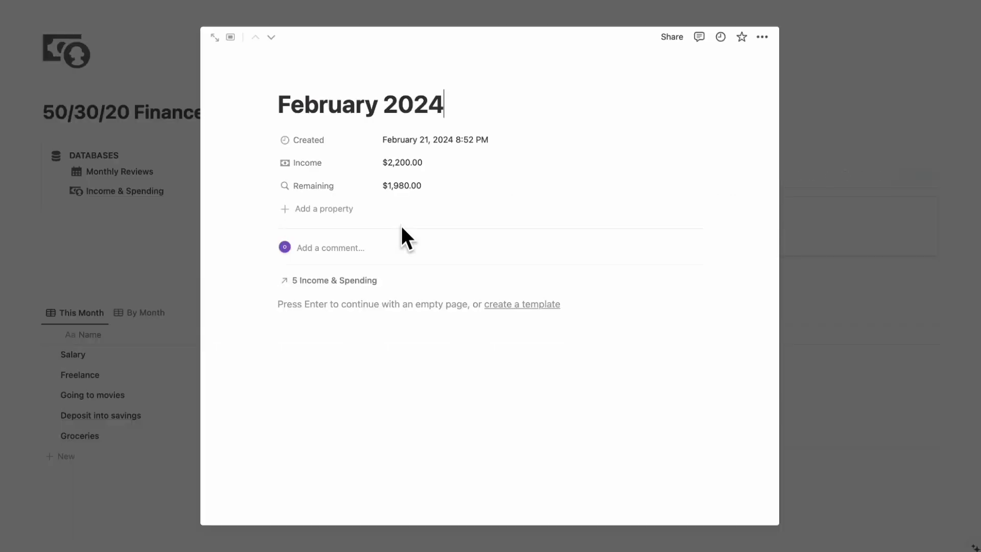
left_click(337, 217)
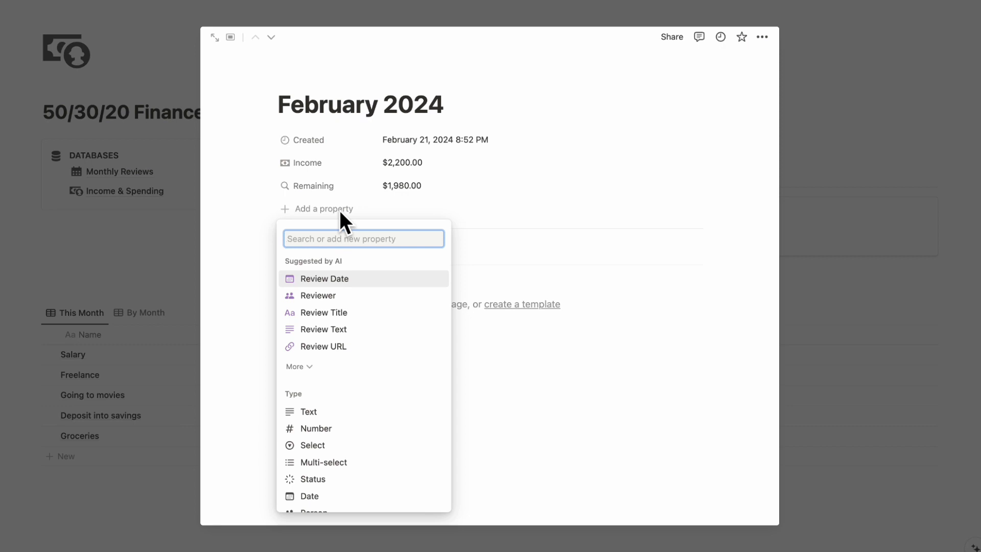
type("form")
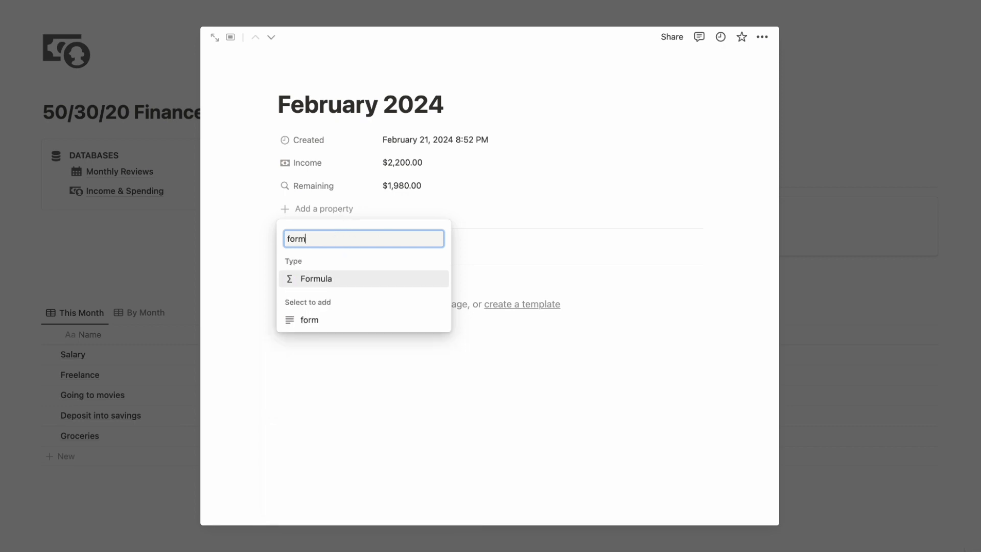
type("ula")
left_click(337, 279)
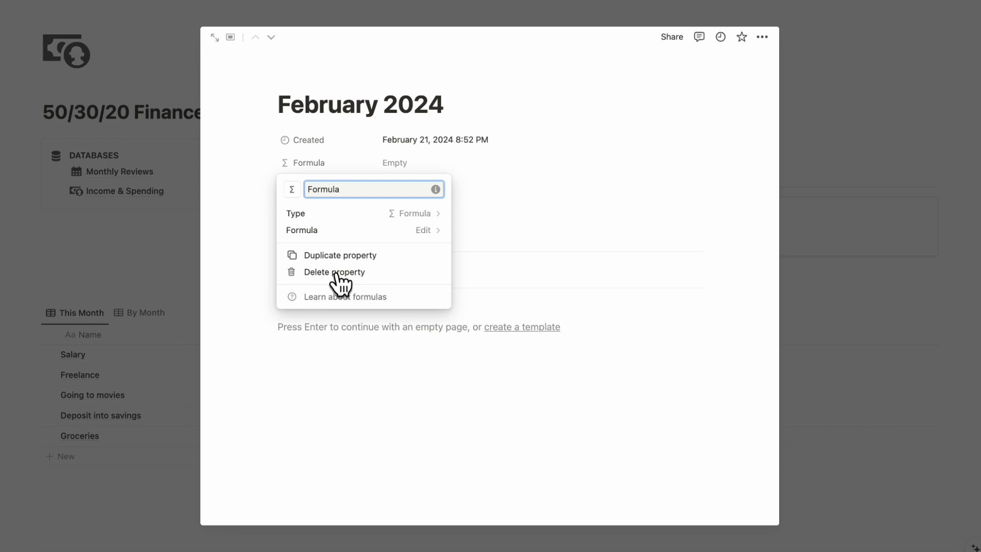
Step: Enter the formula abs(round((sum(Income & Spending.map(if(current.Type == "Needs",current.Amount, 0))))/sum(Income & Spending.map(if(current.Type == "Income", current.Amount, 0)))*100)/100)
left_click(344, 229)
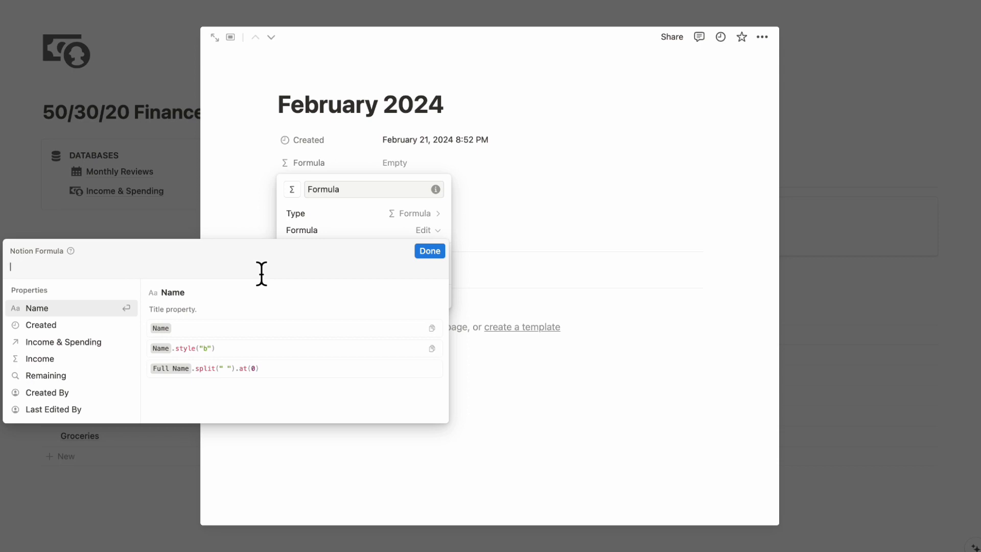
type("abs(round((sum(Income & Spending.map(if(current.Type == \"Needs\",current.Amount, 0))))/sum(Income & Spending.map(if(current.Type == \"Income\", current.Amount, 0)))*100)/100)")
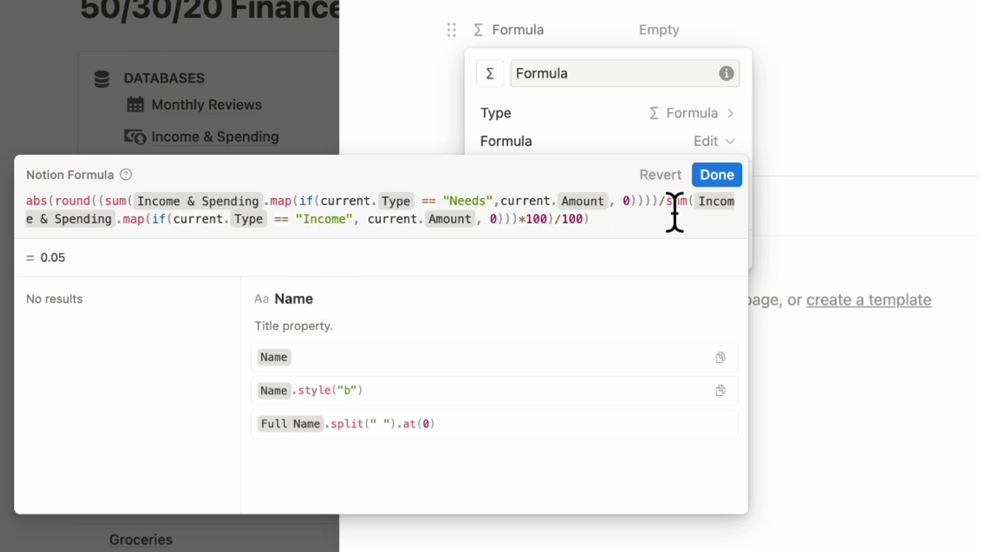
left_click_drag(667, 214, 526, 236)
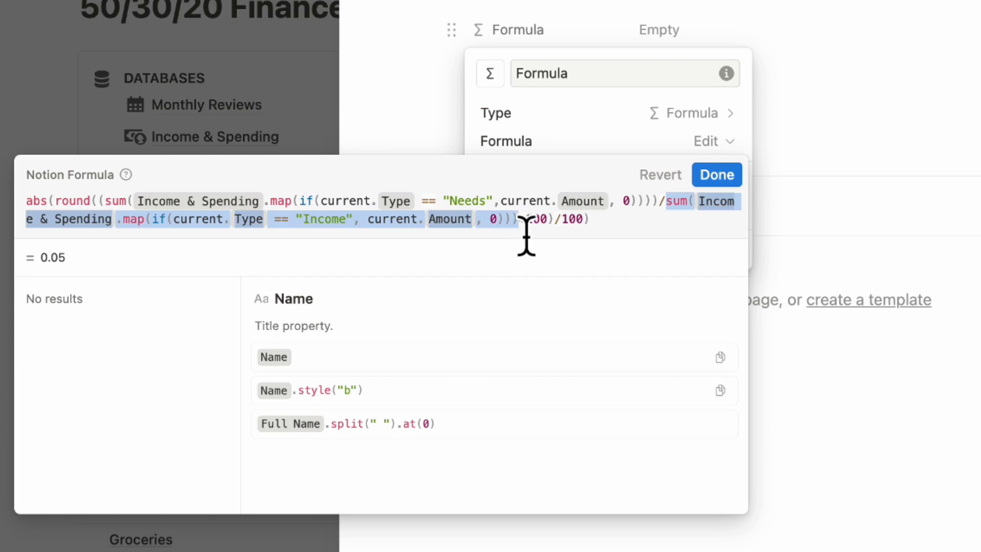
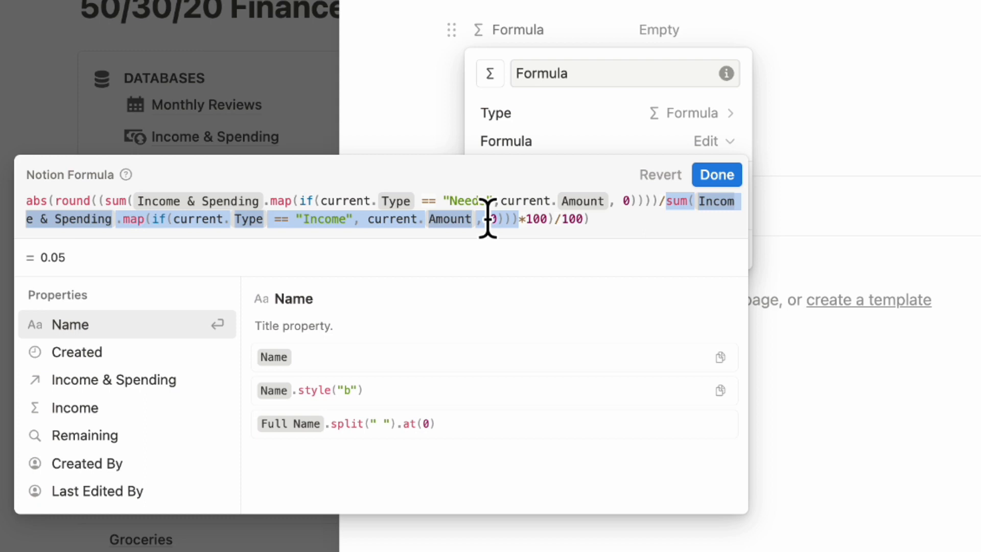
left_click(641, 240)
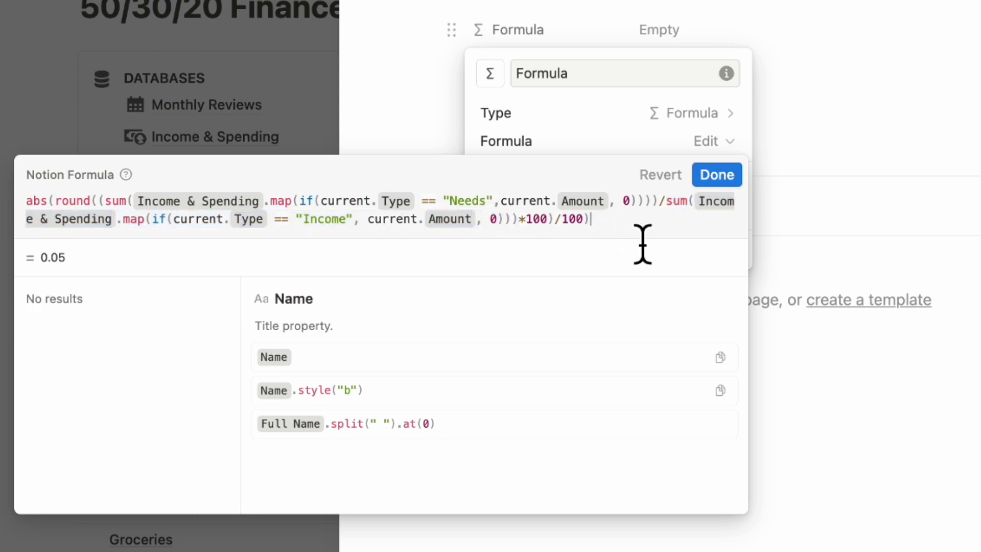
left_click(718, 177)
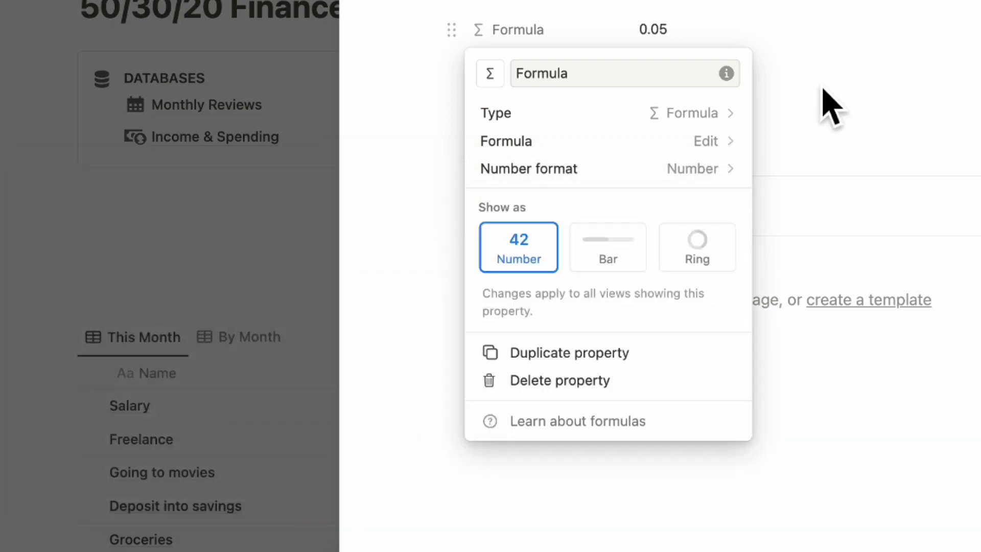
left_click(826, 60)
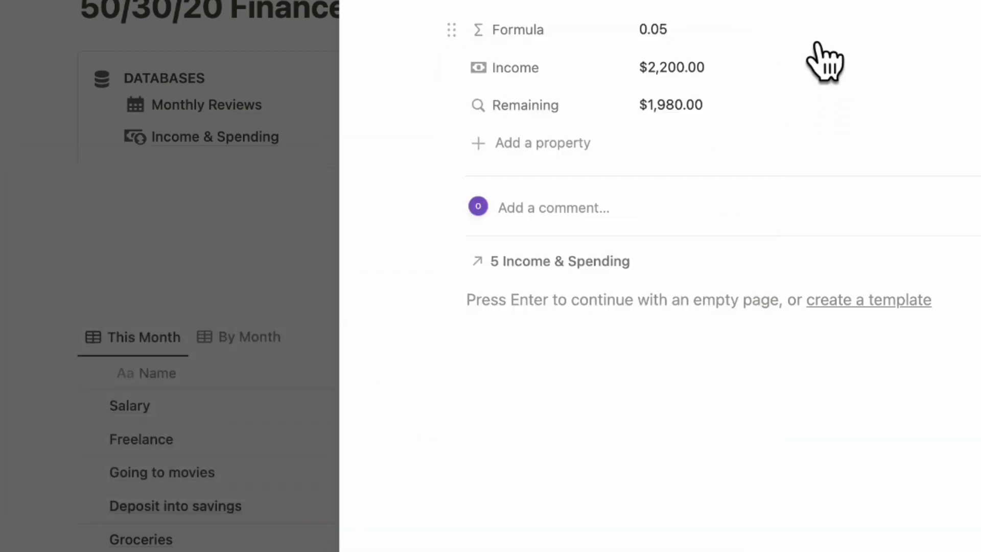
Step: Rename the new formula property on the February 2024 page Needs
left_click(564, 41)
left_click(561, 67)
key("super+a")
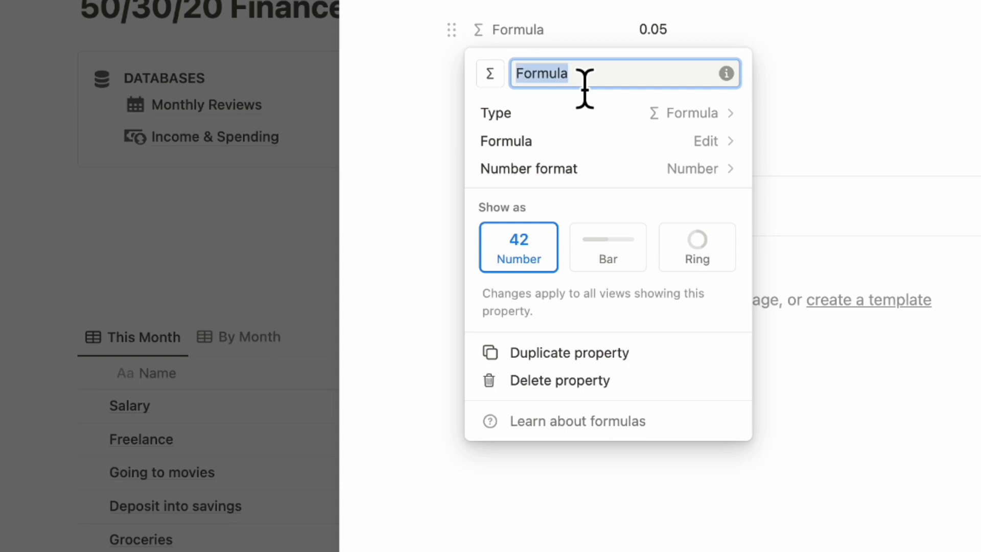
type("Needs")
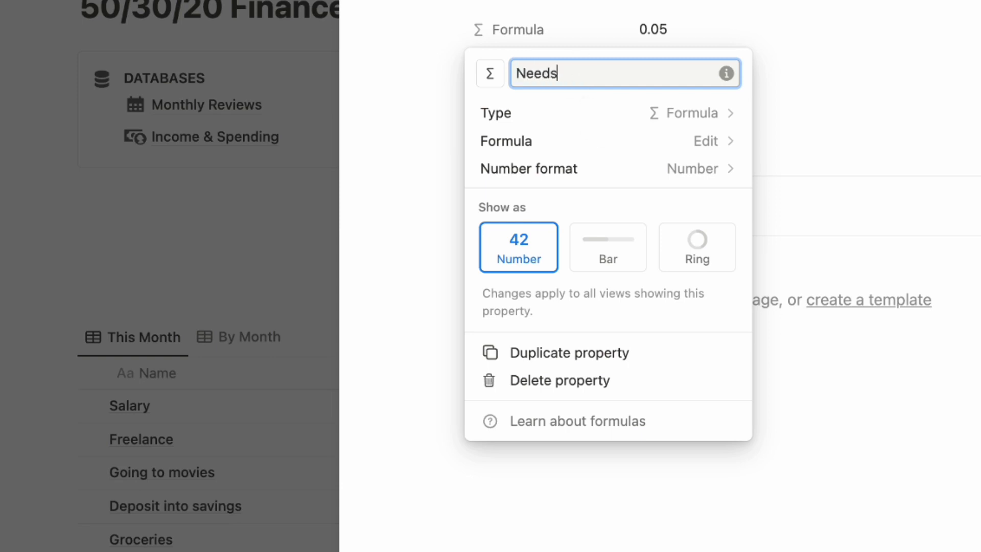
Step: Display the Needs property as a ring in Percent number format, with the banknote-and-coin icon
left_click(724, 258)
left_click(489, 73)
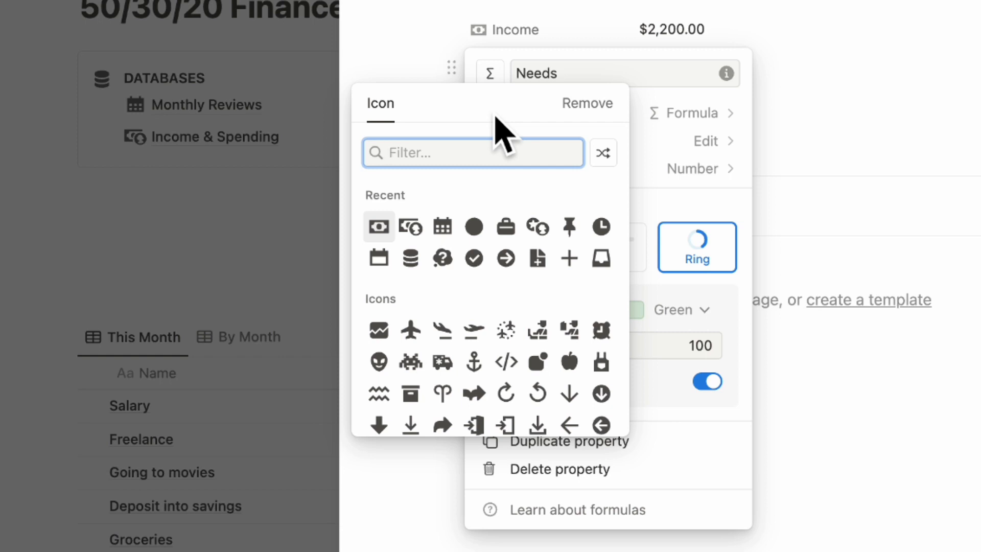
left_click(412, 228)
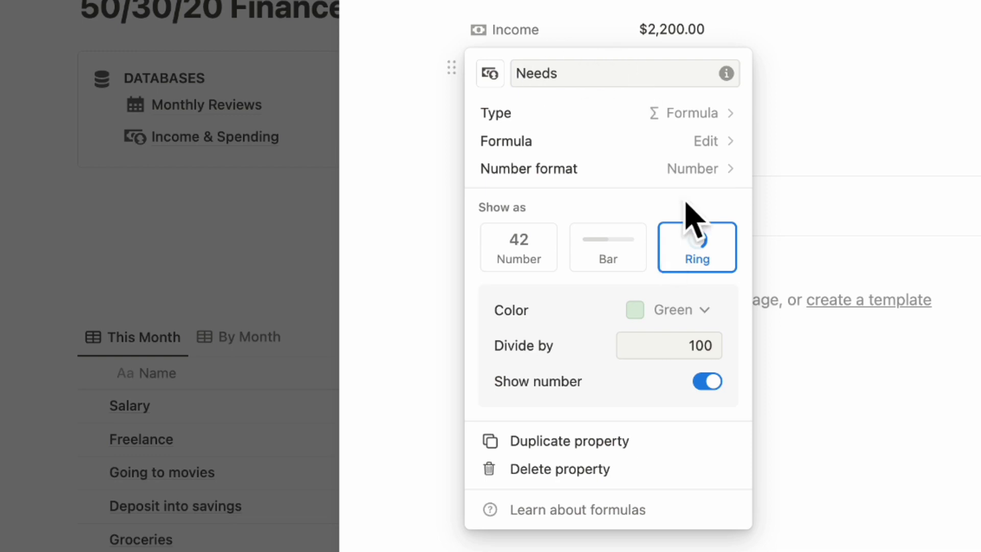
left_click(707, 171)
left_click(705, 134)
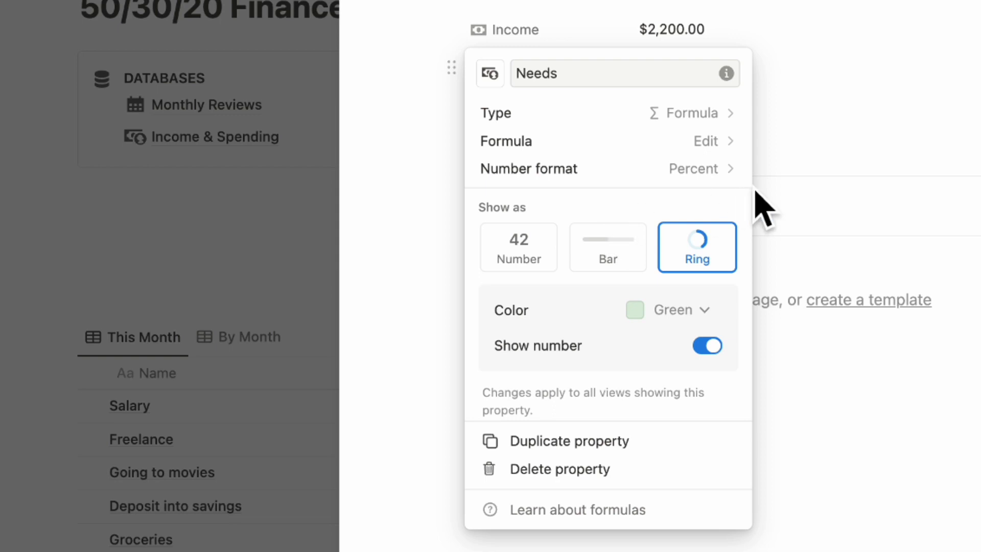
left_click(799, 122)
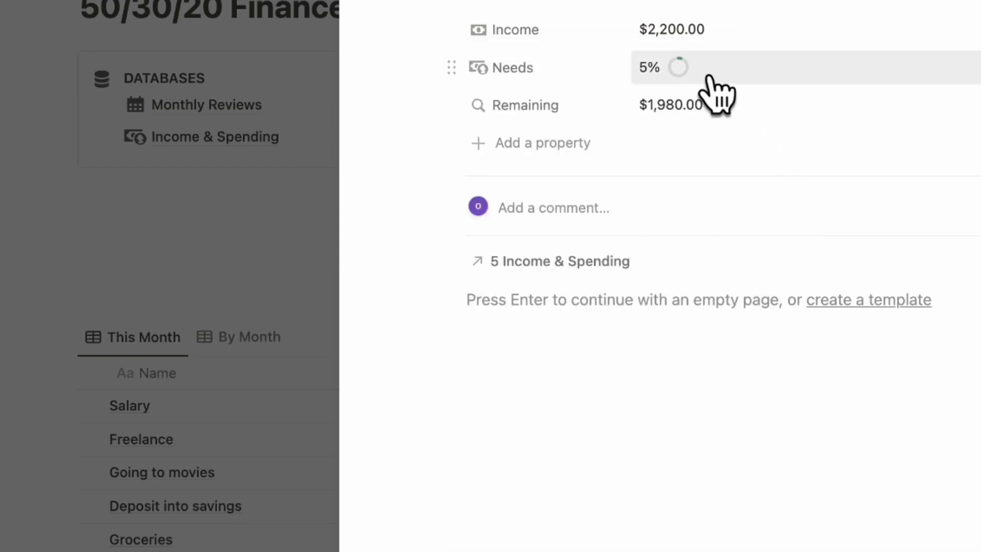
Step: Duplicate the Needs property on the February 2024 page twice
left_click(537, 77)
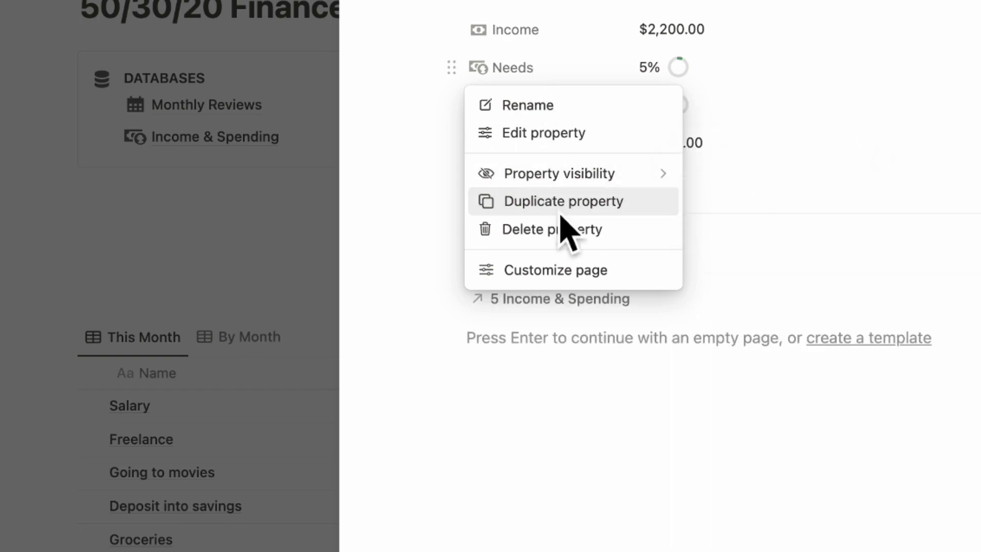
left_click(559, 205)
left_click(537, 108)
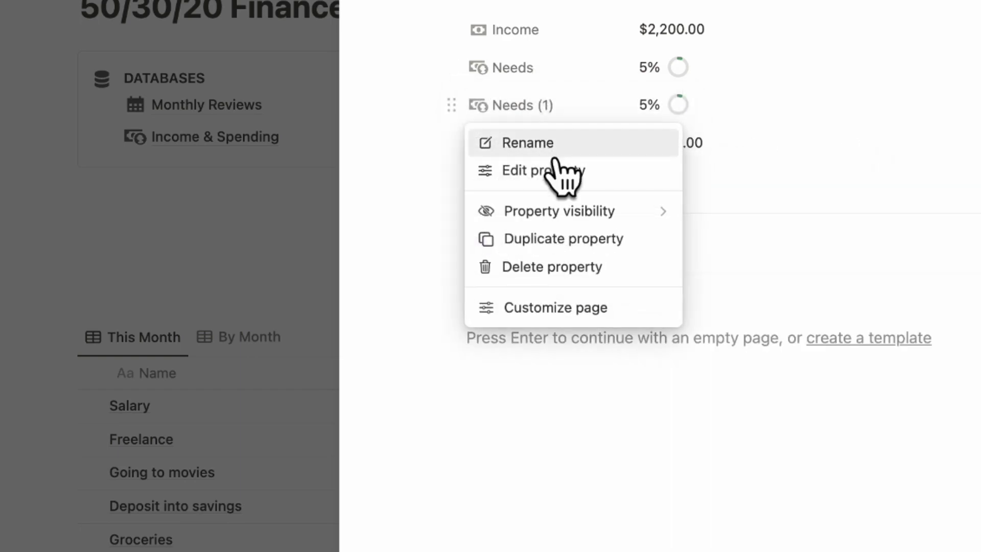
left_click(598, 239)
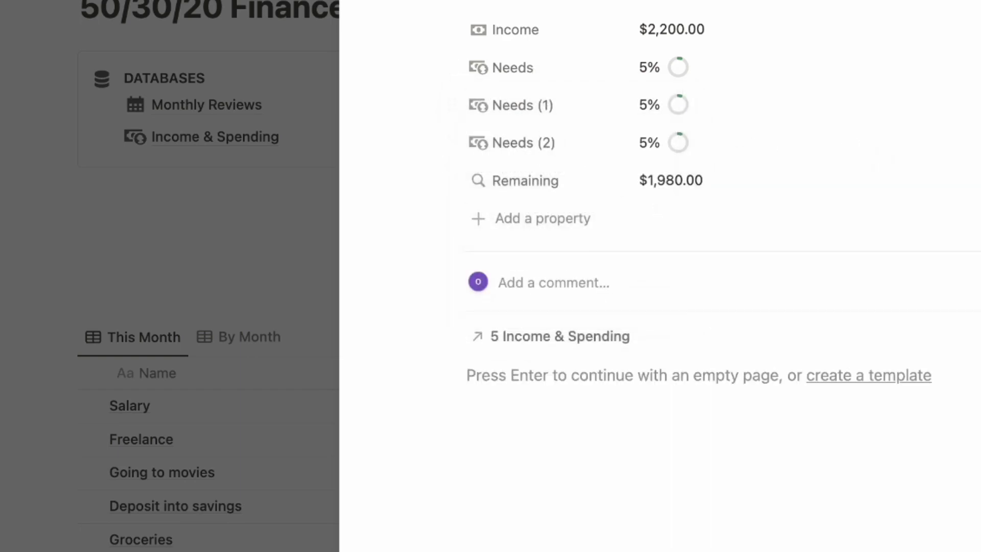
Step: Rename the first duplicate, Needs (1), as Wants
left_click(545, 113)
left_click(569, 145)
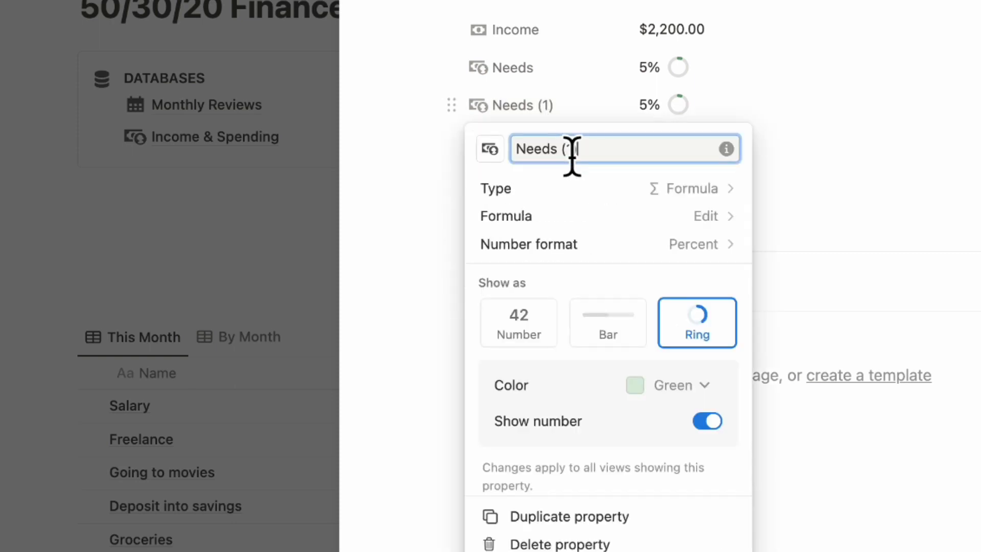
triple_click(571, 153)
type("Wants")
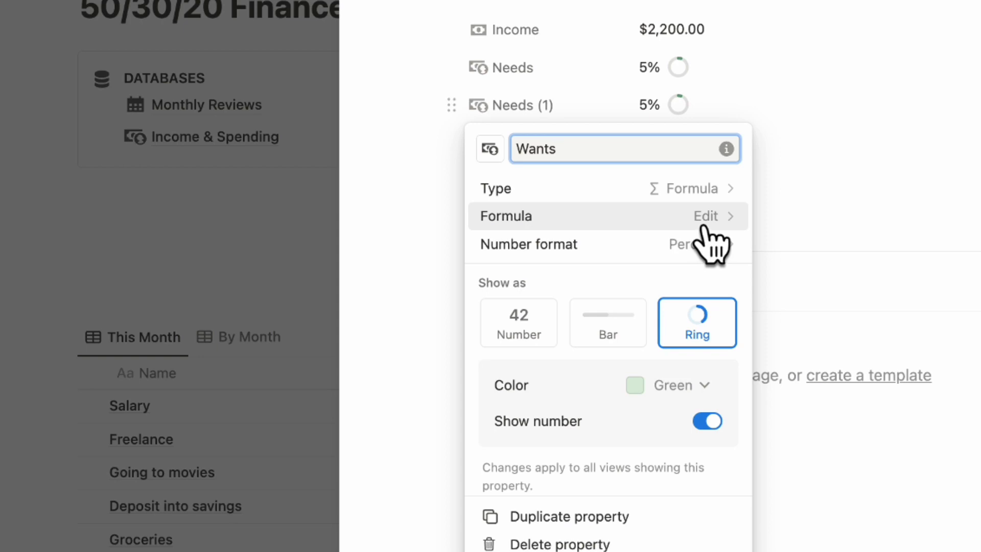
Step: Edit the Wants property's formula so its first condition matches the type "Wants" instead of "Needs"
left_click(670, 220)
left_click(671, 220)
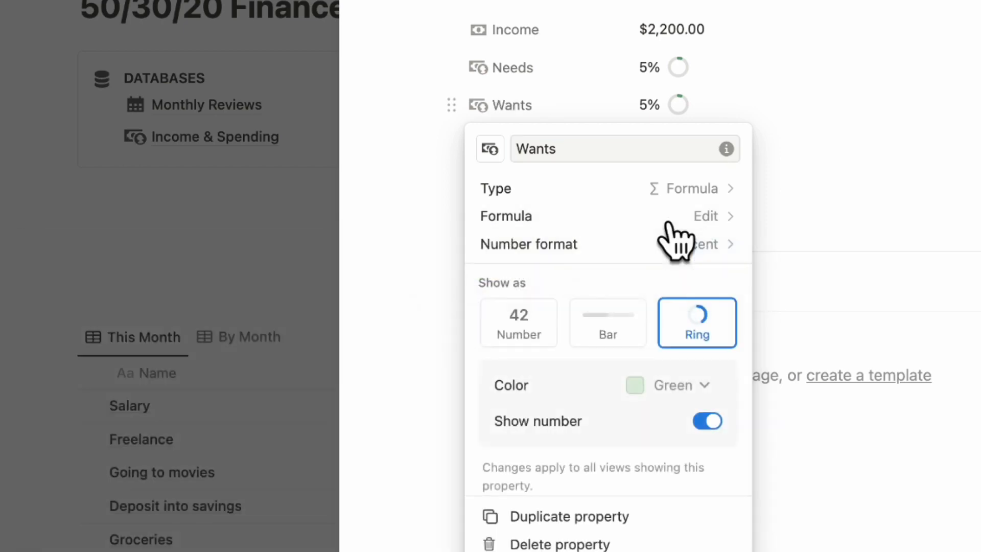
left_click(671, 220)
left_click(495, 290)
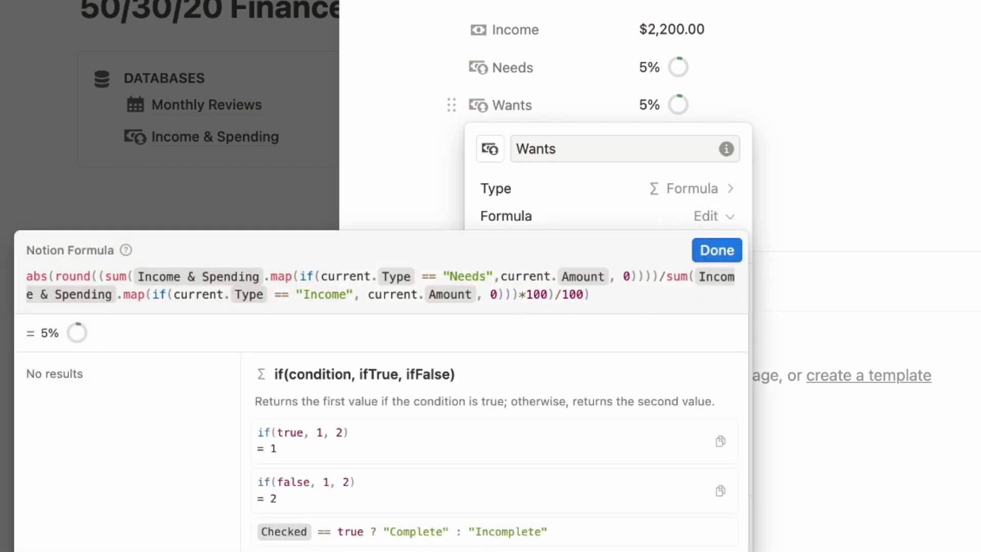
key("BackSpace")
key("BackSpace")
key("BackSpace")
key("BackSpace")
key("BackSpace")
type("Wants")
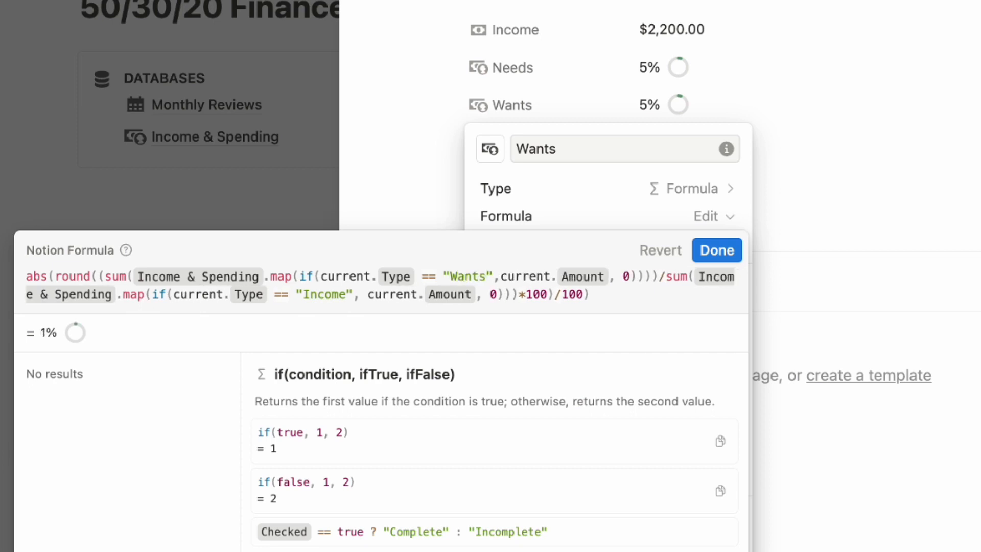
left_click(720, 254)
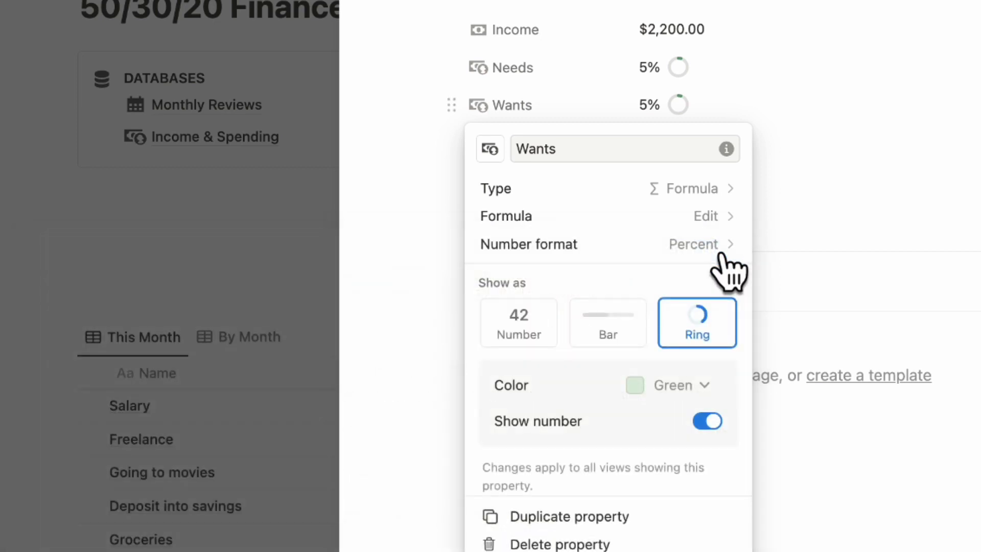
left_click(798, 105)
Step: Rename the remaining duplicate, Needs (2), as Saving
left_click(551, 156)
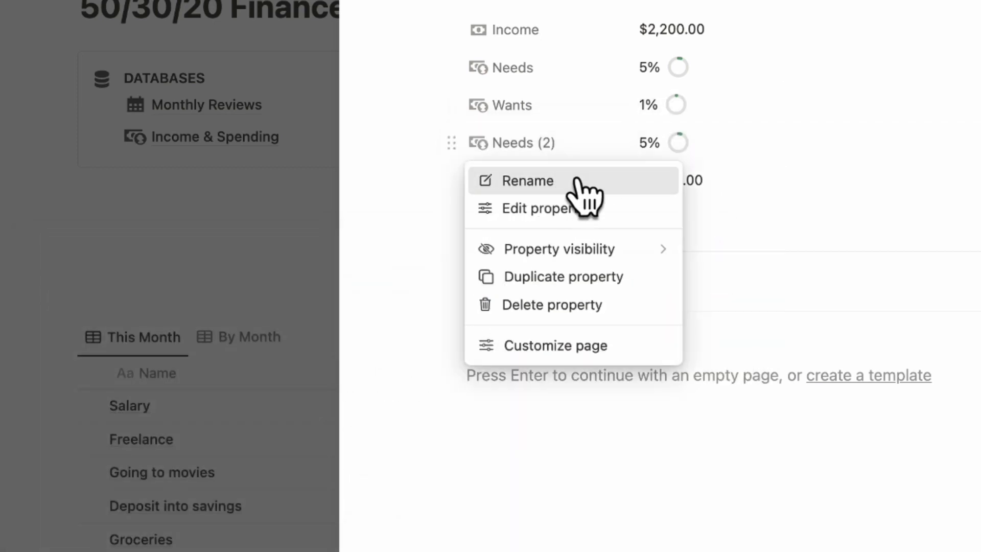
left_click(577, 184)
key("super+a")
key("BackSpace")
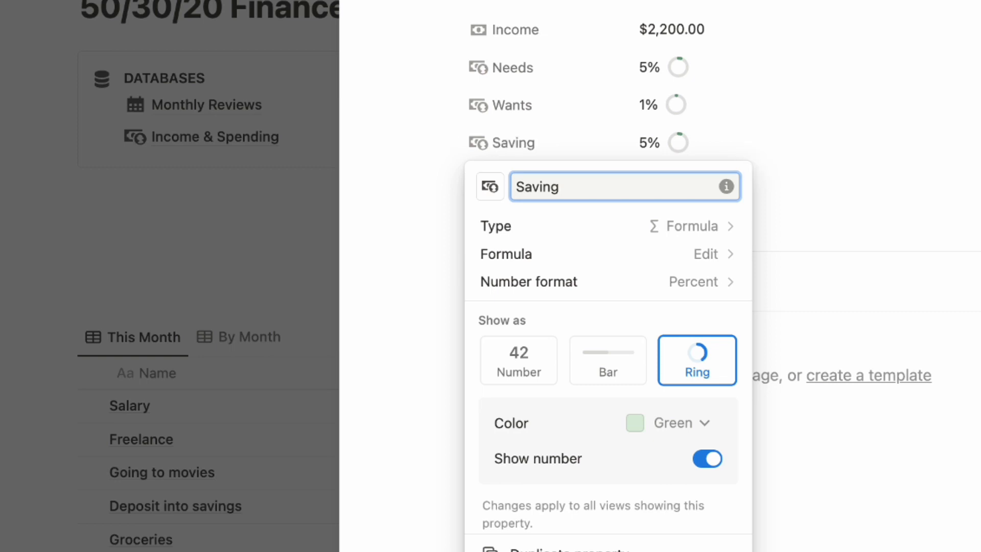
Step: Edit the Saving property's formula so its first condition matches the type "Saving" instead of "Needs"
left_click(715, 255)
left_click(492, 314)
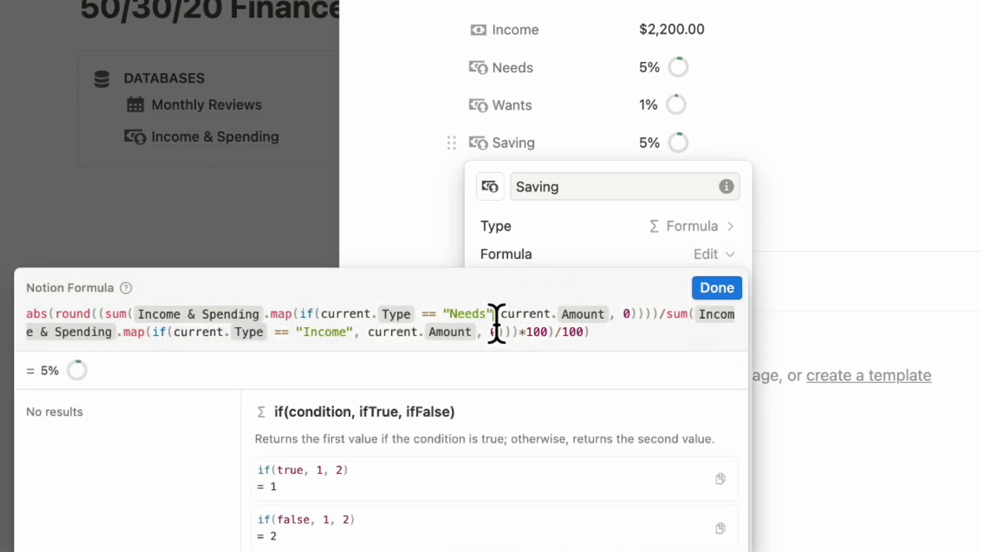
key("BackSpace")
key("BackSpace")
key("BackSpace")
key("BackSpace")
key("BackSpace")
type("Saving")
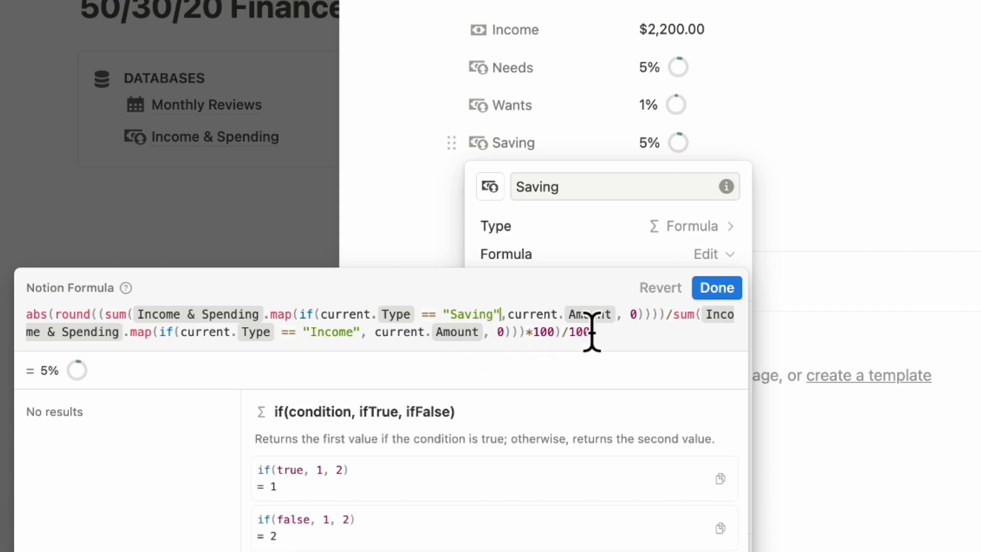
left_click(716, 289)
left_click(842, 148)
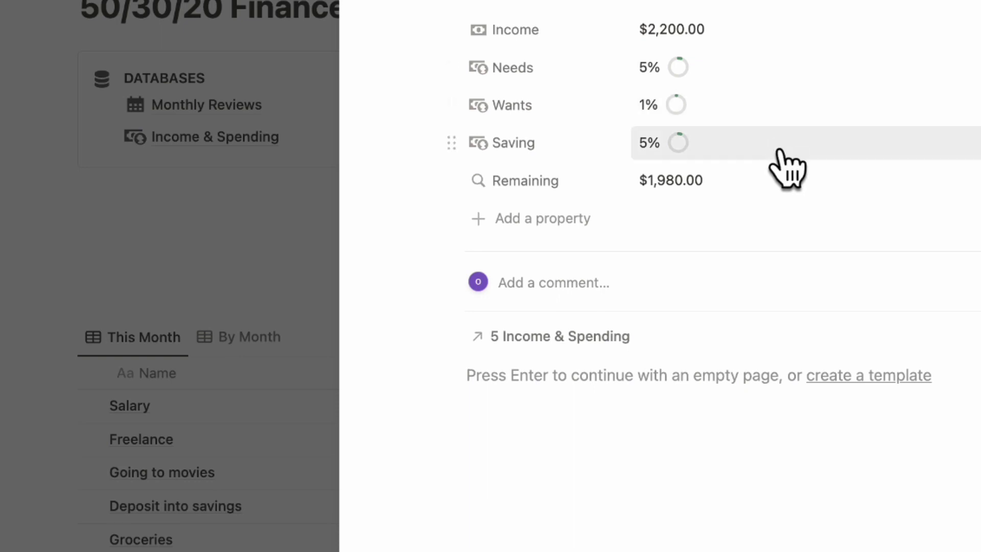
Step: Move the Income property directly below Saving on the February 2024 page and close the page
left_click_drag(567, 39, 540, 175)
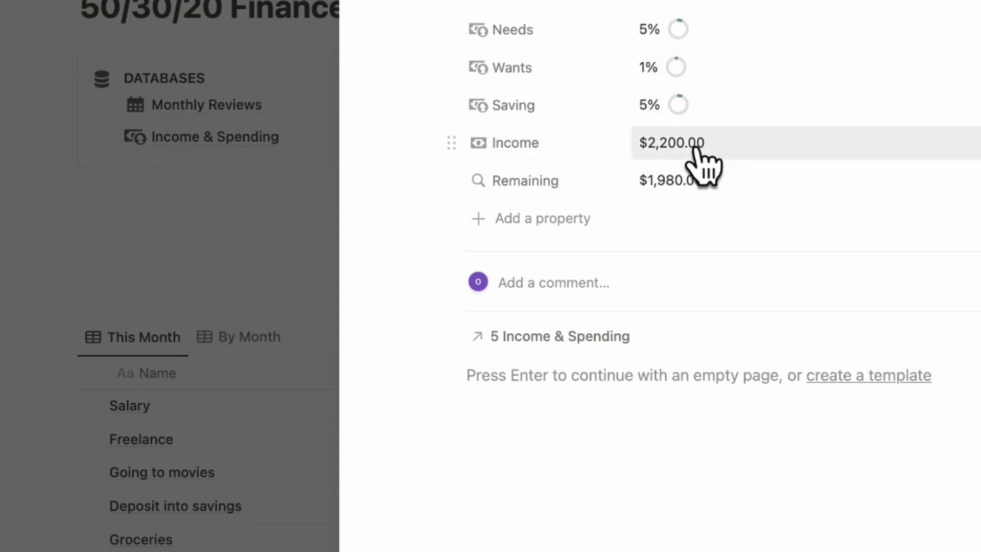
left_click(855, 207)
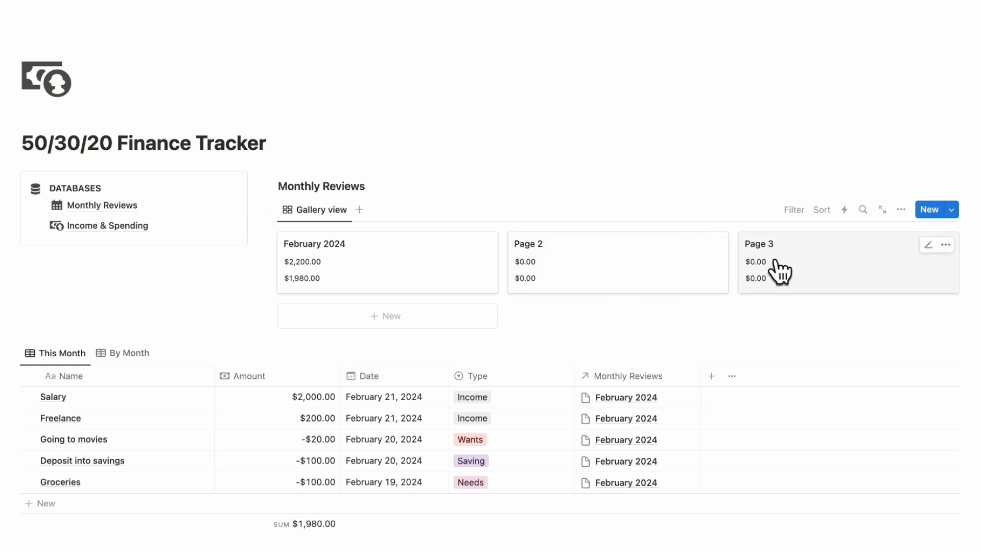
Step: Show the Needs, Saving and Wants properties on the Monthly Reviews gallery cards
left_click(901, 209)
left_click(900, 328)
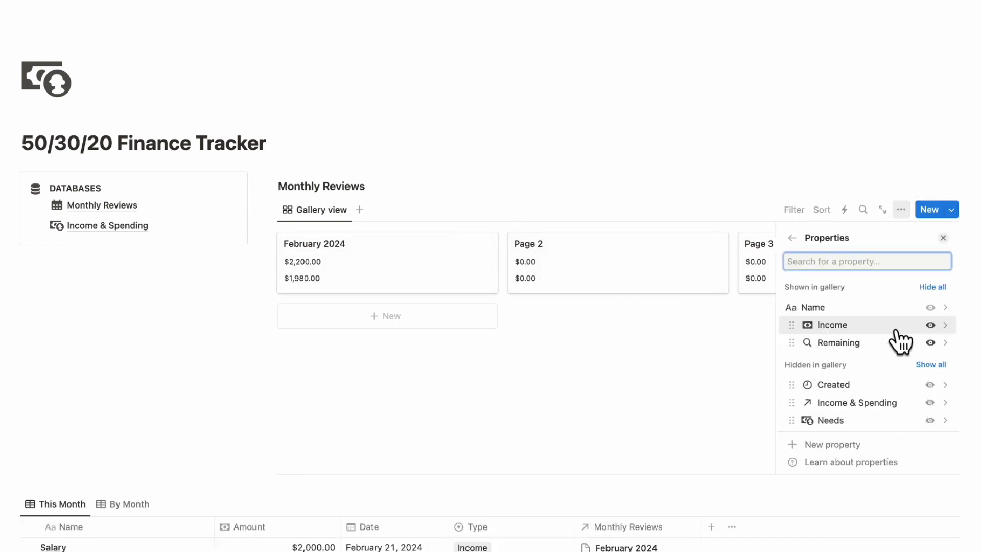
scroll(926, 385, "down", 3)
left_click(928, 357)
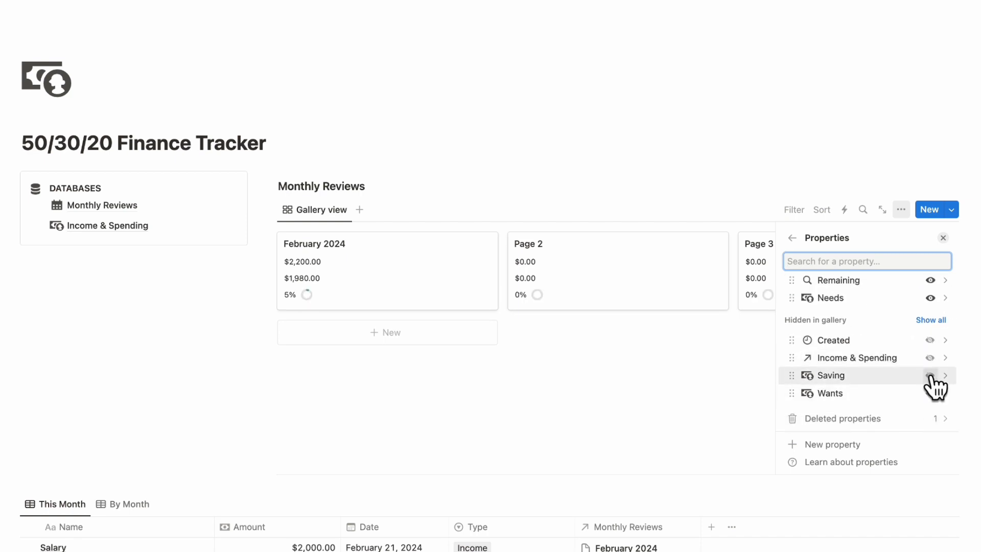
left_click(930, 376)
left_click(930, 393)
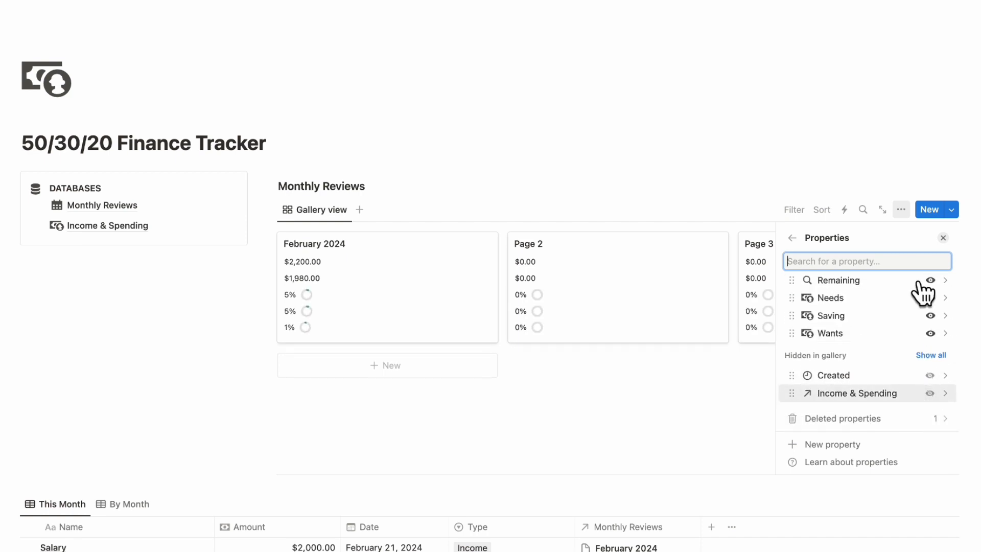
Step: Reorder the gallery card properties so that Income and Remaining come after Needs, Saving and Wants
scroll(871, 379, "up", 3)
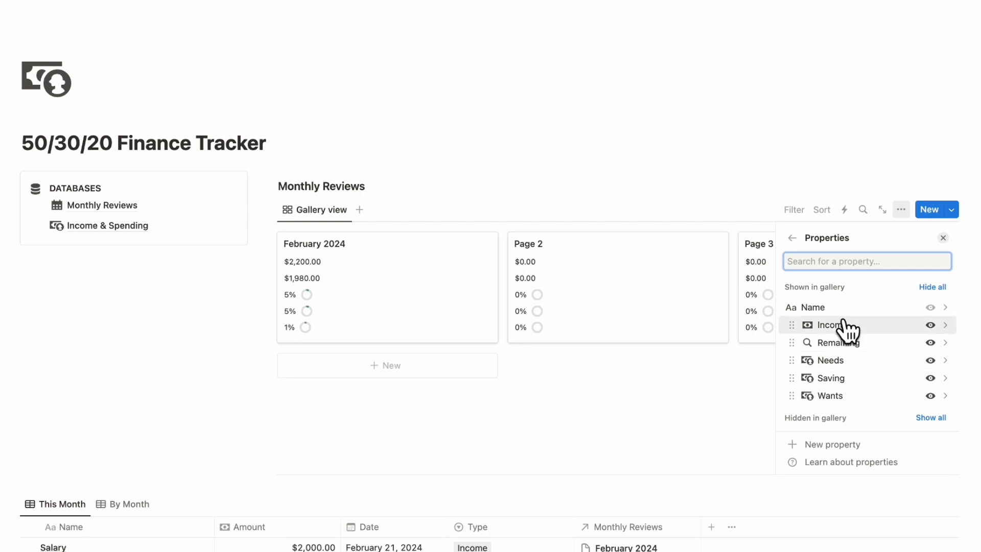
left_click_drag(843, 327, 847, 393)
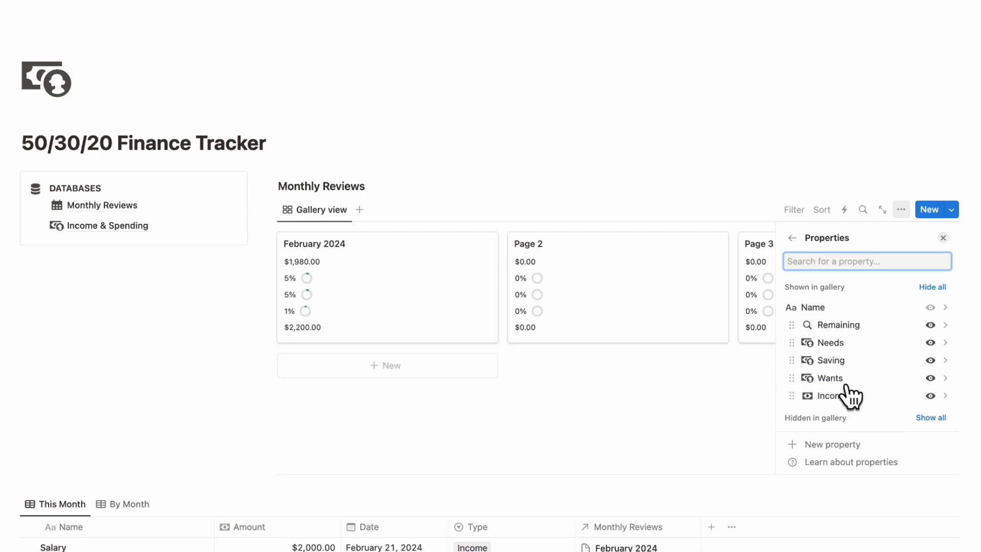
left_click_drag(846, 327, 849, 406)
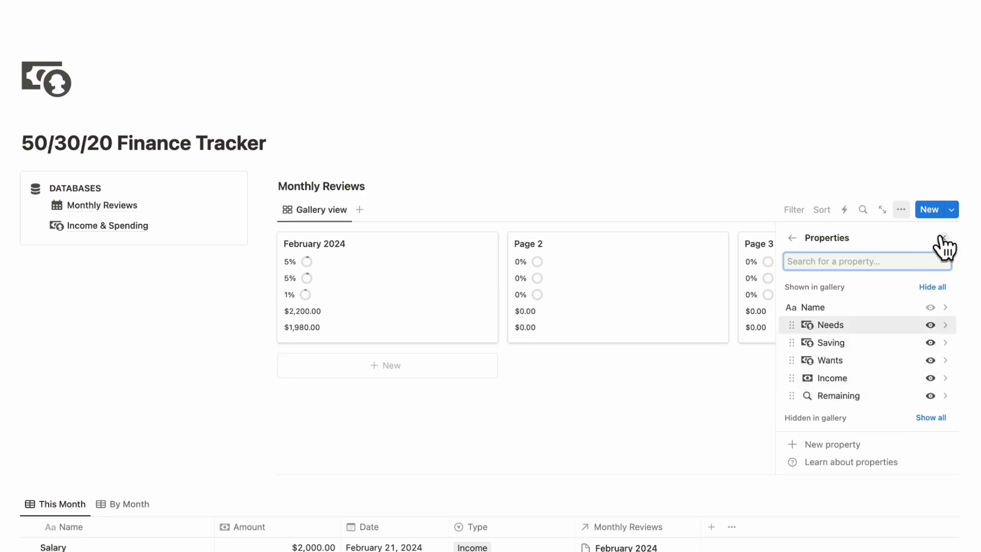
left_click(943, 238)
Step: Set the Salary entry's amount to 1000 and delete the Freelance entry from the This Month table
scroll(663, 372, "down", 5)
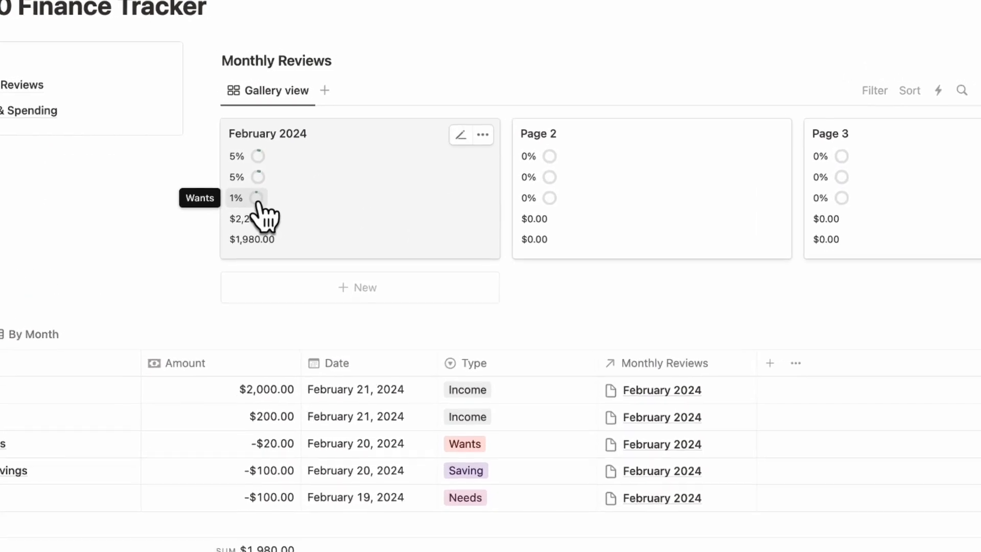
left_click(239, 434)
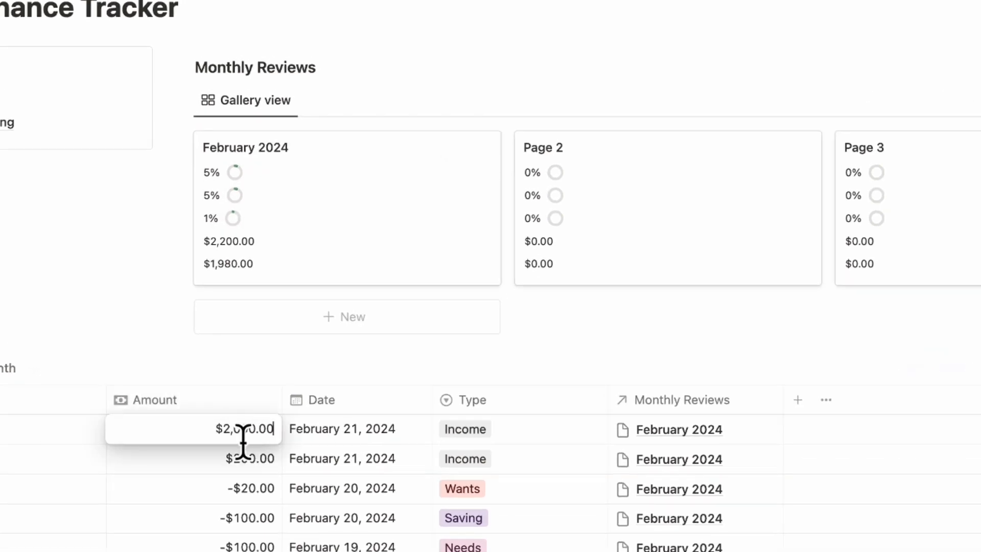
triple_click(243, 439)
type("1000")
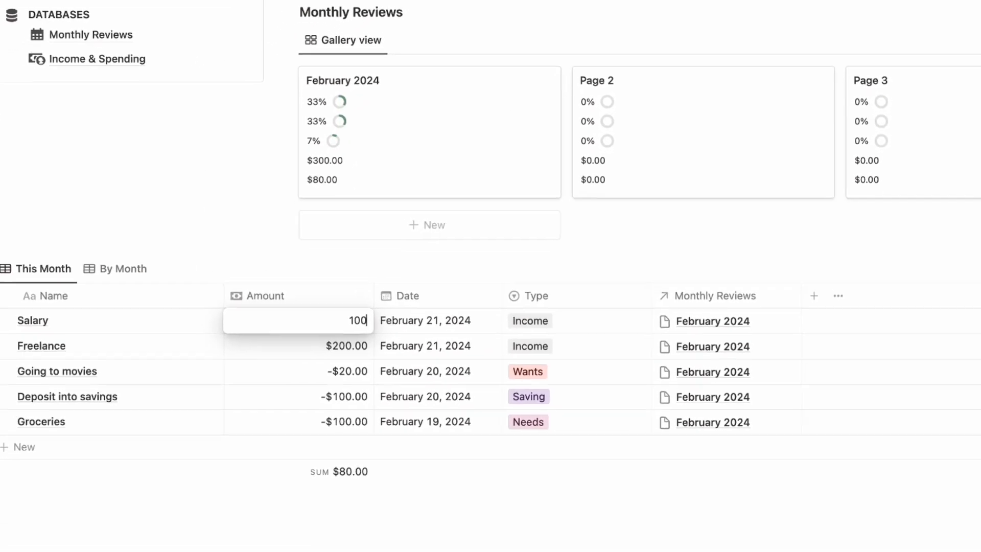
key("Return")
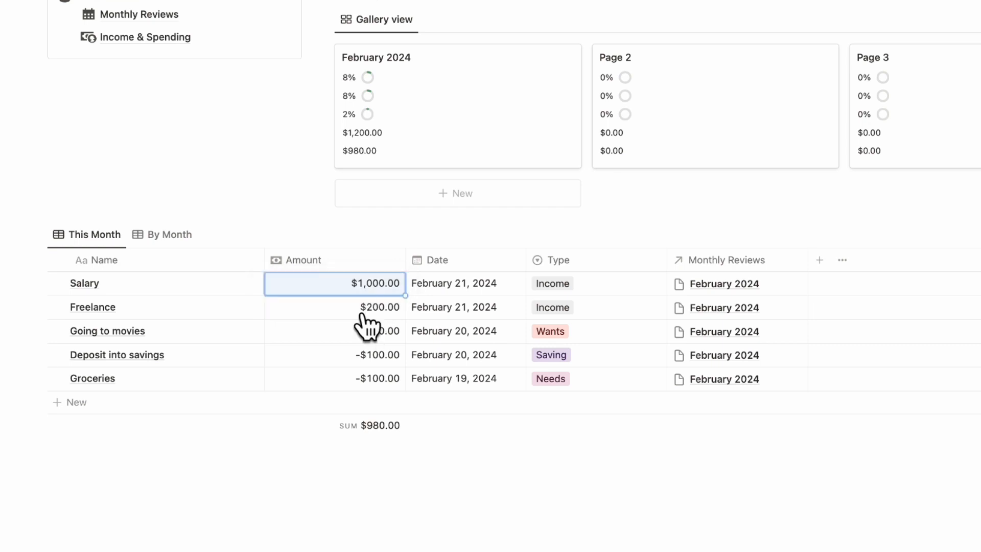
left_click(56, 305)
key("Delete")
Step: Set the Going to movies entry's amount to 300
left_click(394, 306)
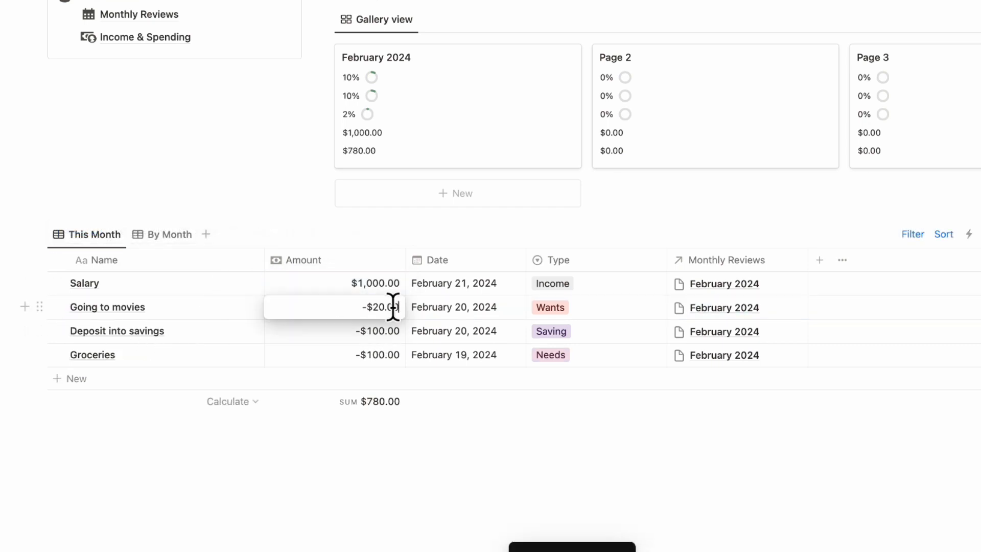
double_click(394, 306)
key("BackSpace")
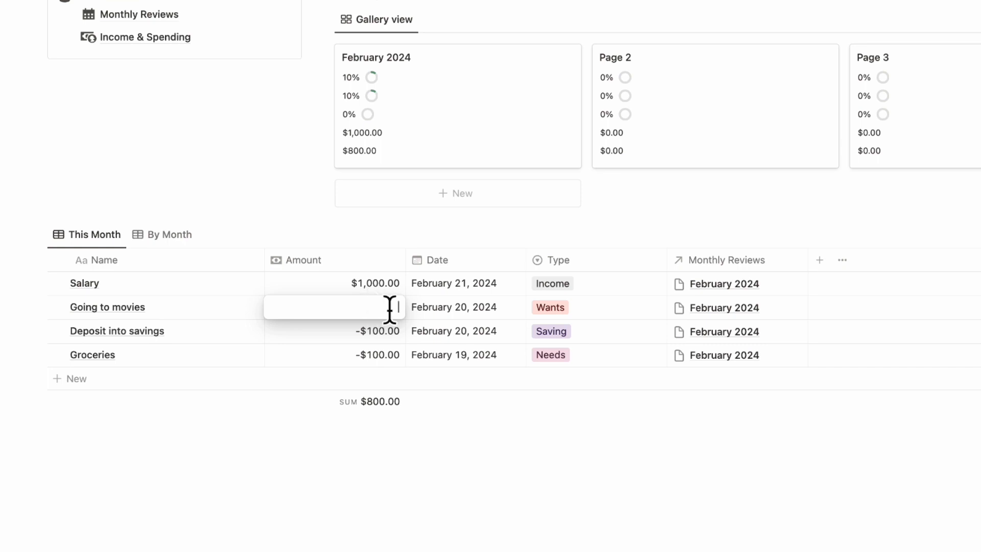
type("300")
key("Return")
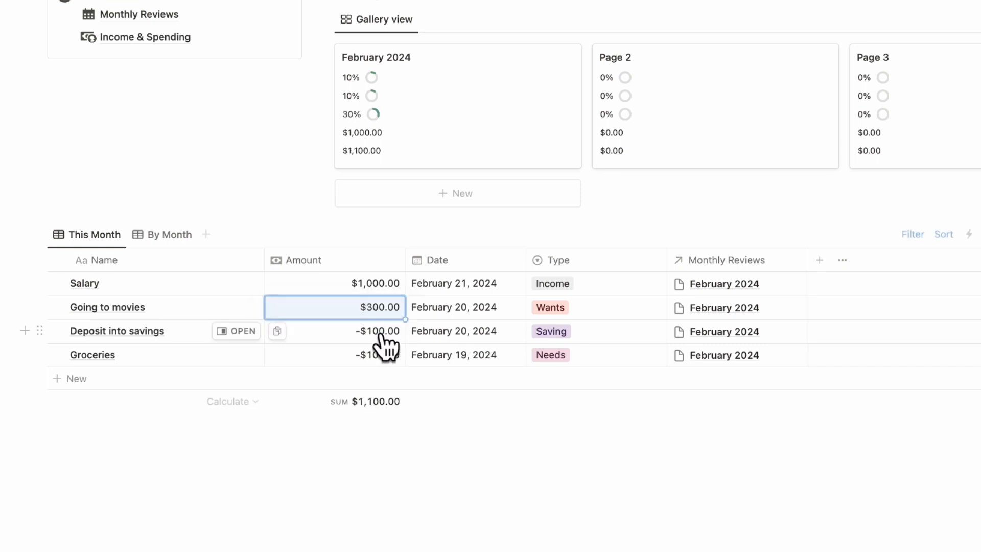
Step: Set the Deposit into savings entry's amount to 200
double_click(385, 340)
key("BackSpace")
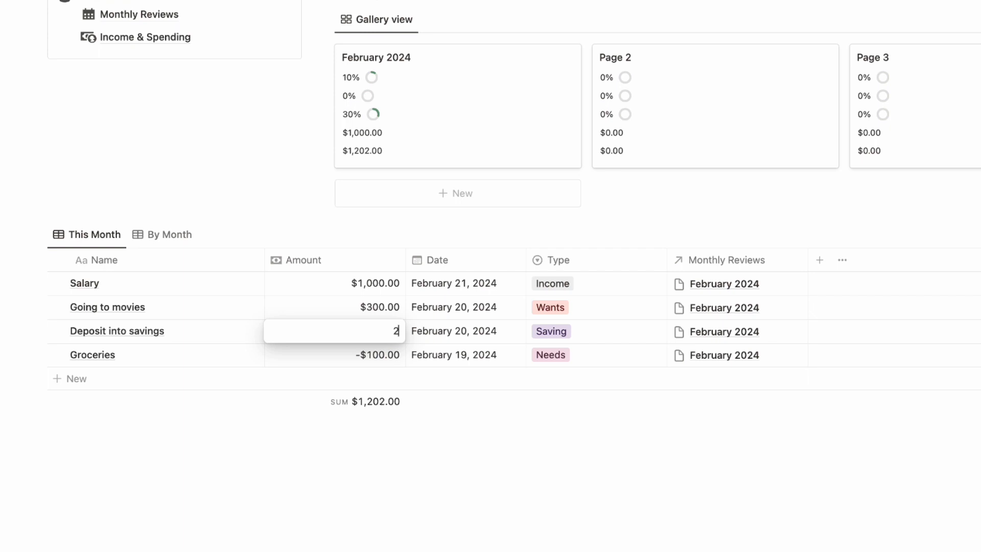
type("2000")
key("BackSpace")
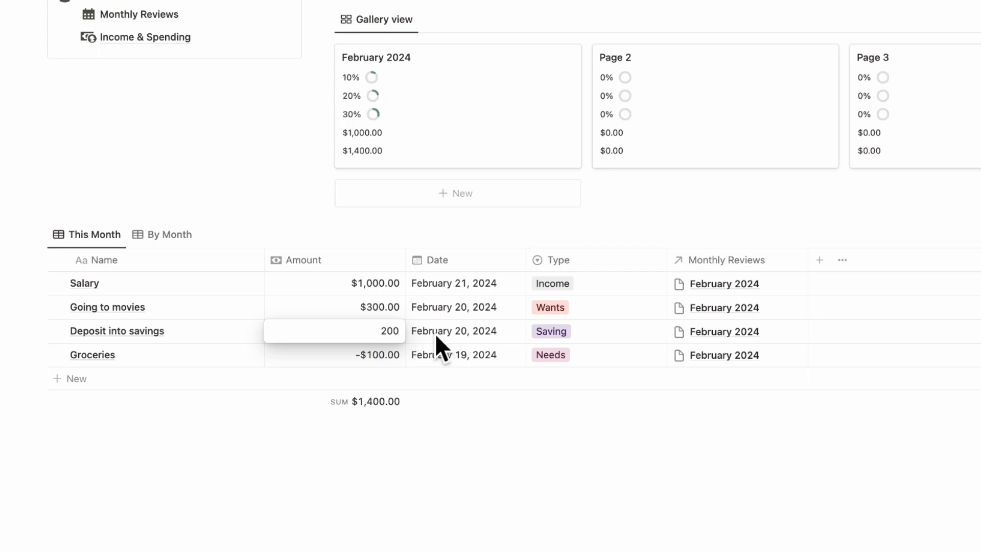
key("Return")
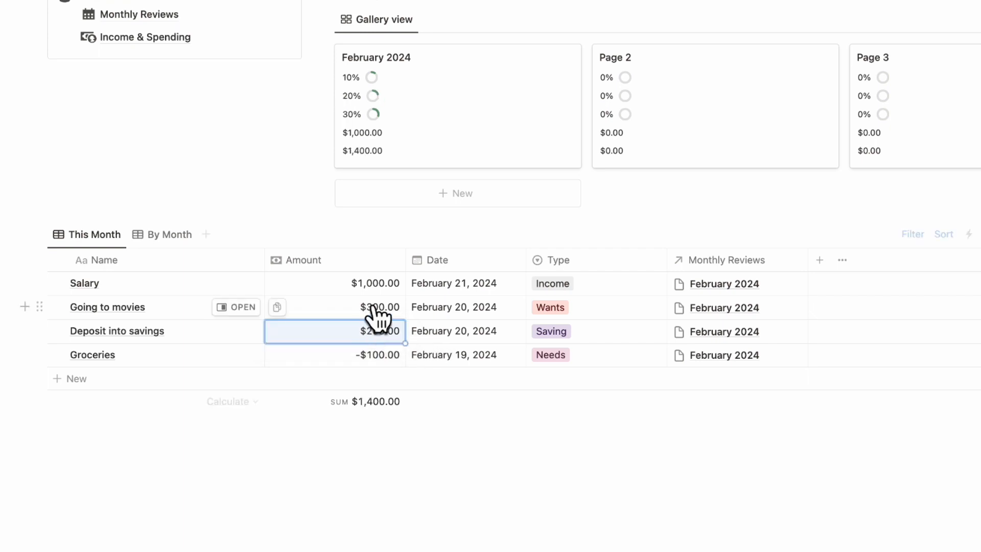
Step: Make the Going to movies and Deposit into savings amounts negative, as -$300.00 and -$200.00
left_click(366, 311)
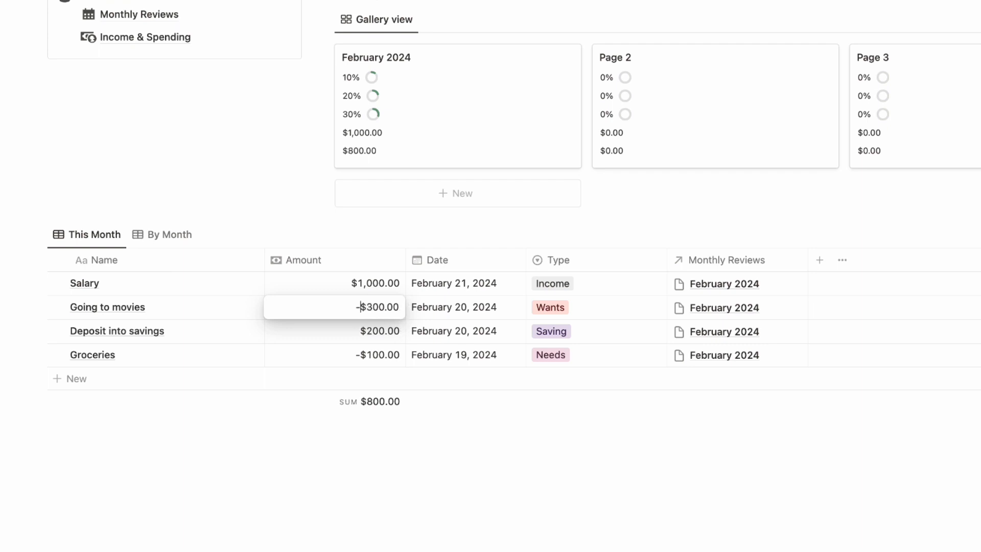
left_click(363, 337)
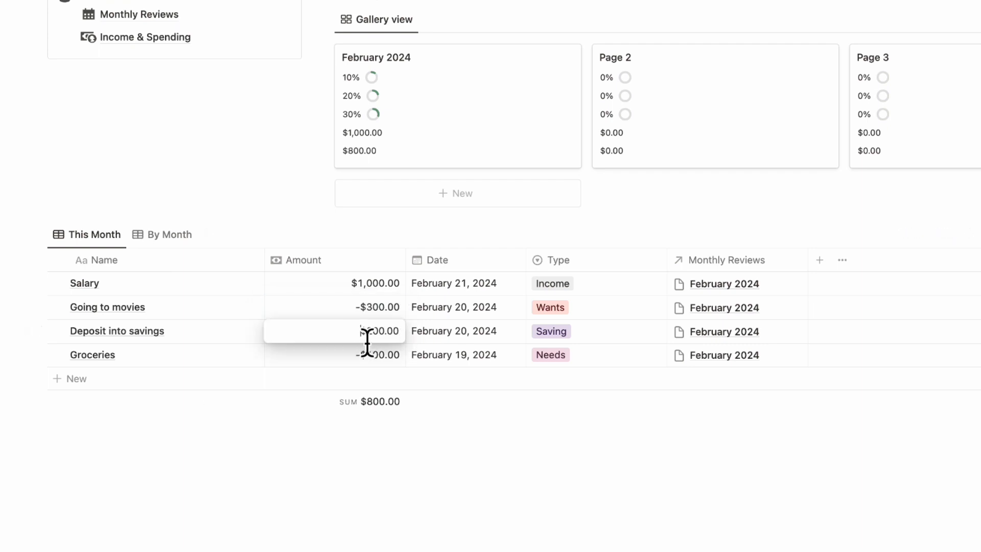
Step: Set the Groceries entry's amount to -500 in the This Month table
left_click(372, 357)
double_click(367, 354)
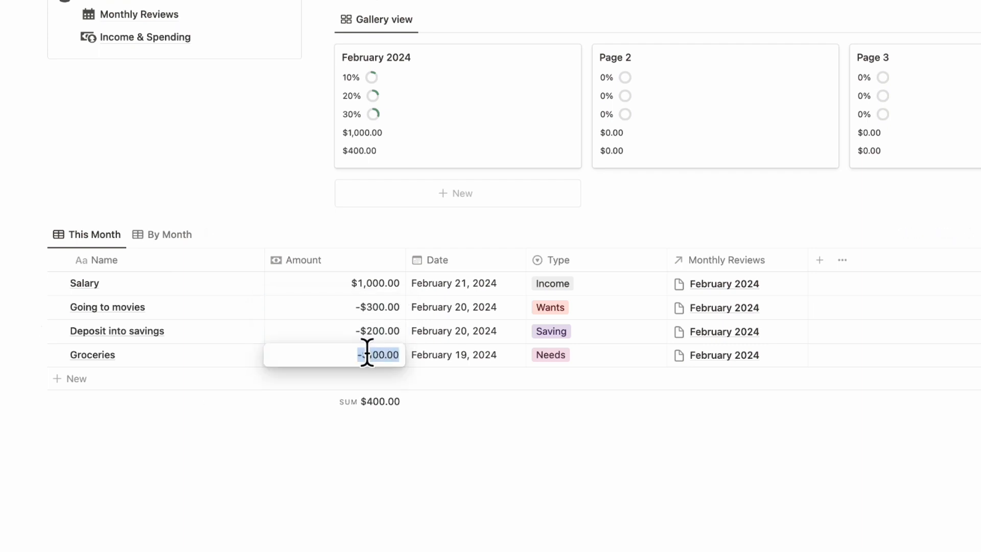
key("BackSpace")
type("500")
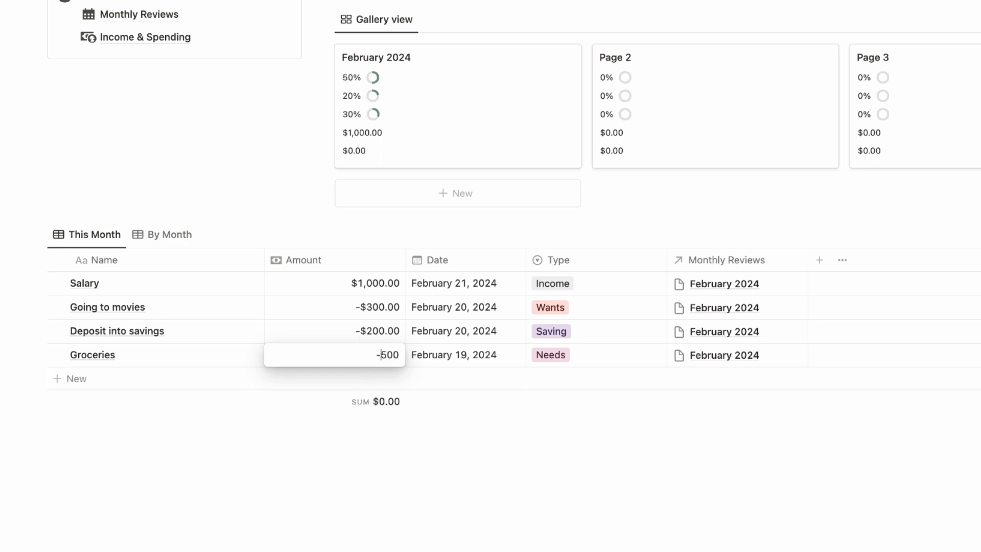
key("Return")
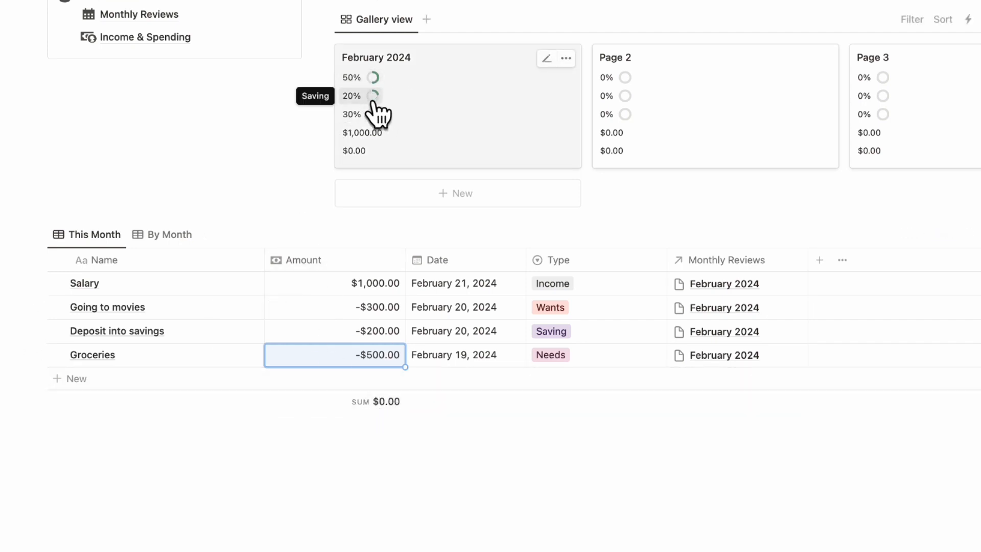
Step: Reorder the Monthly Reviews gallery's shown properties so that Wants comes before Saving
left_click(923, 48)
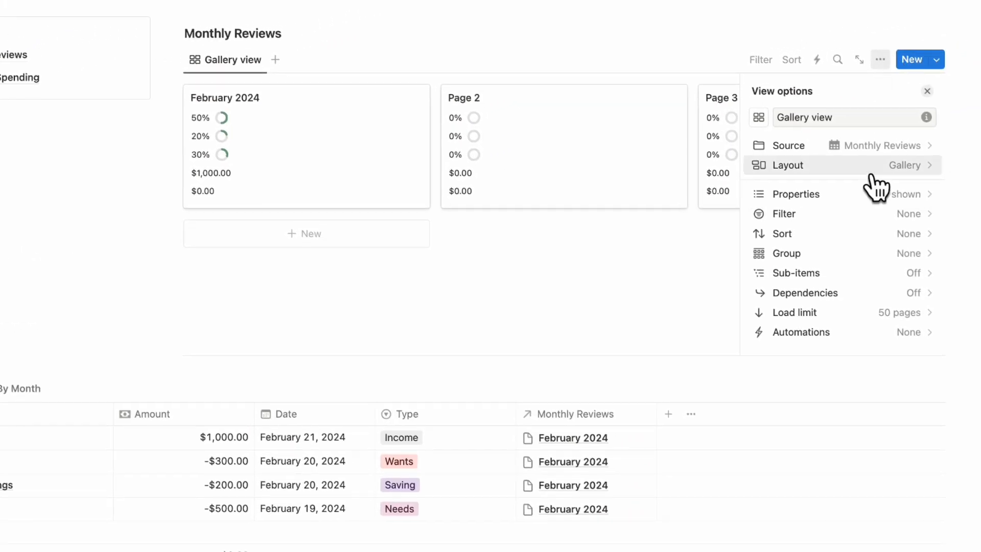
left_click(875, 194)
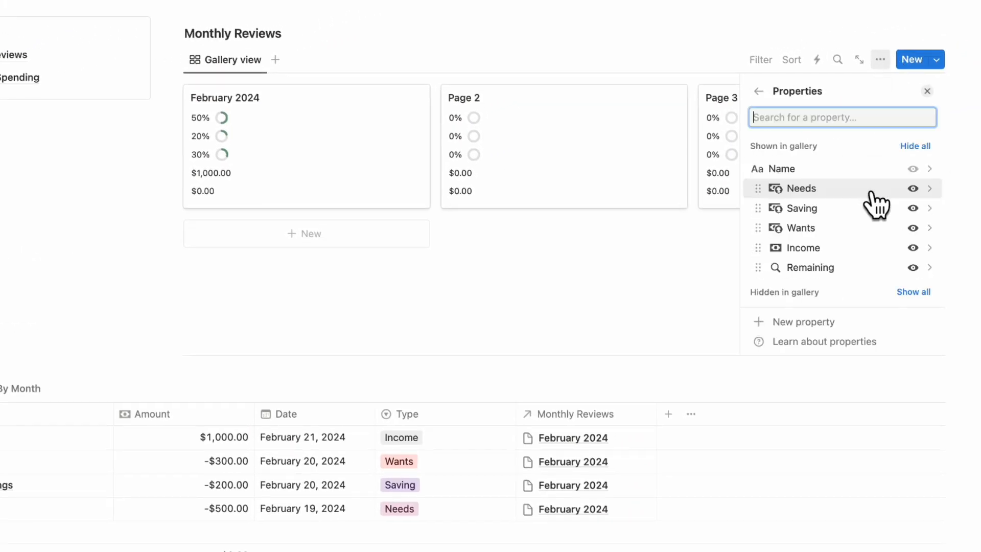
left_click_drag(837, 210, 840, 226)
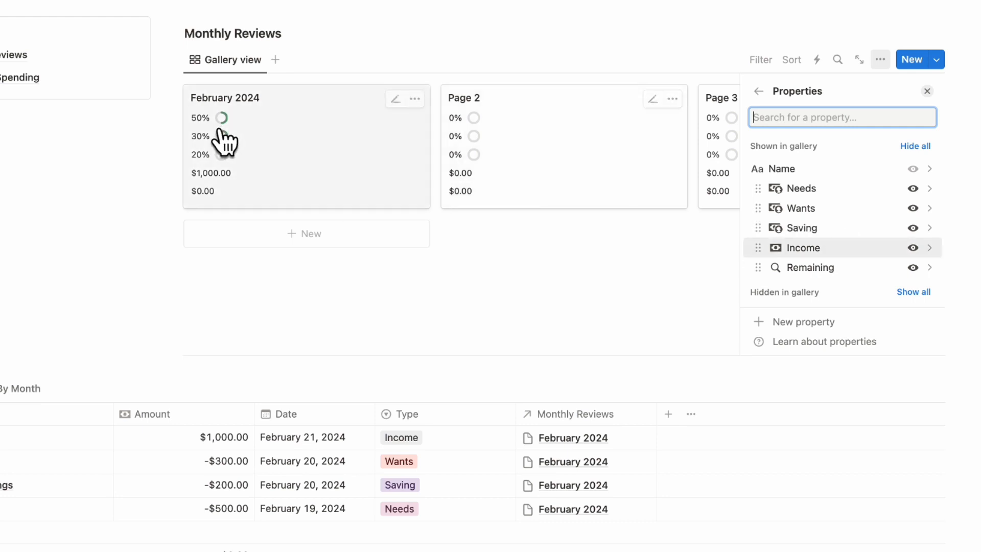
left_click(927, 91)
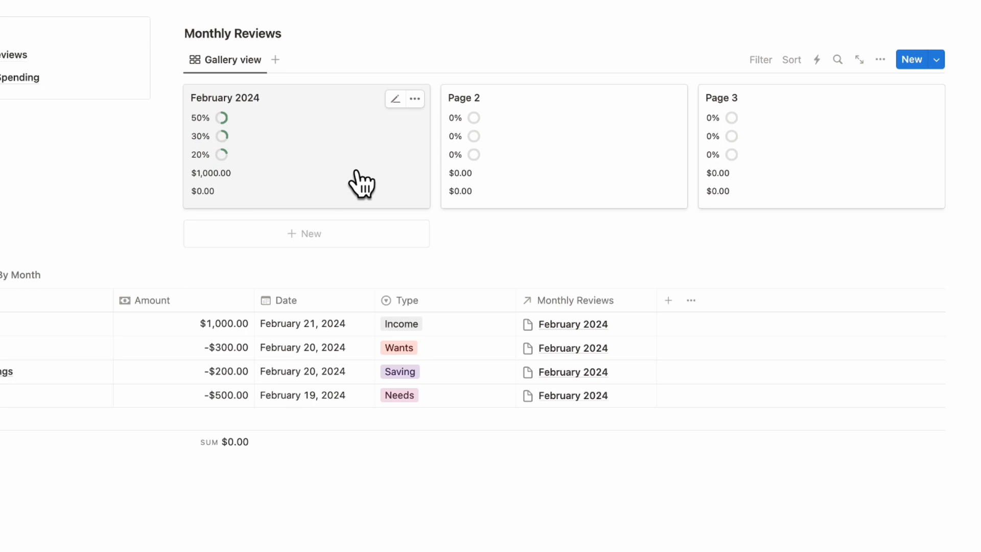
Step: Rename the Page 2 entry in the Monthly Reviews gallery as January 2024
scroll(362, 184, "up", 2)
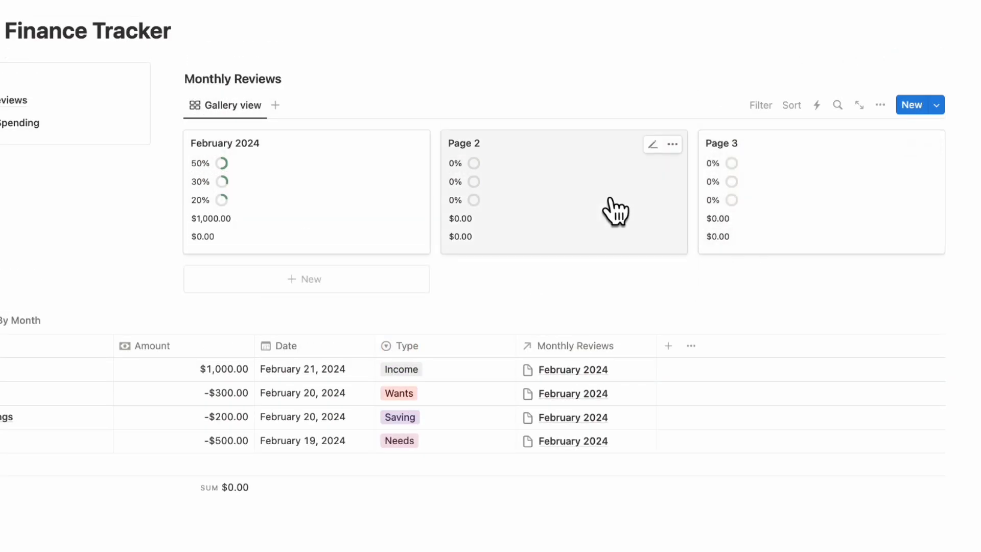
left_click(617, 222)
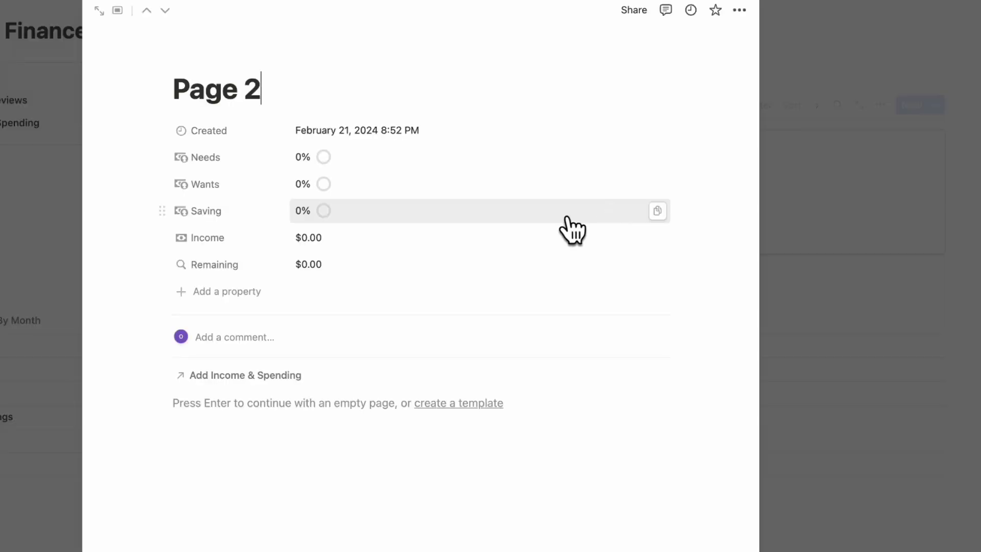
triple_click(273, 103)
type("January ")
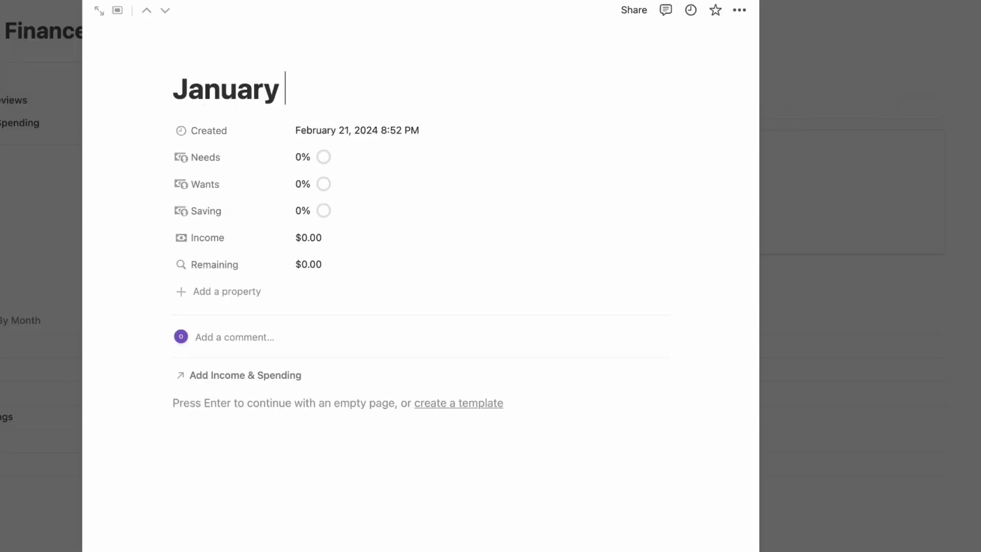
type("2024")
left_click(881, 359)
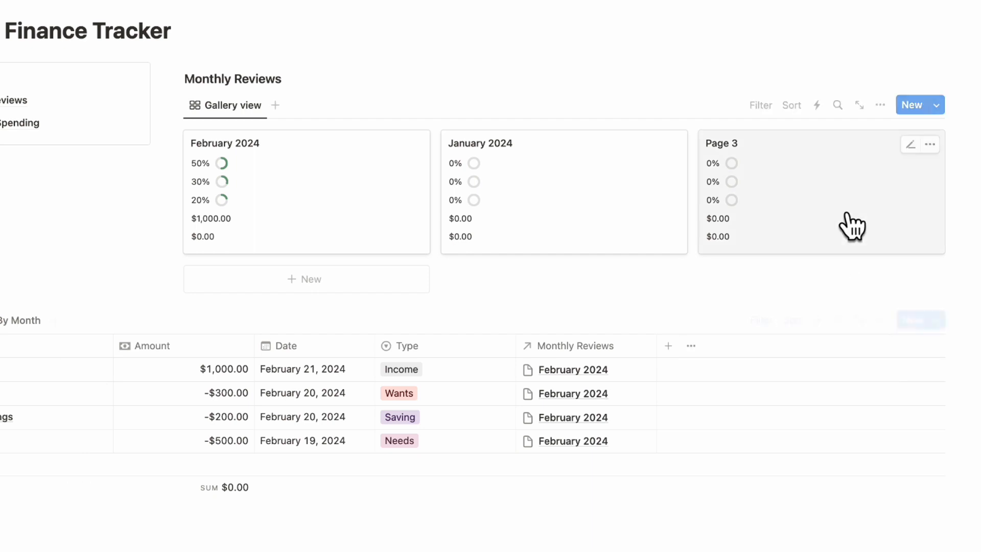
Step: Rename the Page 3 entry in the Monthly Reviews gallery as December 2024
left_click(853, 224)
triple_click(423, 103)
type("December 2024")
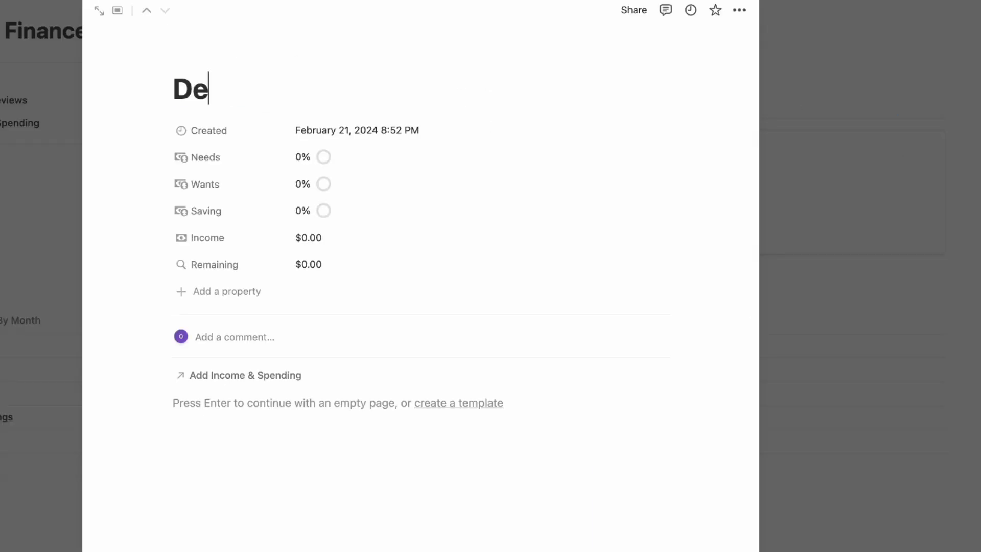
left_click(841, 341)
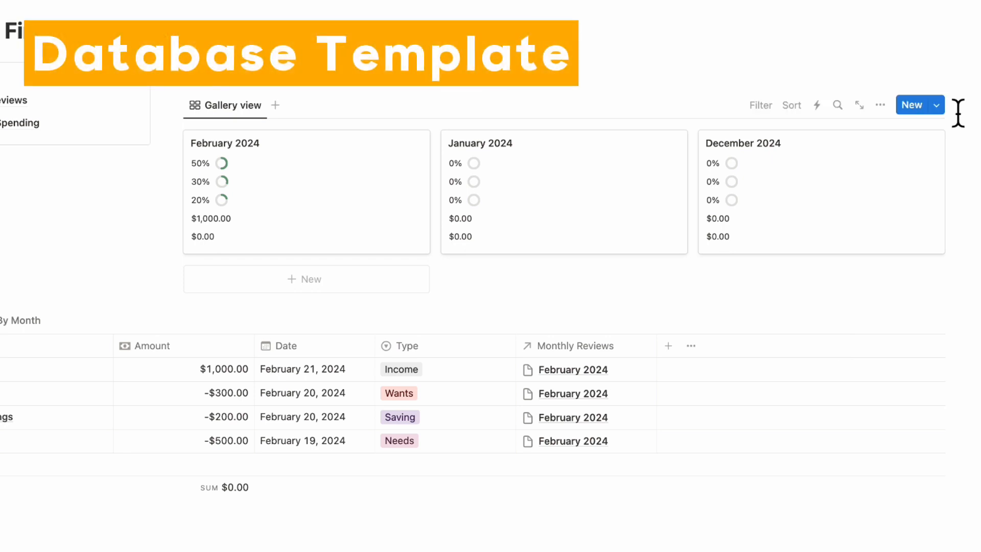
Step: Create a new template for the Monthly Reviews database and title it New Month
left_click(941, 105)
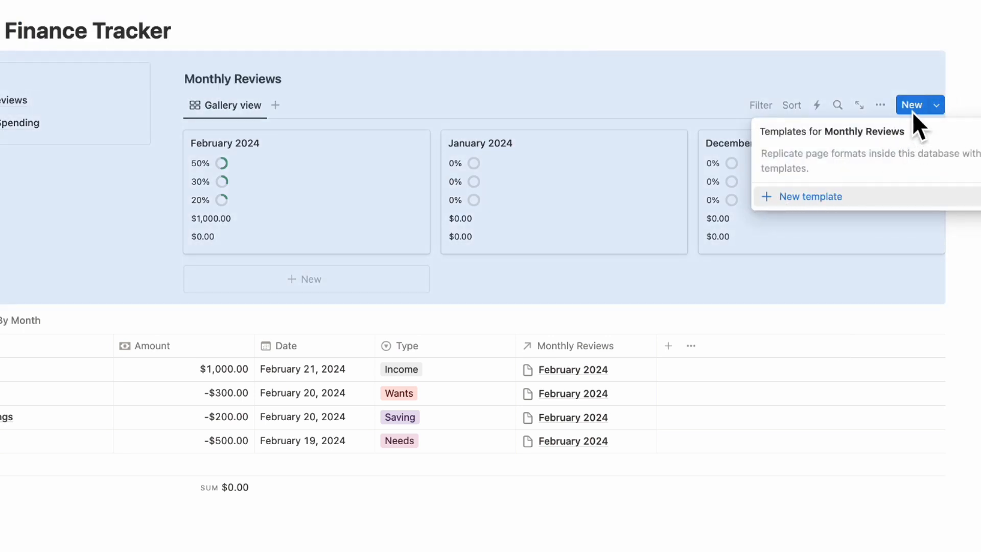
left_click(797, 198)
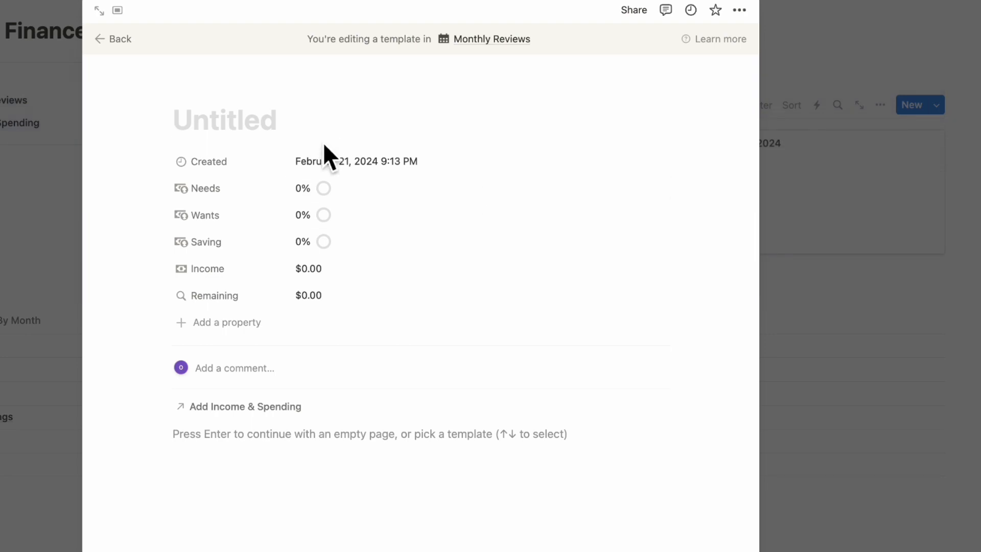
type("New Month")
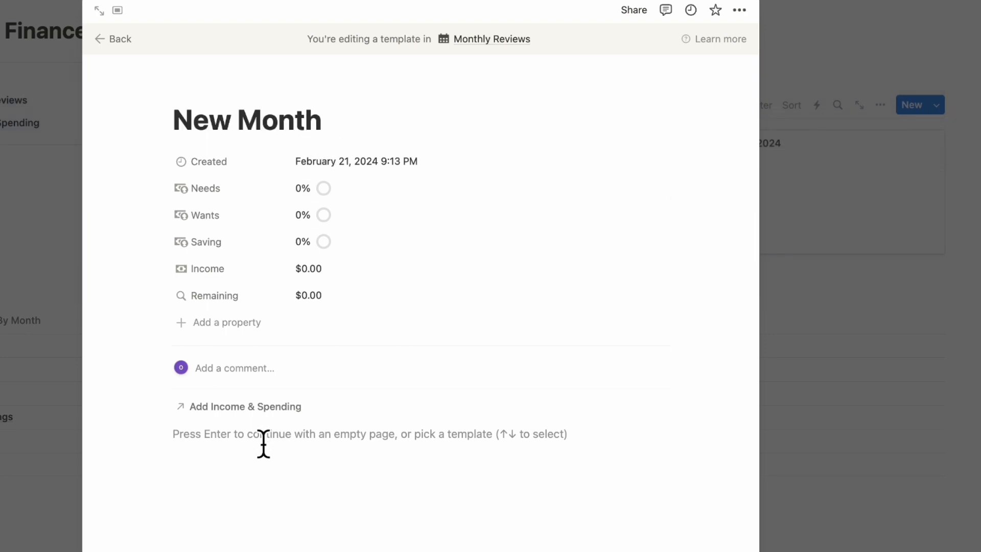
Step: Insert a linked view of the Income & Spending database in the template body, copying its existing This Month view
left_click(263, 443)
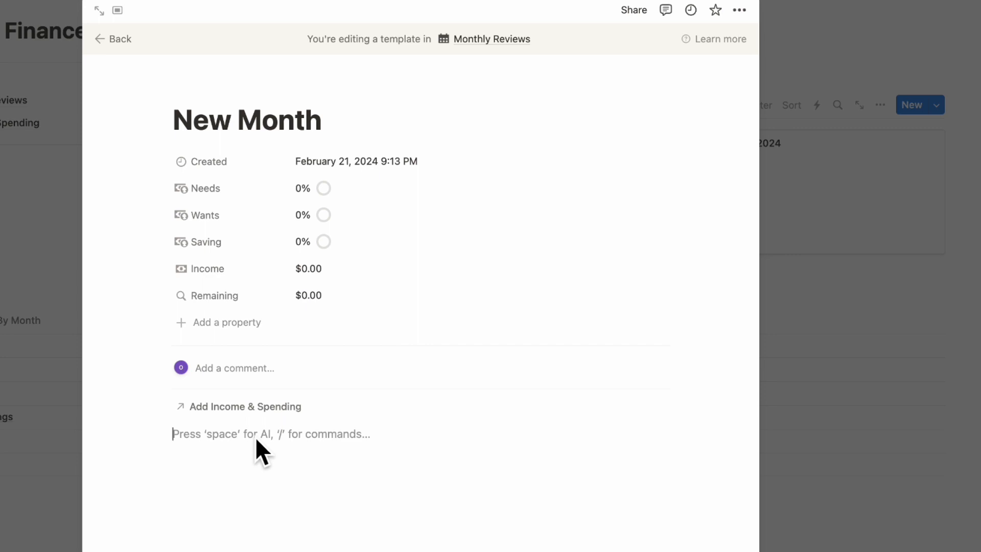
type("/linked")
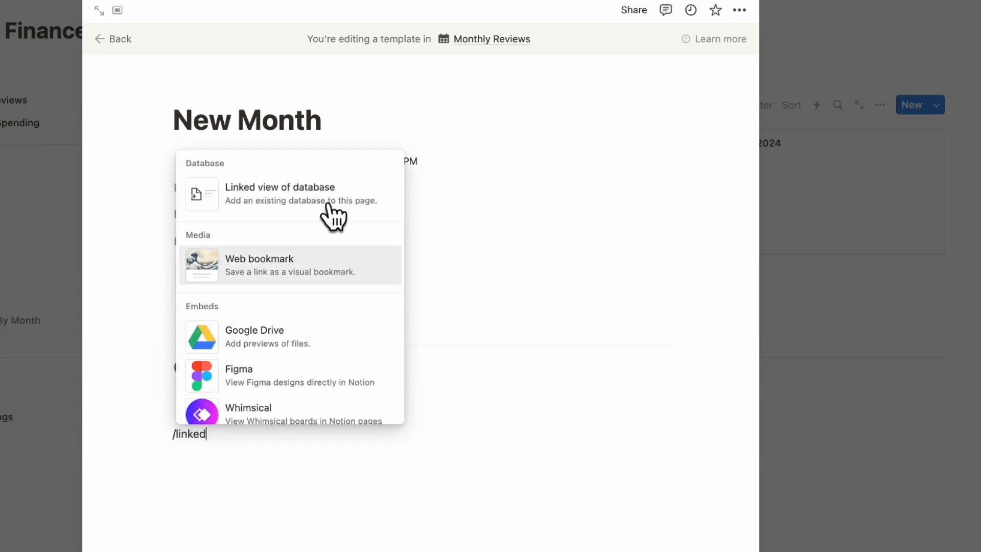
left_click(327, 191)
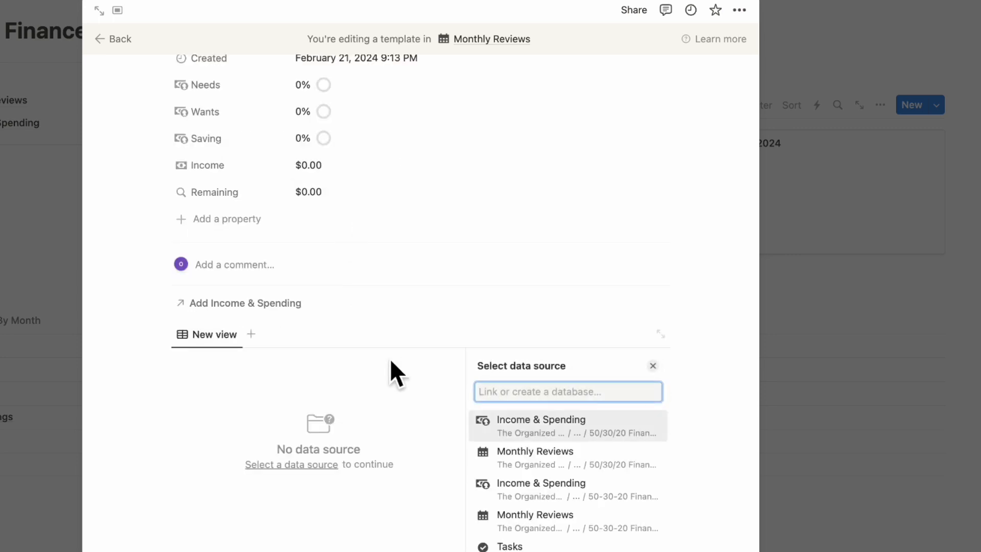
left_click(516, 432)
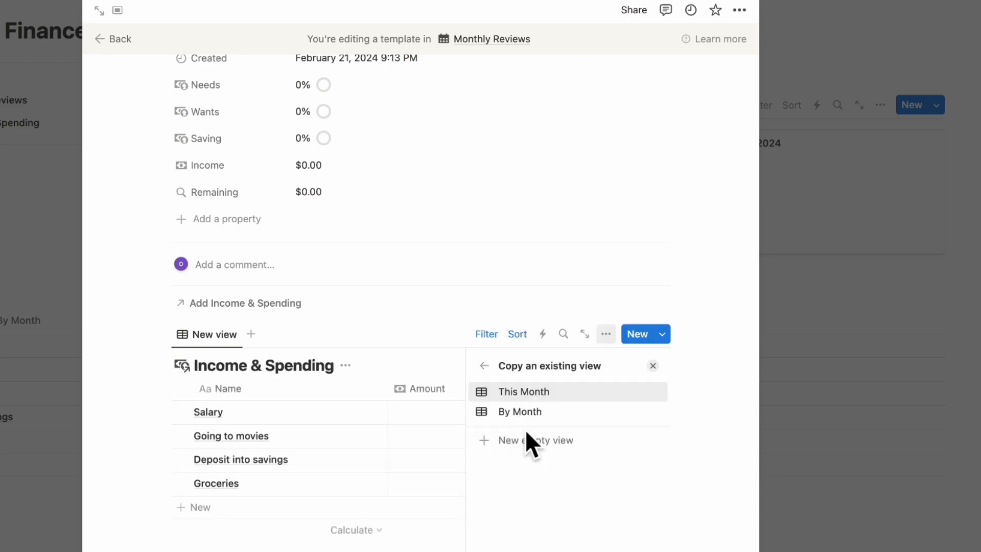
left_click(541, 414)
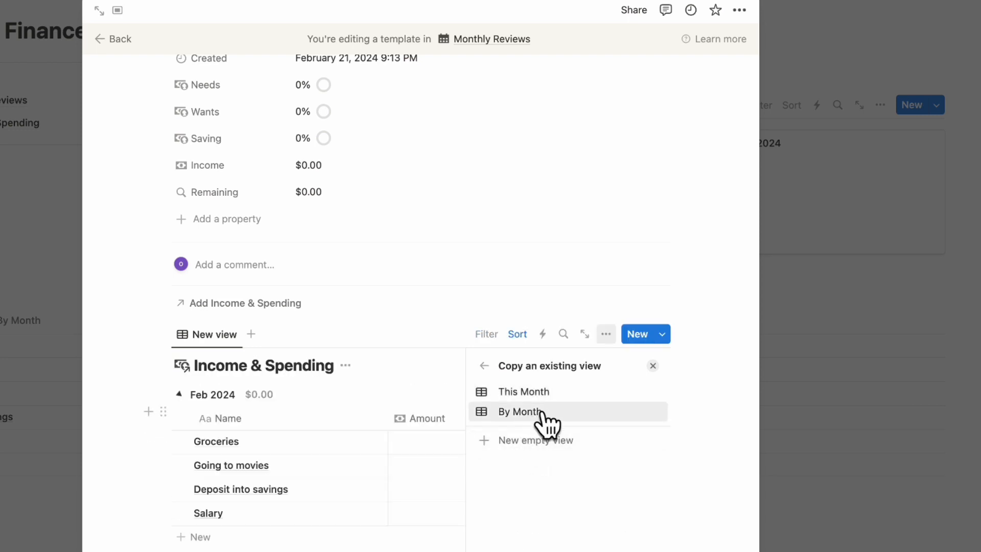
left_click(549, 392)
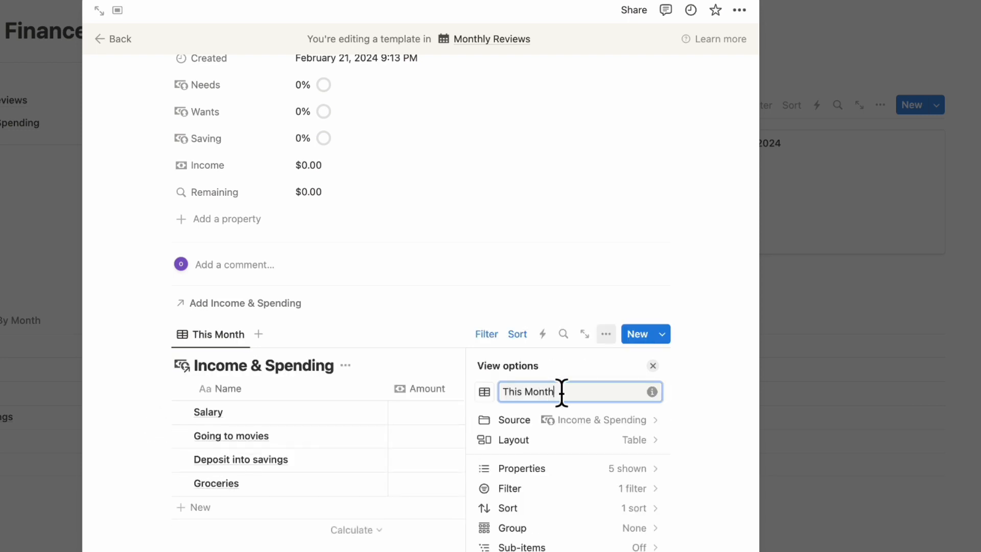
left_click(653, 366)
Step: Remove the Date: This month filter from the template's linked view and save the change for everyone
left_click(490, 334)
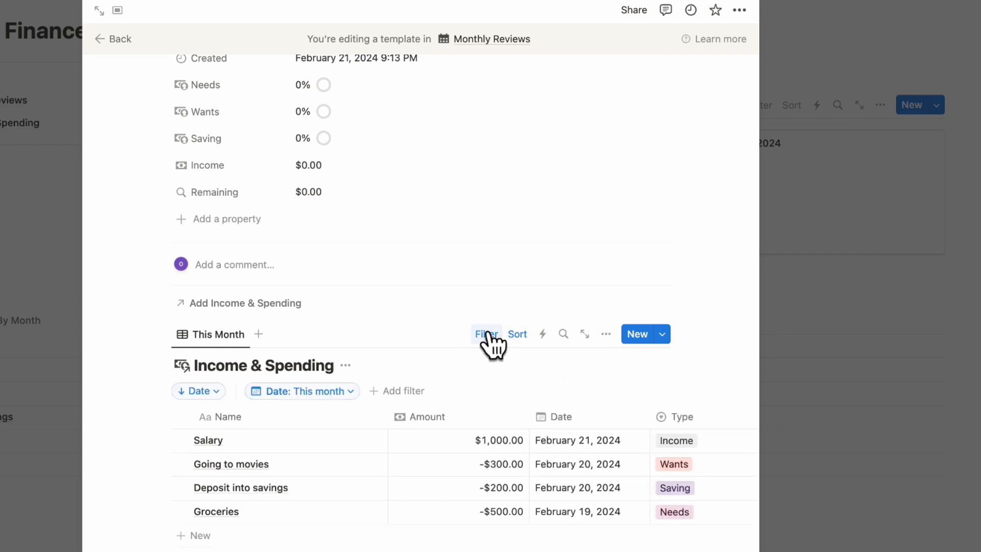
left_click(336, 391)
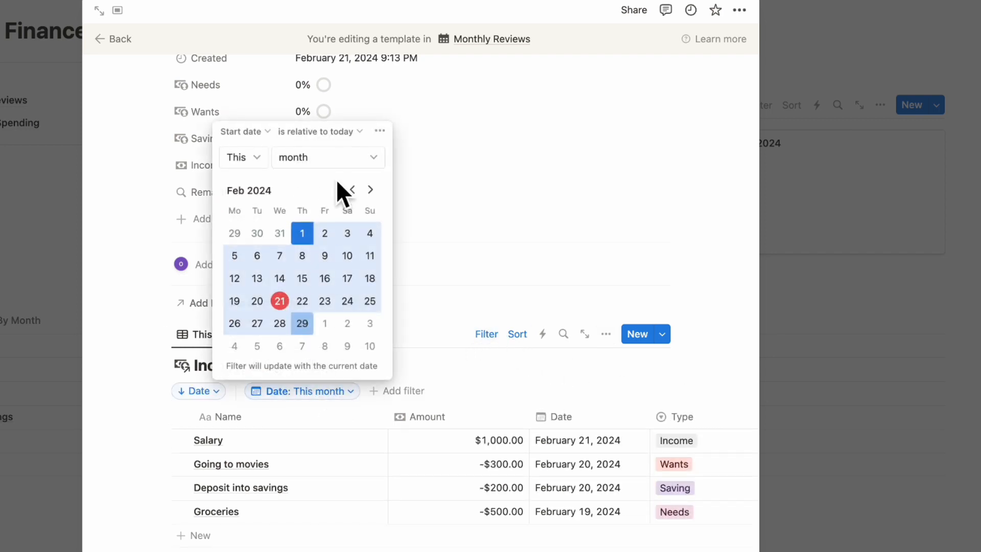
left_click(379, 131)
left_click(456, 138)
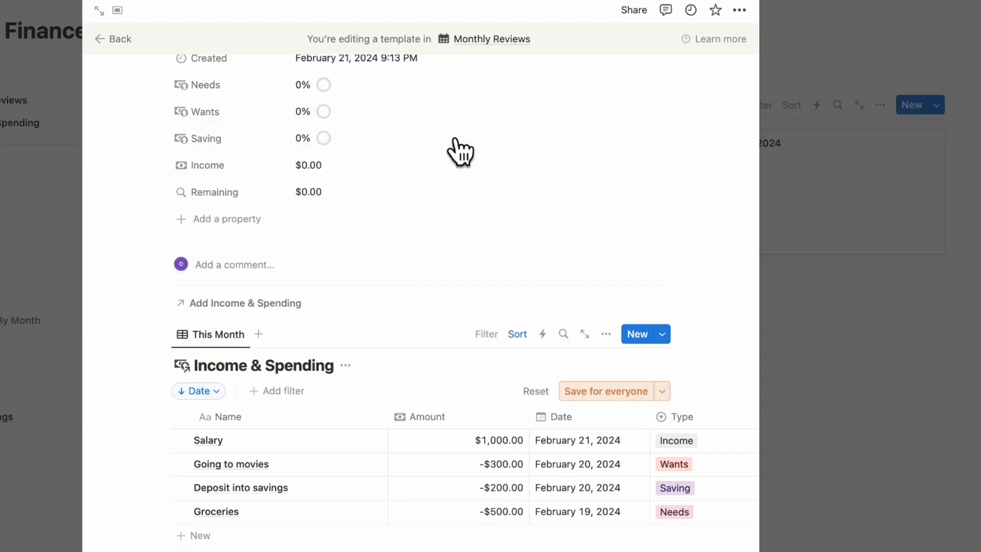
scroll(407, 378, "down", 2)
left_click(608, 346)
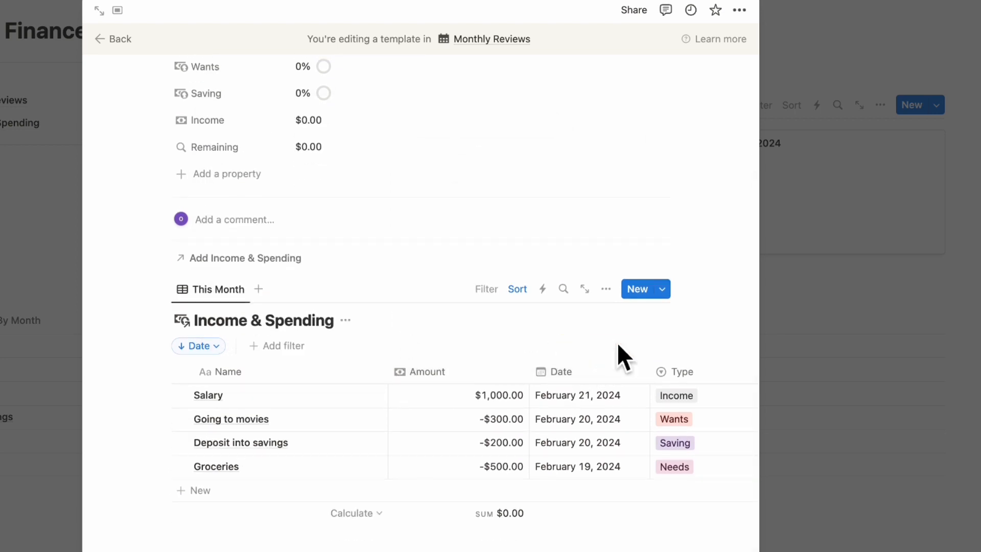
Step: Filter the linked view to entries whose Monthly Reviews contains New Month, and save the filter for everyone
left_click(487, 317)
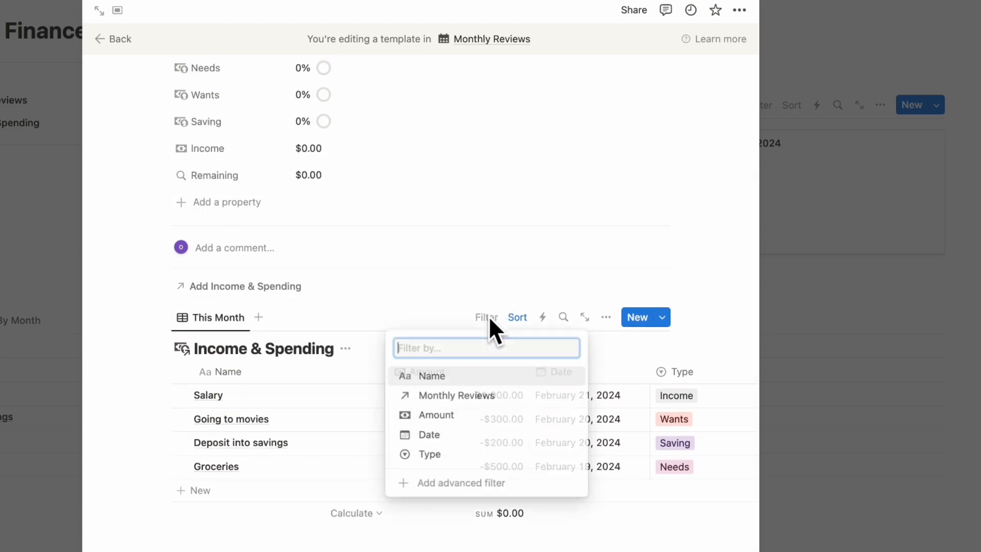
left_click(472, 396)
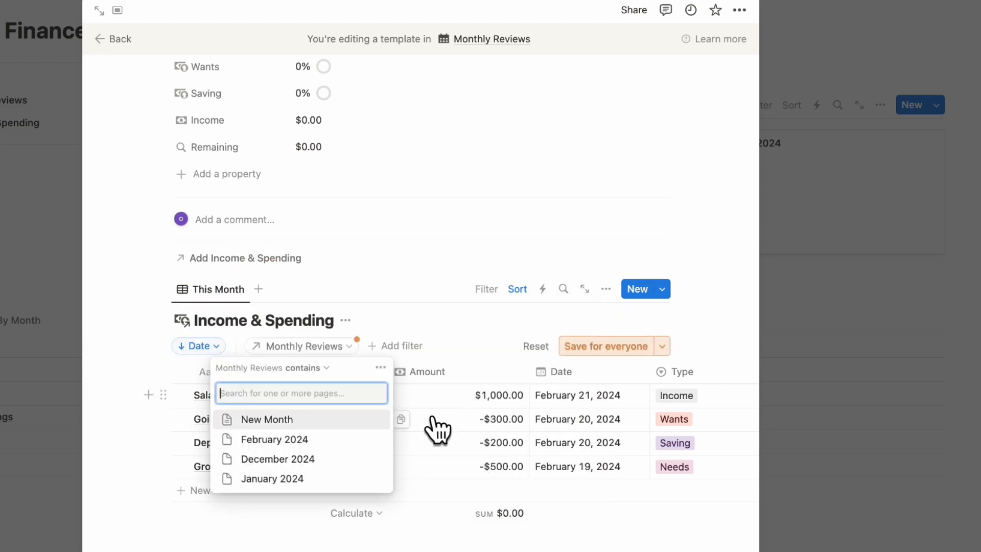
left_click(331, 421)
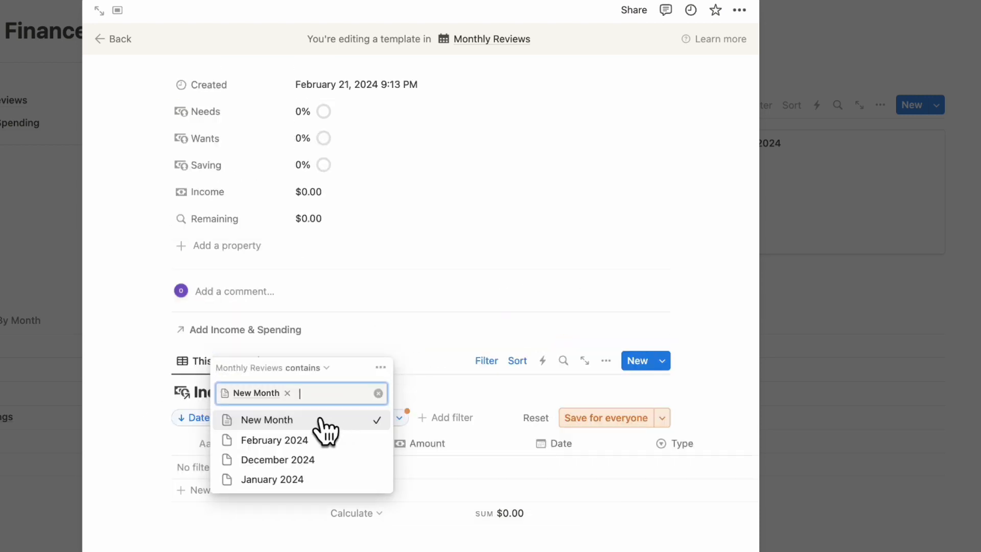
left_click(621, 421)
Step: Hide the Income & Spending database title on the template's linked view
left_click(347, 393)
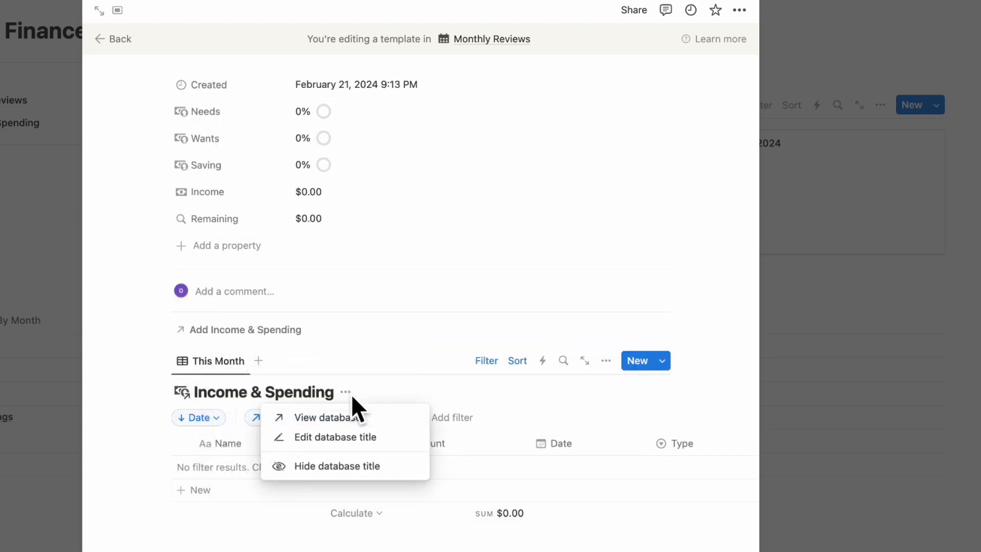
left_click(390, 445)
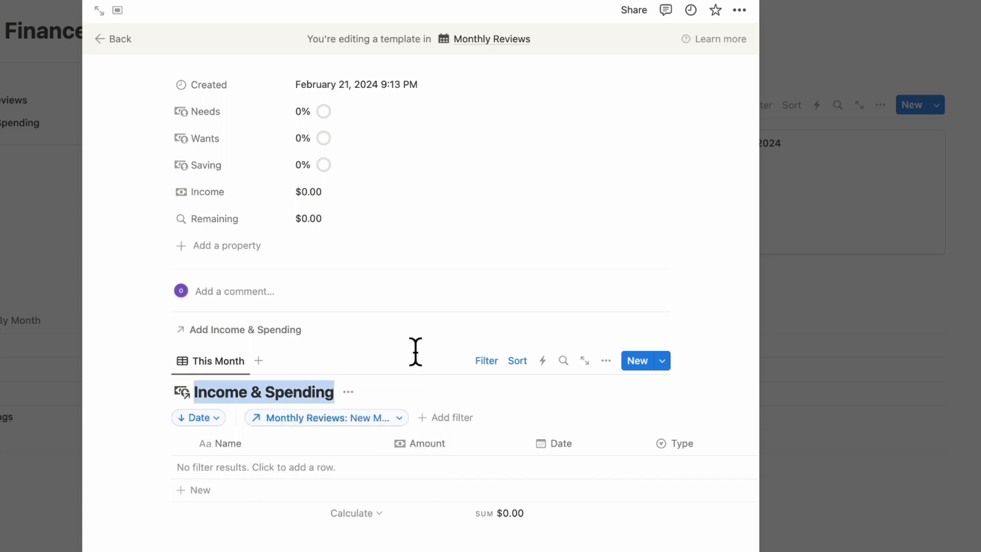
left_click(352, 393)
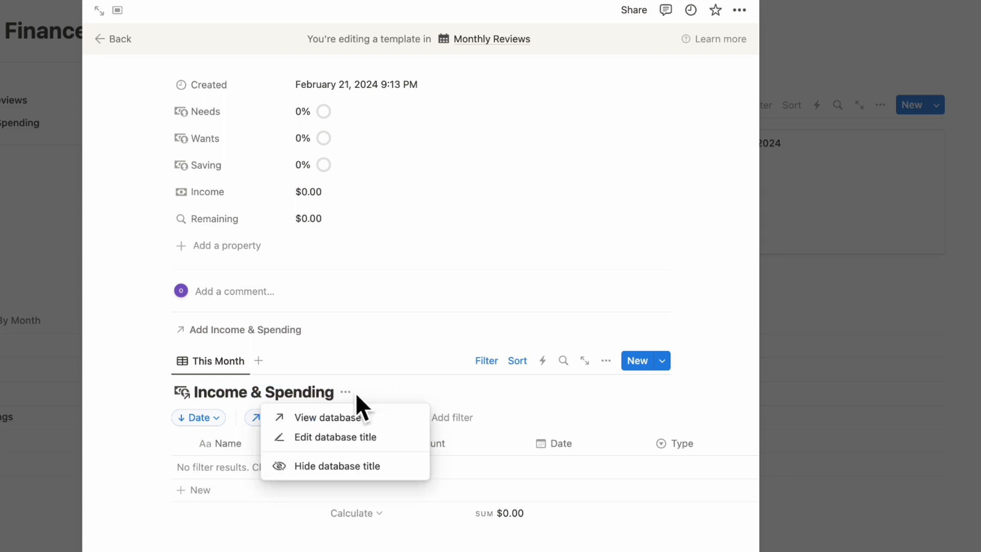
left_click(350, 466)
Step: Give the New Month template a solid circle icon, found by filtering the icon set for "circle"
scroll(352, 475, "up", 2)
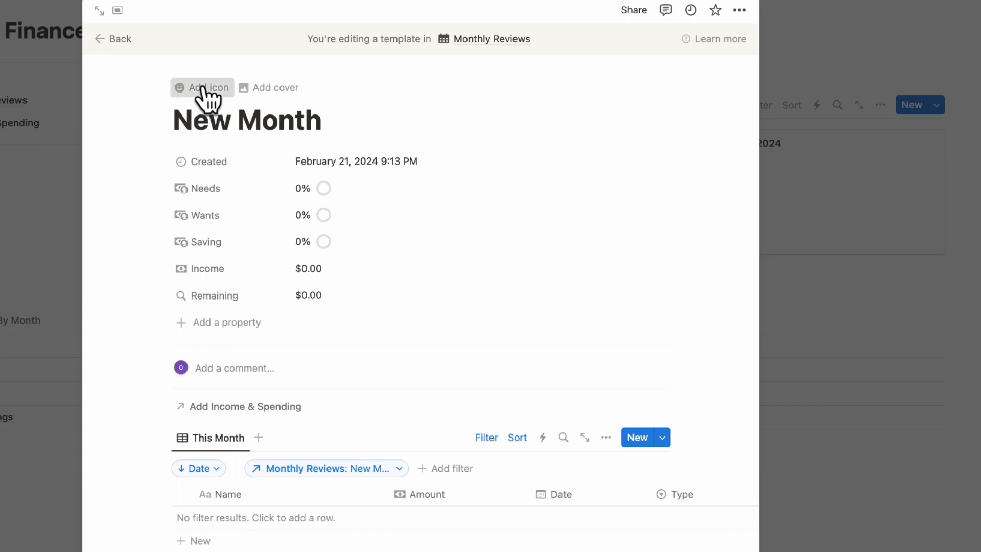
left_click(199, 88)
left_click(119, 197)
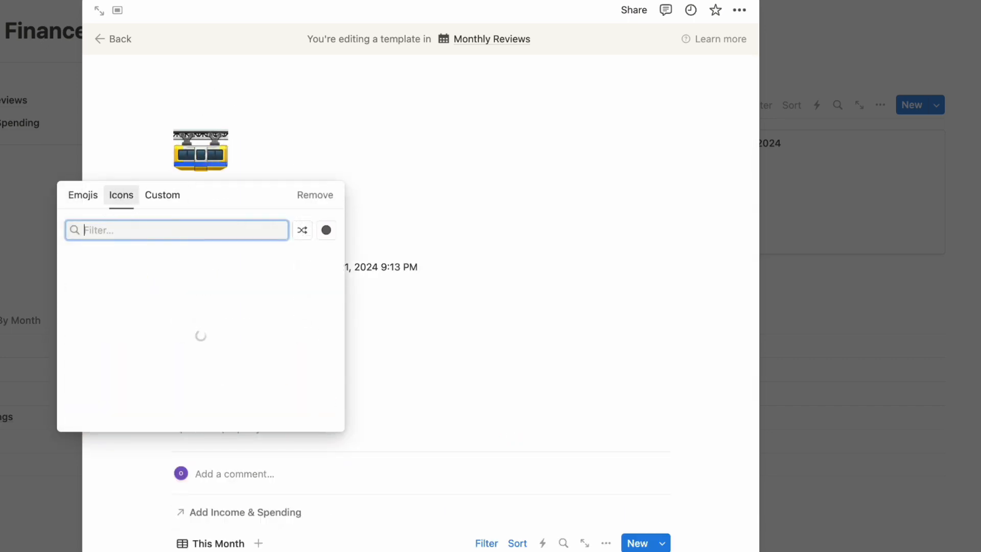
type("circle")
left_click(78, 263)
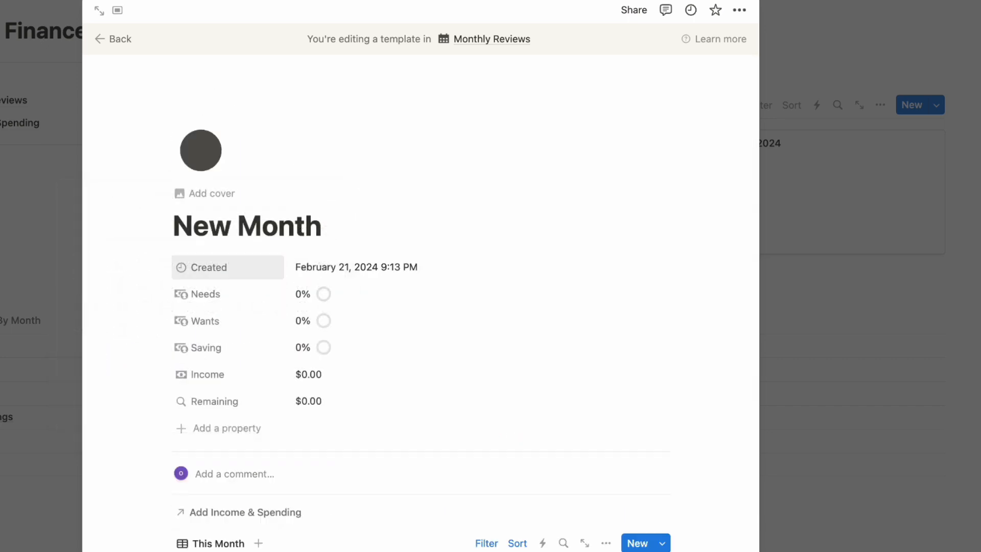
Step: Leave the template editor and apply the New Month template to the February 2024 monthly review, then close that page
scroll(401, 483, "down", 5)
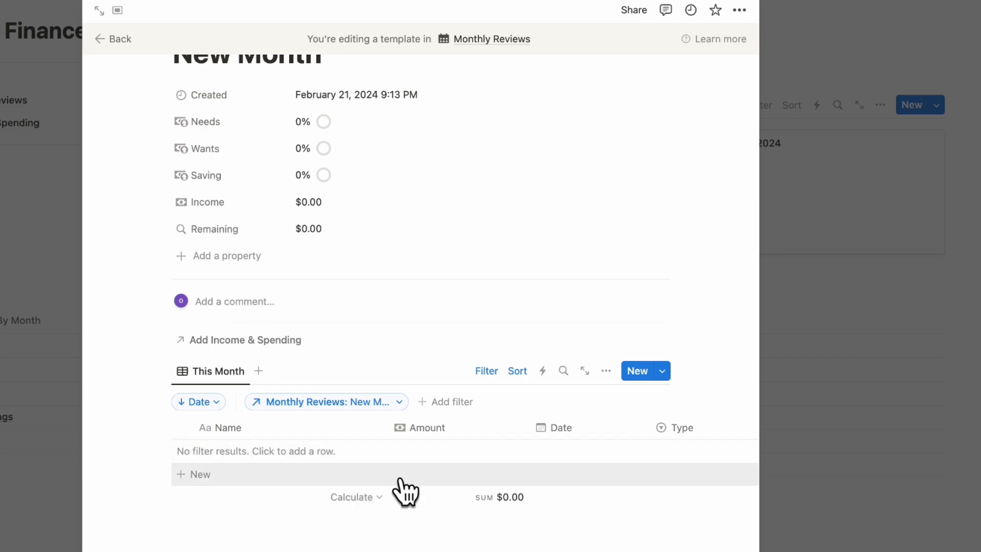
scroll(389, 427, "up", 5)
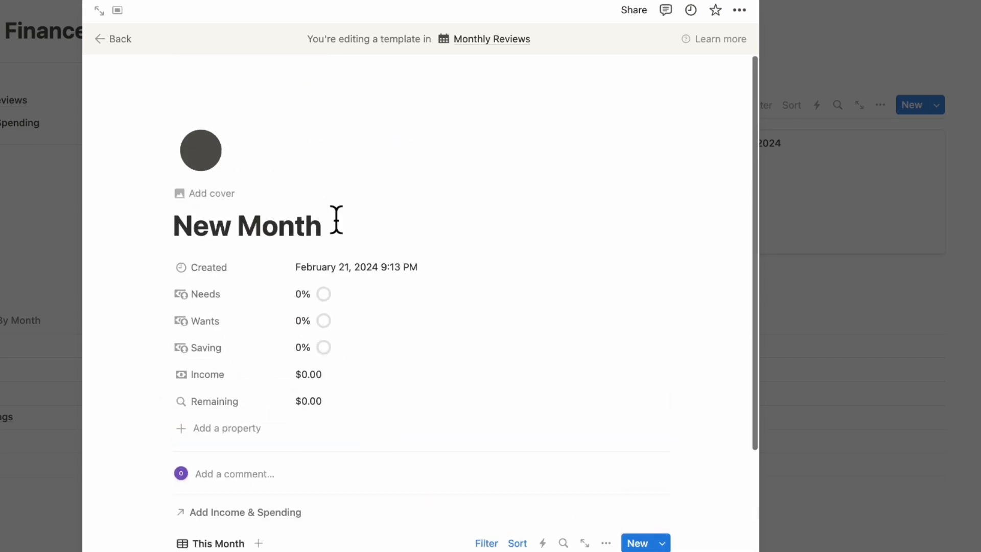
left_click(118, 39)
left_click(376, 217)
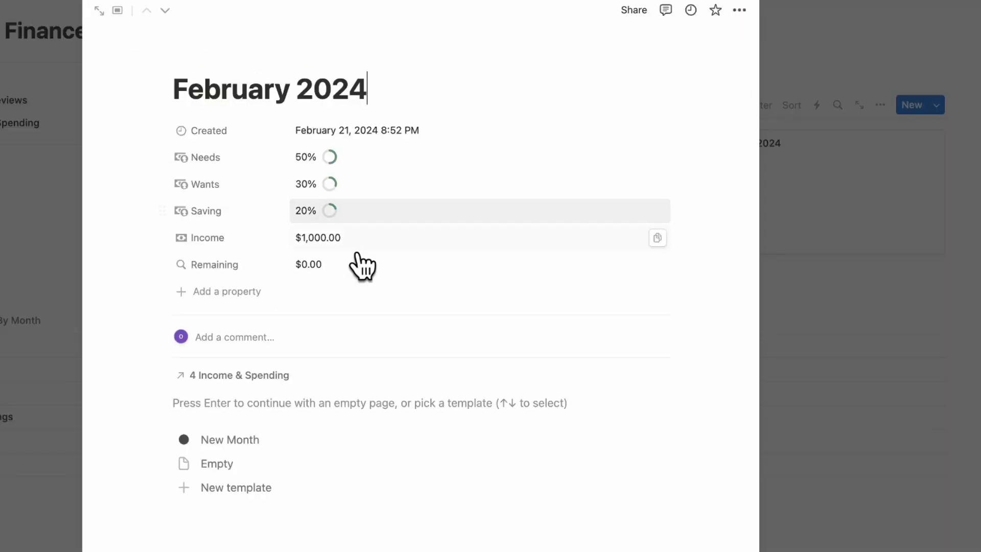
left_click(230, 442)
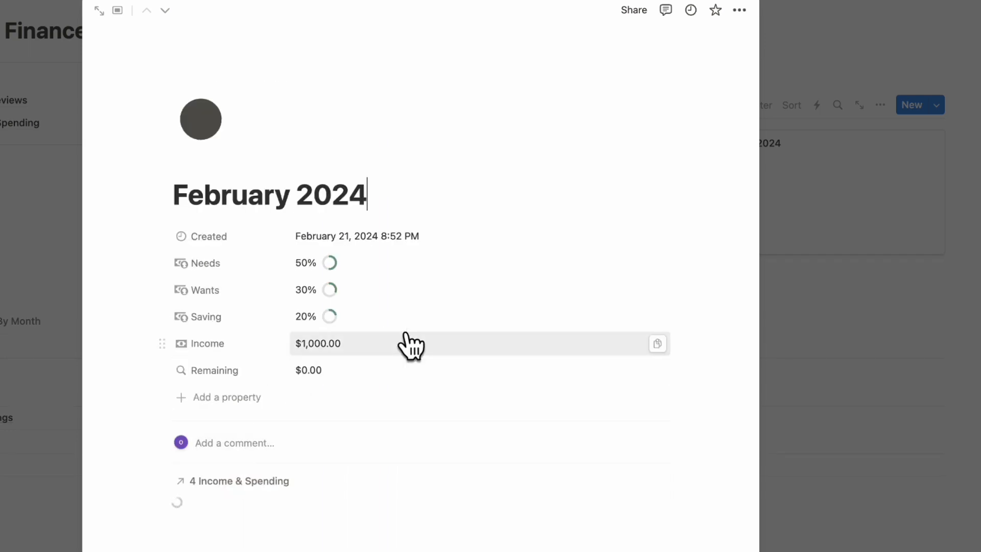
scroll(409, 344, "down", 3)
scroll(428, 425, "right", 5)
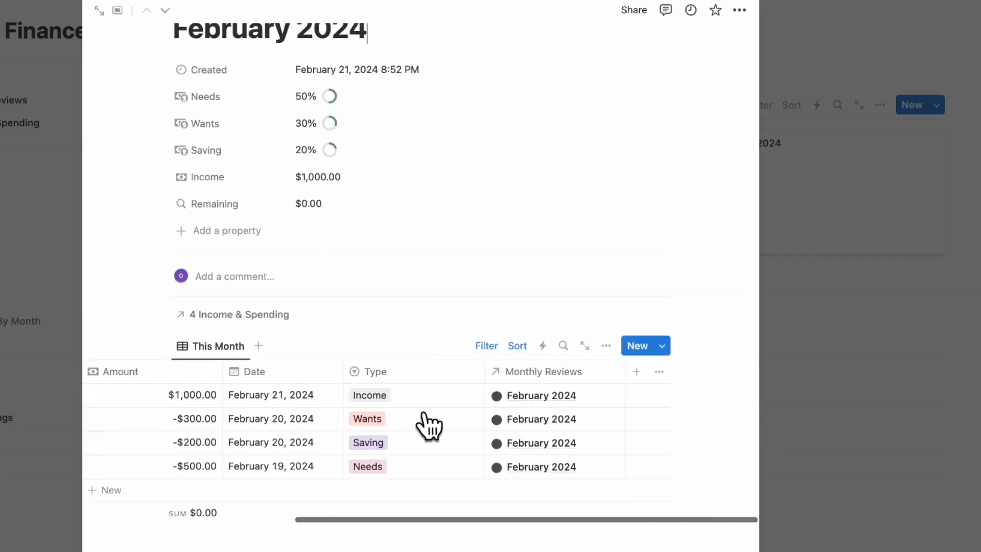
scroll(427, 423, "left", 5)
scroll(428, 425, "up", 1)
scroll(428, 425, "up", 1)
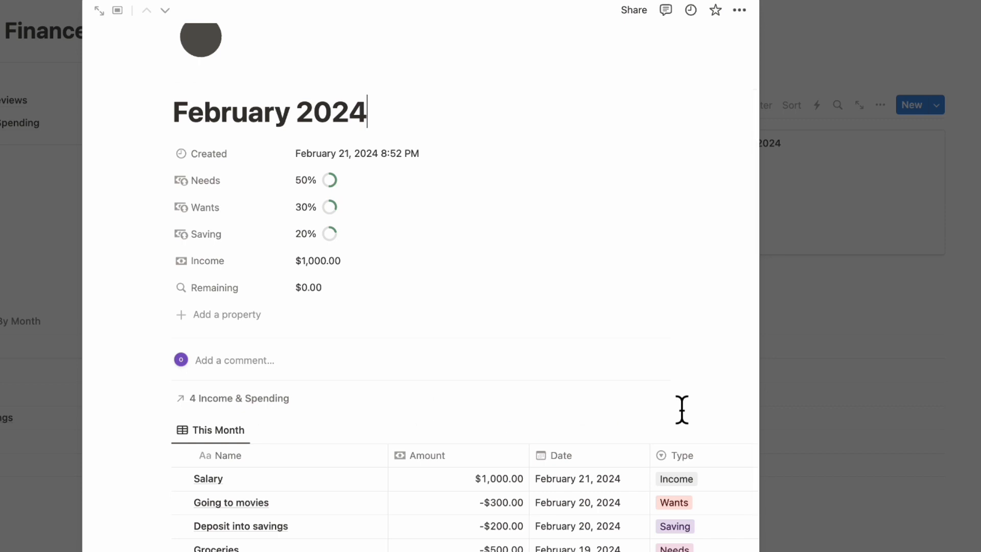
left_click(824, 356)
Step: Open the January 2024 monthly review and apply the New Month template to it
scroll(821, 366, "down", 1)
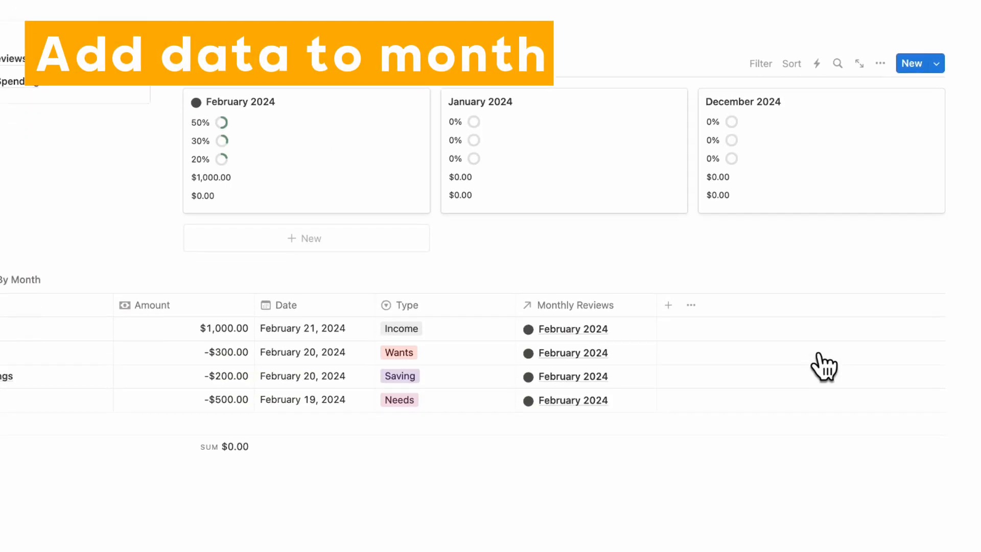
left_click(615, 207)
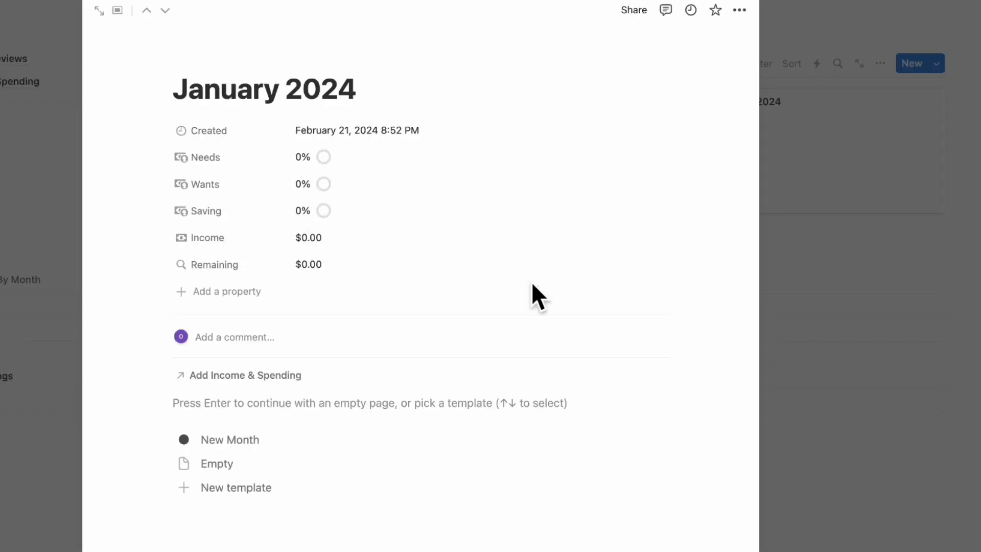
scroll(531, 286, "down", 3)
left_click(332, 332)
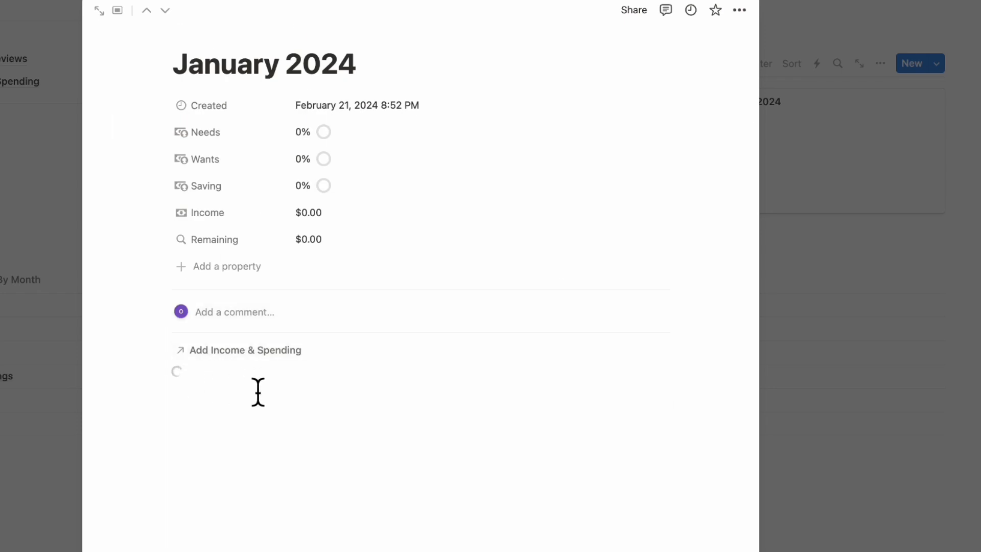
scroll(648, 368, "down", 2)
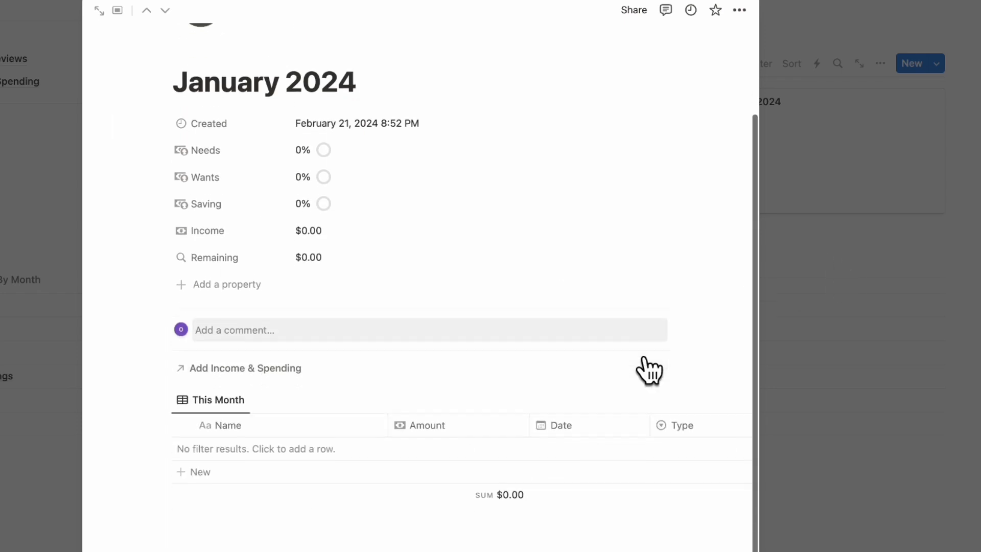
Step: Add a Salary entry with an amount of $2,000 to January 2024's This Month table
left_click(345, 448)
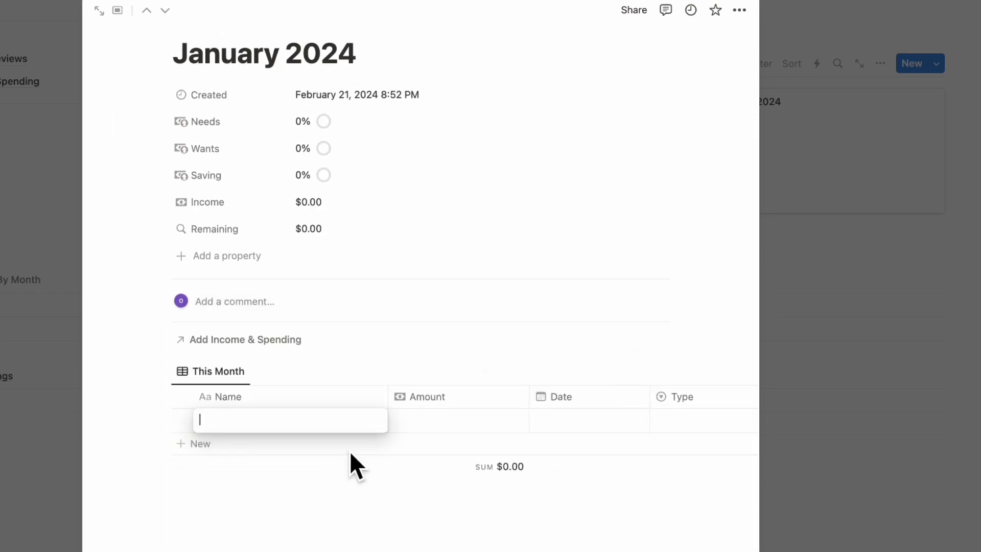
type("Salary")
key("Escape")
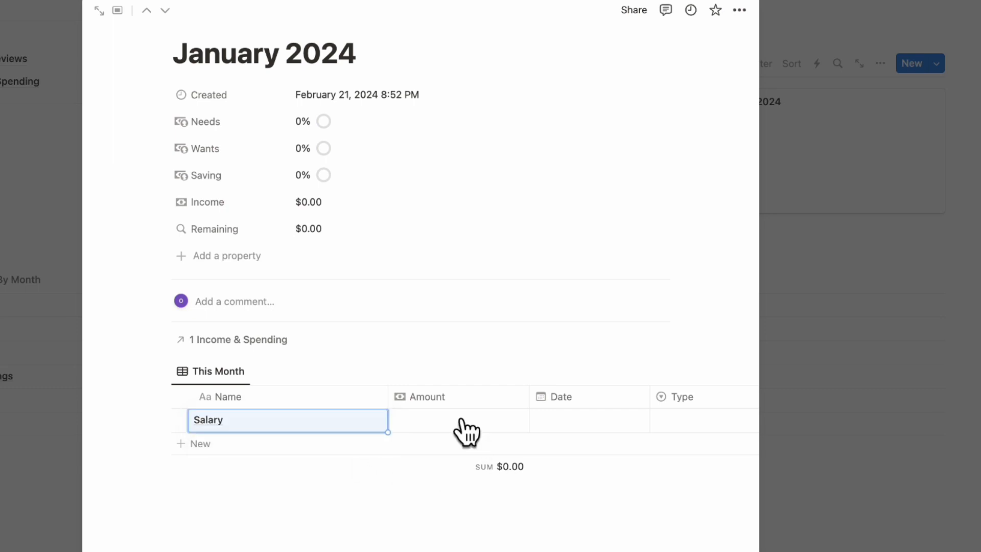
left_click(458, 424)
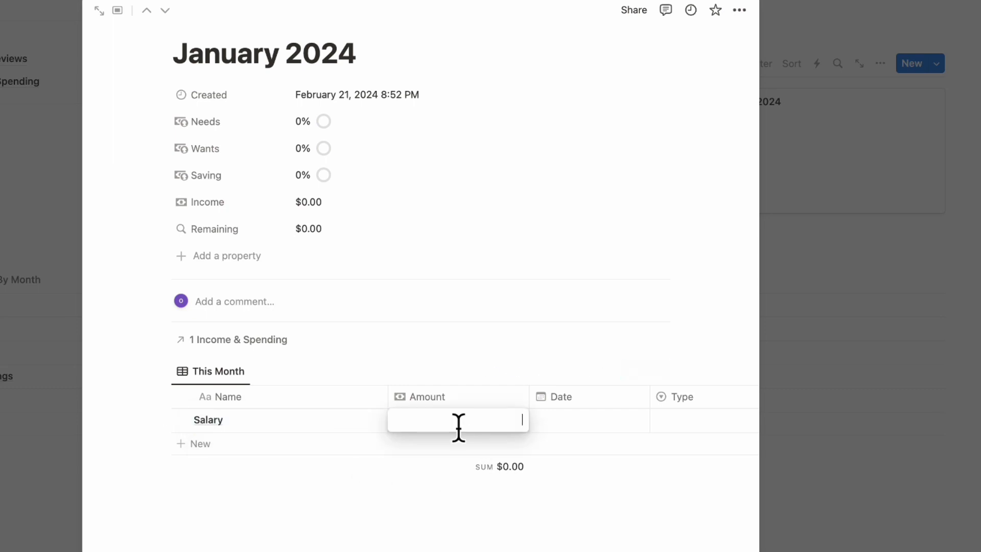
left_click(565, 417)
Step: Date the Salary entry January 18, 2024 and set its type to Income
left_click(586, 424)
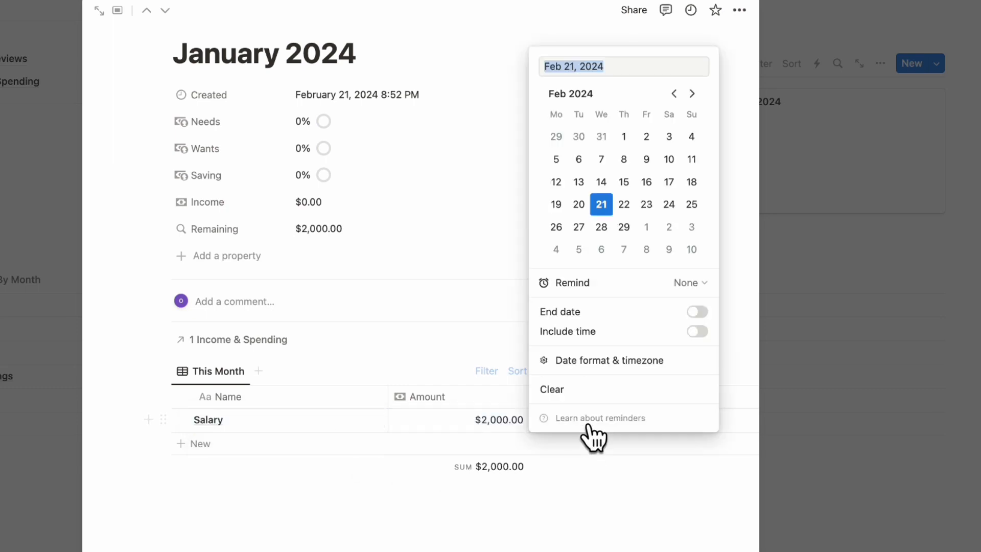
left_click(674, 93)
left_click(624, 182)
key("Escape")
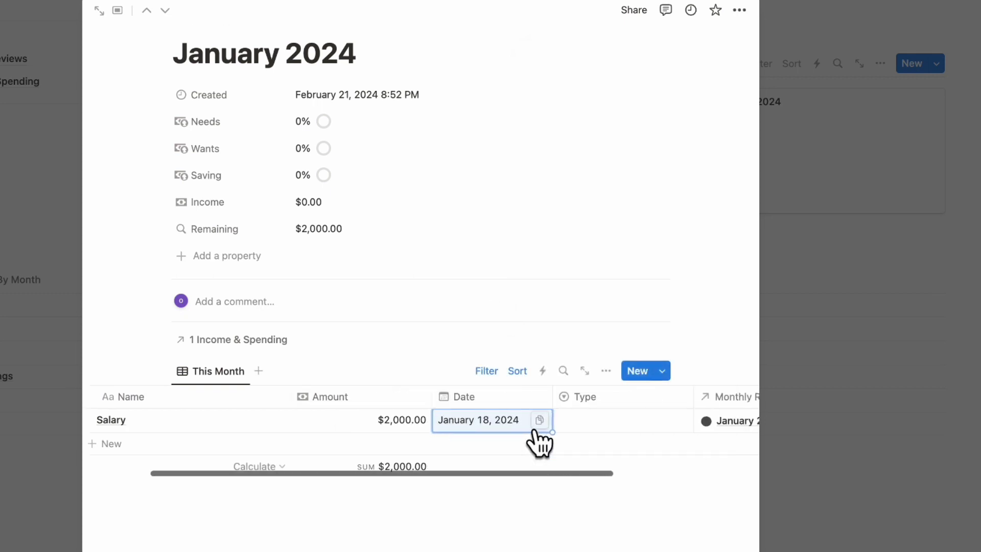
scroll(531, 439, "right", 3)
left_click(503, 427)
left_click(505, 526)
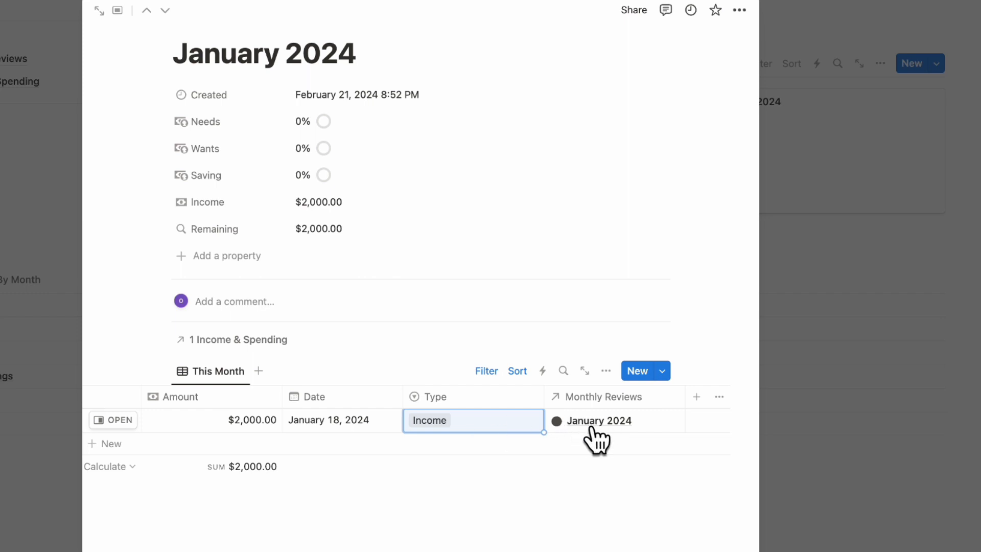
Step: Add a Groceries entry with an amount of -$100 to January 2024's This Month table
scroll(596, 435, "left", 5)
left_click(322, 443)
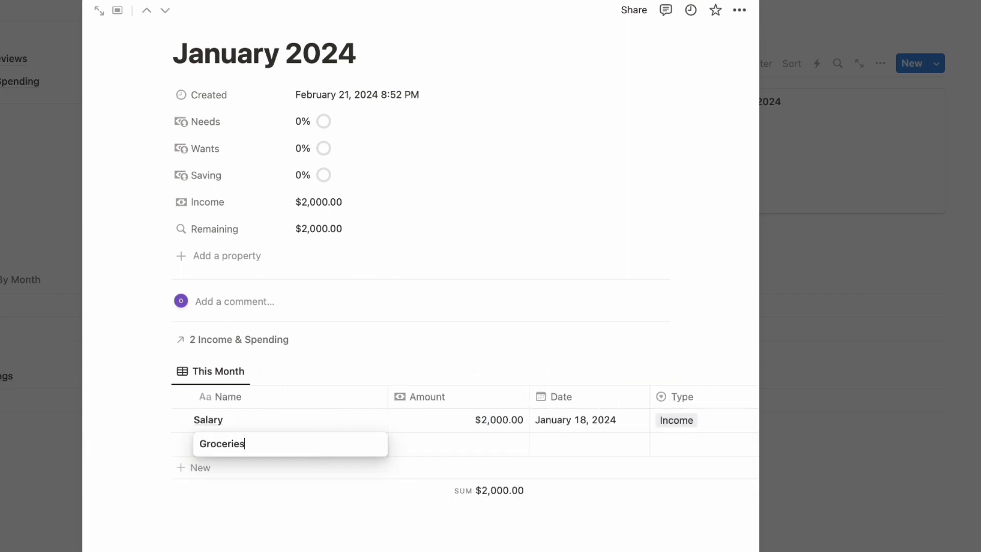
left_click(498, 444)
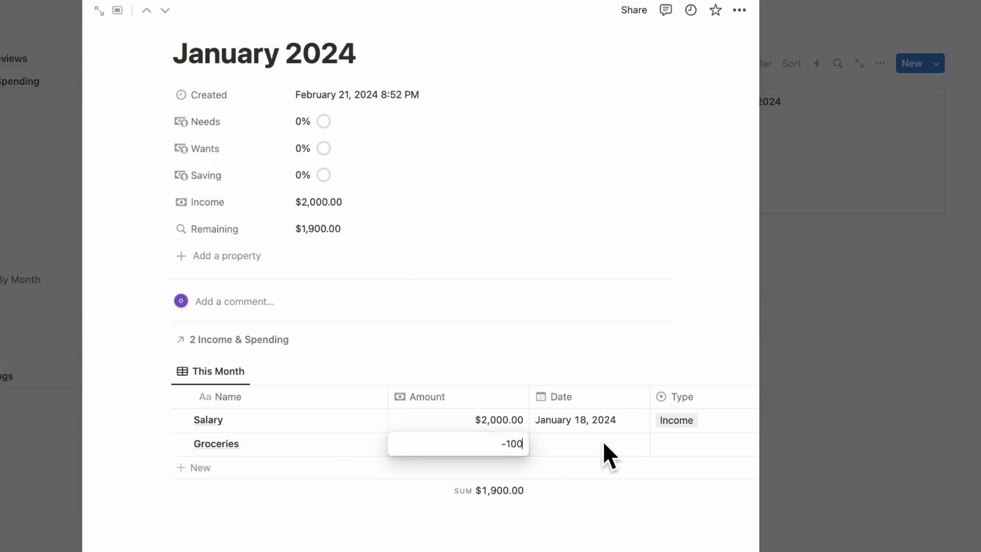
left_click(588, 446)
Step: Date the Groceries entry January 13, 2024 and set its type to Needs
left_click(588, 449)
left_click(675, 117)
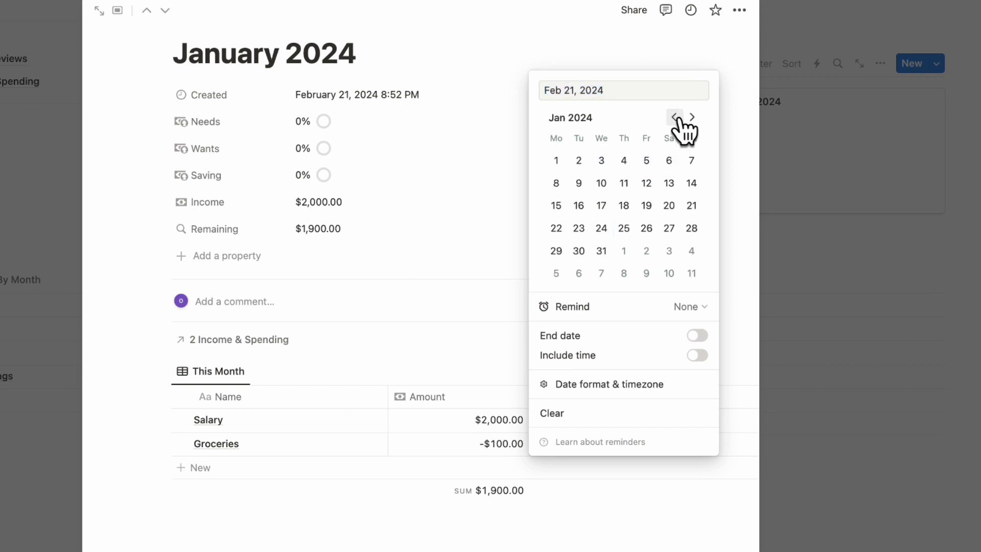
key("Escape")
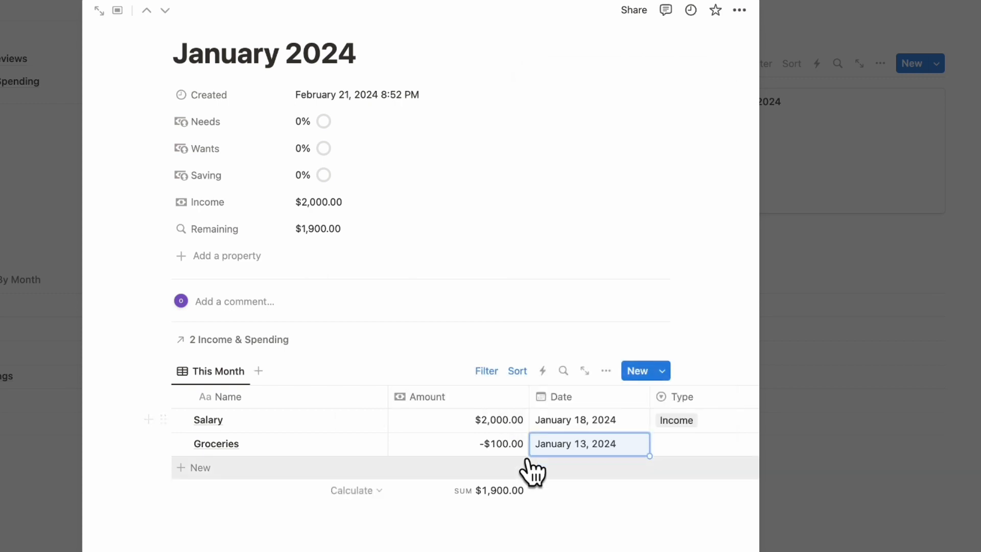
scroll(562, 450, "right", 3)
left_click(578, 443)
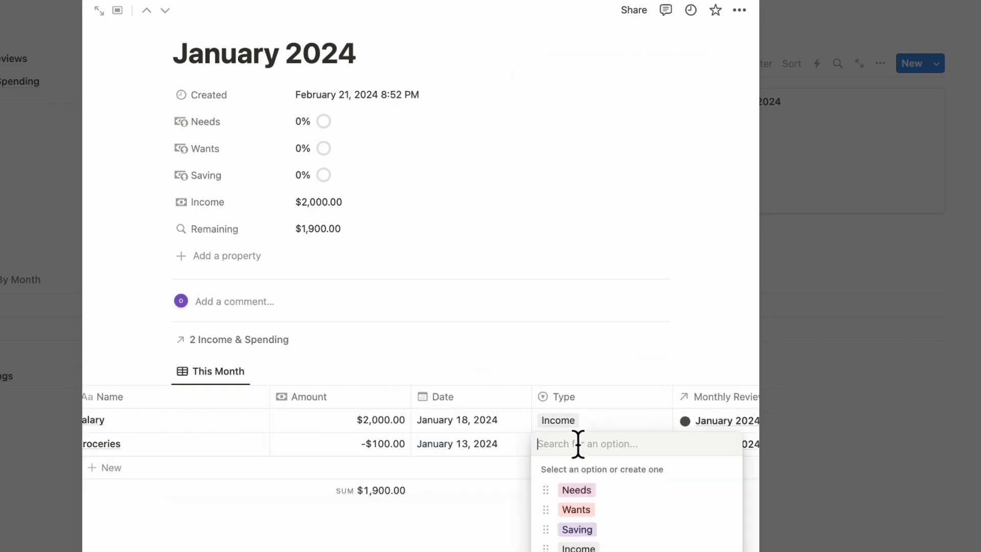
left_click(618, 488)
scroll(621, 444, "right", 3)
Step: Add a Clothes Shopping entry with an amount of -$50 to January 2024's This Month table
scroll(449, 466, "left", 5)
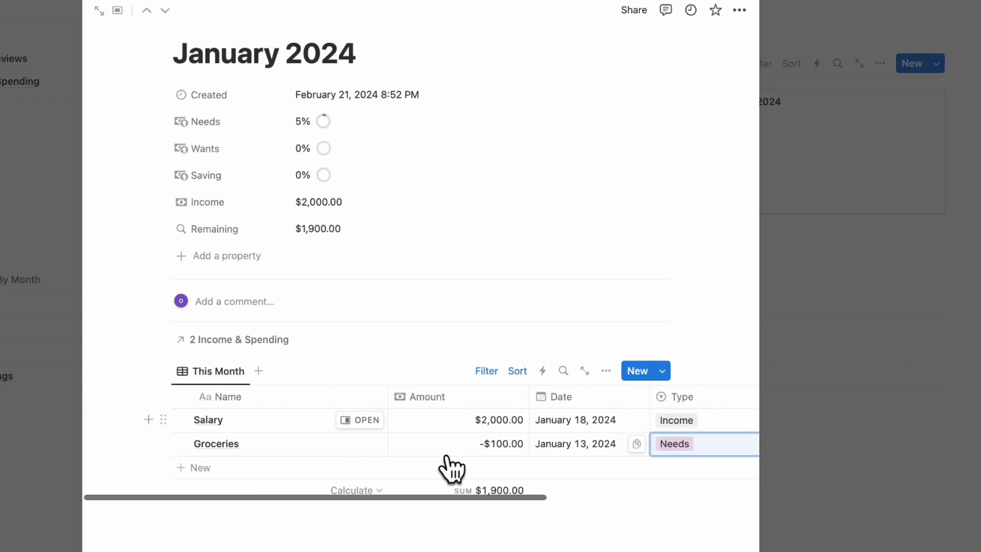
left_click(274, 477)
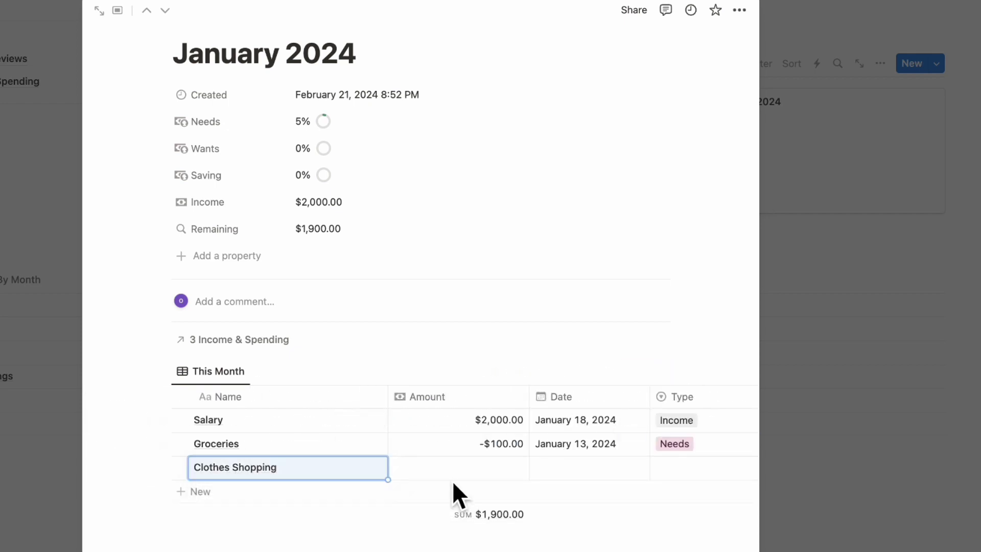
left_click(498, 474)
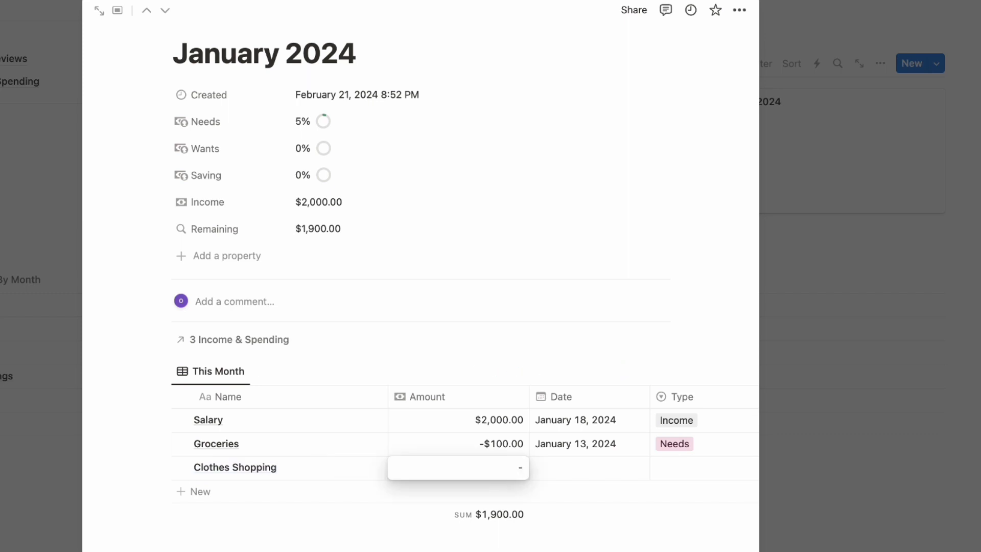
key("Return")
Step: Date the Clothes Shopping entry January 20, 2024 and set its type to Wants
left_click(587, 475)
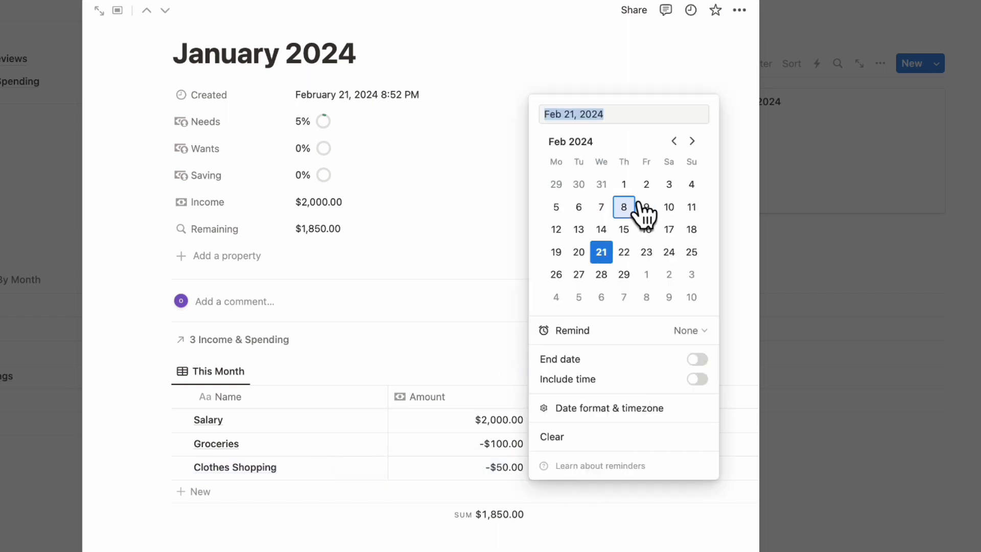
left_click(674, 141)
left_click(669, 229)
key("Escape")
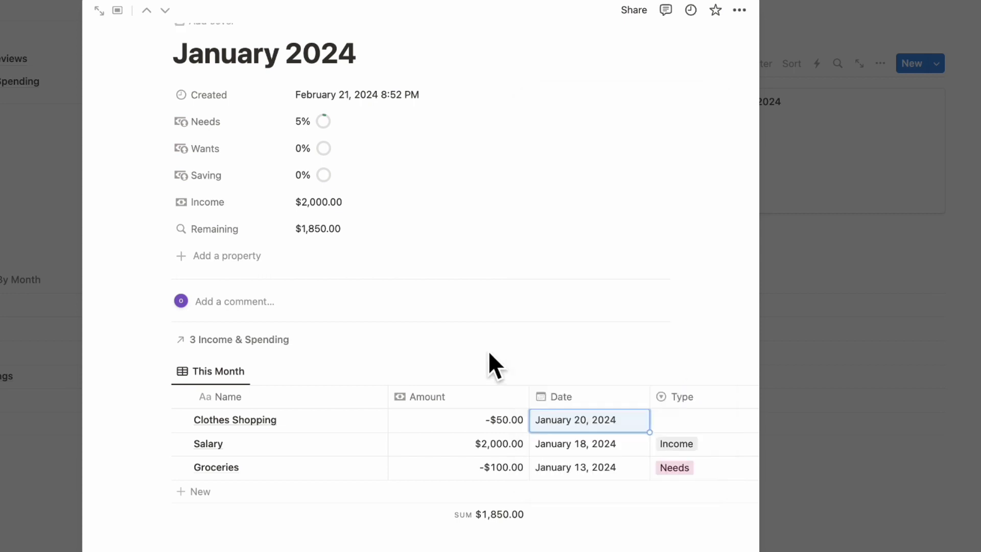
left_click(680, 420)
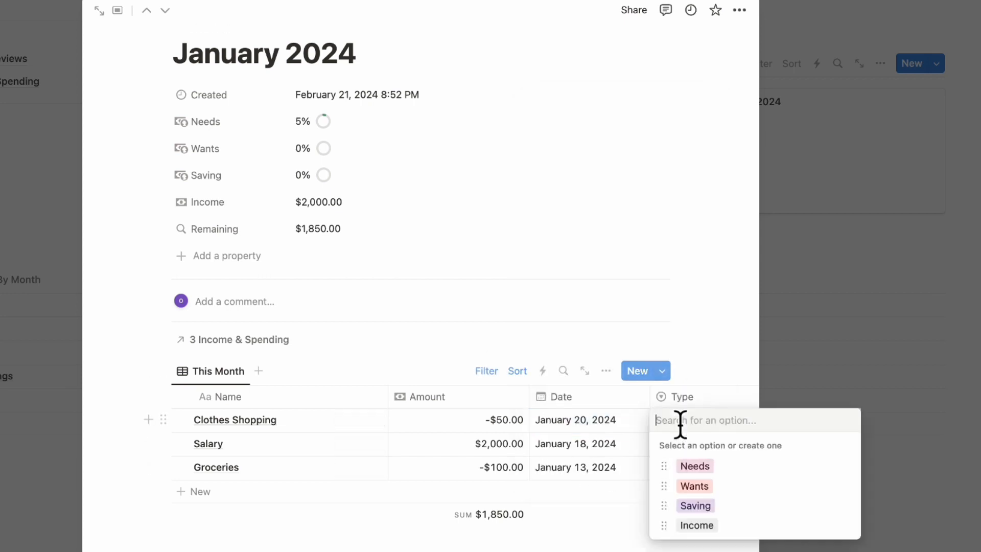
left_click(731, 488)
scroll(613, 462, "right", 5)
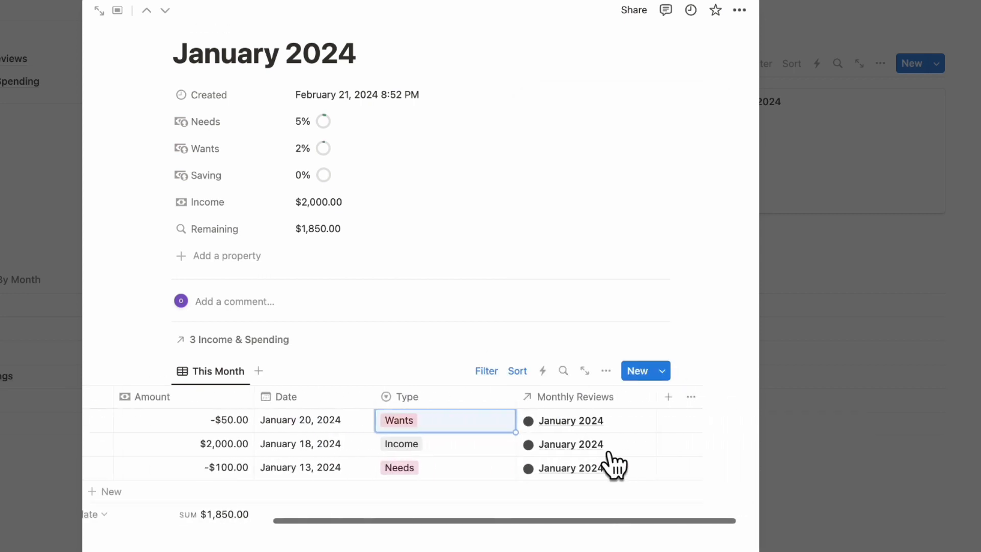
Step: Add an entry named "Deposit savings into bank" with an amount of -$500 to January 2024's This Month table
scroll(593, 457, "left", 5)
left_click(261, 492)
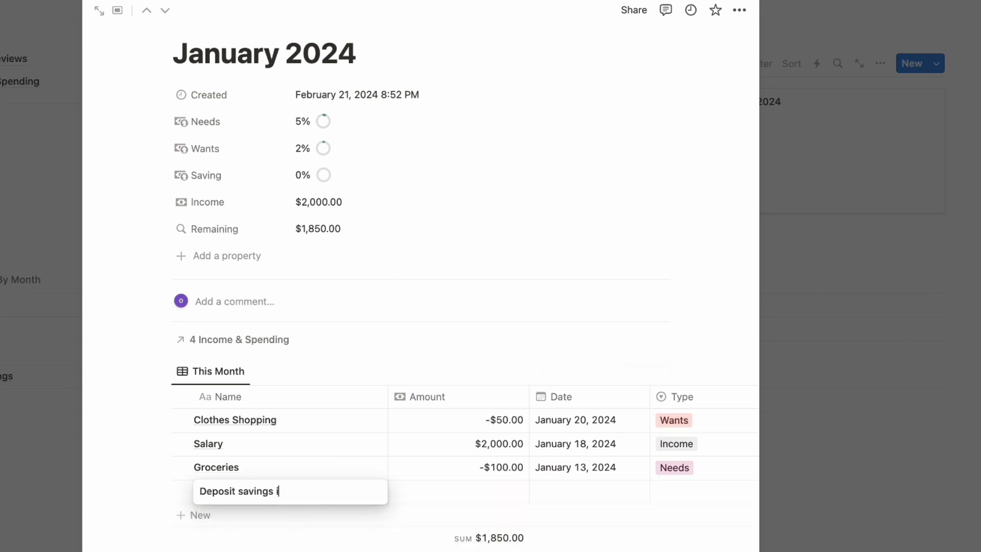
left_click(502, 498)
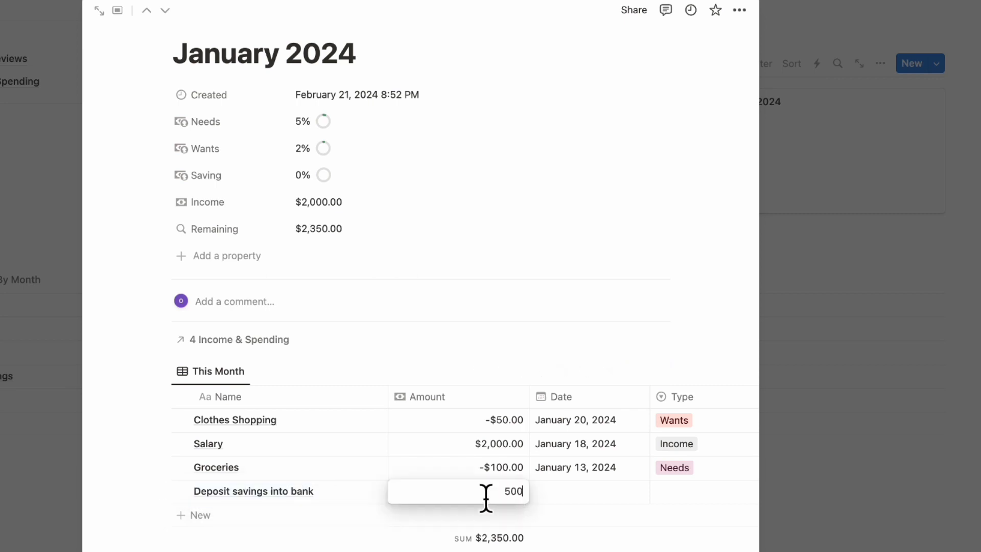
key("Return")
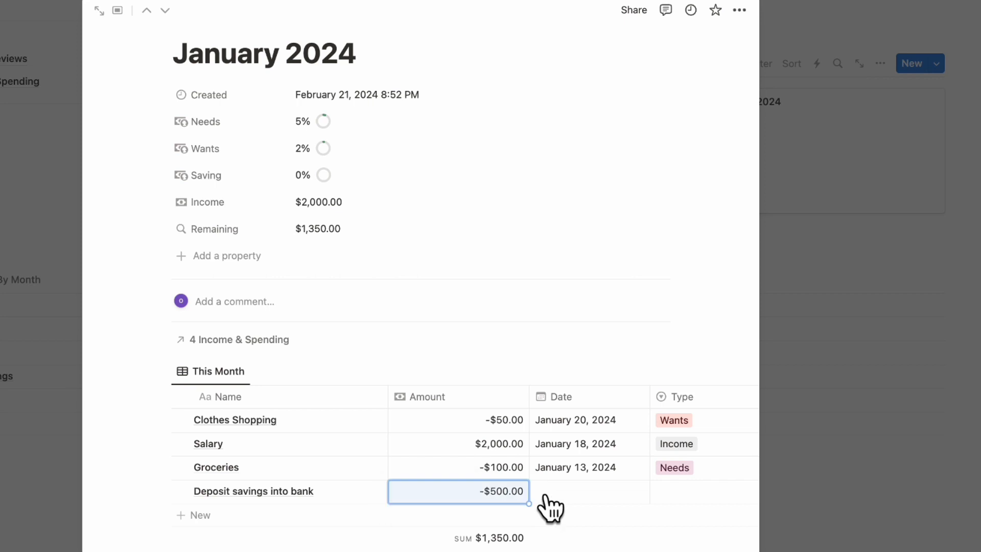
Step: Date the savings deposit entry January 15, 2024 and set its type to Saving
left_click(549, 498)
left_click(675, 164)
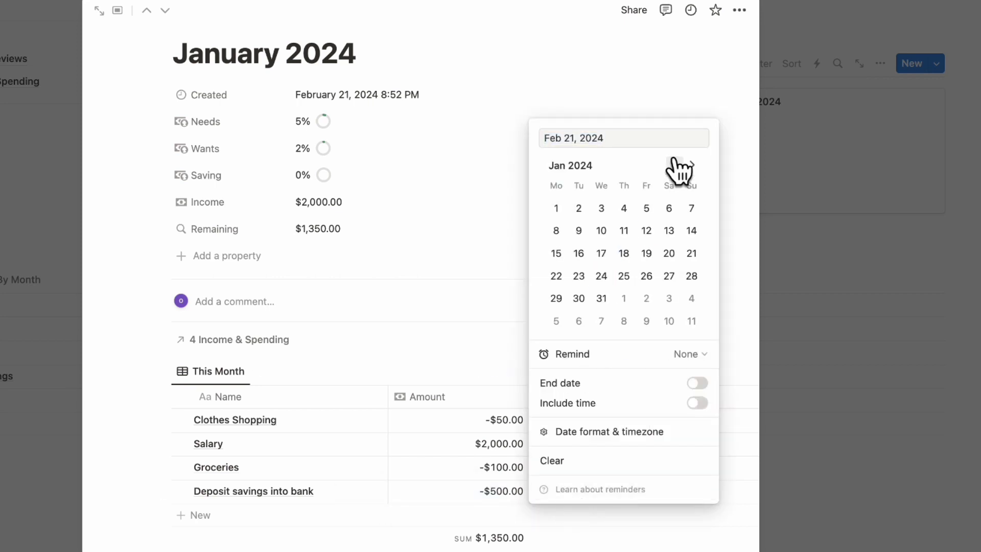
left_click(556, 253)
key("Escape")
scroll(552, 480, "right", 4)
left_click(547, 467)
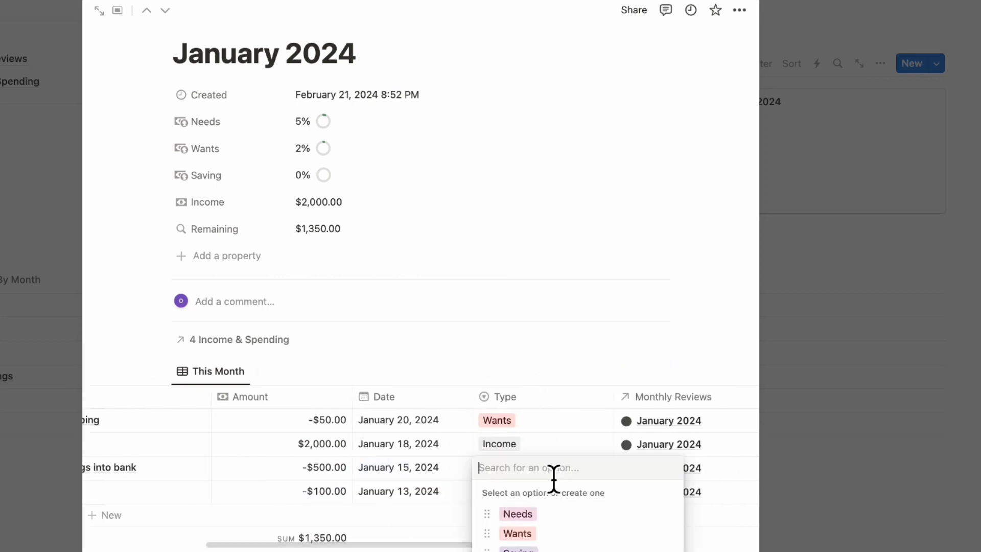
key("Down")
key("Down")
key("Return")
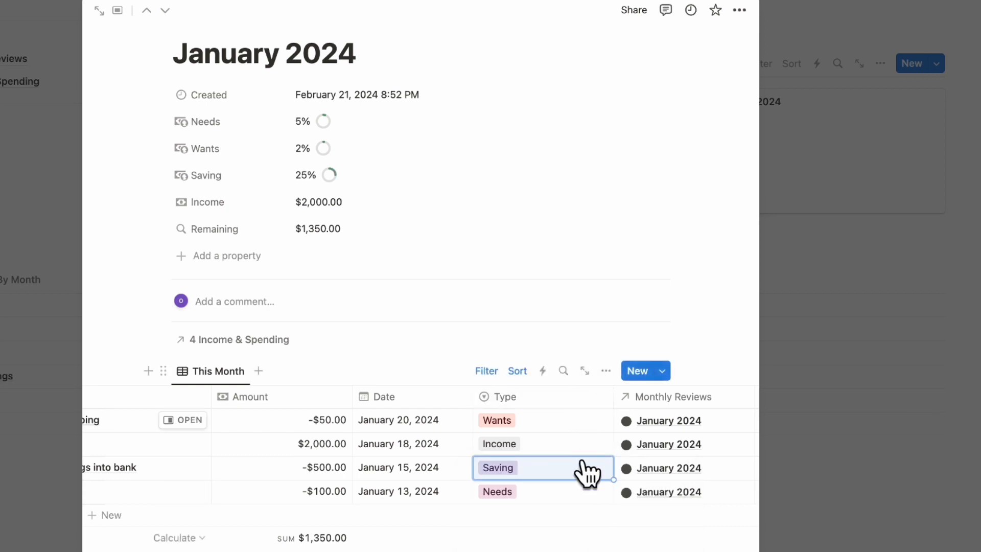
scroll(559, 466, "left", 4)
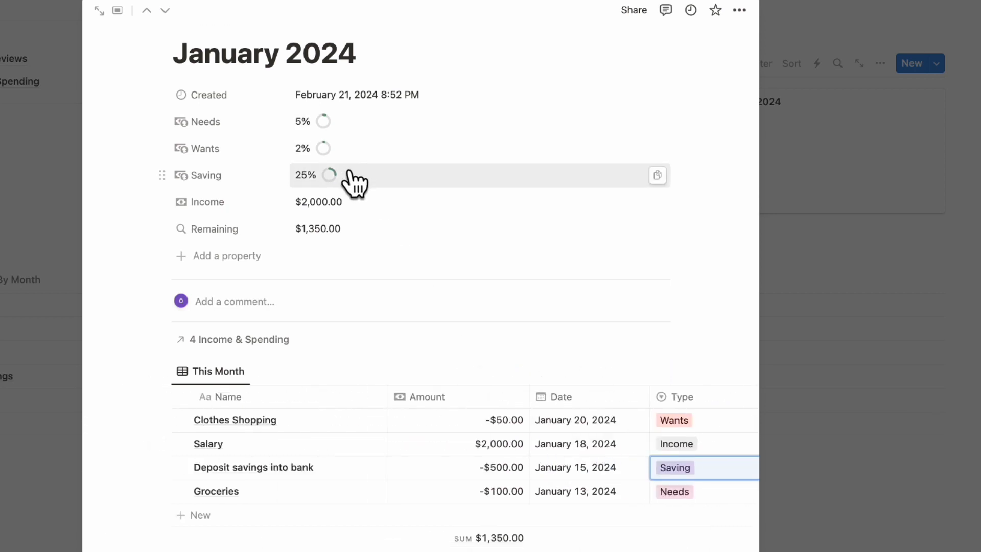
Step: Close the January 2024 page and make New Month the default template for all views in Monthly Reviews
scroll(352, 204, "up", 1)
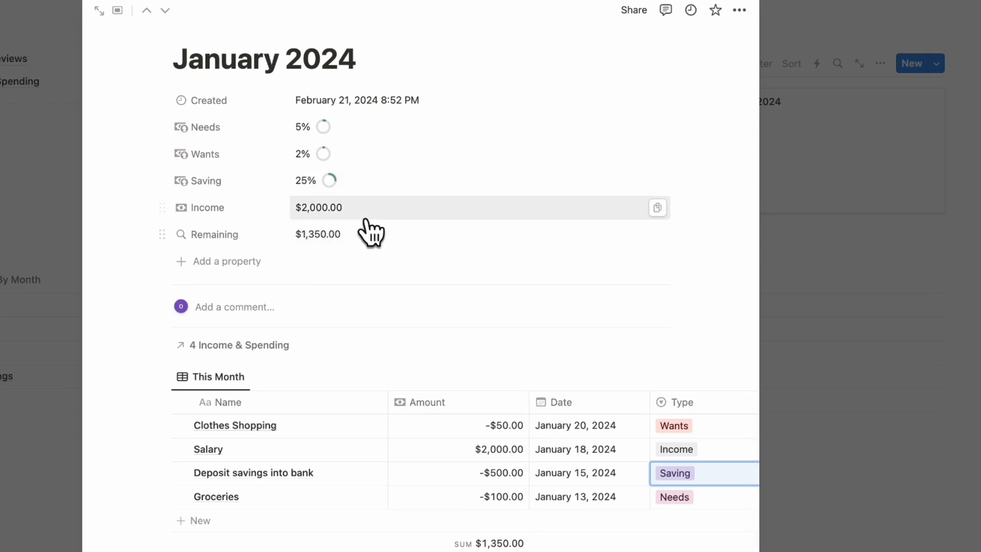
left_click(830, 274)
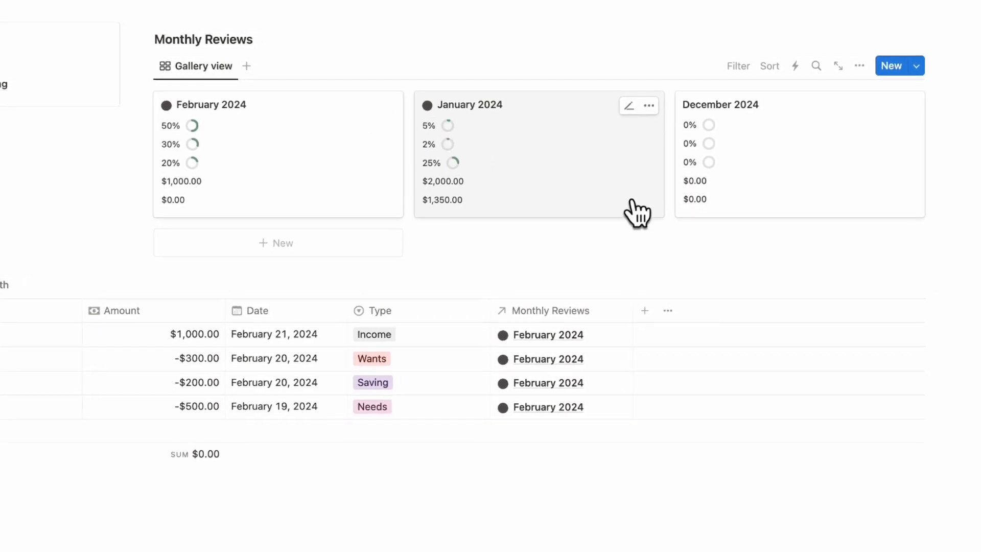
left_click(913, 65)
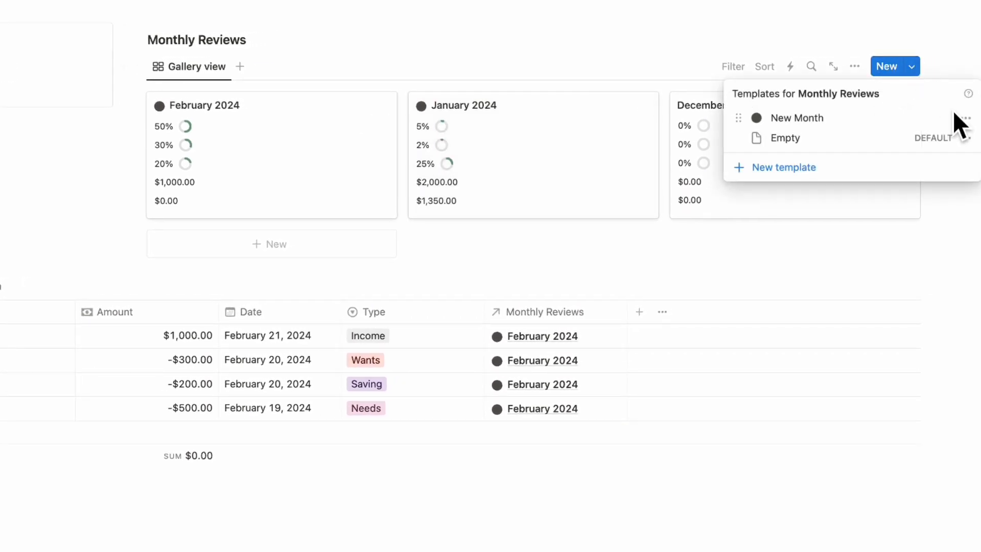
left_click(965, 118)
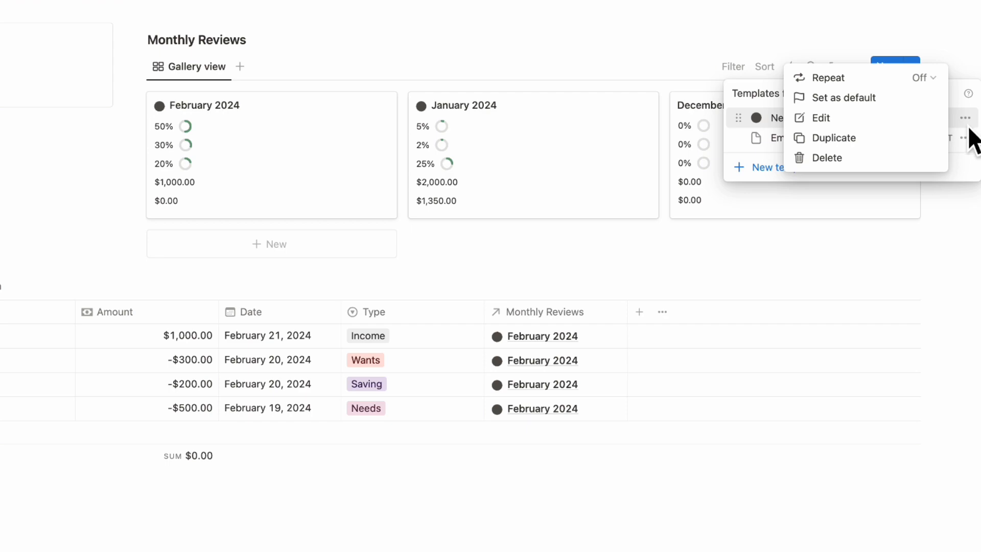
left_click(880, 105)
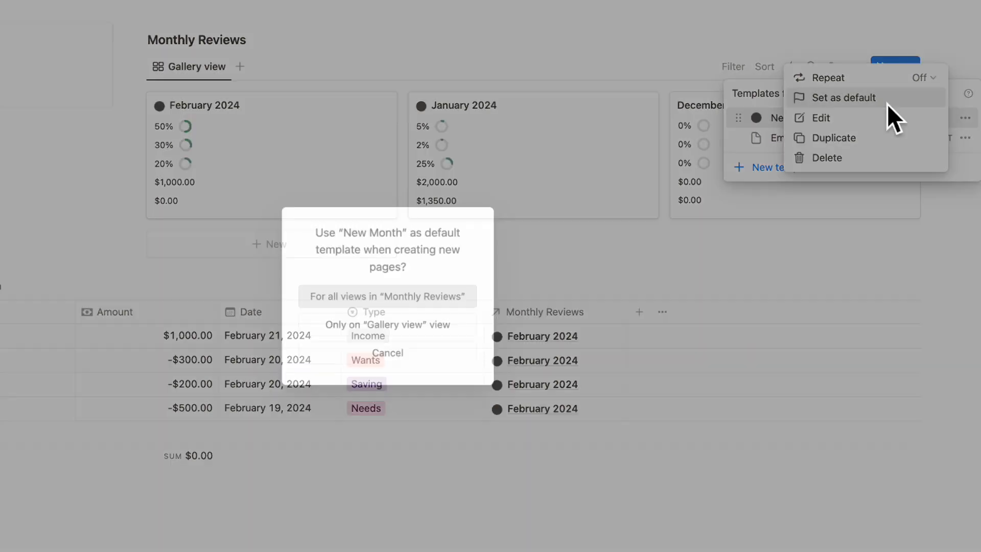
left_click(440, 297)
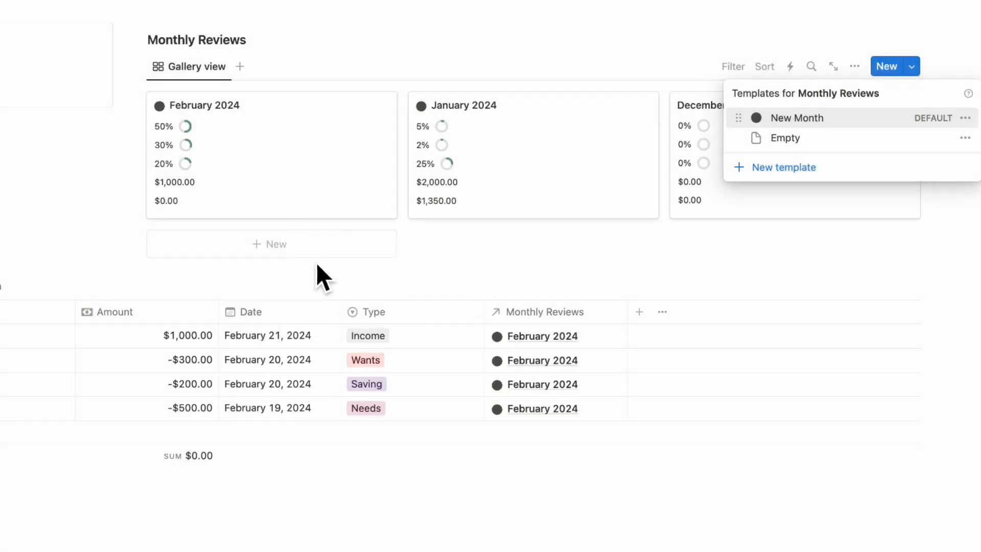
left_click(551, 261)
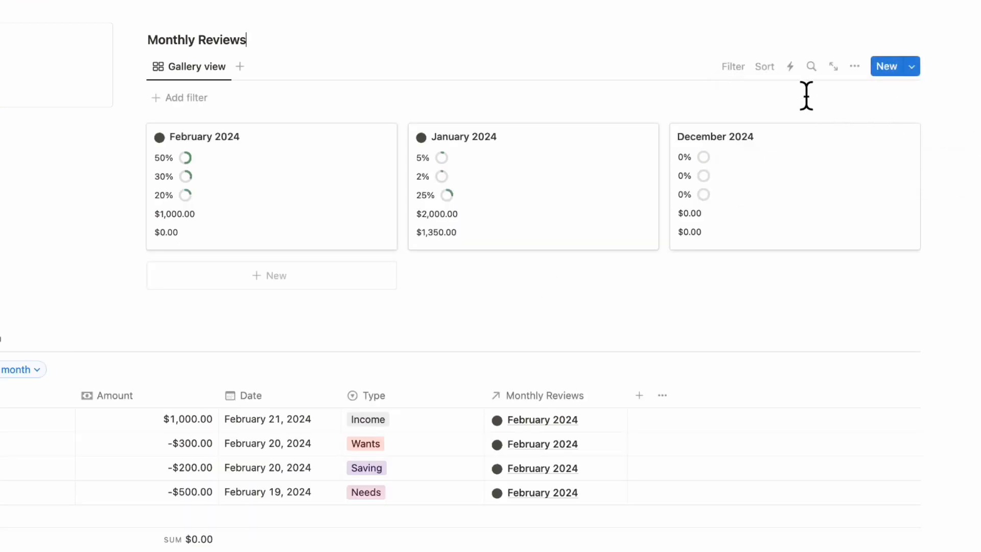
Step: Sort the Monthly Reviews gallery by Created in descending order and save the sort for everyone
left_click(765, 67)
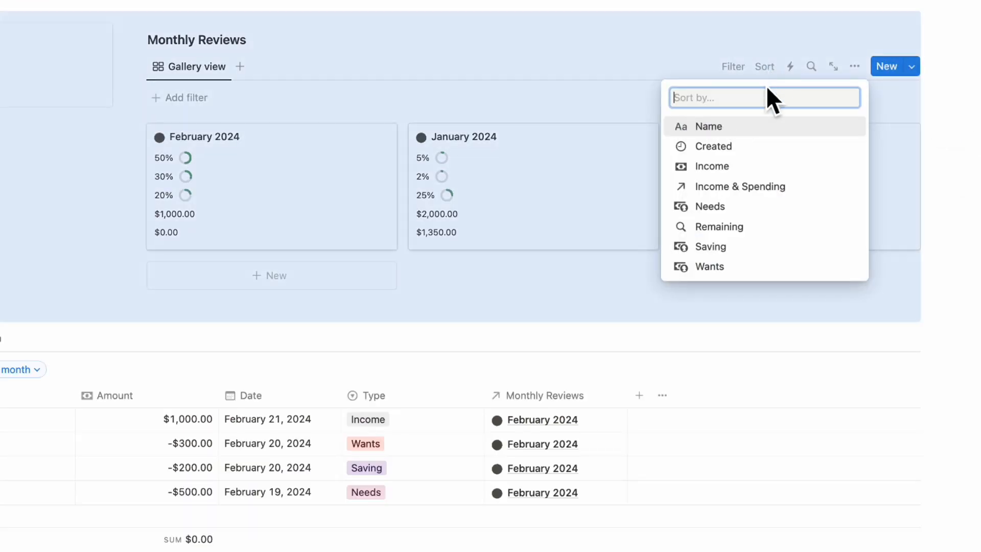
left_click(748, 148)
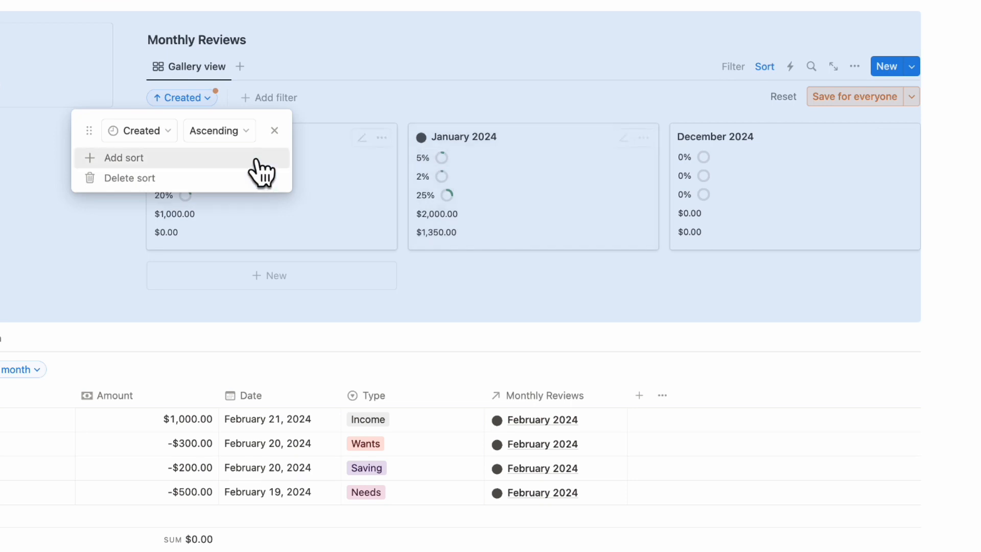
left_click(231, 132)
left_click(232, 179)
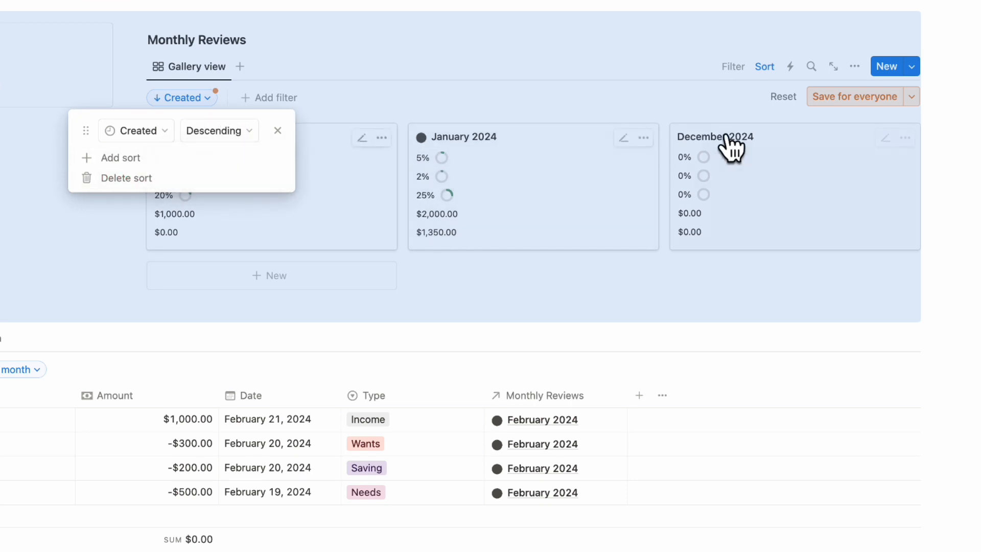
left_click(842, 98)
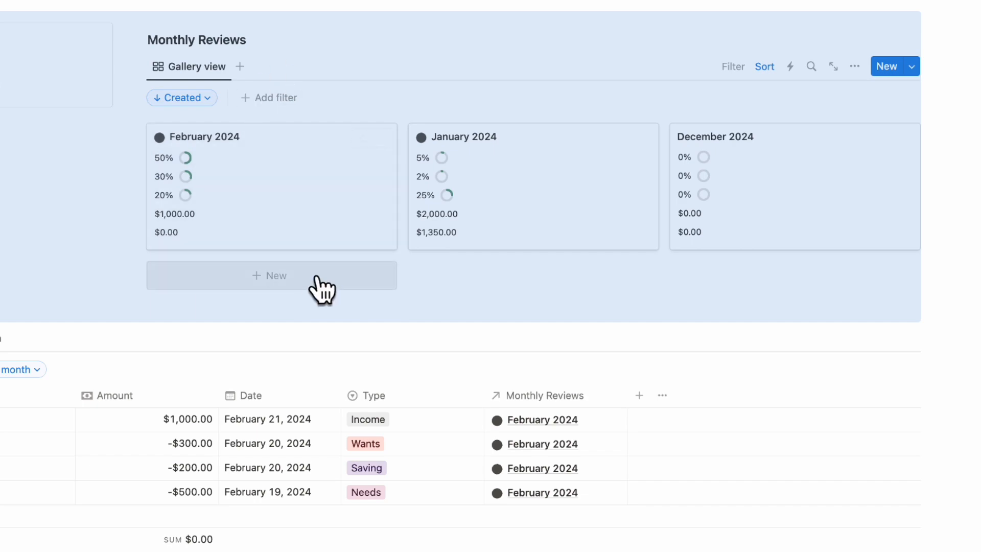
Step: Add a new monthly review page titled "March 2024" to the gallery and close it
left_click(355, 286)
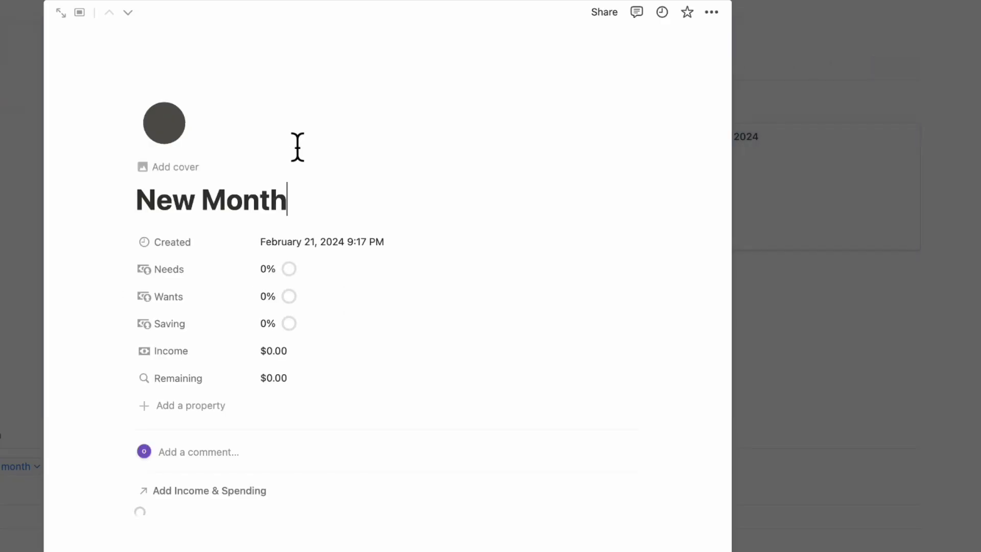
triple_click(266, 190)
type("March")
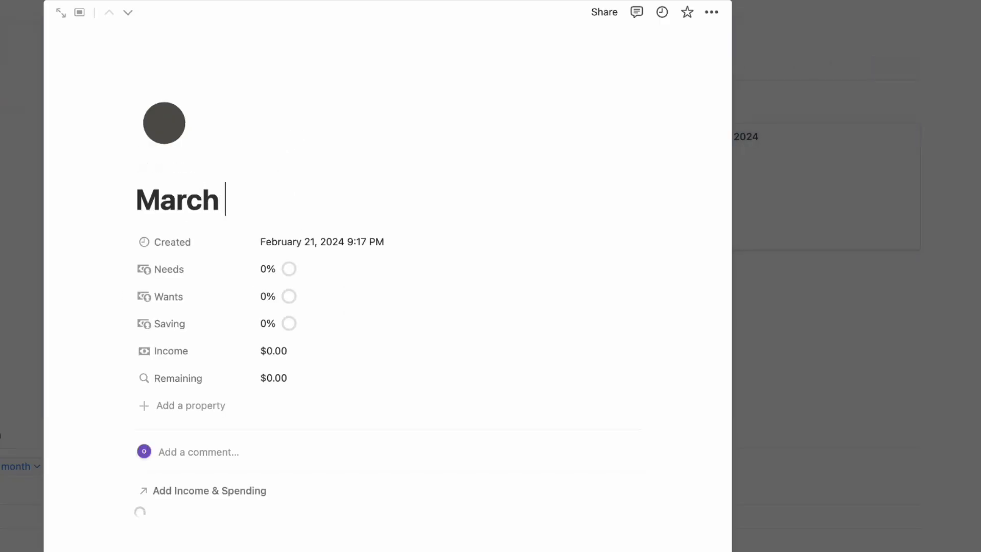
type(" 2024")
left_click(863, 337)
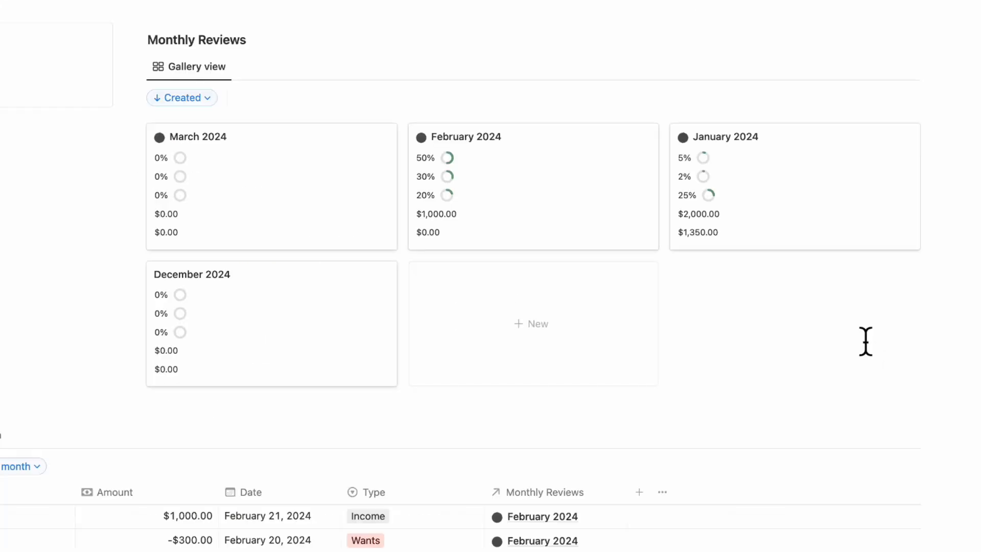
left_click(957, 309)
Step: Examine the Monthly Reviews cards and the income and spending entries in the By Month view
scroll(957, 309, "up", 3)
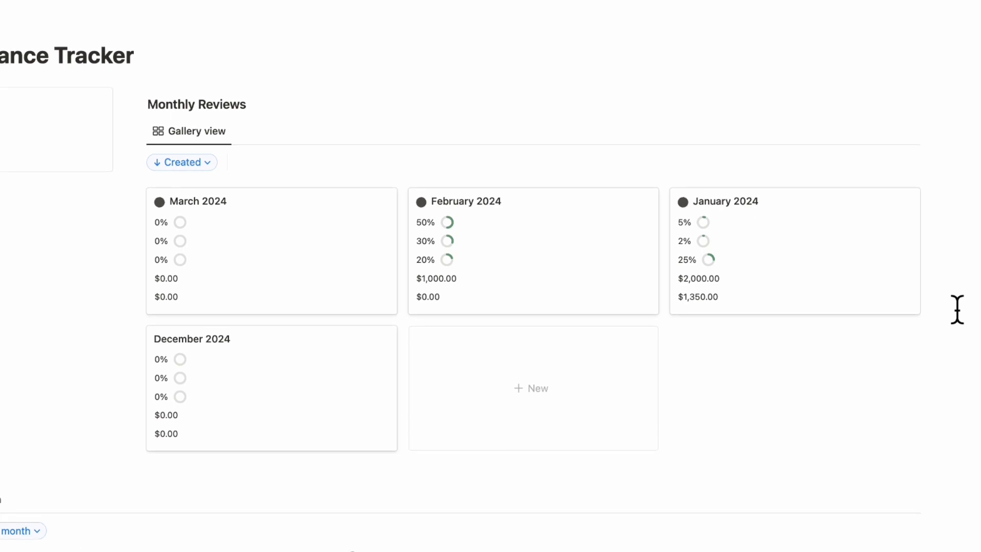
scroll(957, 309, "down", 1)
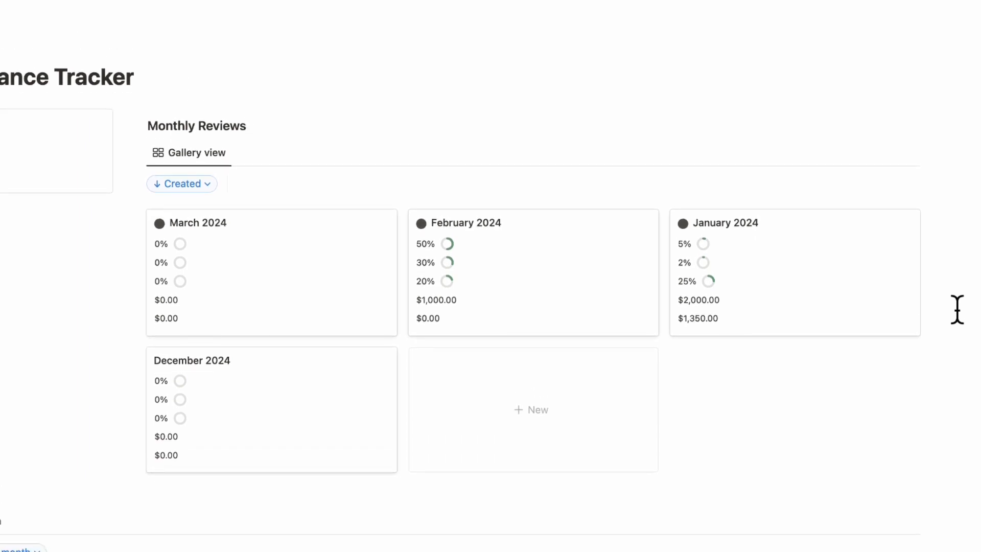
scroll(204, 296, "down", 5)
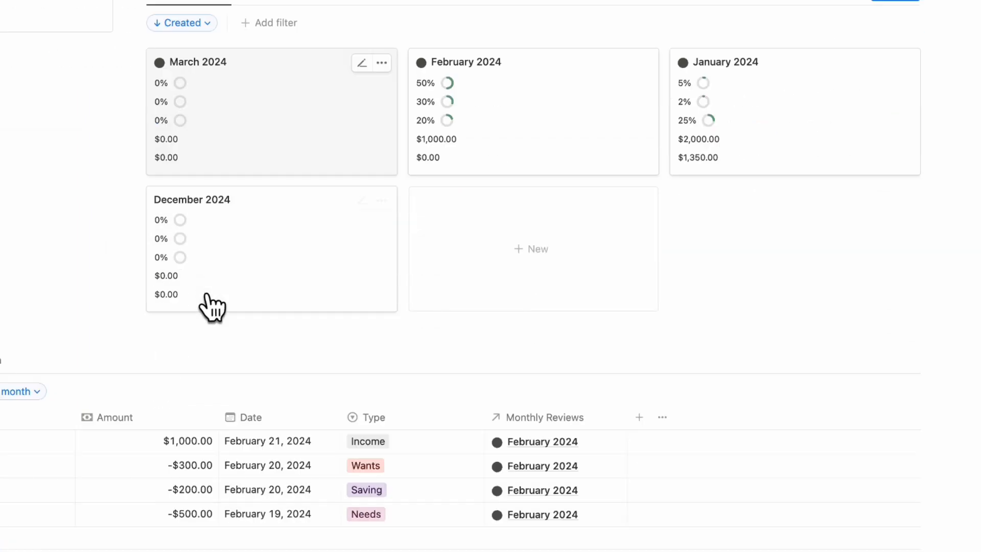
scroll(207, 295, "down", 4)
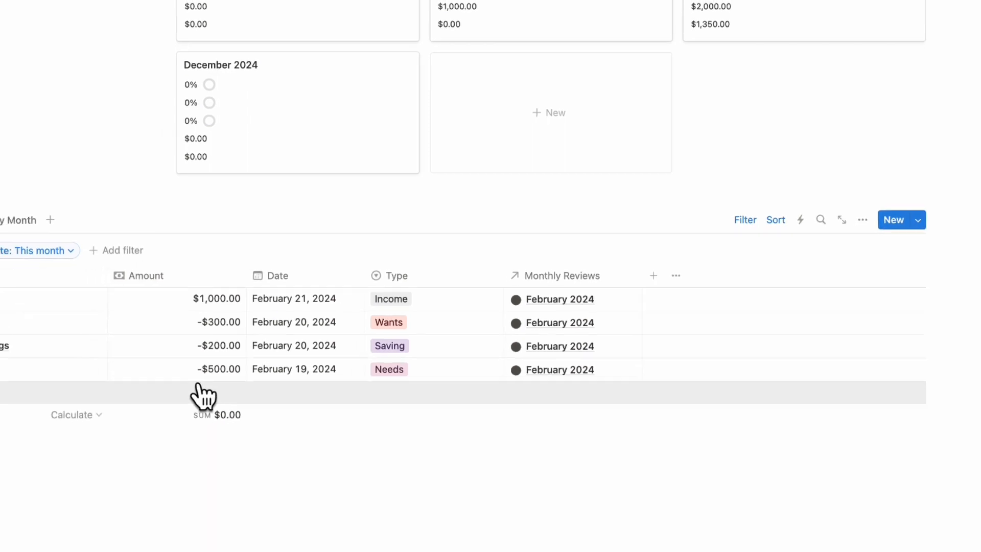
left_click(20, 219)
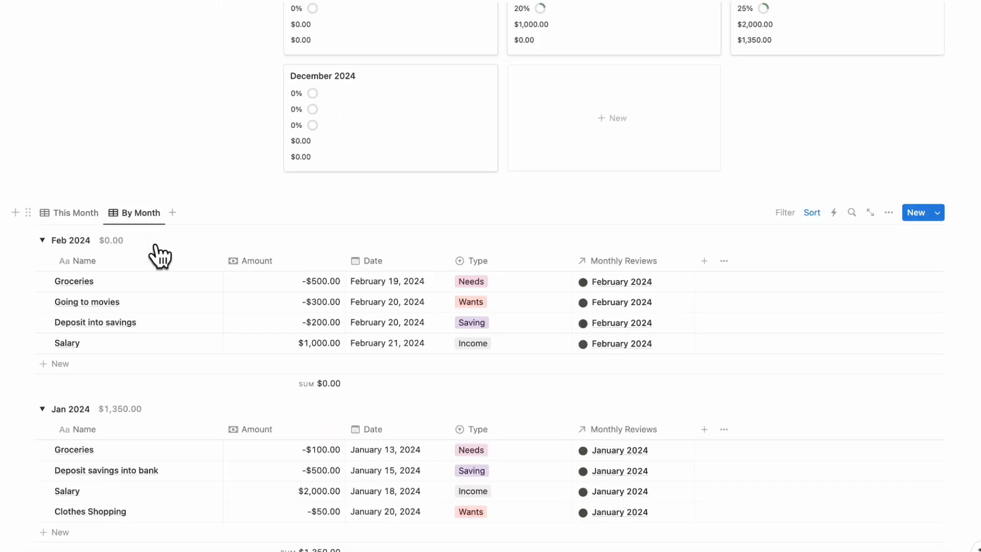
scroll(179, 286, "down", 2)
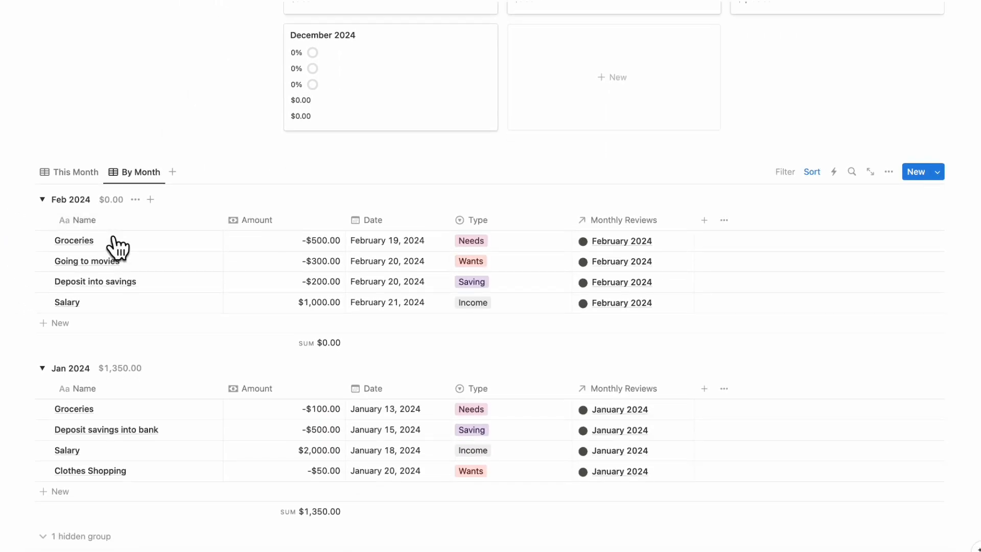
scroll(116, 250, "down", 3)
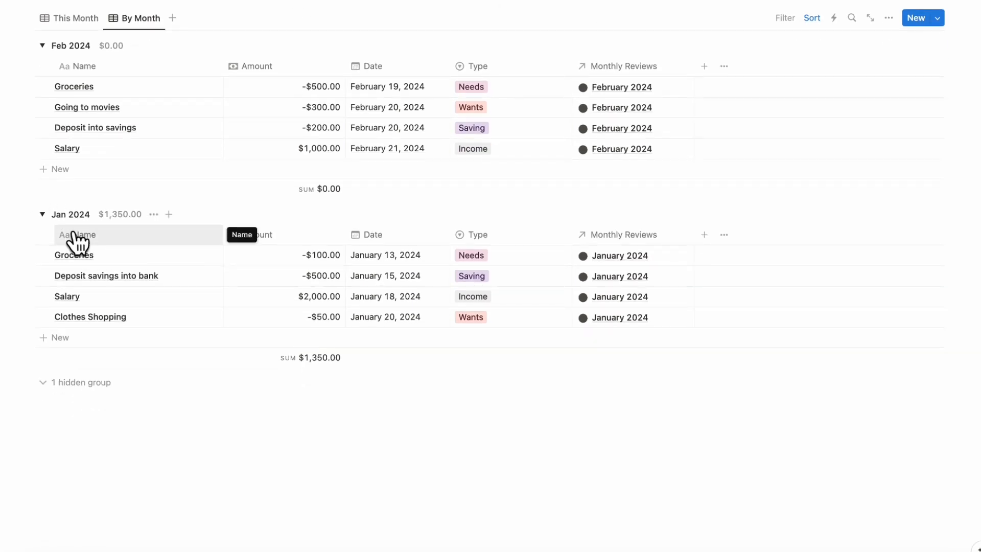
scroll(74, 243, "up", 1)
scroll(81, 186, "up", 3)
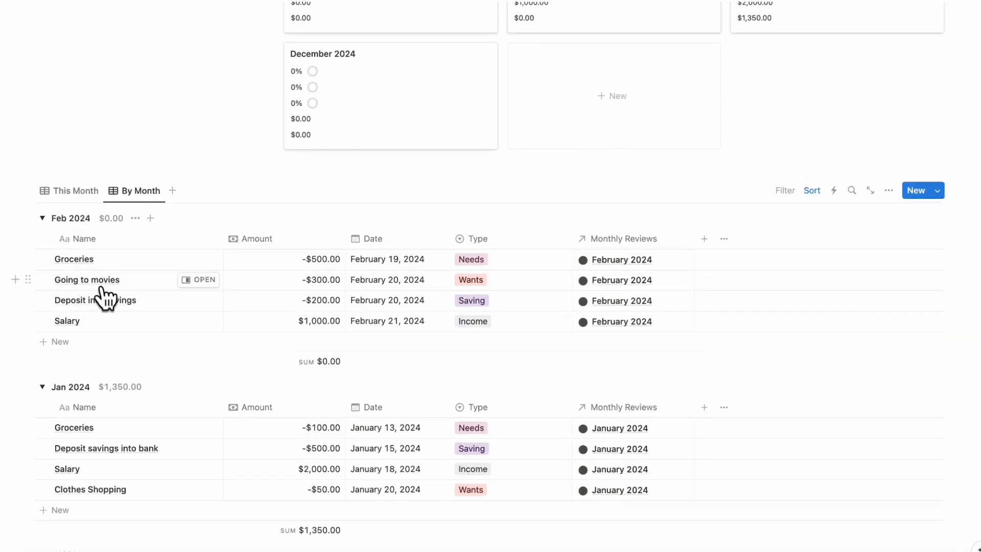
scroll(104, 296, "up", 4)
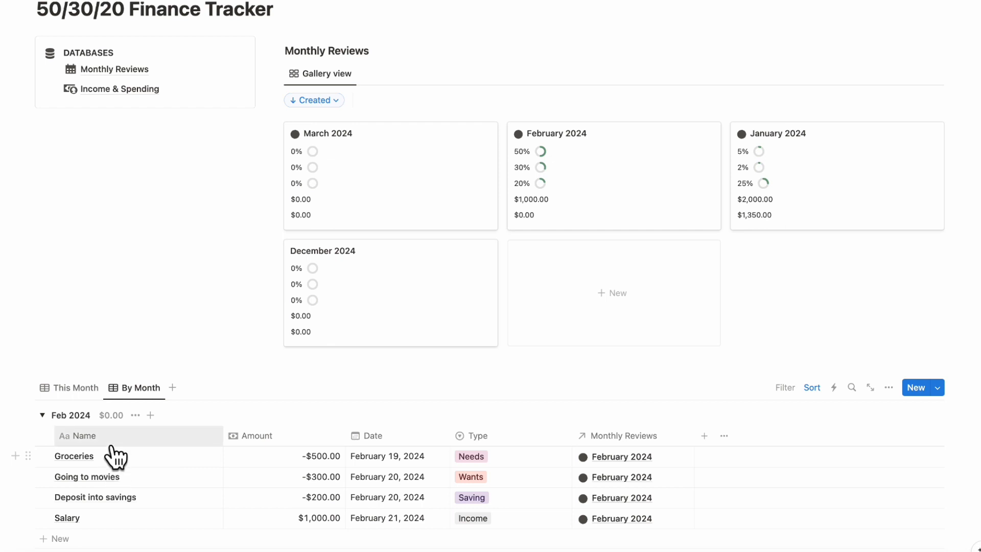
scroll(202, 381, "up", 3)
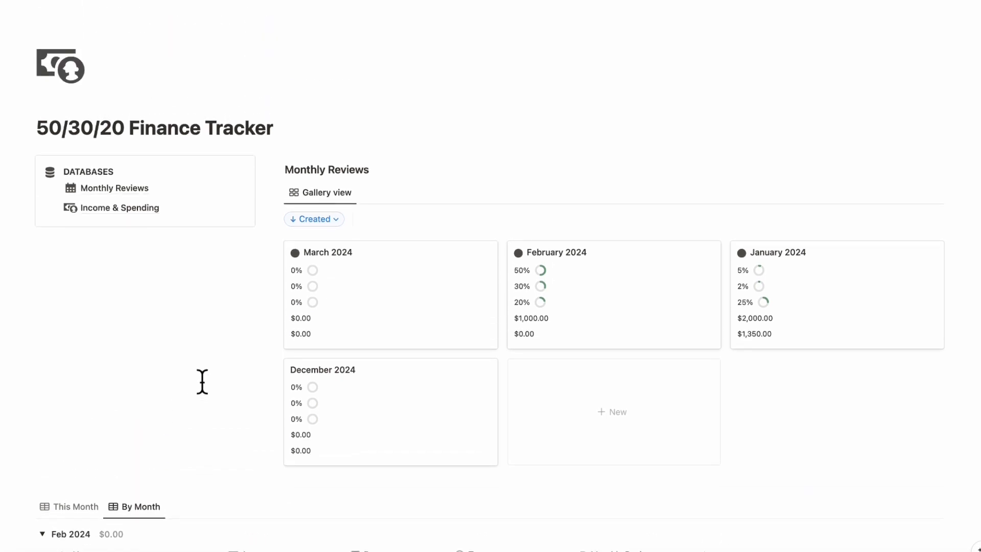